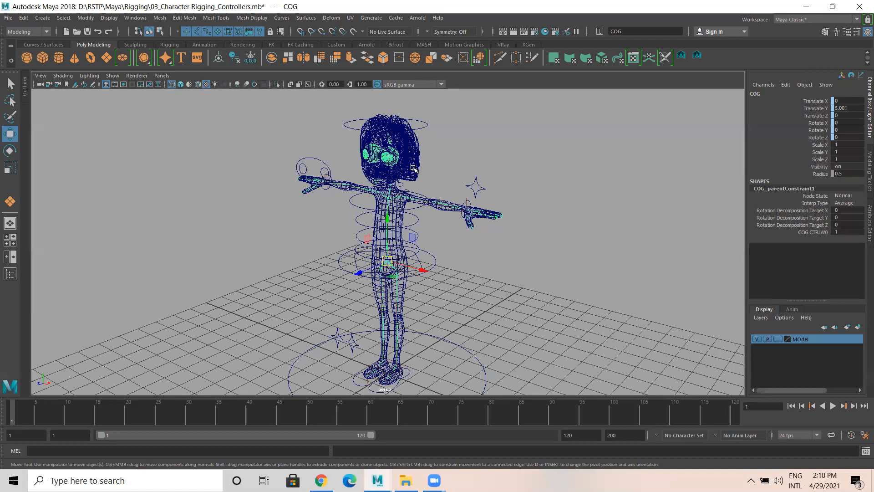
Examine which rig parts are driven by Global_Ctrl, COG_CTRL, HIP_CTRL and SPINE_CTRL by selecting each controller in turn
left_click(459, 345)
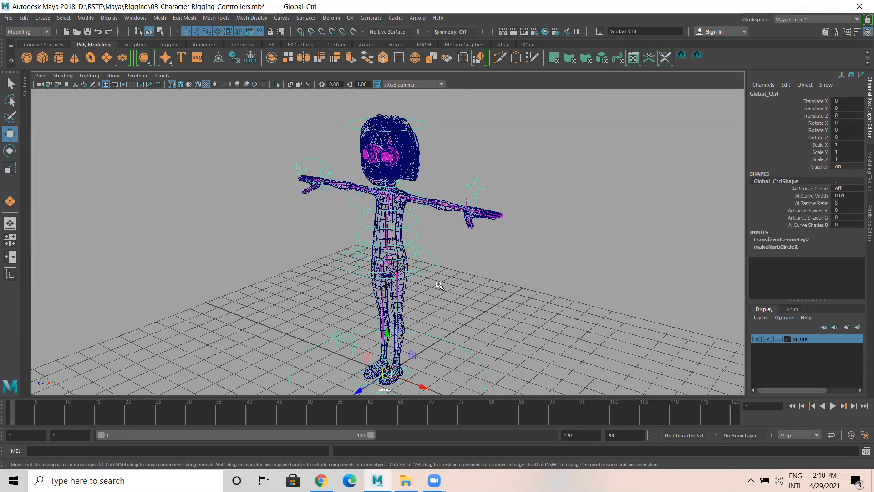
left_click(435, 269)
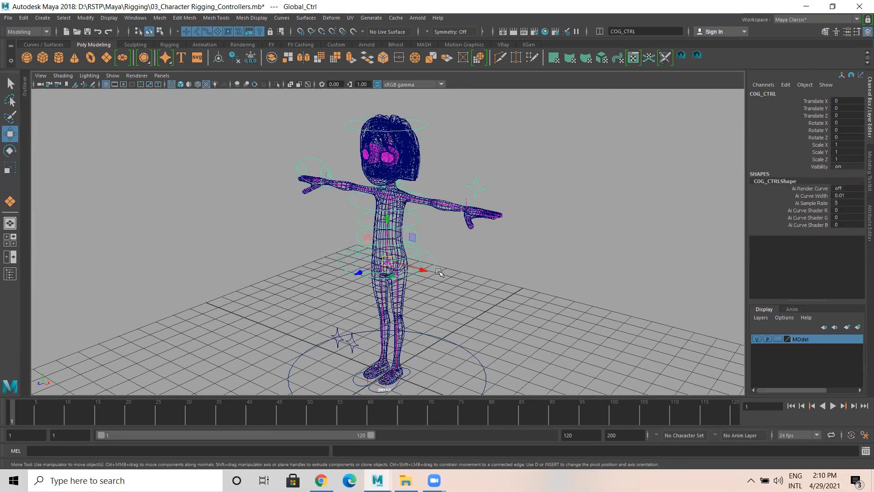
left_click(485, 364)
left_click(421, 269)
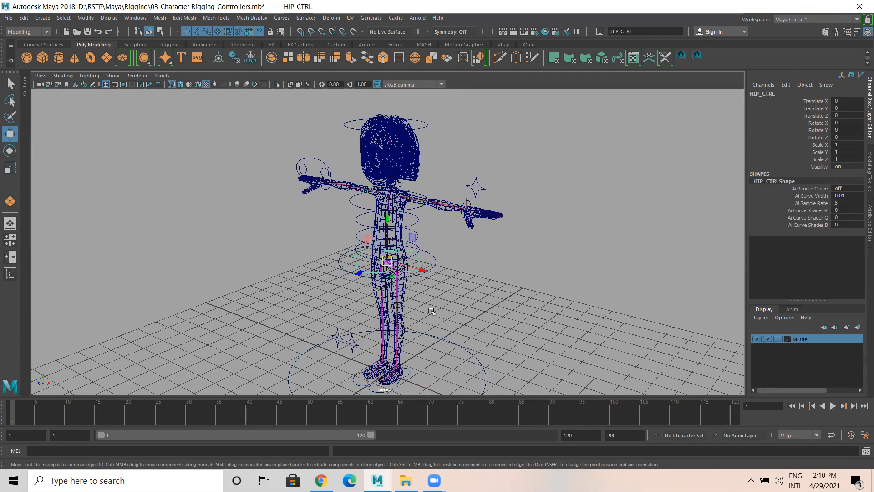
left_click(490, 363)
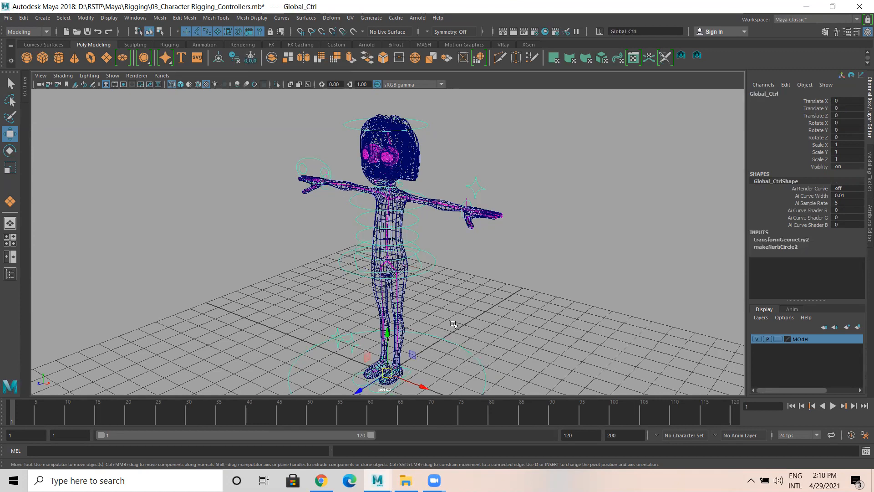
left_click(423, 255)
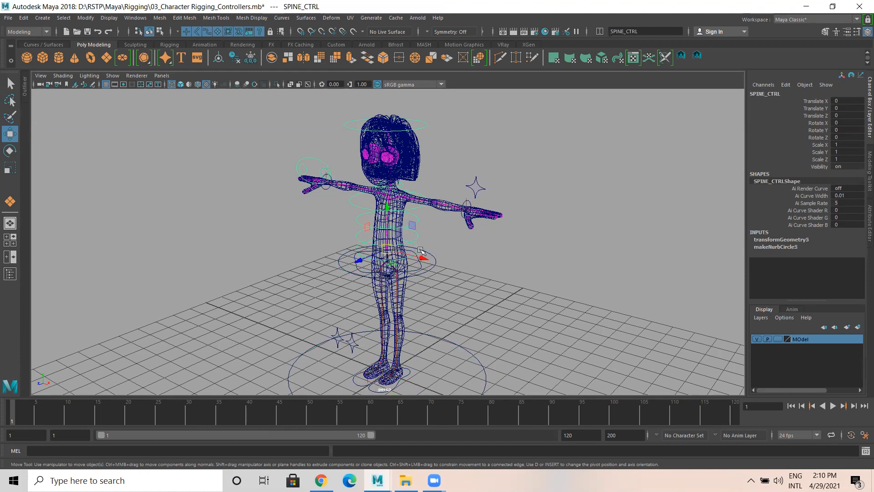
left_click(423, 266)
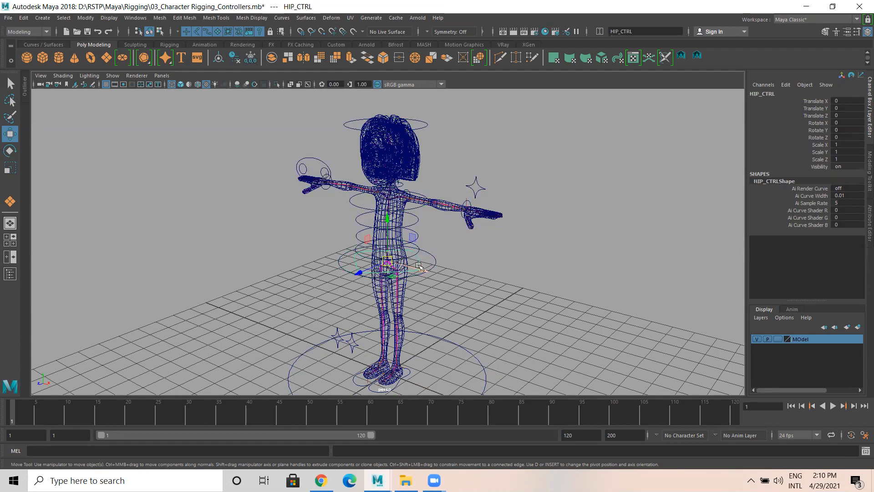
left_click(431, 256)
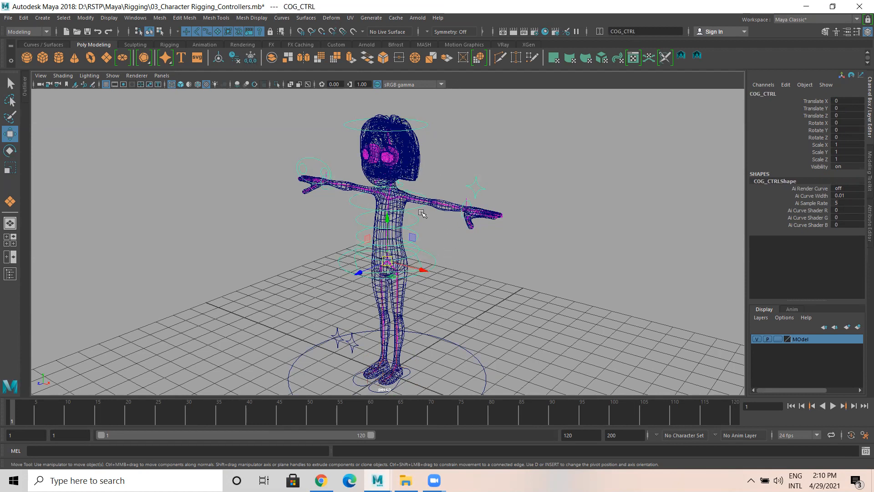
middle_click_drag(441, 304, 431, 184, "alt")
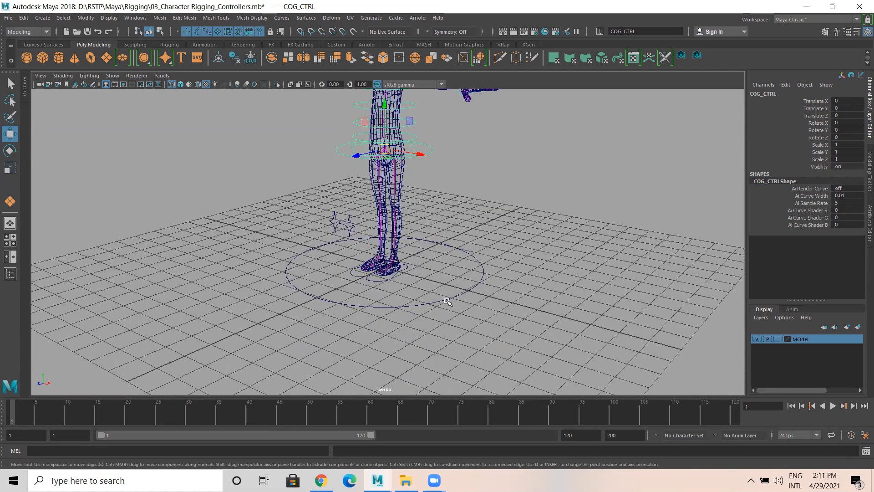
left_click_drag(434, 295, 455, 322)
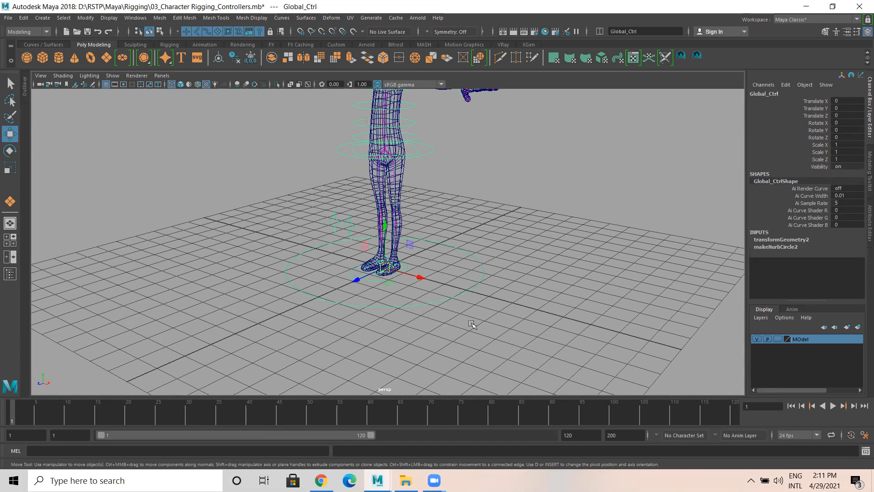
scroll(389, 245, "down", 1)
middle_click_drag(390, 245, 401, 289, "alt")
scroll(403, 293, "down", 1)
mouse_move(396, 296)
left_mouse_down()
mouse_move(399, 311)
mouse_move(402, 290)
left_mouse_up()
key("ctrl+z")
scroll(394, 273, "up", 1)
left_click(518, 233)
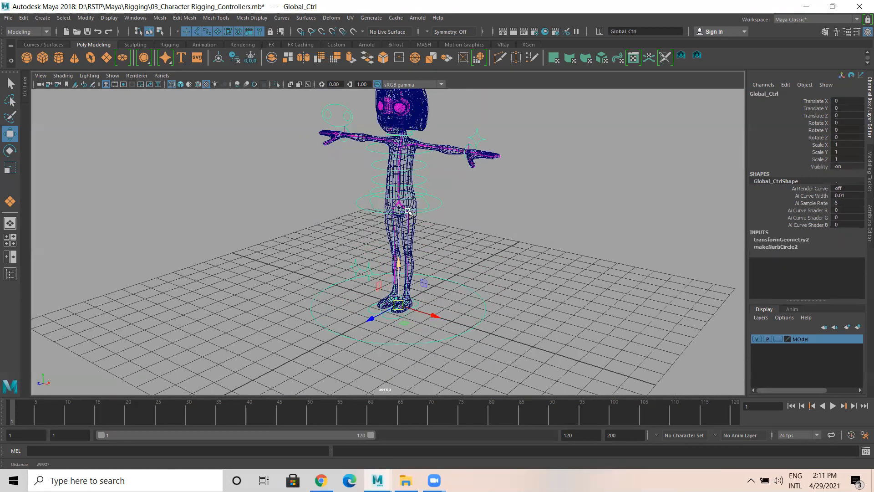
Group the whole skeleton from its COG root joint and name the group Bones_Group
scroll(404, 201, "up", 1)
left_click(400, 199)
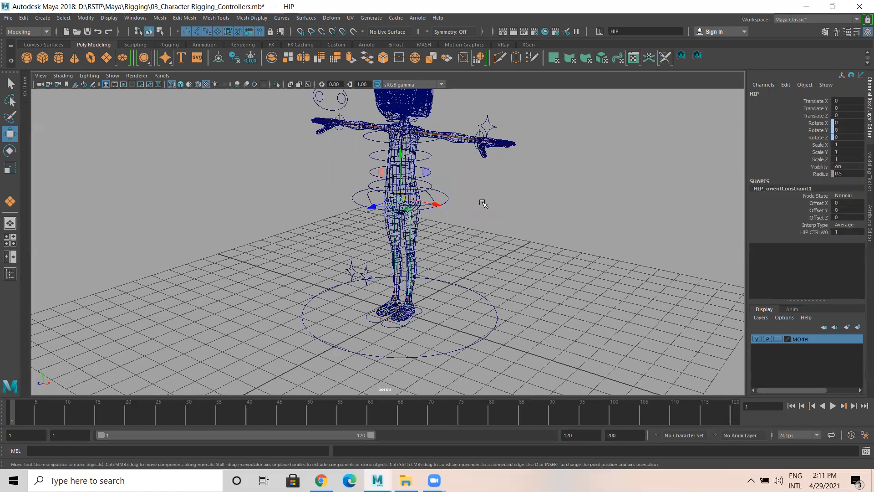
key("Up")
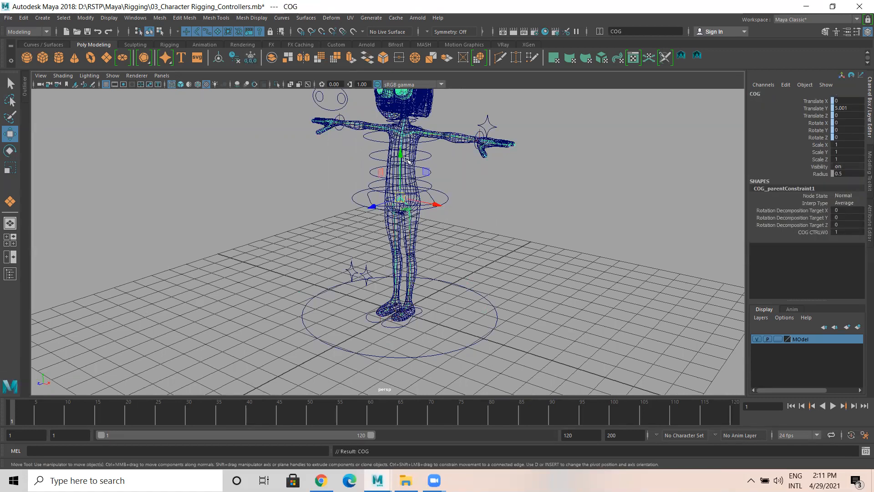
key("ctrl+g")
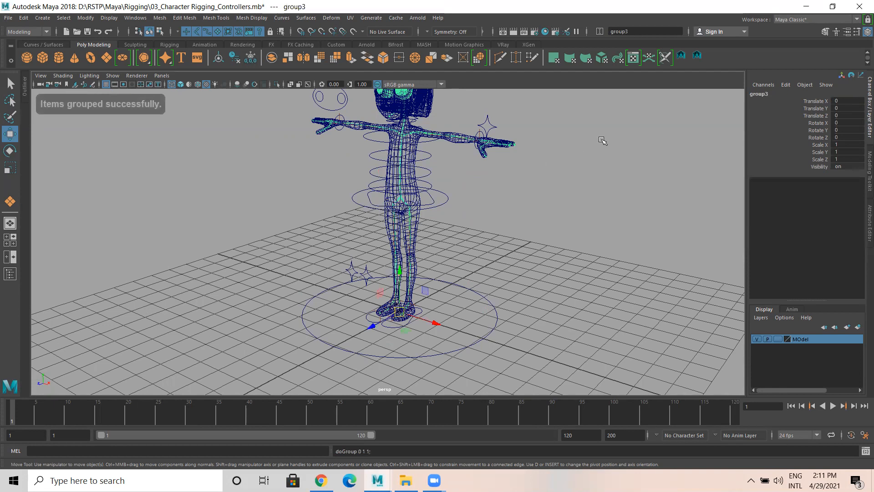
left_click(768, 93)
type("Bones_G")
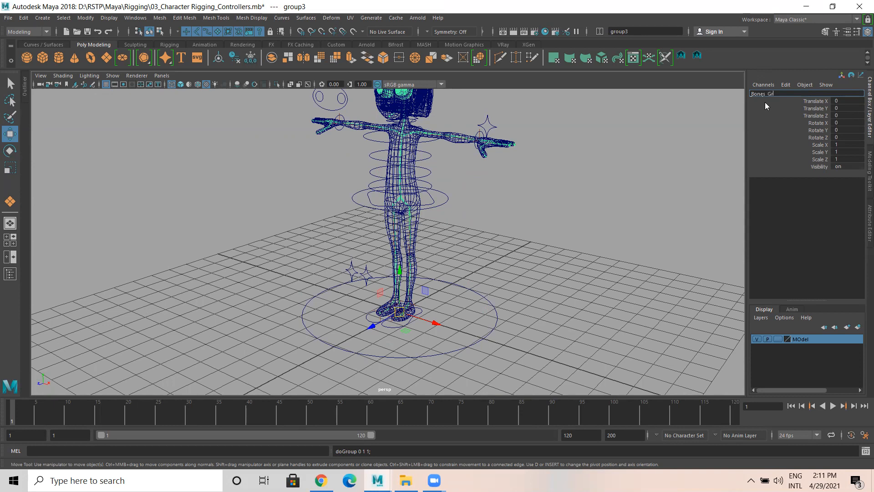
key("Return")
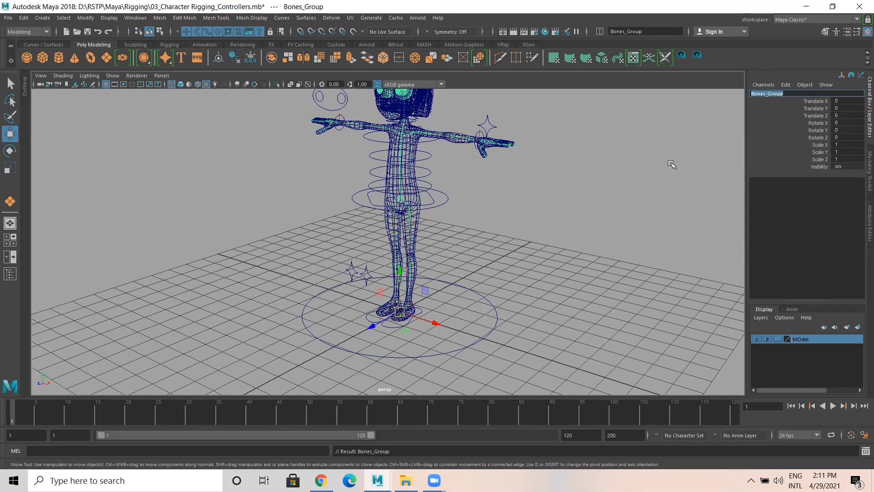
Parent Bones_Group under the Global_Ctrl ground circle, and select Global_Ctrl again
left_click(503, 336)
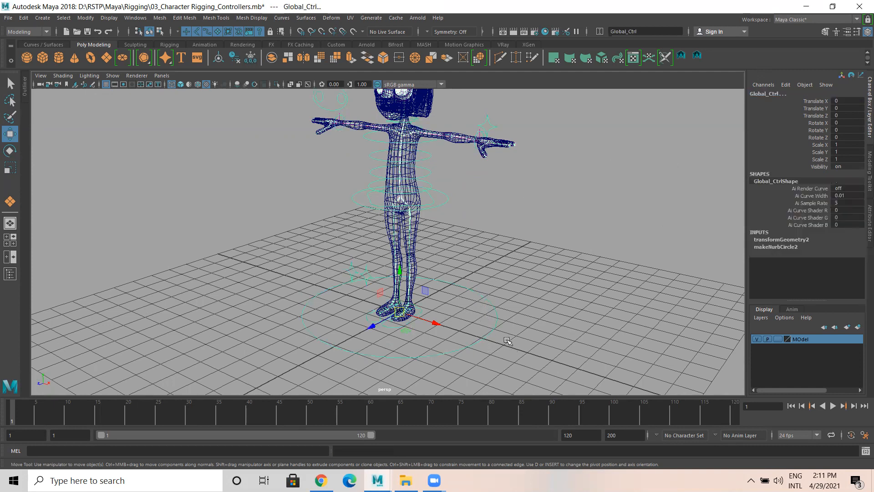
key("p")
left_click(488, 254)
left_click(495, 297)
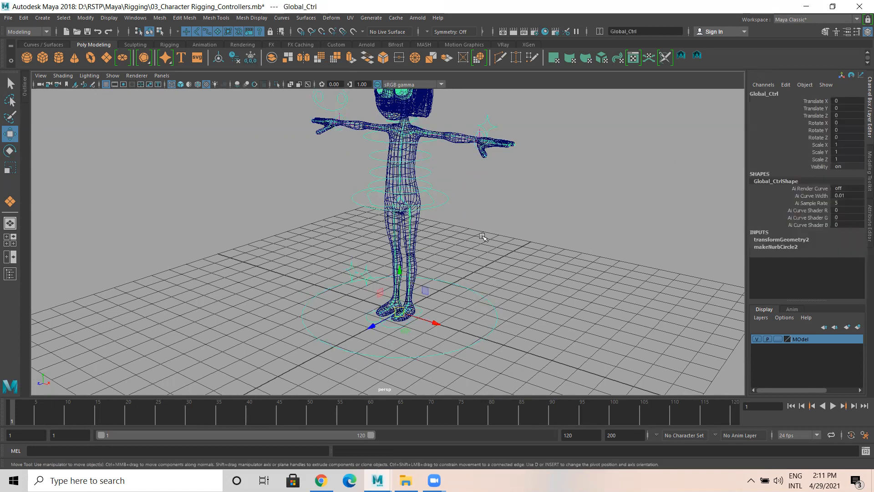
Inspect the arms, hands and torso with Global_Ctrl selected for rig parts still outside its hierarchy
middle_click_drag(464, 263, 469, 289, "alt")
right_click_drag(469, 290, 517, 253, "alt")
left_click(499, 215)
right_click_drag(467, 179, 566, 189, "alt")
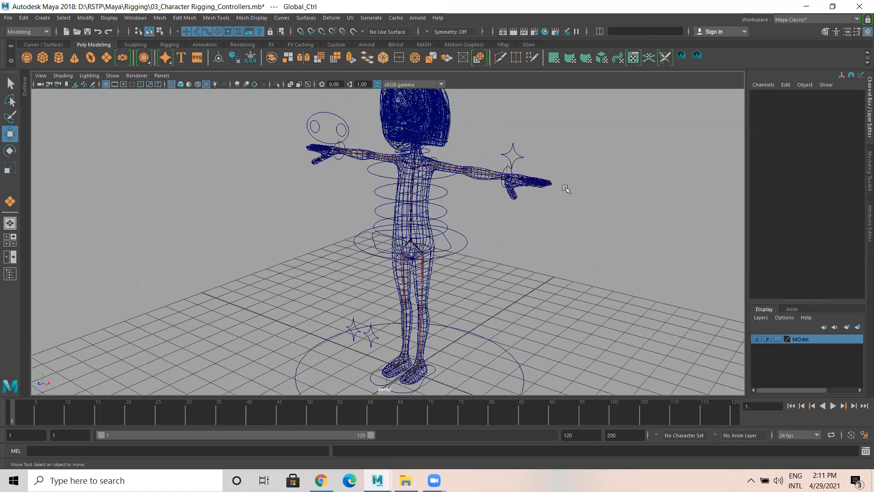
middle_click_drag(566, 189, 472, 252, "alt")
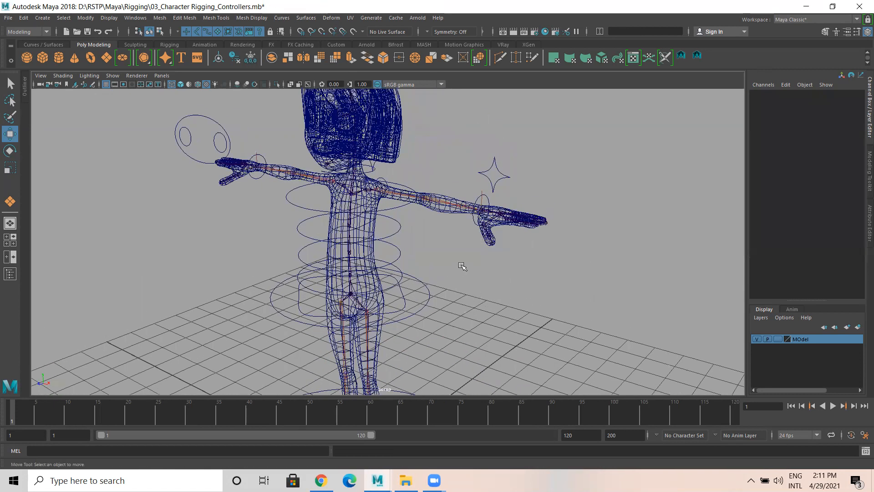
scroll(462, 267, "down", 1)
left_click(444, 350)
scroll(461, 260, "up", 1)
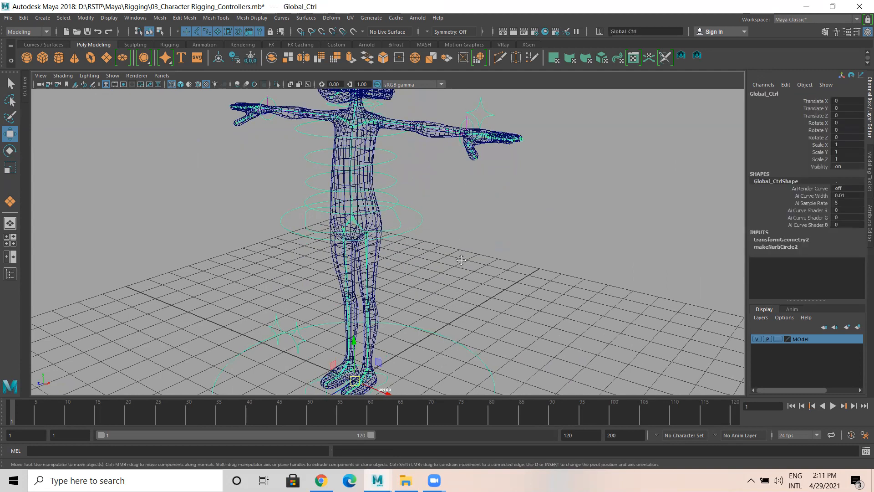
scroll(455, 202, "up", 1)
middle_click_drag(467, 180, 462, 296, "alt")
right_click_drag(463, 296, 513, 258, "alt")
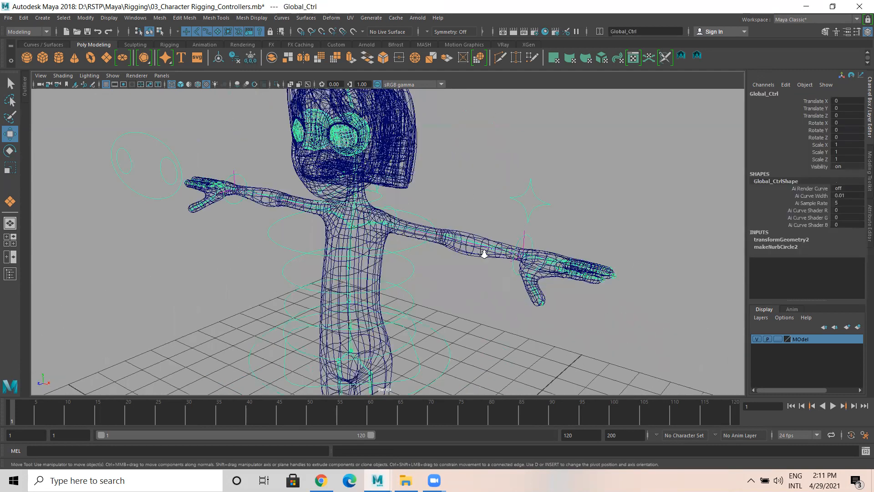
scroll(485, 228, "up", 1)
scroll(235, 164, "up", 1)
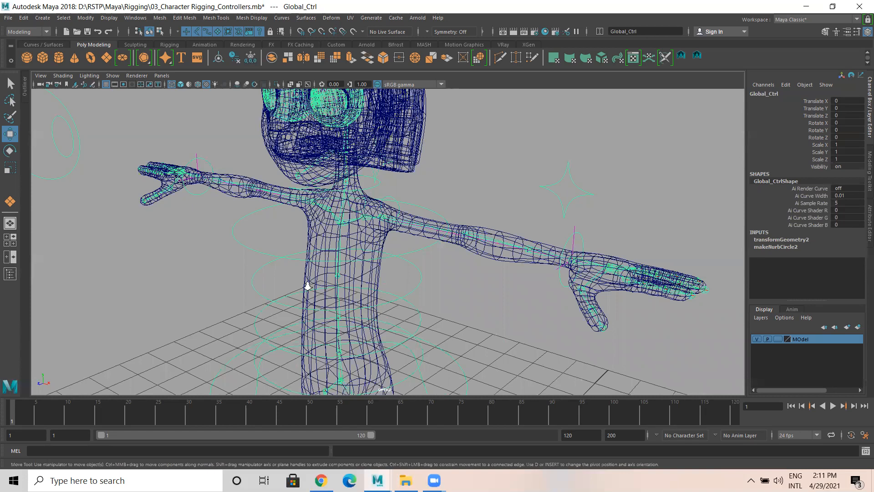
scroll(292, 264, "down", 2)
scroll(368, 231, "up", 1)
scroll(461, 268, "up", 1)
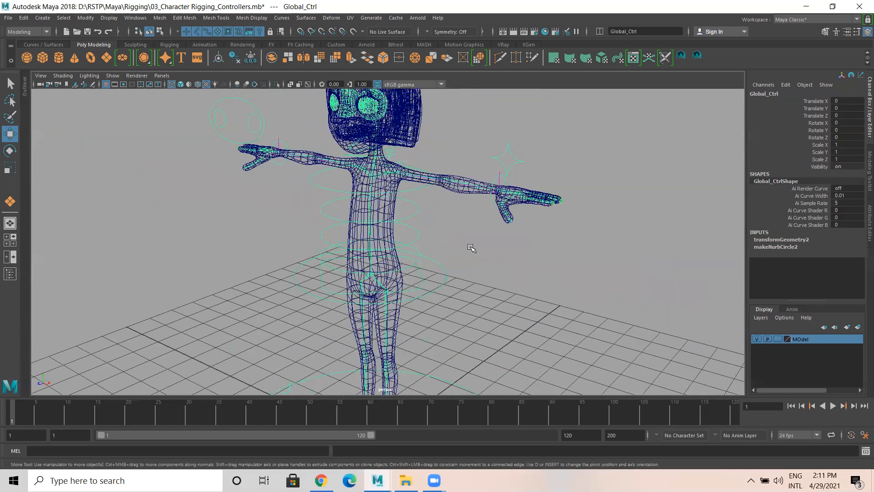
Group the IK handles of both wrists and both feet together
left_click(502, 172)
left_click(498, 176)
middle_click_drag(301, 166, 388, 185, "alt")
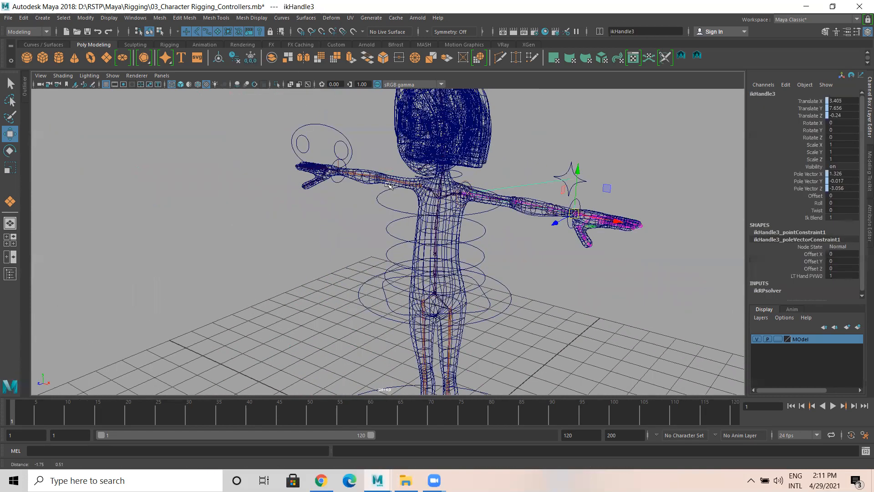
left_click(363, 158, "shift")
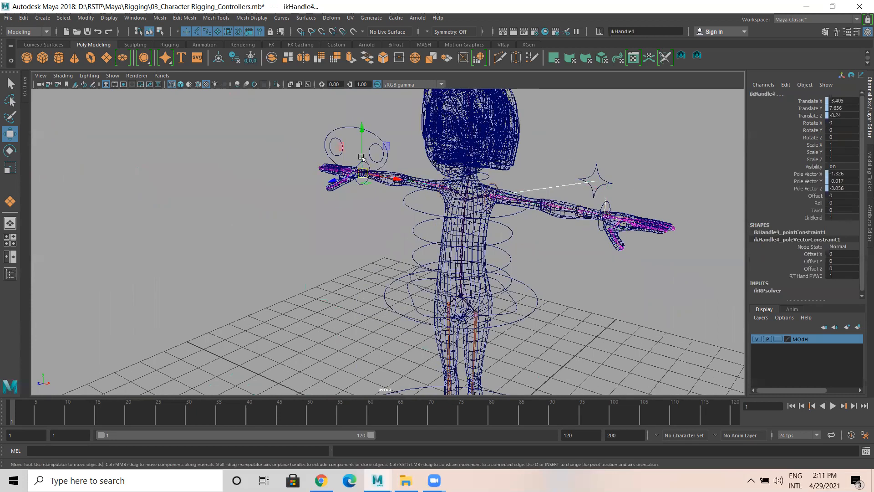
middle_click_drag(429, 239, 389, 64, "alt")
right_click_drag(432, 238, 547, 278, "alt")
middle_click_drag(409, 150, 376, 59, "alt")
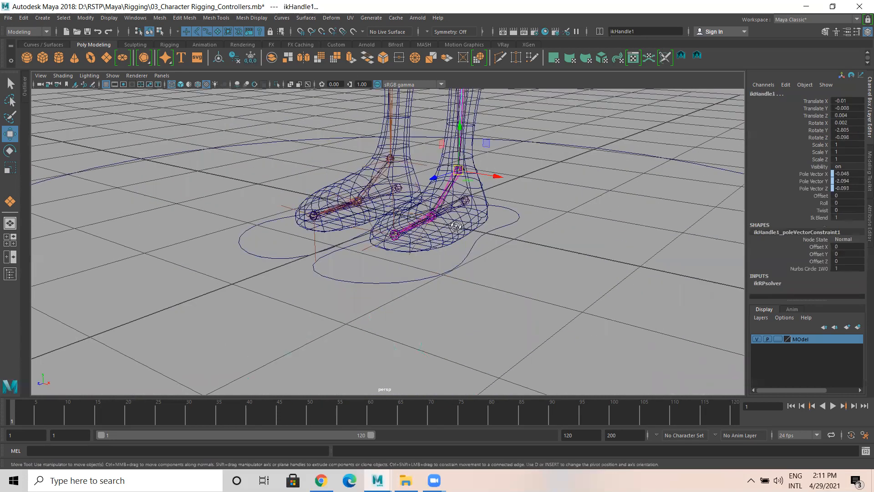
left_click_drag(456, 225, 325, 260, "alt")
left_click_drag(229, 216, 215, 249, "shift")
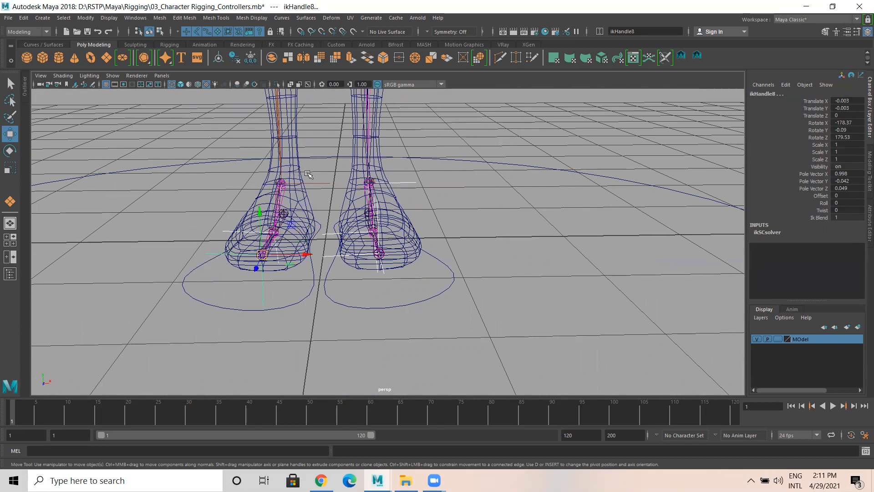
left_click_drag(308, 174, 325, 192)
key("ctrl+g")
Rename the new IK handle group as Ik_Handles_Group
double_click(789, 93)
type("Ik")
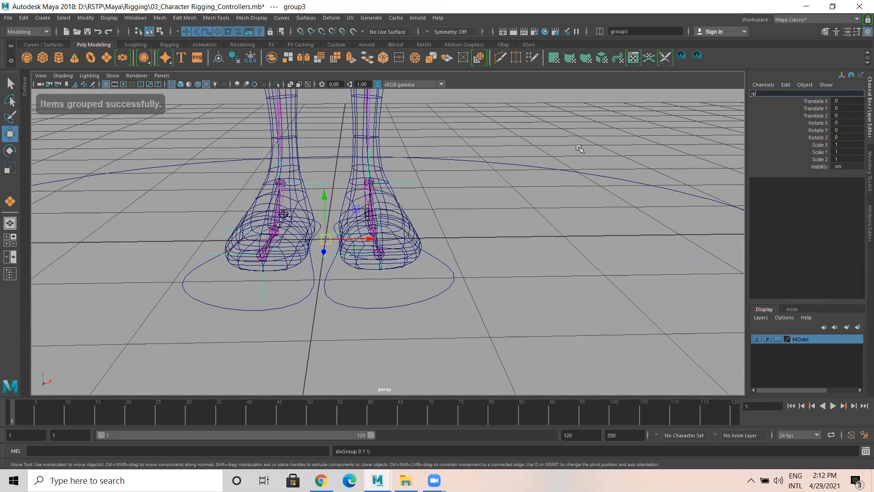
type(" Handles Group")
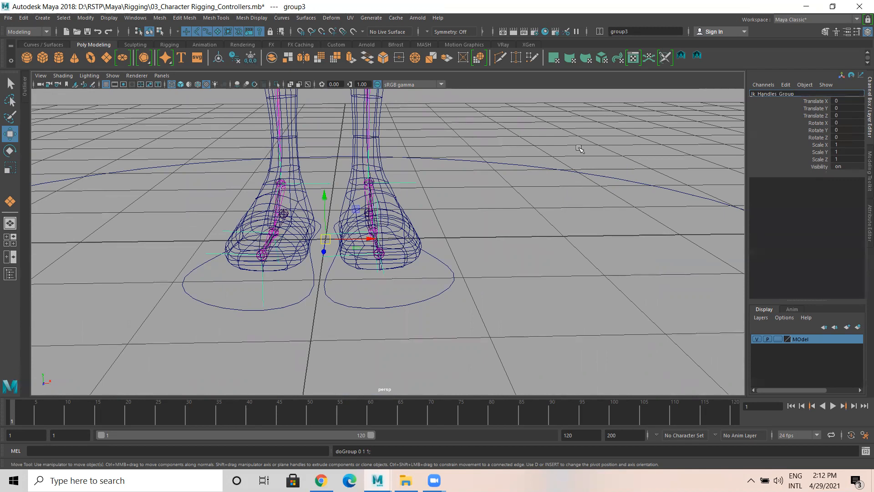
key("Return")
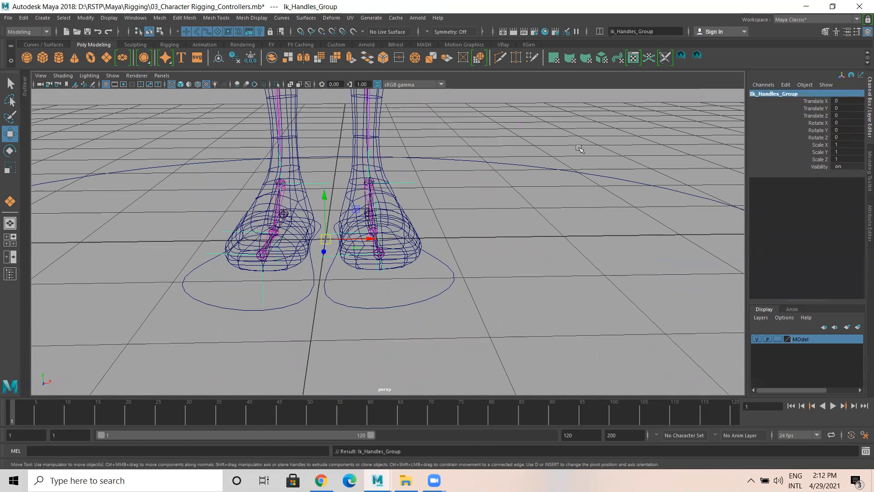
Parent Ik_Handles_Group under Global_Ctrl, and check the legs and arms with Global_Ctrl selected
scroll(461, 308, "down", 5)
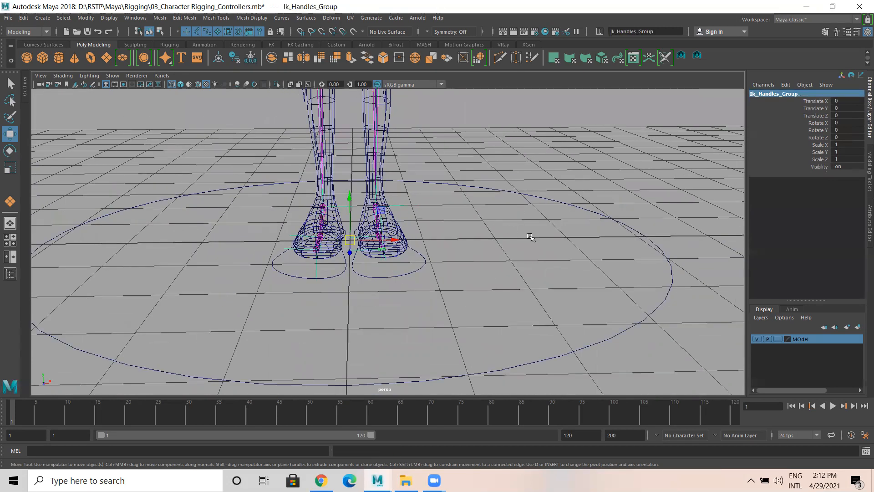
key("Up")
key("Down")
left_click(592, 321)
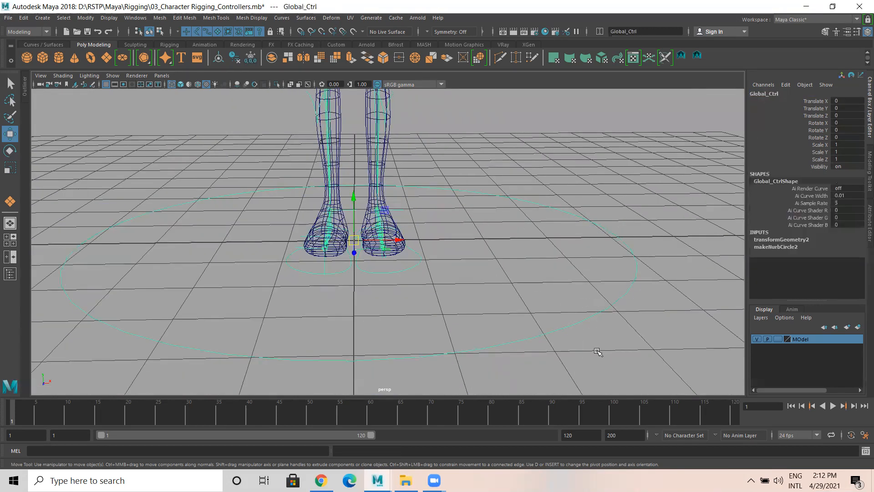
scroll(510, 305, "down", 4)
scroll(428, 318, "up", 3)
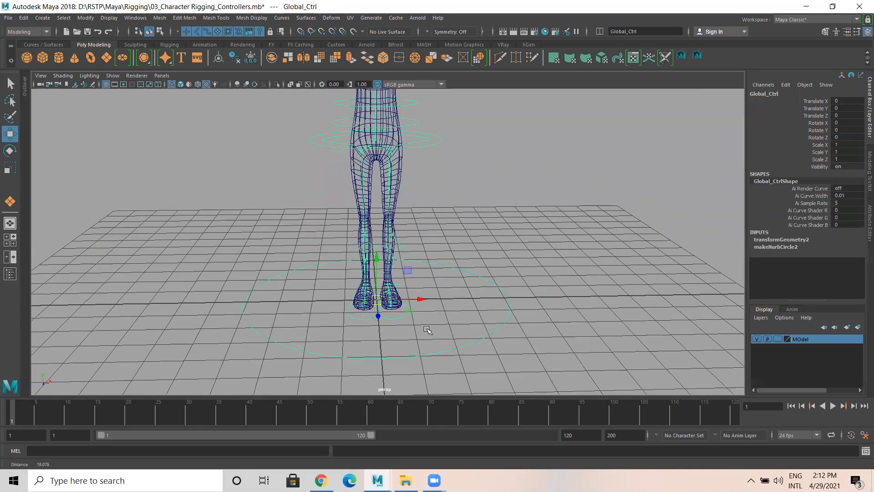
scroll(410, 310, "up", 3)
middle_click_drag(459, 206, 446, 310, "alt")
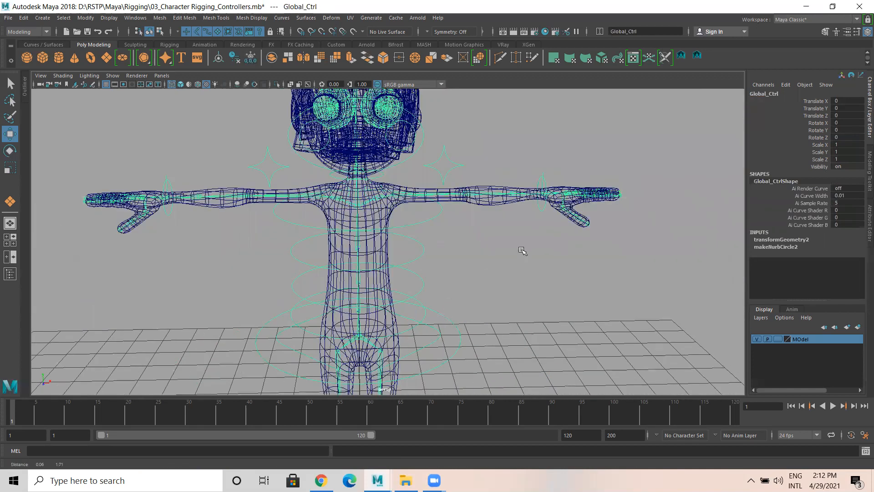
scroll(429, 224, "down", 1)
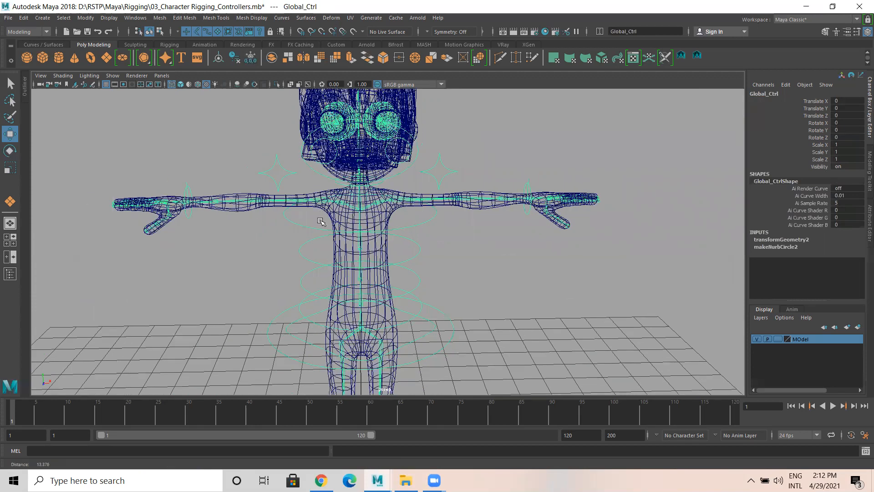
Try scaling and rotating the whole character with Global_Ctrl, and undo each test transform
scroll(430, 254, "down", 2)
middle_click_drag(367, 283, 325, 250, "alt")
scroll(470, 293, "down", 2)
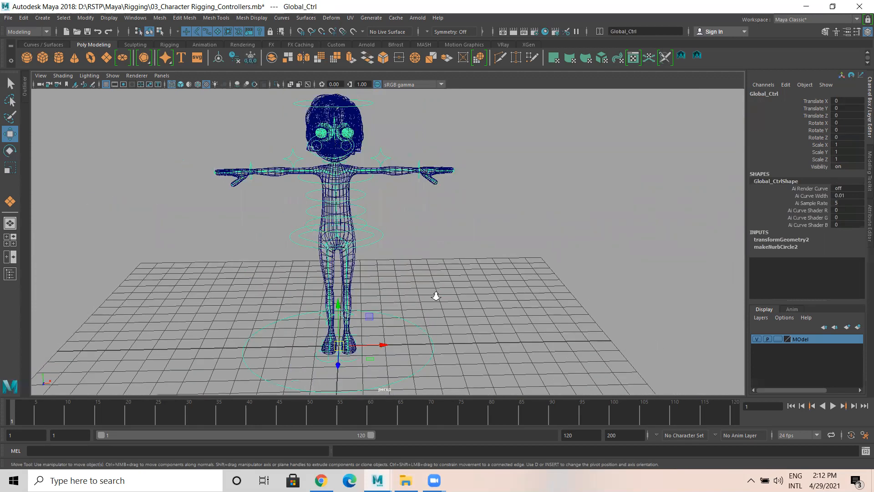
scroll(382, 324, "down", 1)
left_click_drag(375, 323, 551, 363, "alt")
key("r")
key("ctrl+z")
key("ctrl+z")
key("ctrl+z")
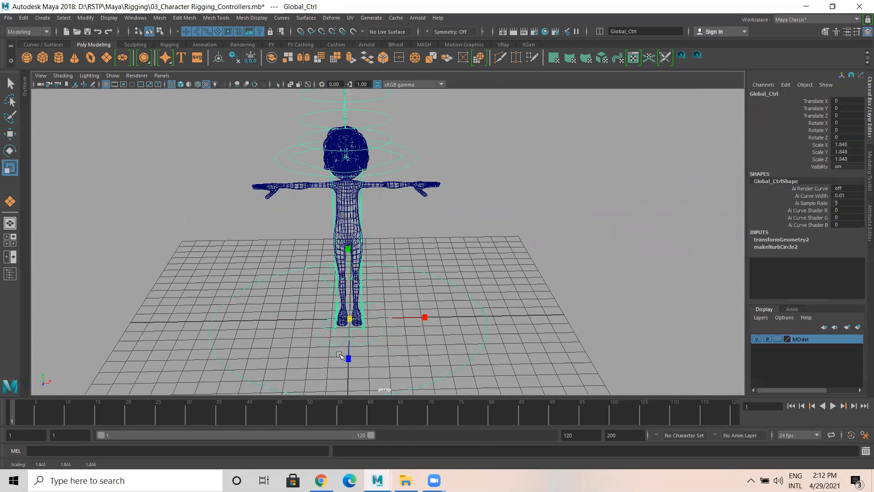
key("e")
left_click_drag(388, 305, 367, 344)
key("ctrl+z")
key("w")
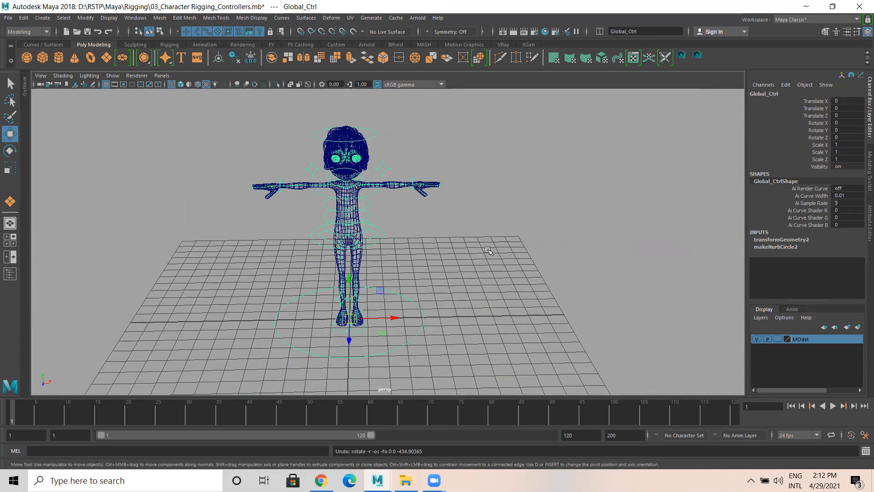
Clear the selection and inspect the legs, feet and knee controllers from an angled view
left_click(467, 290)
scroll(316, 318, "up", 3)
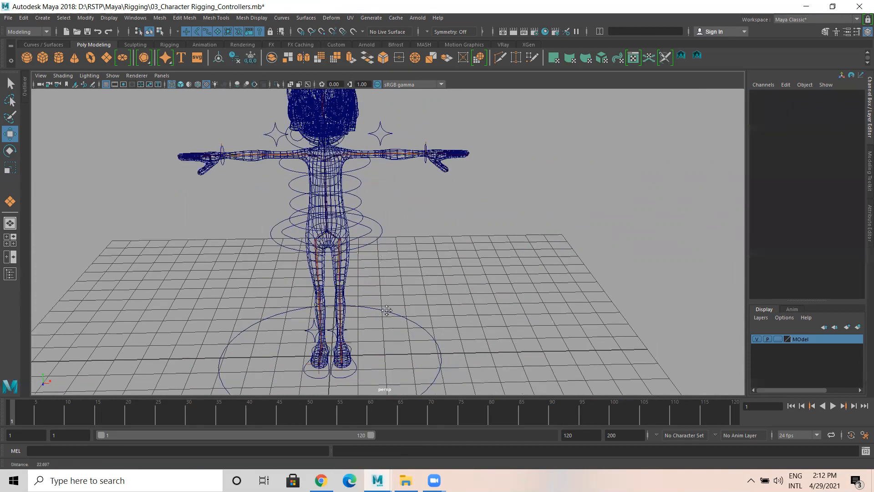
left_click_drag(463, 246, 670, 175, "alt")
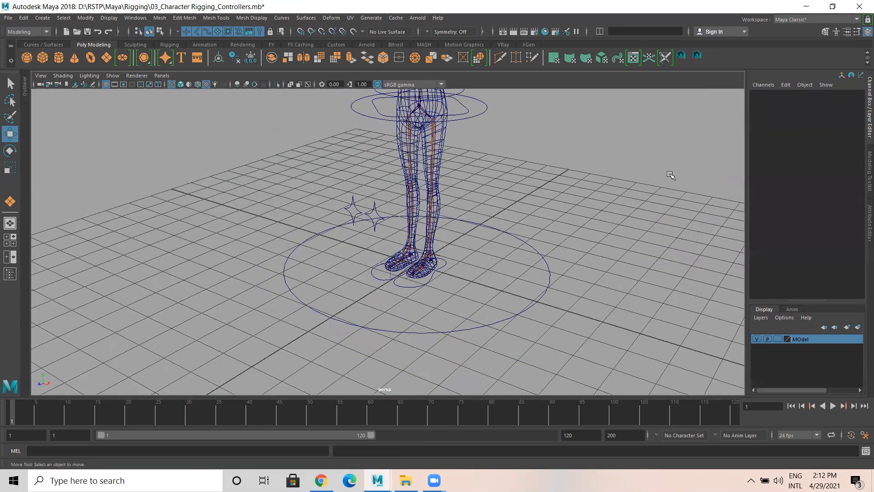
scroll(382, 211, "up", 2)
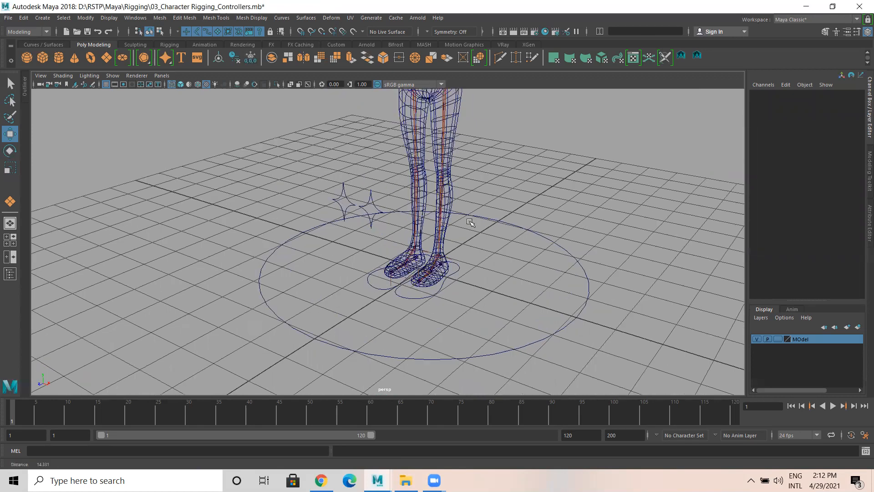
left_click_drag(374, 210, 422, 195, "alt")
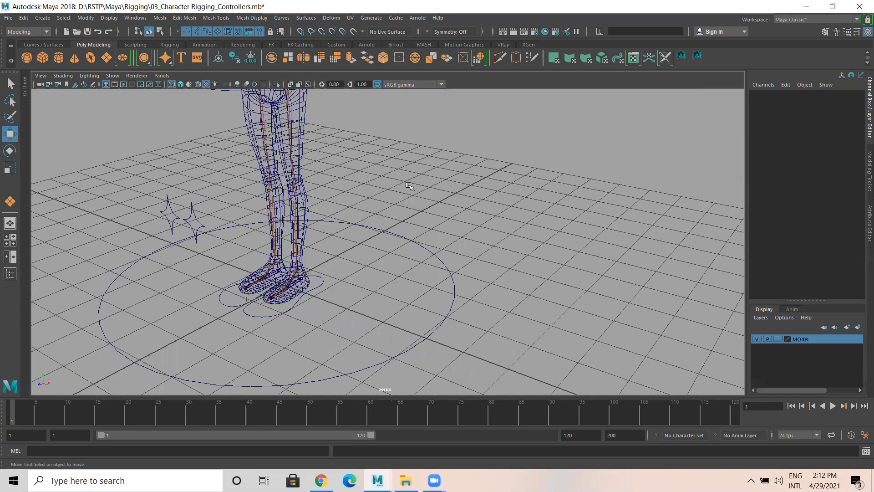
middle_click_drag(358, 155, 393, 234, "alt")
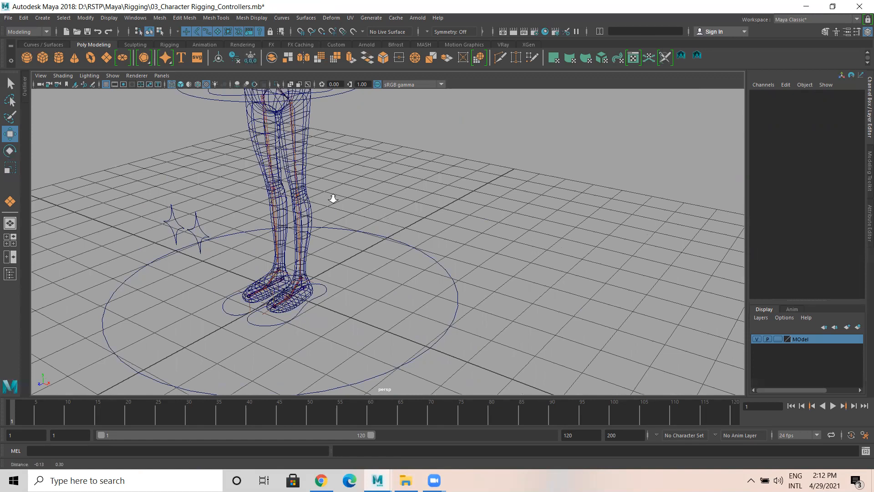
scroll(312, 182, "up", 3)
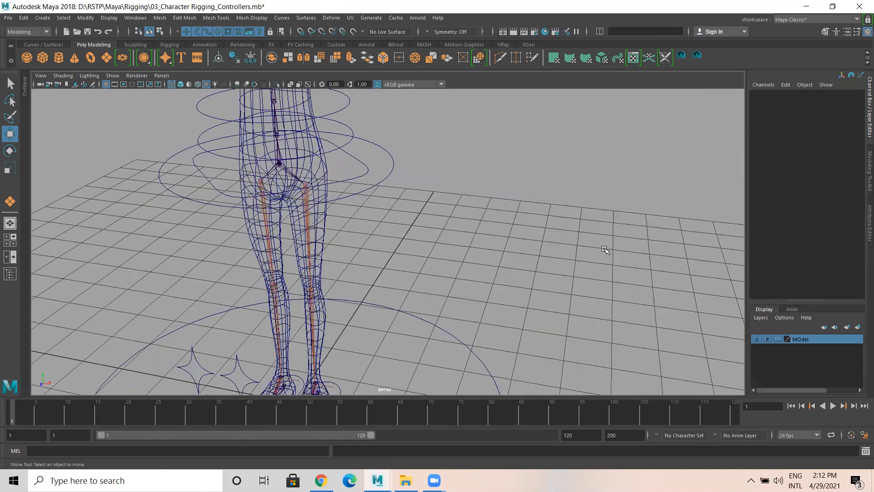
Save the scene under the new file name 04_Character Rigging_Skinning.mb
left_click(8, 17)
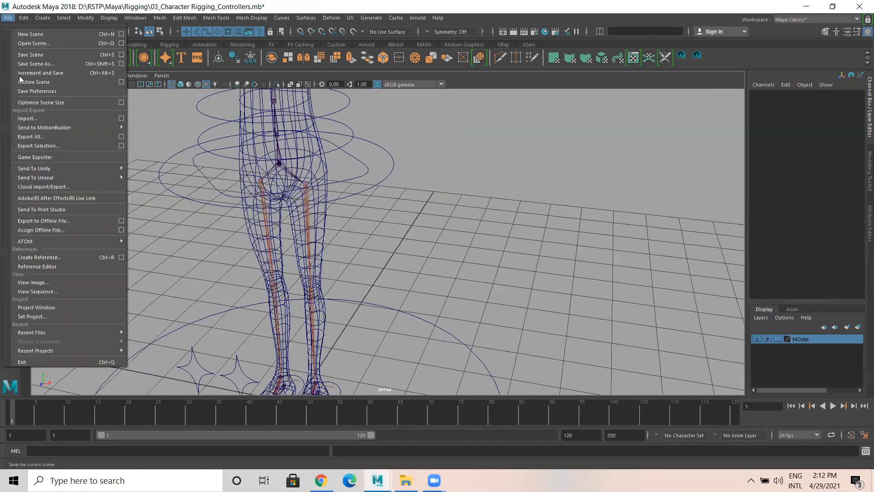
left_click(40, 63)
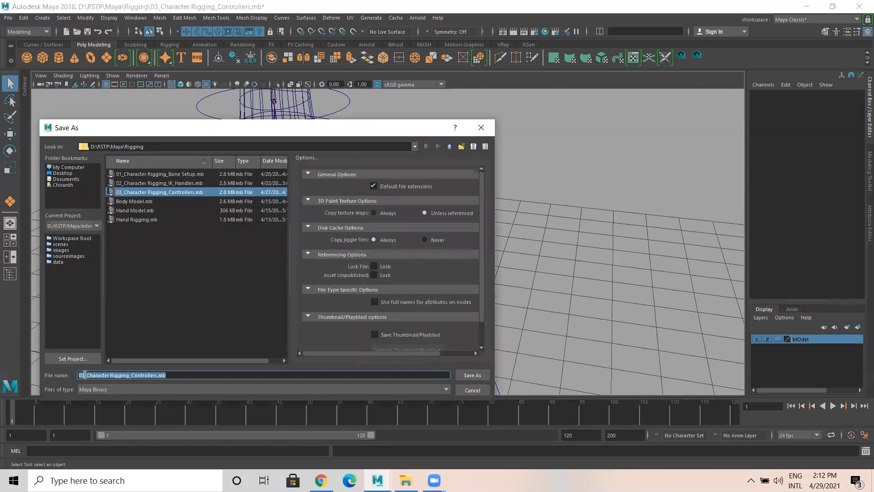
key("Left")
key("Right")
key("Right")
key("BackSpace")
type("4")
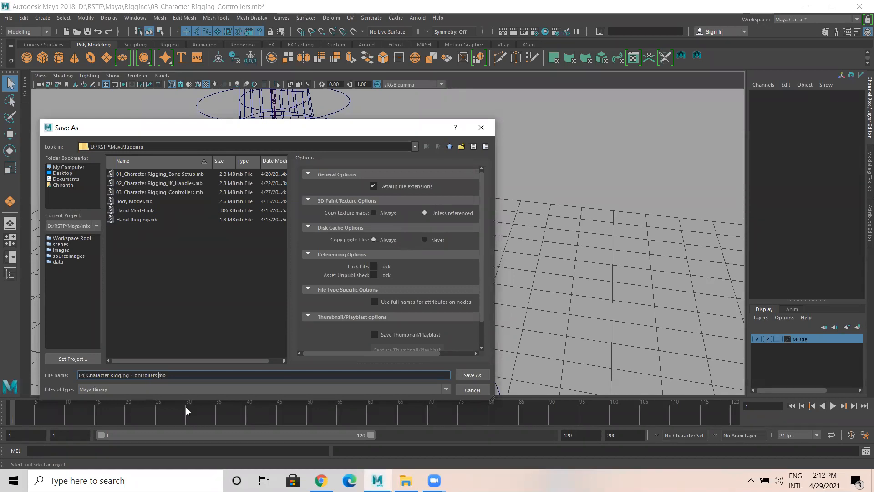
key("BackSpace")
key("BackSpace")
key("BackSpace")
key("BackSpace")
key("BackSpace")
key("BackSpace")
key("BackSpace")
key("BackSpace")
key("BackSpace")
key("BackSpace")
key("BackSpace")
type("Skinning")
left_click(471, 374)
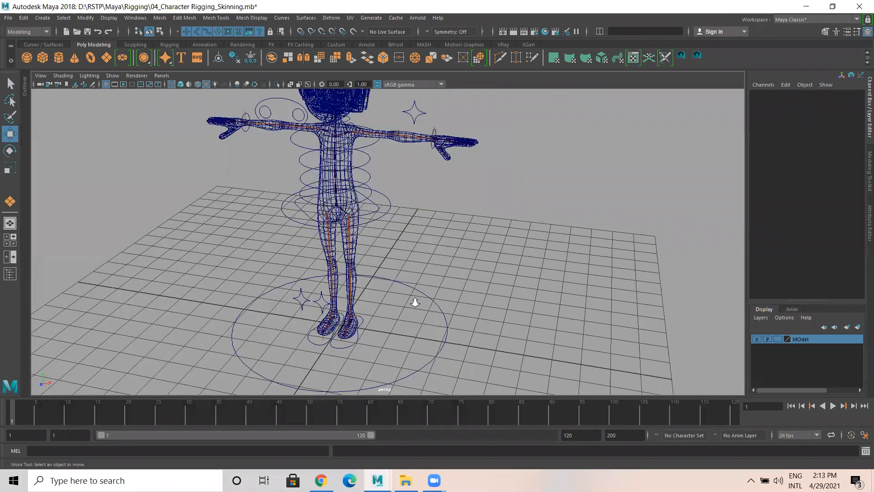
Select Global_Ctrl and check the full character and everything in the controller's hierarchy
middle_click_drag(415, 331, 414, 315, "alt")
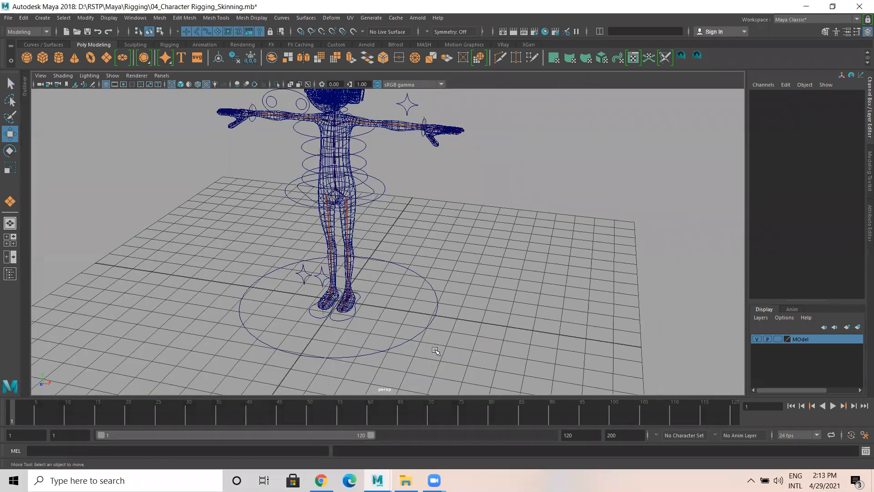
left_click(406, 273)
middle_click_drag(396, 219, 399, 283, "alt")
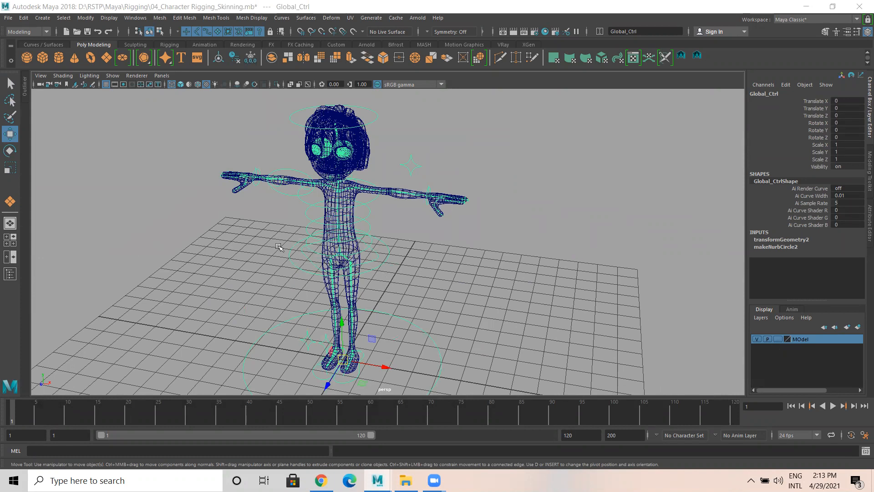
scroll(296, 249, "up", 5)
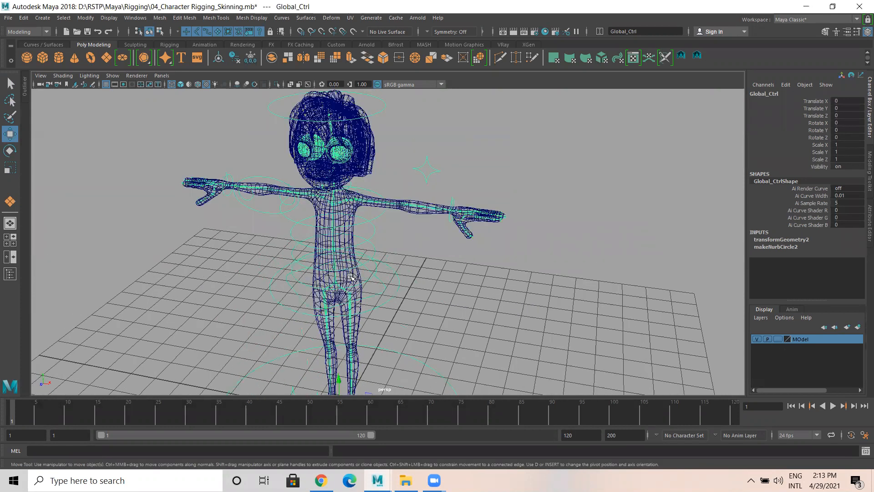
Try selecting the body mesh together with the COG root joint at the hips, and clear the selection
left_click(339, 285)
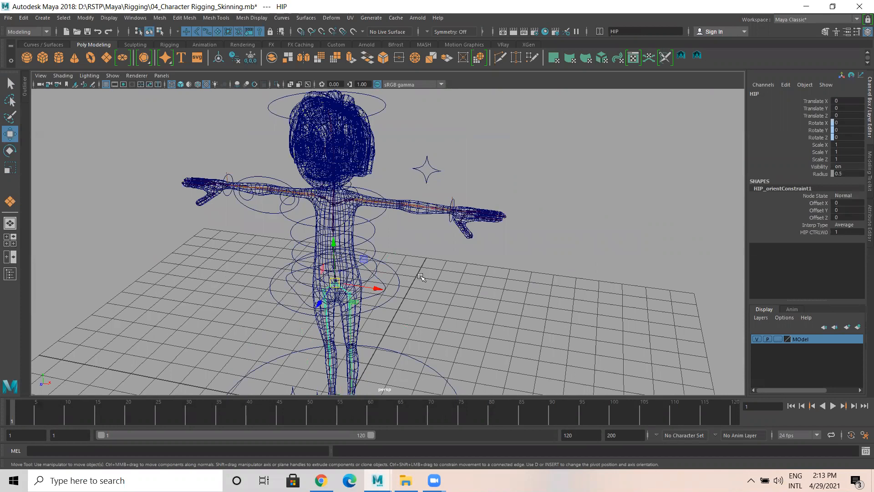
scroll(319, 273, "up", 1)
scroll(313, 253, "up", 3)
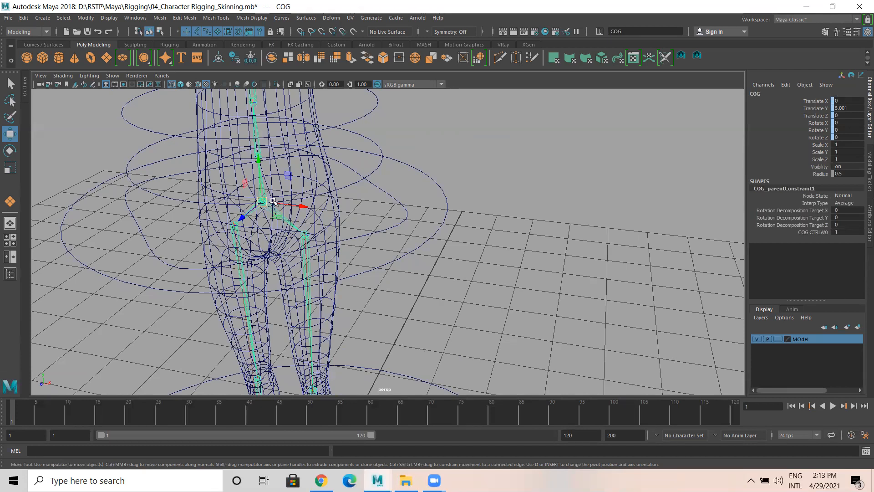
left_click(337, 208)
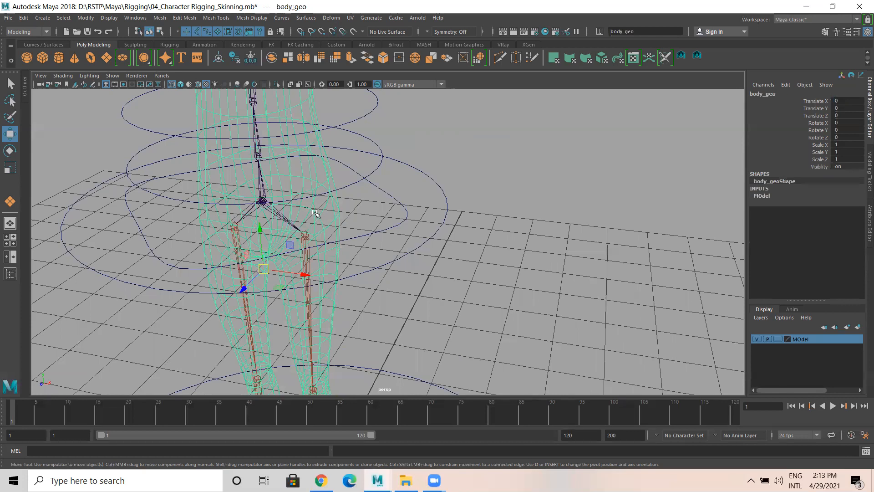
left_click(261, 201)
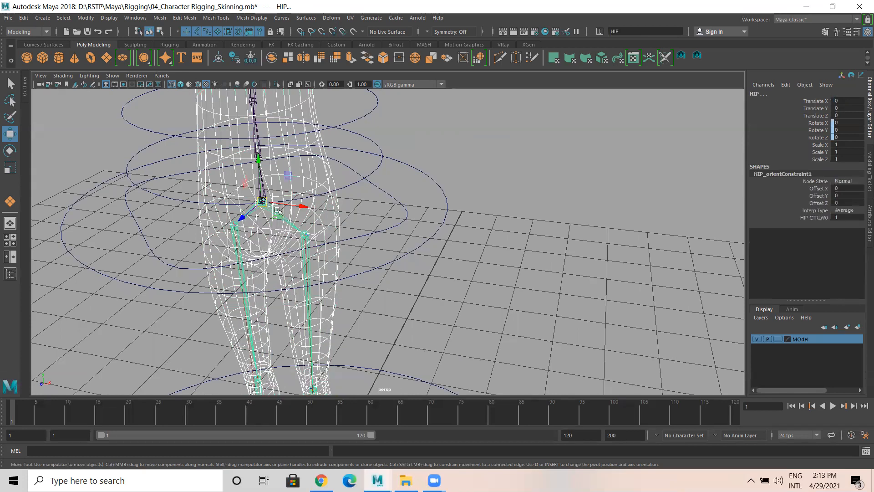
left_click(338, 203)
left_click(262, 193)
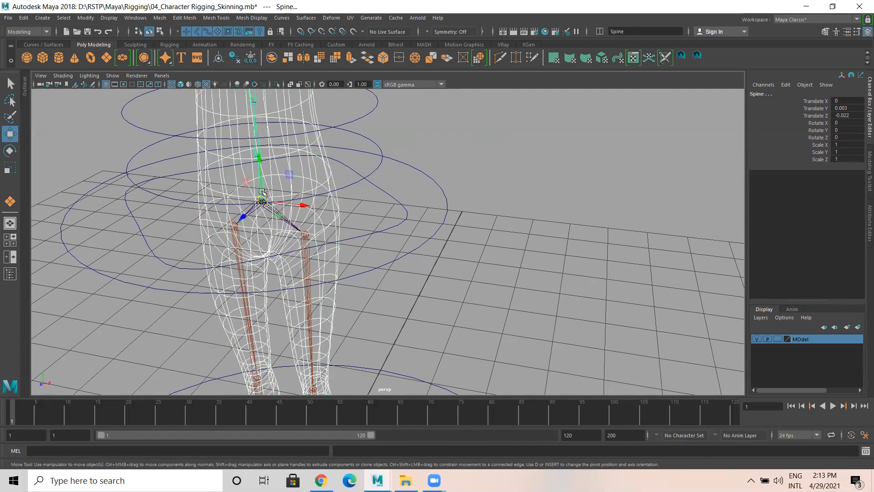
key("Up")
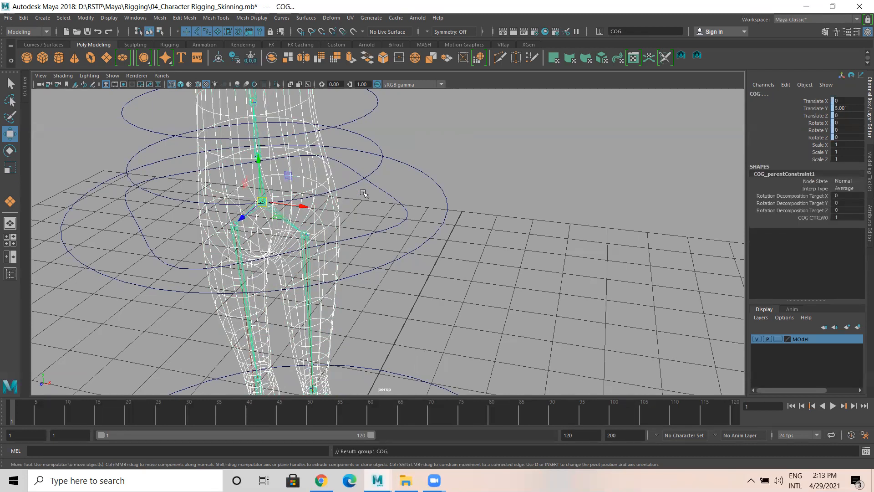
left_click(356, 205)
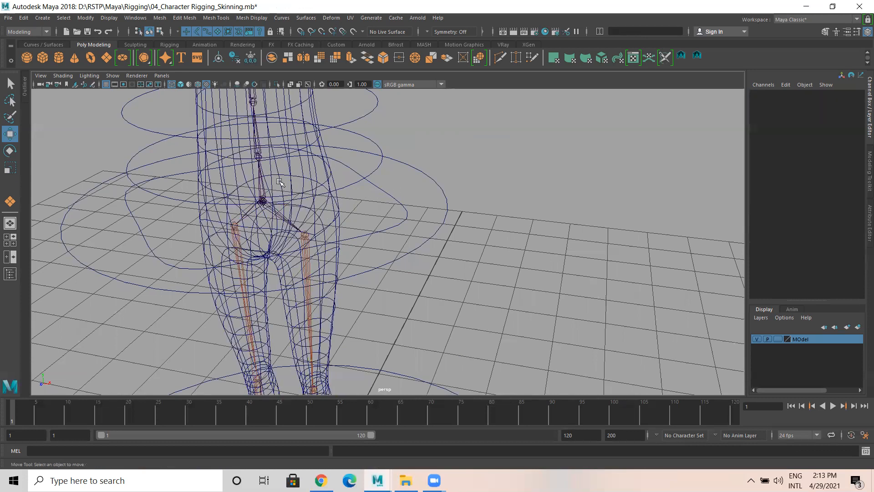
Select body_geo and add the COG joint from Bones_Group under Global_Ctrl to the selection
left_click(25, 86)
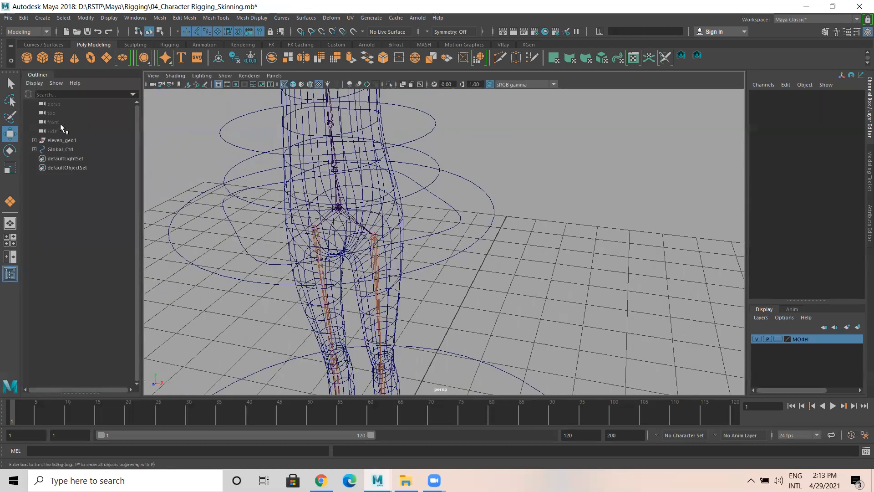
left_click(35, 149)
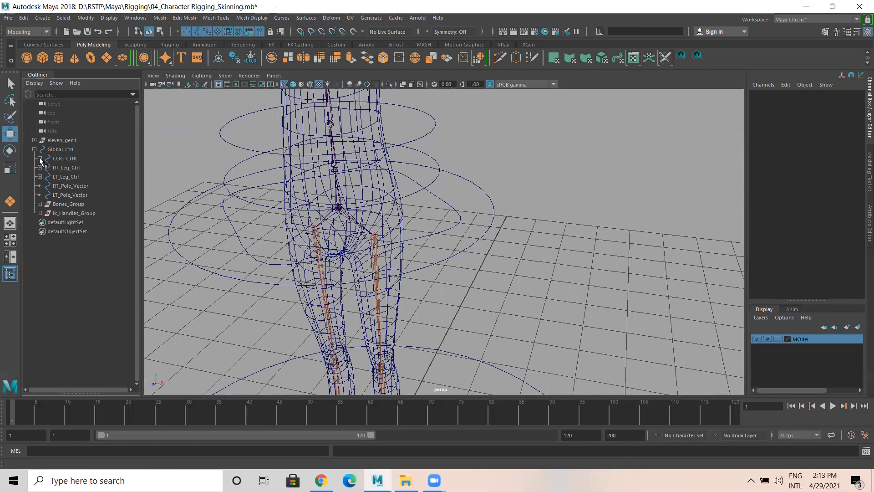
left_click(40, 204)
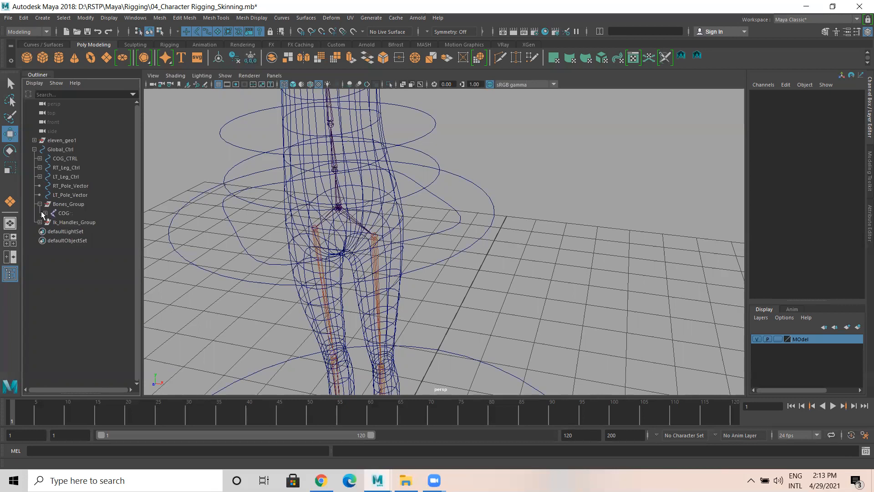
left_click(45, 213)
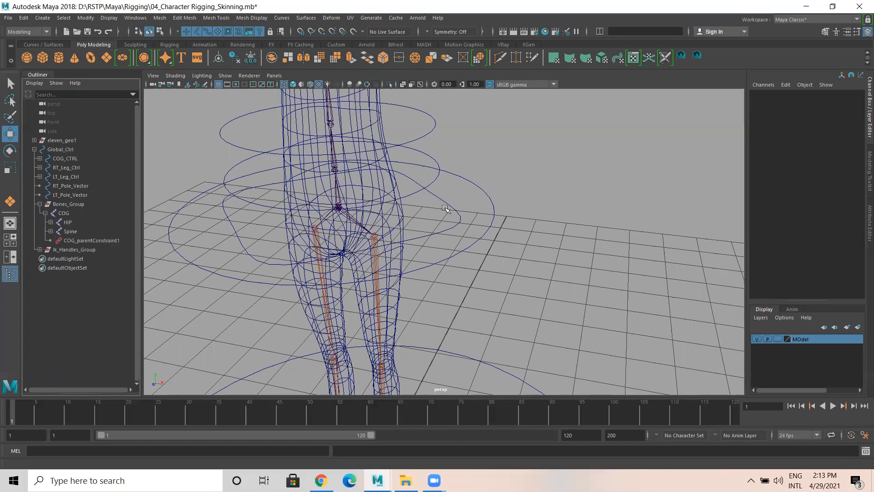
left_click(400, 208)
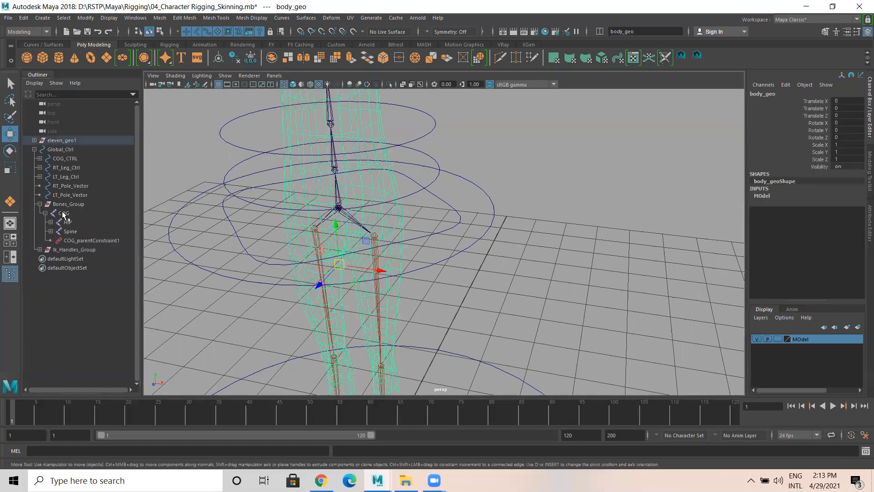
left_click(65, 213)
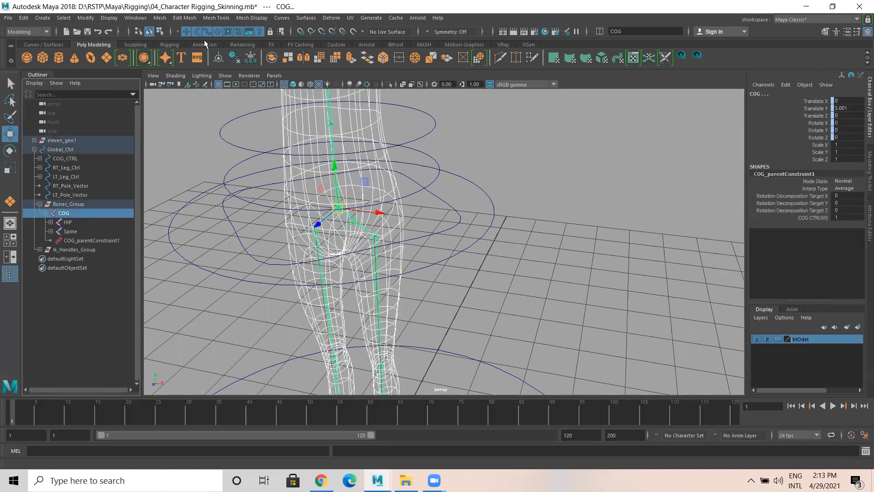
Bind body_geo to the COG joint hierarchy with the Closest distance bind method and Classic linear skinning method
left_click(43, 31)
left_click(31, 50)
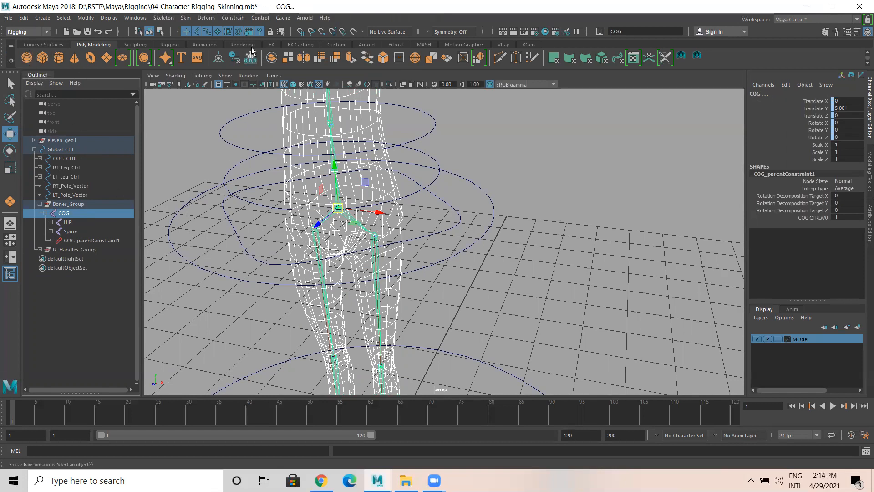
left_click(186, 18)
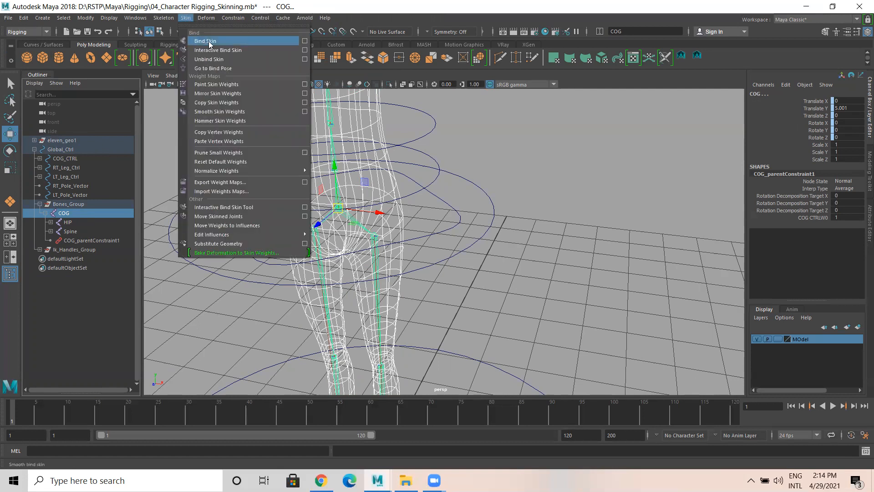
left_click(305, 42)
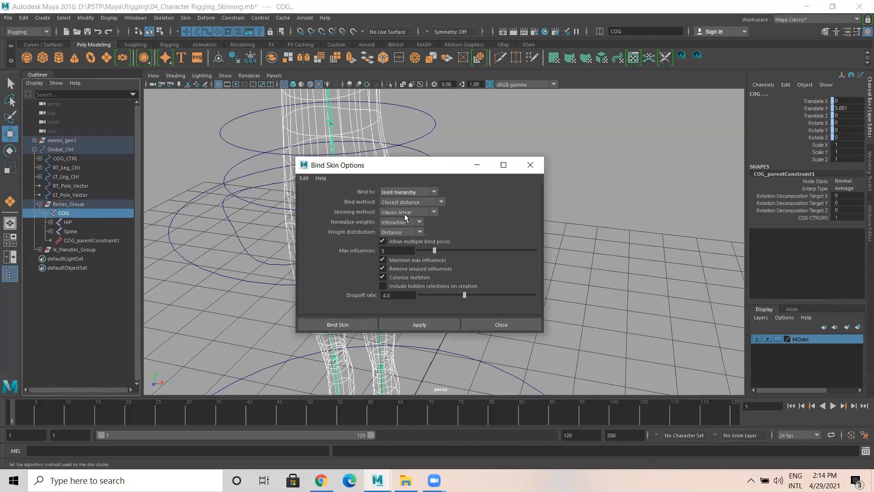
left_click(437, 213)
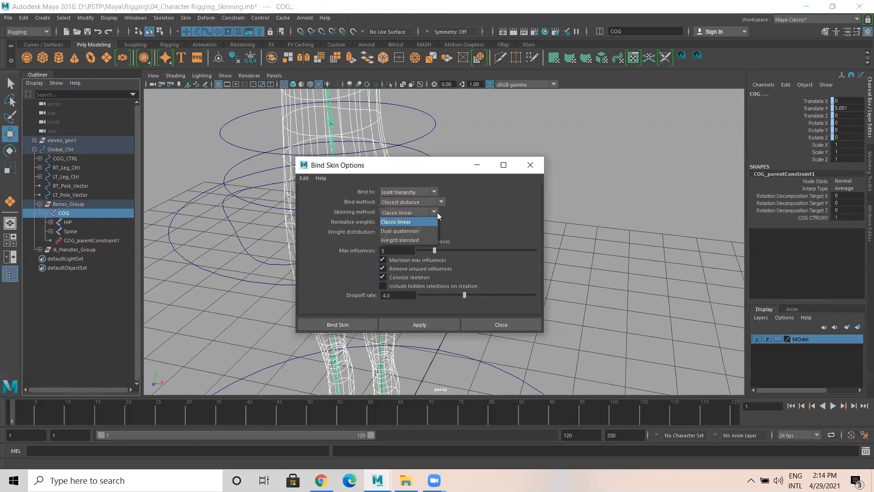
left_click(395, 221)
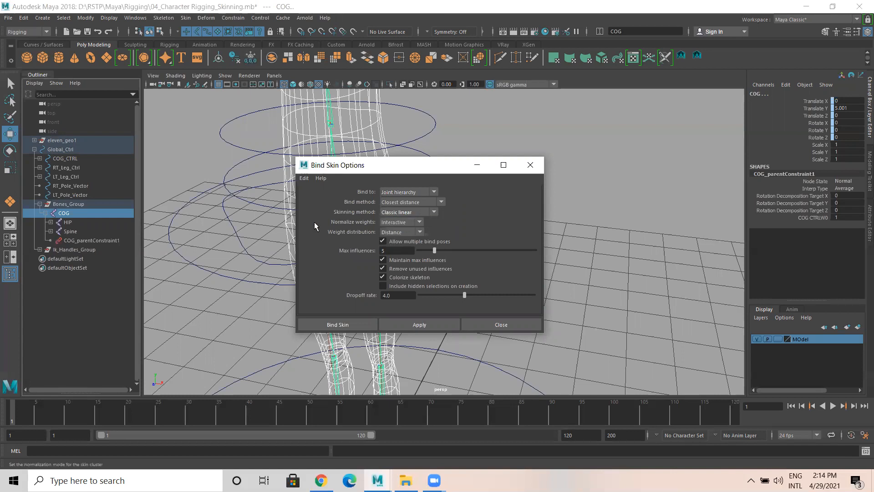
left_click(338, 325)
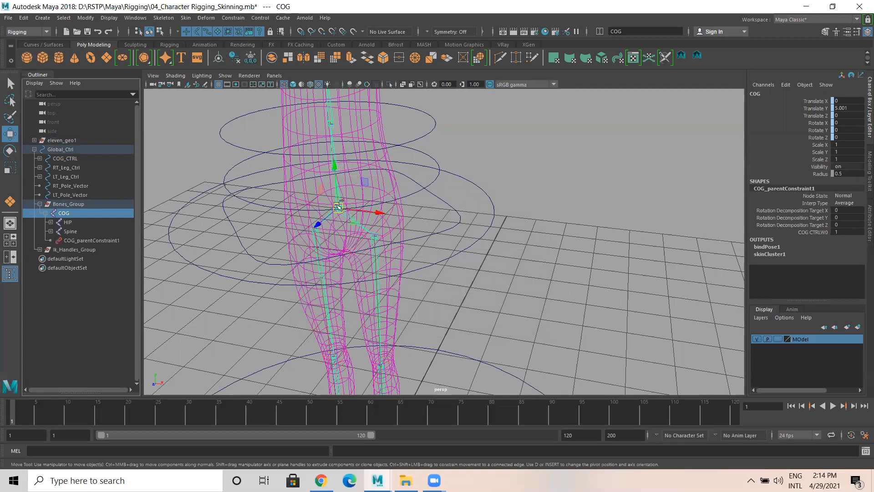
Clear the selection and show the full character in shaded display with texture maps
left_click(493, 177)
key("5")
key("6")
scroll(420, 249, "down", 5)
mouse_move(442, 262)
left_mouse_down("alt")
mouse_move(425, 276)
mouse_move(410, 274)
left_mouse_up("alt")
middle_click_drag(426, 274, 428, 246, "alt")
middle_click_drag(428, 320, 422, 298, "alt")
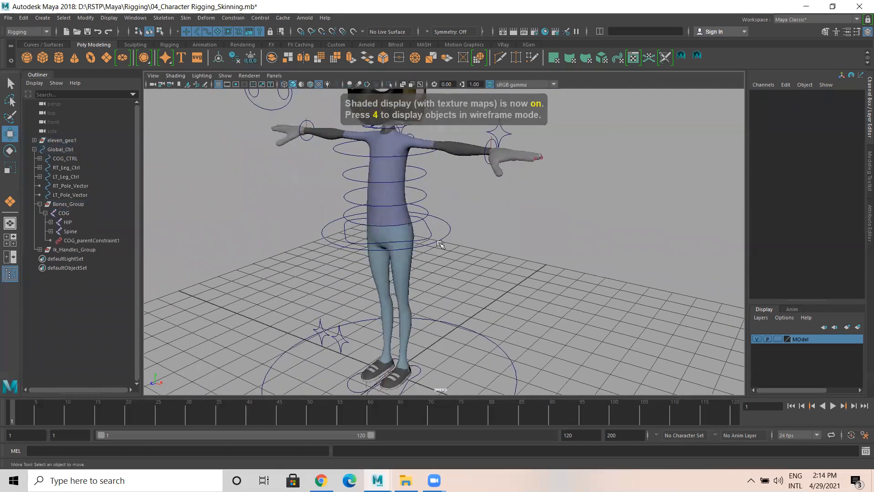
Test the skin bind by moving COG_CTRL downward, and undo the move
left_click(448, 223)
left_click_drag(428, 255, 461, 242, "alt")
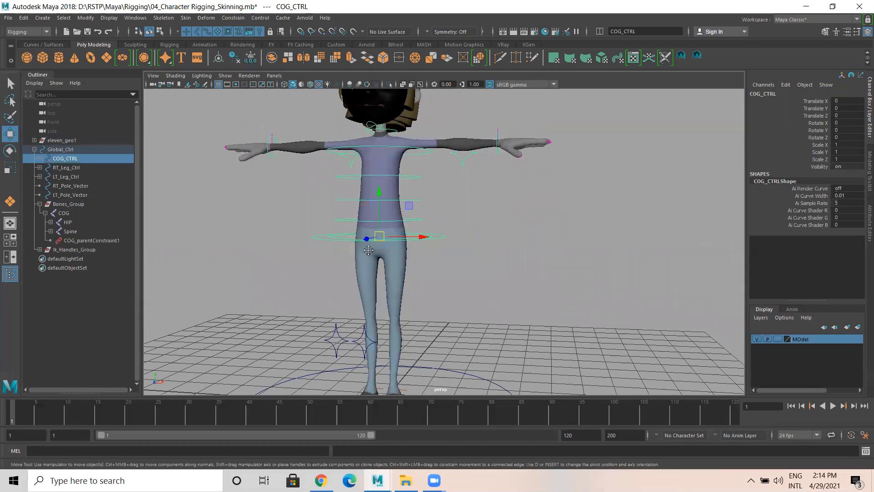
scroll(368, 250, "down", 3)
left_click_drag(403, 234, 349, 273)
key("ctrl+z")
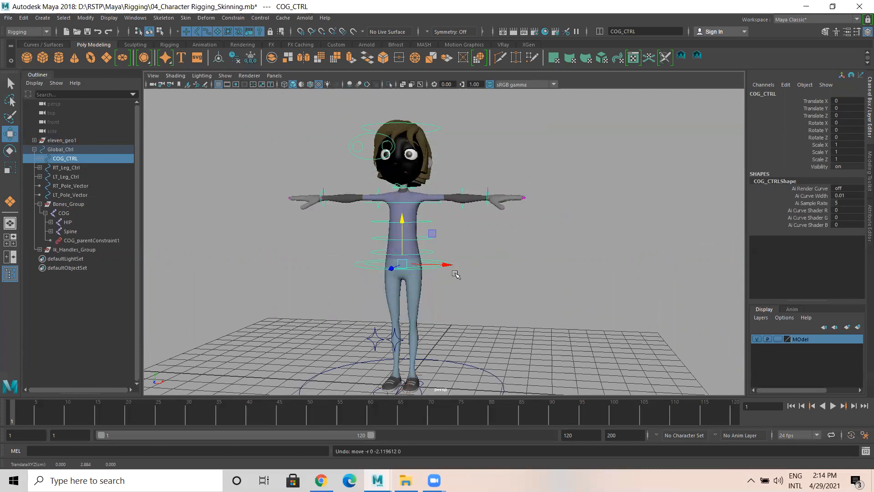
Undo the skin bind between body_geo and the COG joint, going back to body_geo alone selected
key("ctrl+z")
key("ctrl+z")
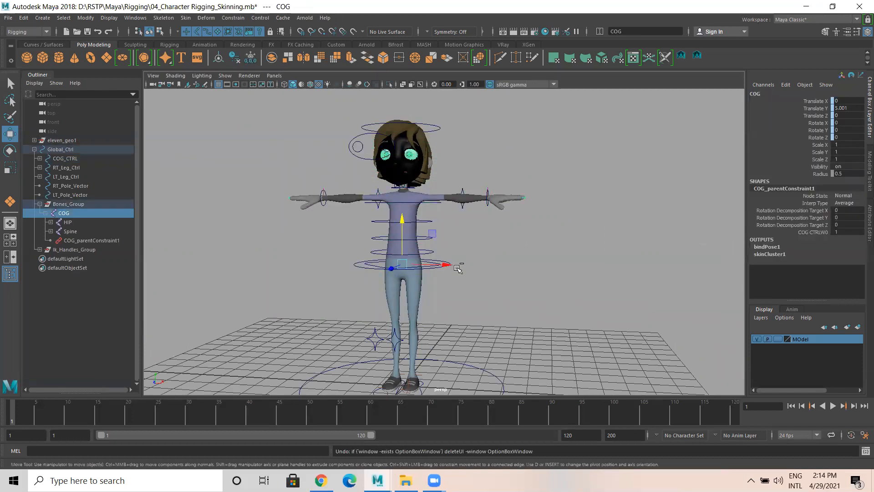
key("ctrl+z")
key("ctrl+z")
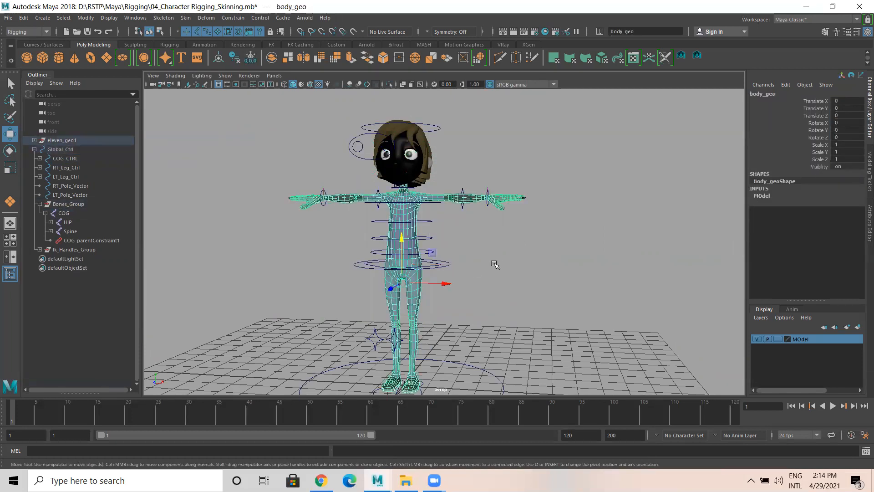
Try moving COG_CTRL to check the unbound body, undo the move and clear the selection
left_click(495, 263)
left_click(442, 267)
mouse_move(410, 233)
left_mouse_down()
mouse_move(403, 246)
mouse_move(401, 238)
left_mouse_up()
key("ctrl+z")
left_click(687, 327)
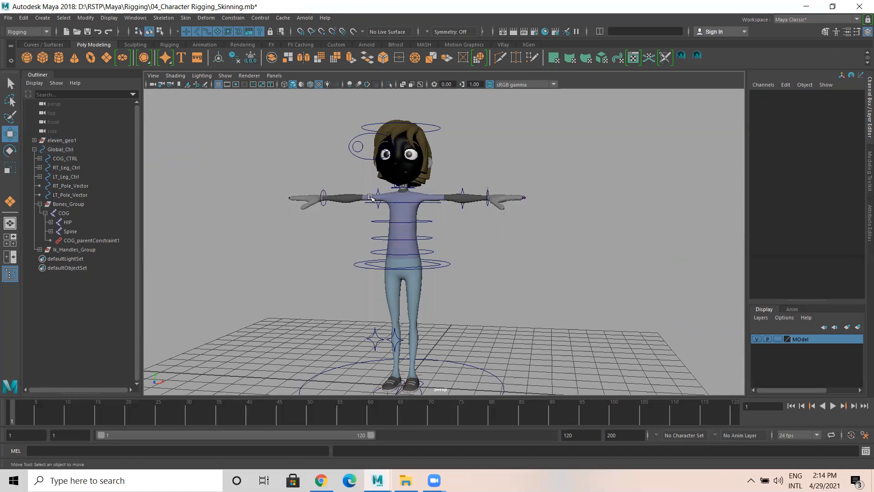
Hide every object type in the viewport except polygons
left_click(225, 75)
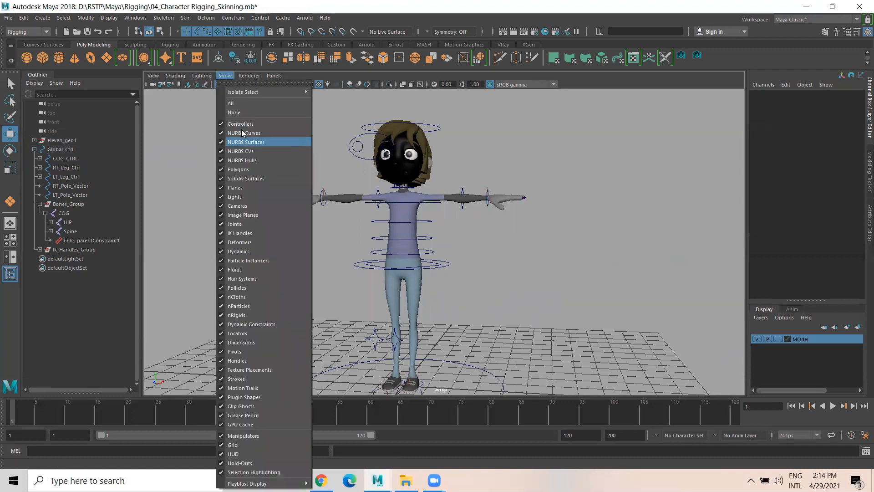
left_click(234, 113)
left_click(225, 76)
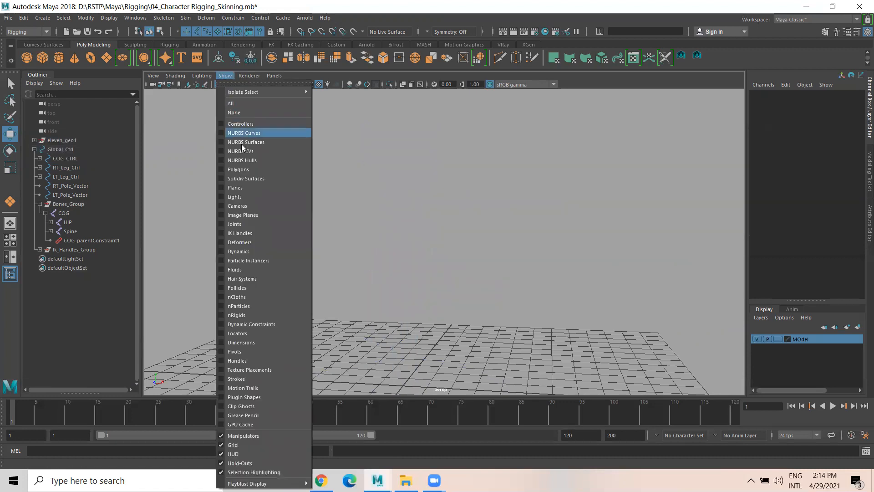
left_click(238, 170)
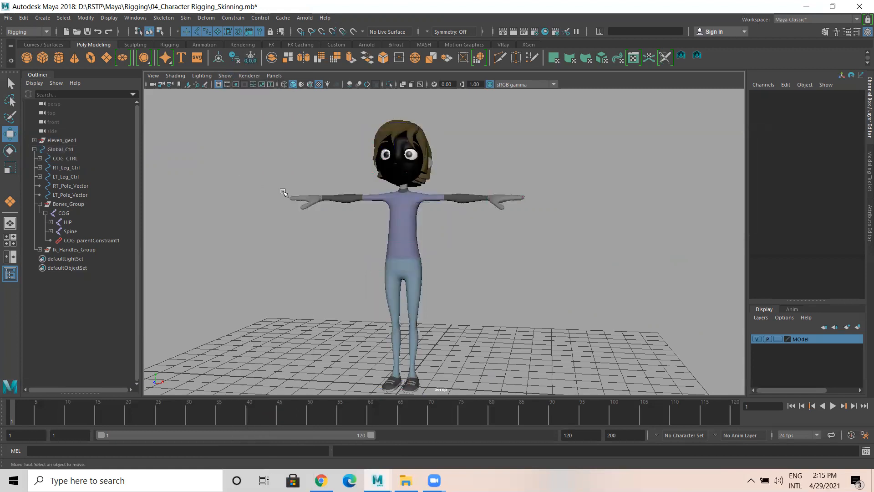
Assign a new Lambert material to the black head mesh, h_head_geo
left_click(409, 172)
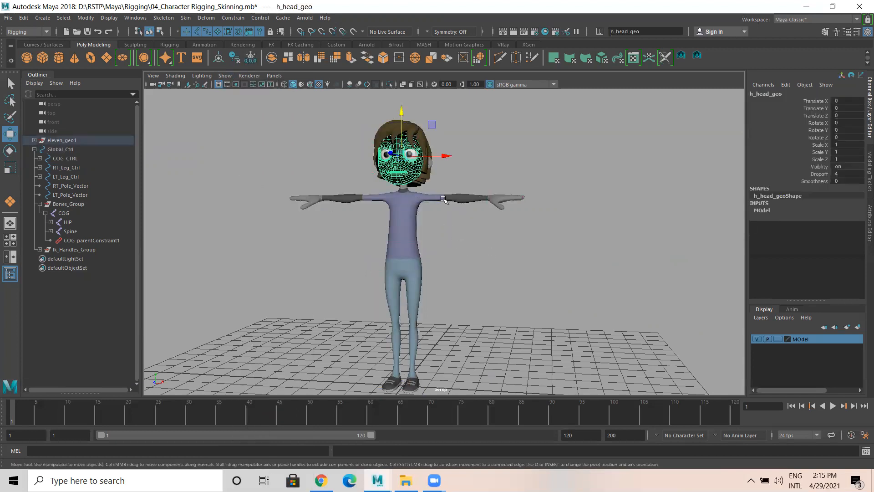
left_click_drag(445, 200, 376, 215, "alt")
right_click_drag(376, 215, 433, 223, "alt")
middle_click_drag(441, 183, 428, 224, "alt")
left_click_drag(400, 225, 439, 210, "alt")
right_click_drag(478, 157, 478, 391)
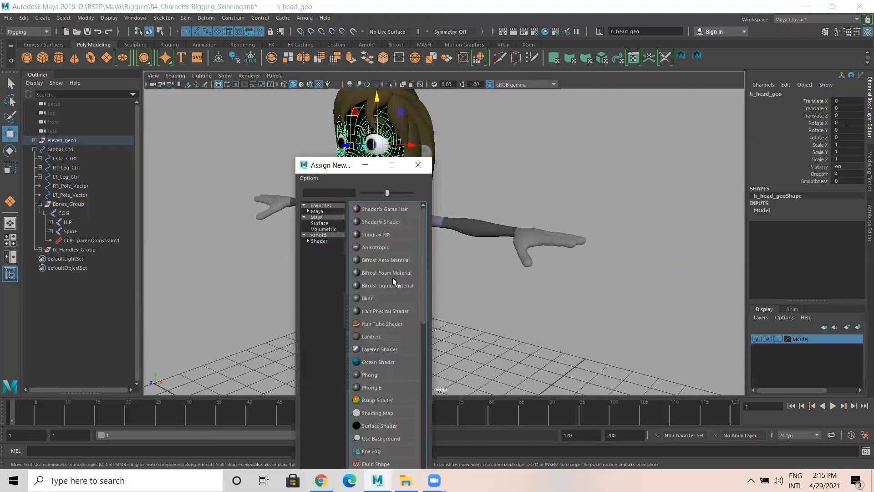
left_click(378, 341)
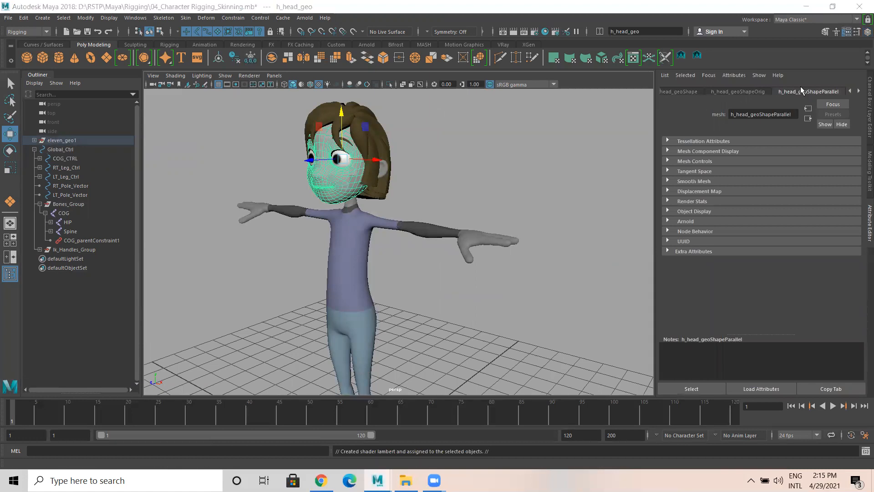
Set the head material's color to a light skin tone with H 35.397, S 0.569 and V 1.000, and clear the selection
left_click(748, 195)
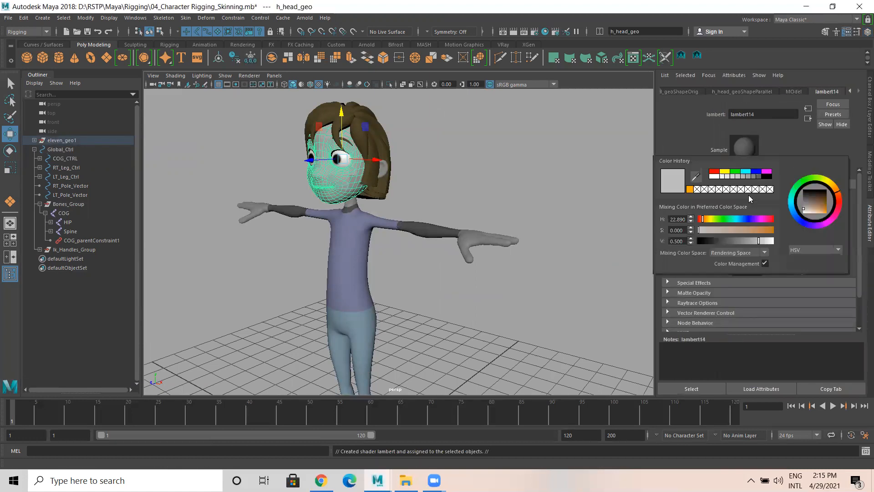
mouse_move(837, 194)
left_mouse_down()
mouse_move(832, 187)
mouse_move(817, 217)
left_mouse_up()
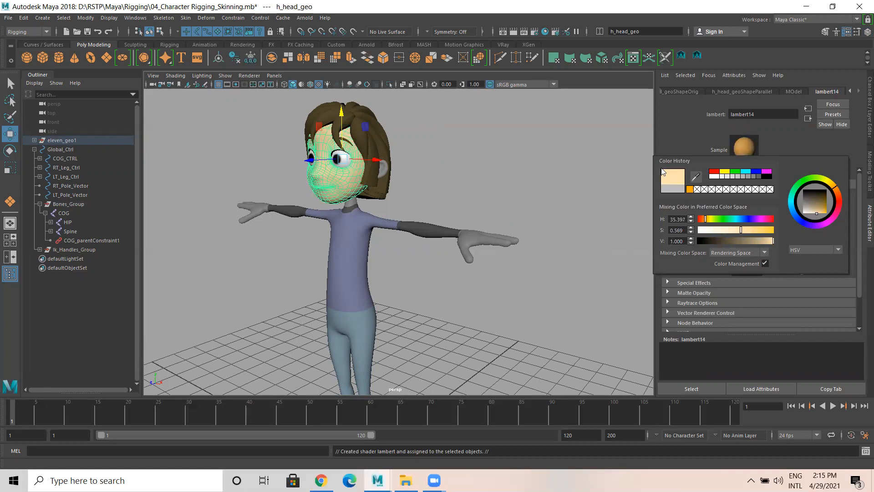
left_click(662, 169)
left_click(471, 271)
scroll(410, 275, "down", 5)
left_click_drag(314, 278, 365, 279, "alt")
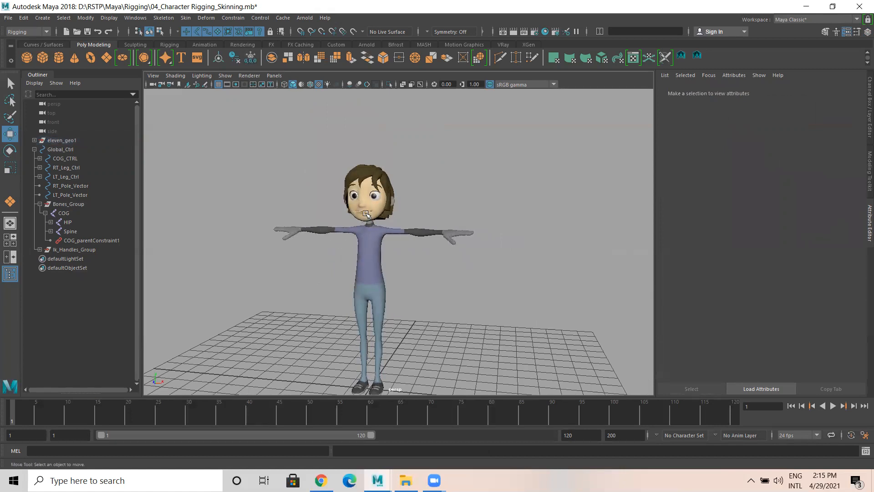
Select all of the character's geometry and try deleting its history and freezing its transformations
left_click_drag(252, 176, 472, 331)
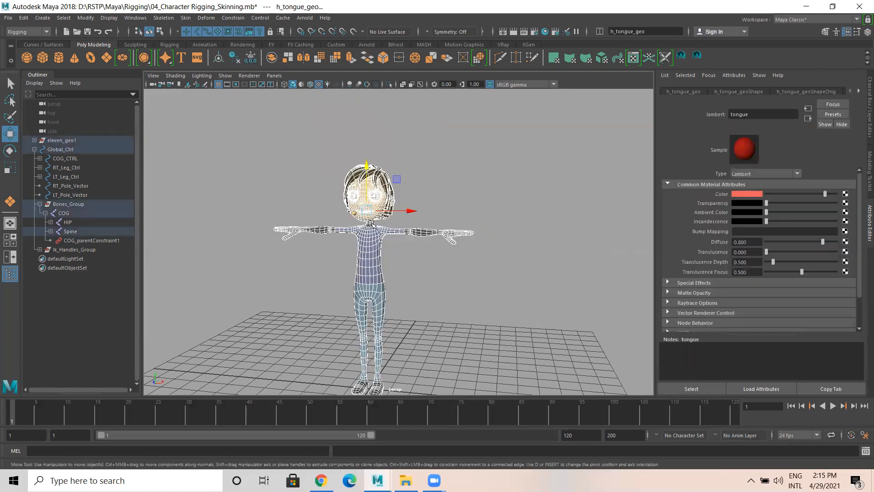
left_click(24, 18)
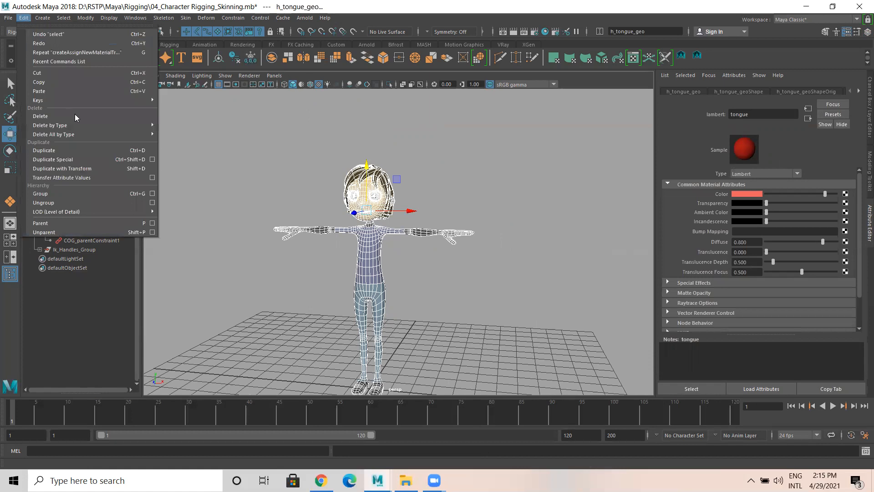
mouse_move(113, 127)
left_click(182, 132)
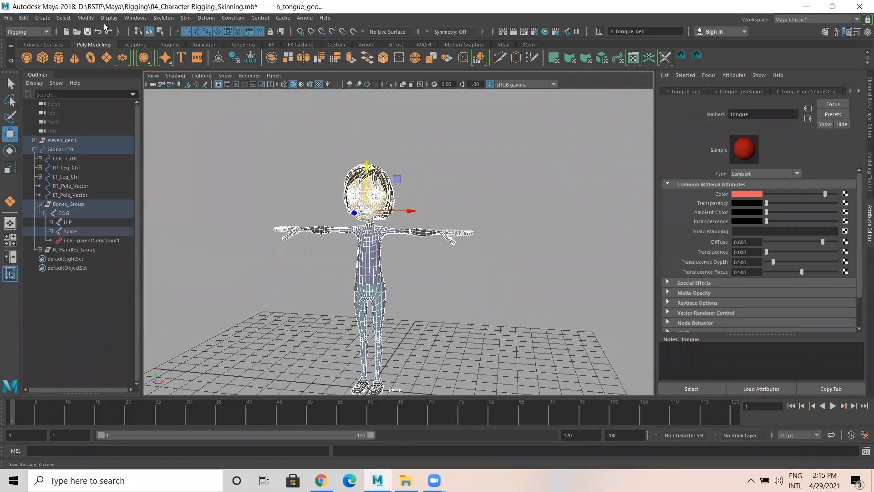
left_click(86, 18)
left_click(119, 57)
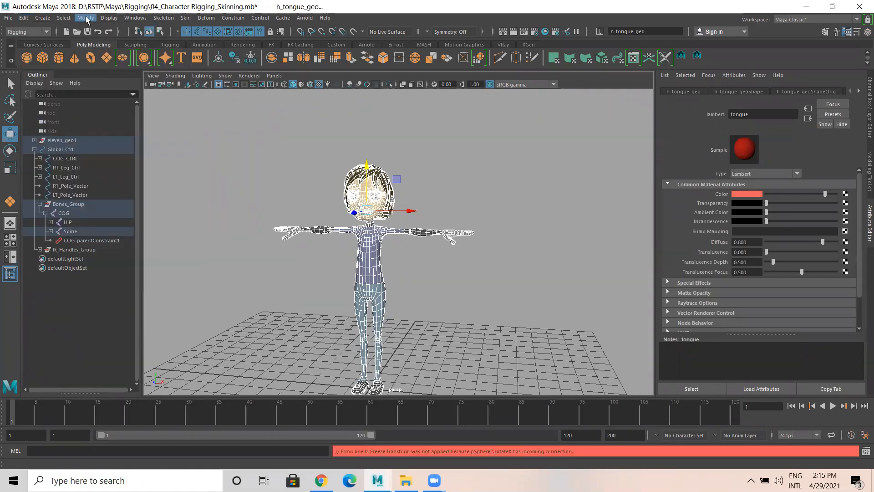
Try centering the pivots of the selected objects, undo back to the head selection and clear it
left_click(86, 19)
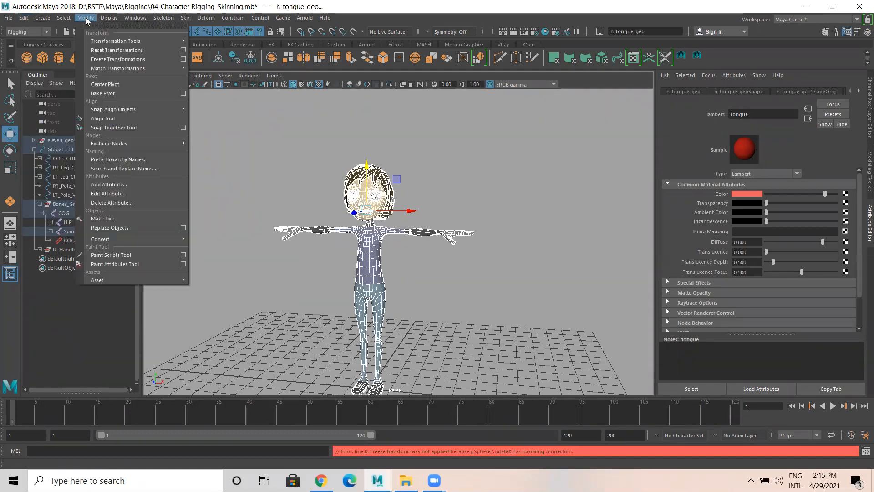
left_click(104, 85)
key("ctrl+z")
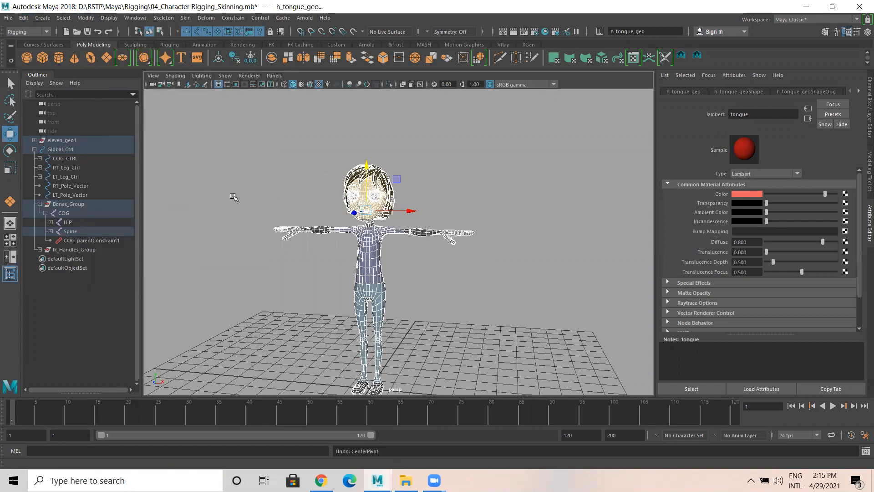
key("ctrl+z")
key("shift+z")
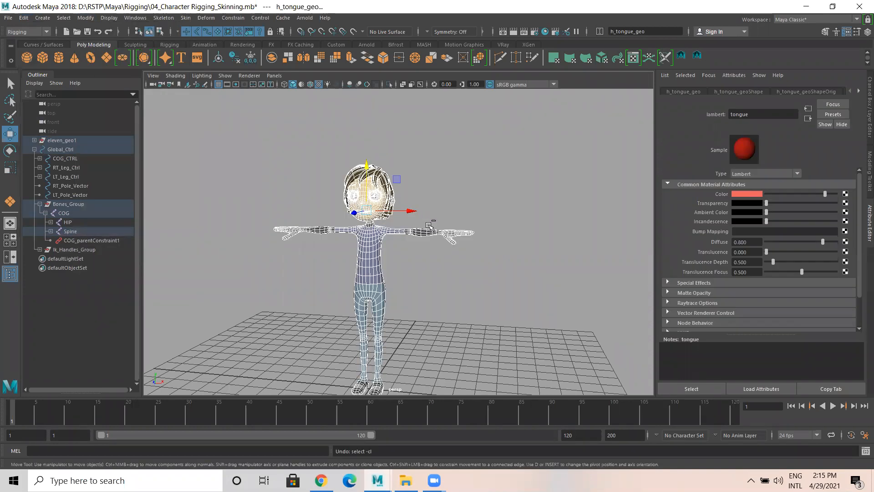
key("ctrl+z")
key("ctrl+z")
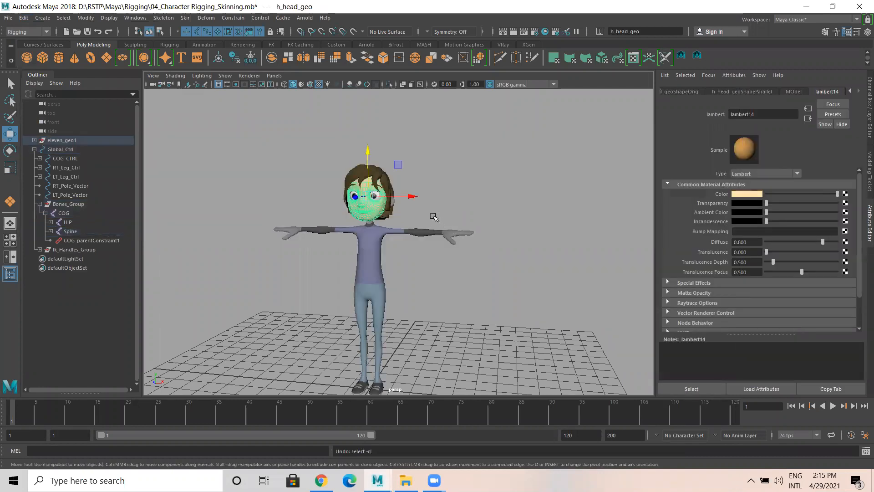
left_click(455, 206)
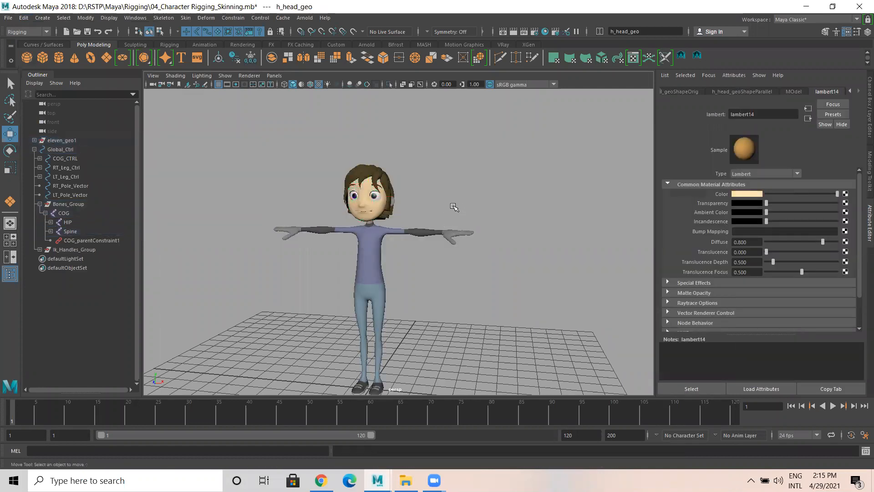
Select all of the character's meshes and remove both eyeballs from the selection
left_click_drag(258, 162, 565, 392)
scroll(376, 233, "up", 7)
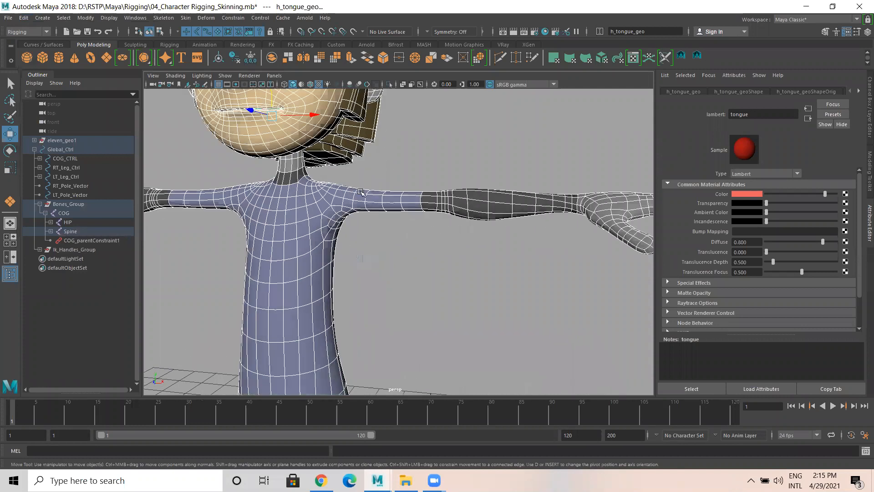
middle_click_drag(358, 189, 444, 311, "alt")
scroll(444, 311, "up", 2)
left_click(410, 237, "ctrl")
left_click(295, 239, "ctrl")
scroll(353, 298, "down", 5)
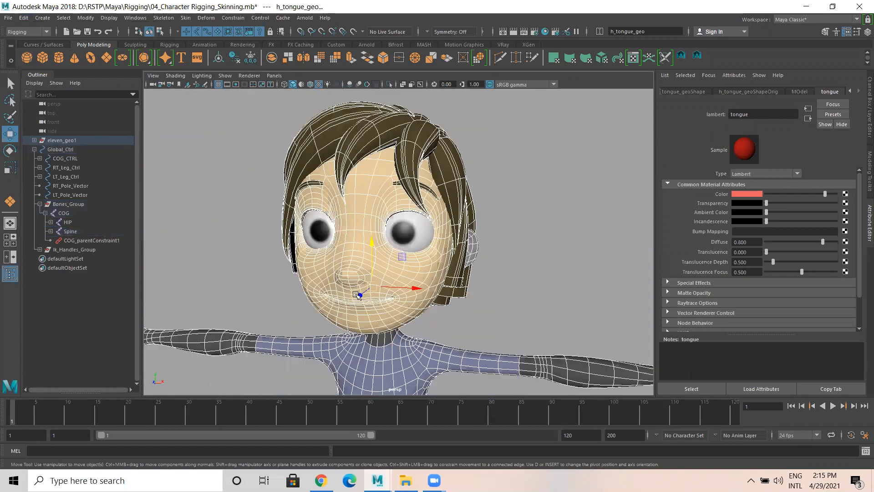
scroll(380, 298, "down", 2)
middle_click_drag(380, 298, 307, 230, "alt")
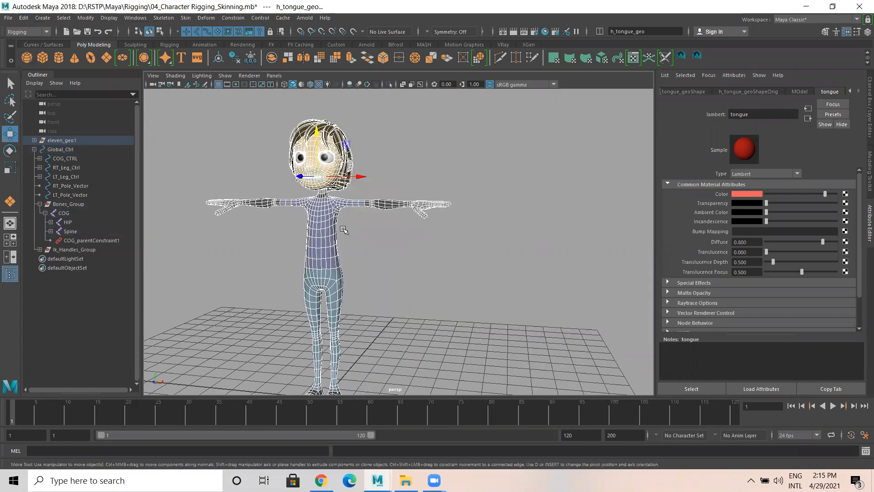
Delete the history of the selected character meshes
left_click(23, 18)
mouse_move(57, 126)
left_click(187, 141)
left_click(85, 18)
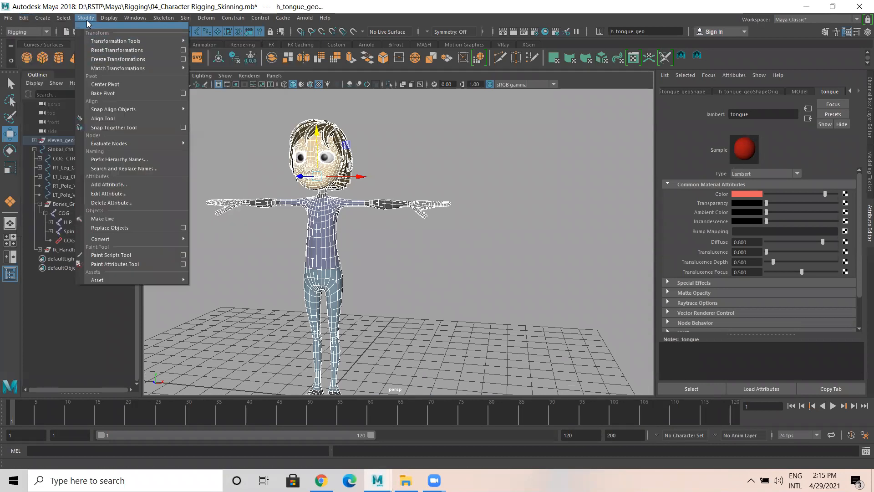
left_click(89, 18)
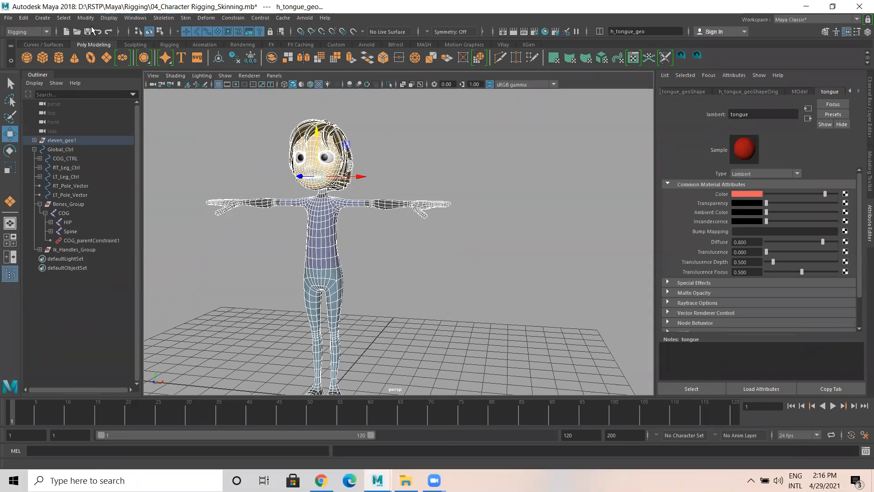
Switch to the Modeling menu set and combine the selected meshes into a single mesh
left_click(31, 32)
left_click(28, 42)
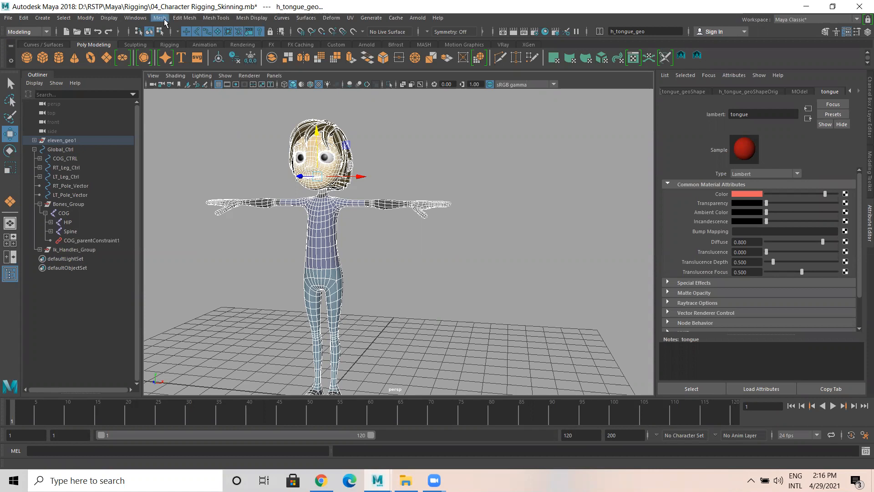
left_click(160, 18)
left_click(178, 50)
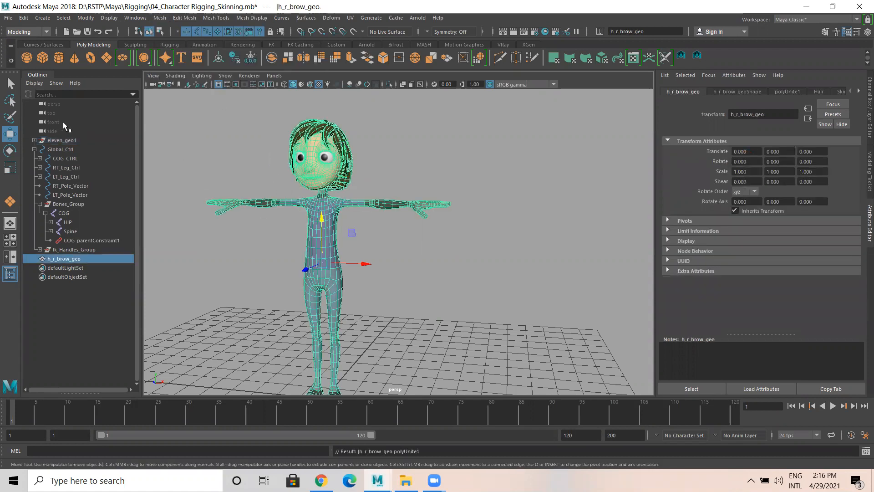
Delete the combined mesh's history and clear the selection
left_click(20, 18)
mouse_move(60, 125)
left_click(167, 136)
left_click(418, 177)
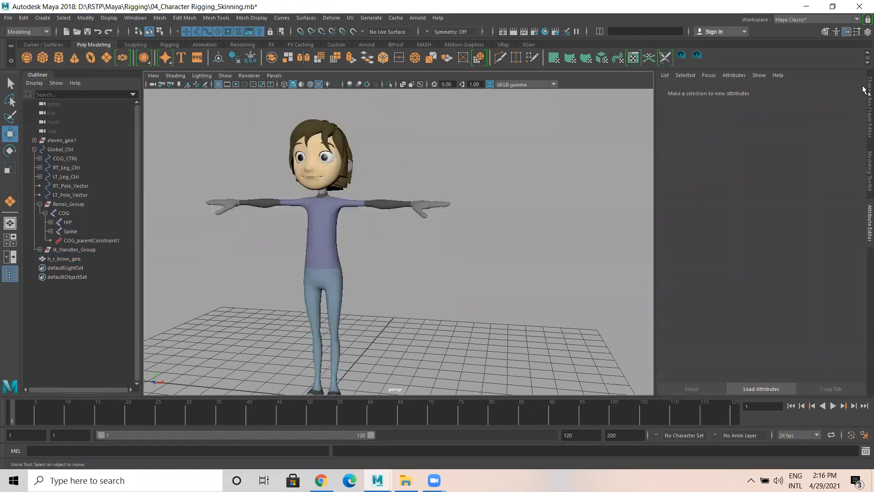
Bring back the Channel Box and show all object types in the viewport again
left_click(868, 31)
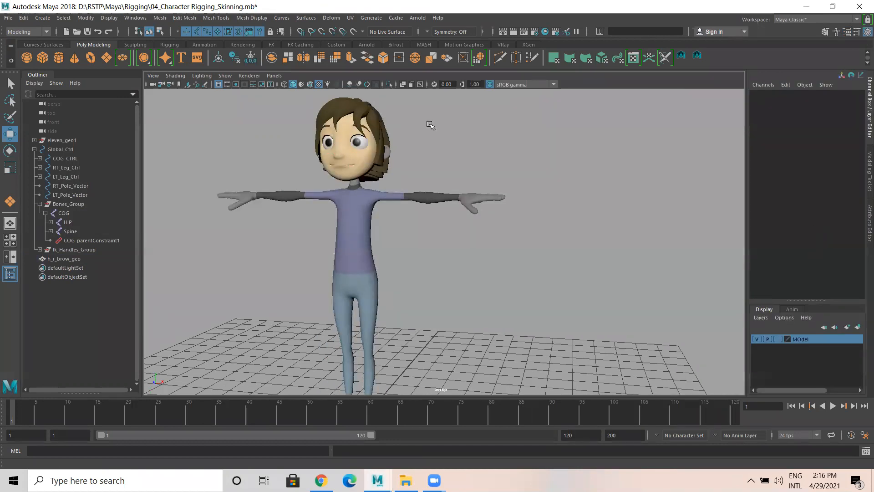
left_click(225, 76)
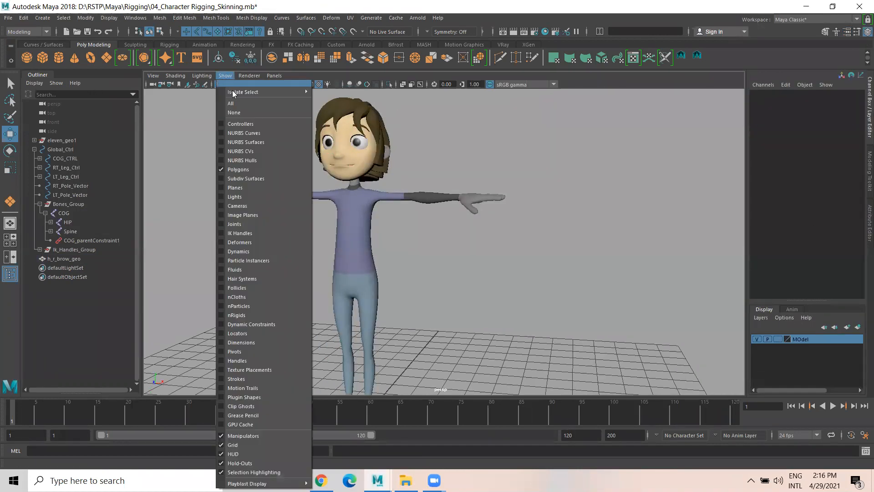
left_click(232, 102)
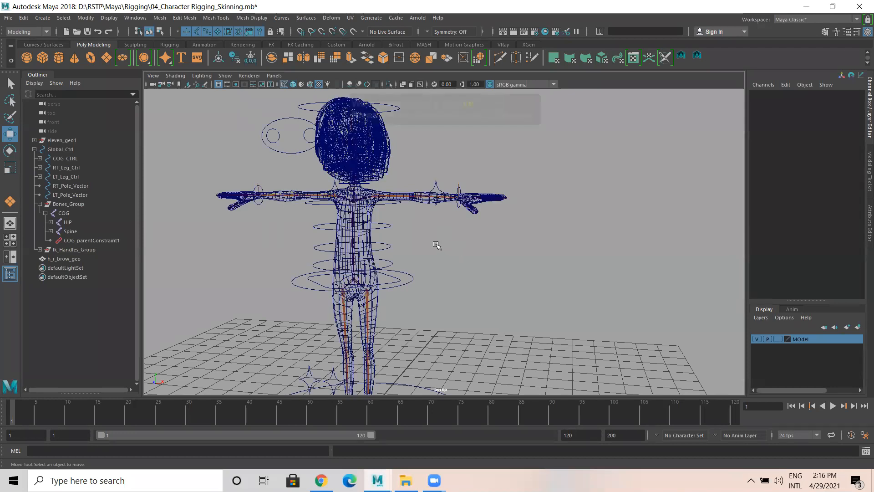
Bind the combined character mesh to the COG joint using Bind Skin from the Rigging menu set, and return to textured shading
key("4")
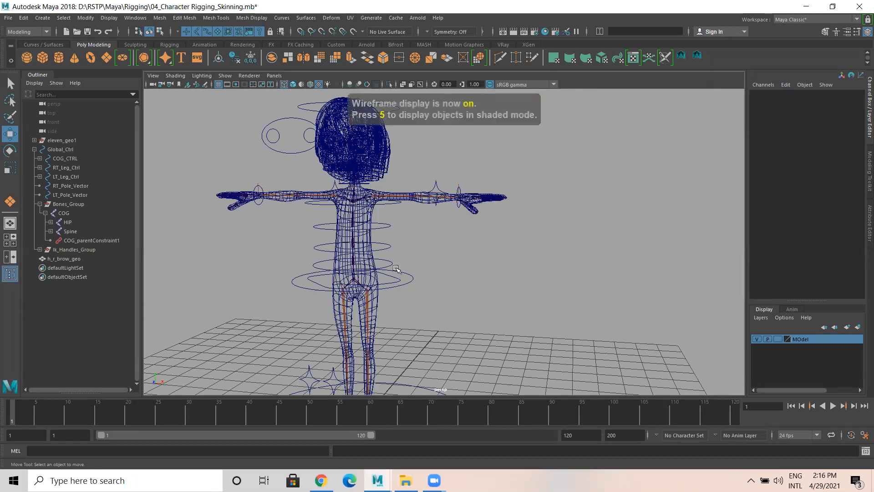
left_click(367, 235)
left_click(68, 213, "ctrl")
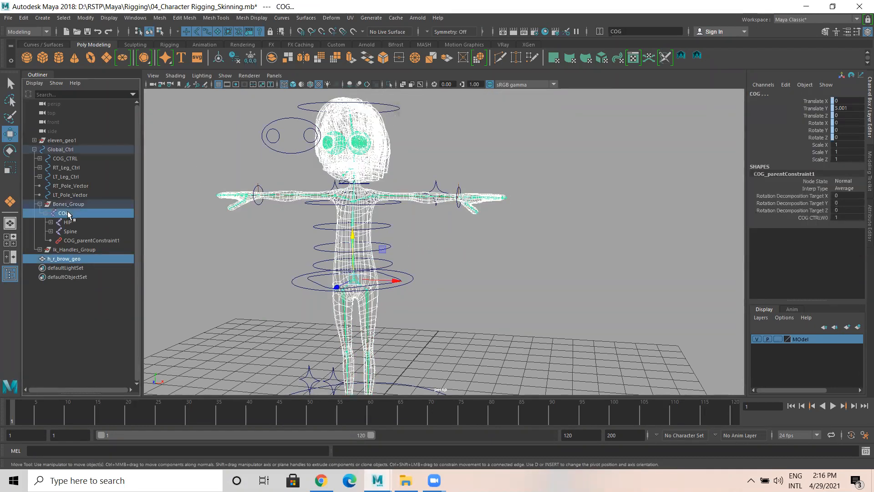
left_click(39, 31)
left_click(25, 50)
left_click(186, 18)
left_click(199, 51)
left_click(453, 142)
key("6")
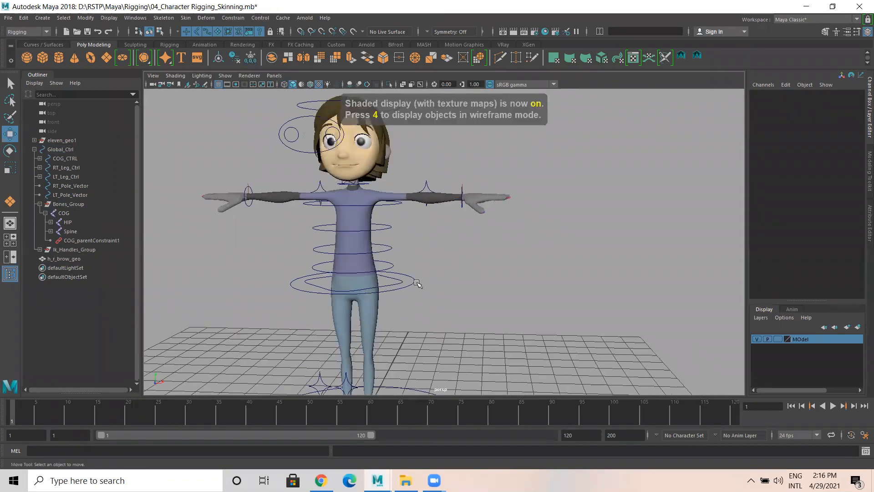
Try lowering COG_CTRL to test how the bound mesh and legs follow, and undo the move
left_click(413, 282)
scroll(374, 247, "down", 2)
left_click_drag(372, 229, 347, 297)
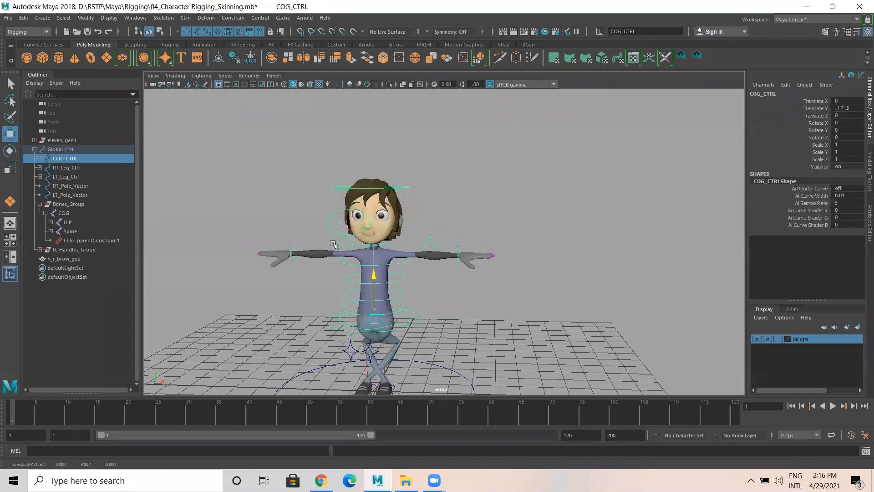
key("ctrl+z")
Try moving RT_Pole_Vector and LT_Pole_Vector about 2.1 units forward along Z to test the knees, and undo it
left_click_drag(468, 306, 418, 305, "alt")
left_click_drag(364, 314, 352, 326, "alt")
key("ctrl+z")
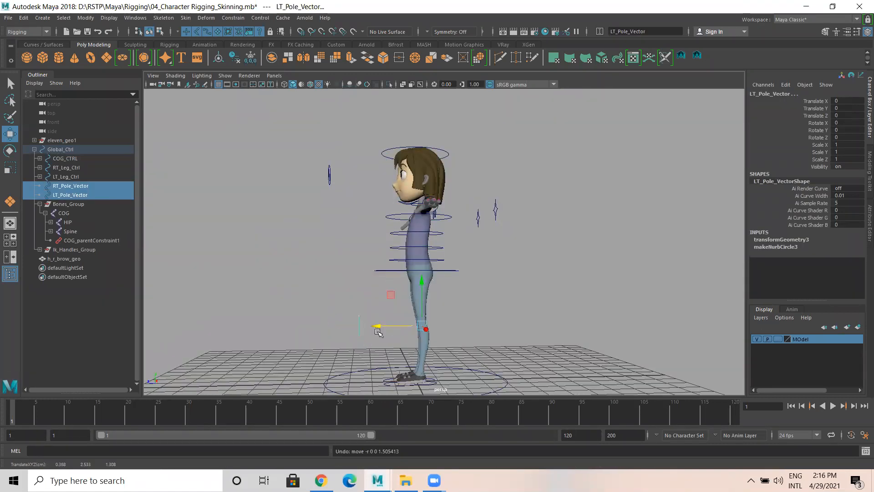
left_click_drag(377, 326, 330, 325)
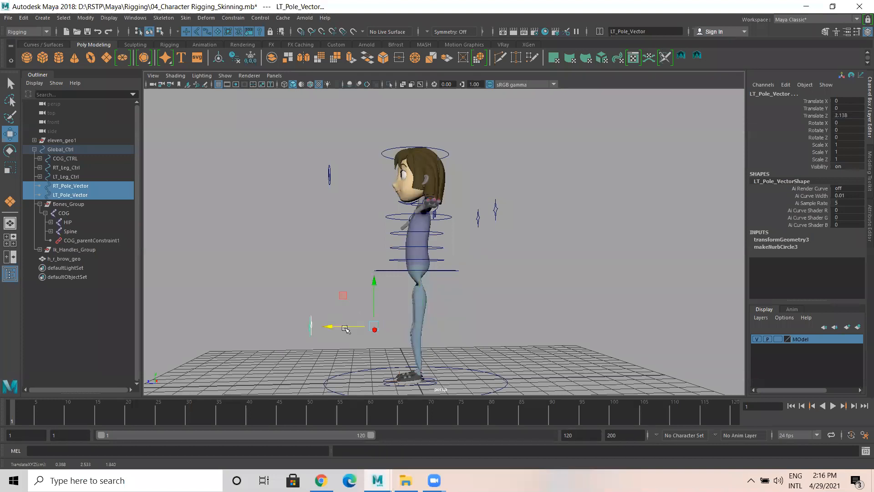
mouse_move(344, 291)
left_mouse_down("alt")
mouse_move(414, 297)
mouse_move(353, 296)
left_mouse_up("alt")
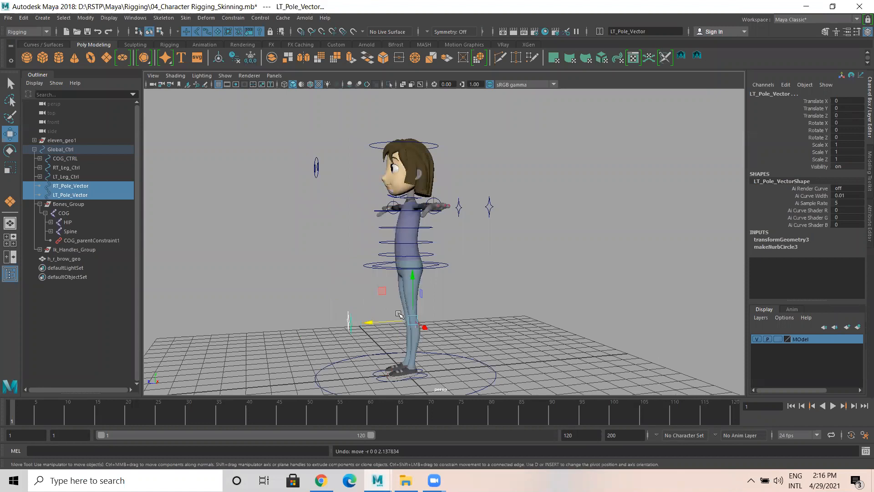
Try lowering COG_CTRL about 1.3 units and shifting both pole vectors along Z to test the bent knees, and undo the moves
left_click(370, 270)
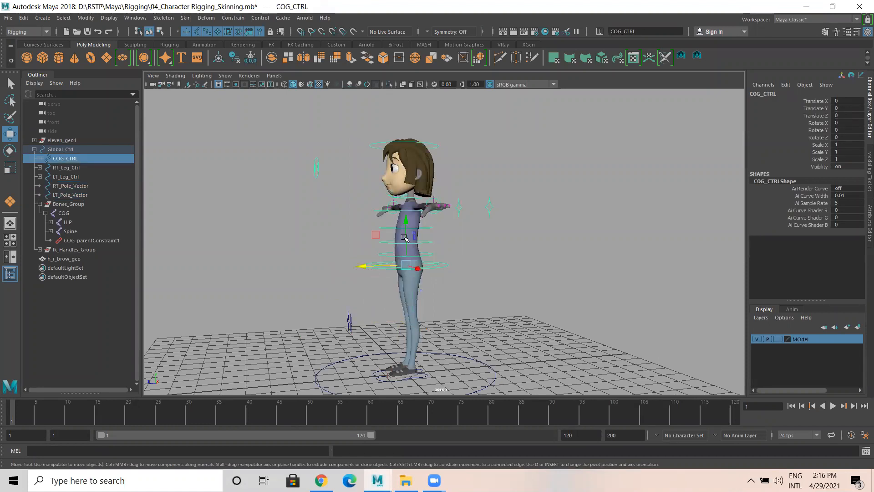
left_click_drag(406, 230, 299, 330)
left_click_drag(337, 336, 475, 359)
key("ctrl+z")
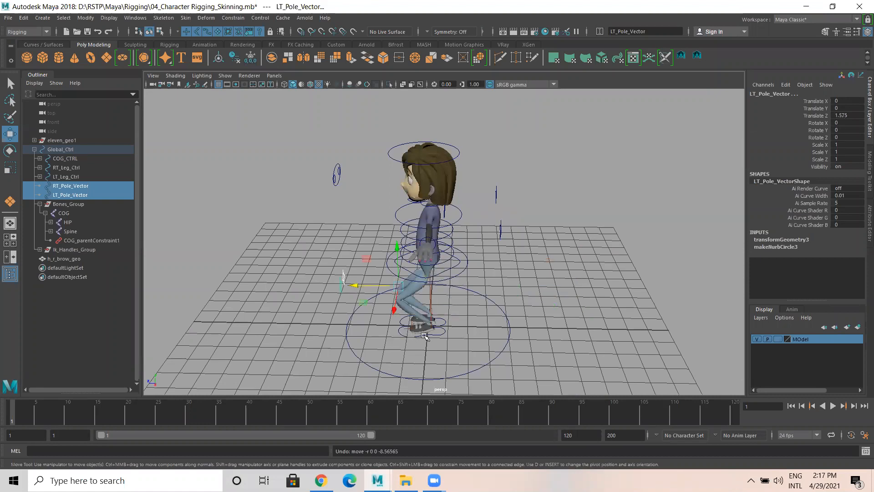
key("ctrl+z")
key("ctrl+z")
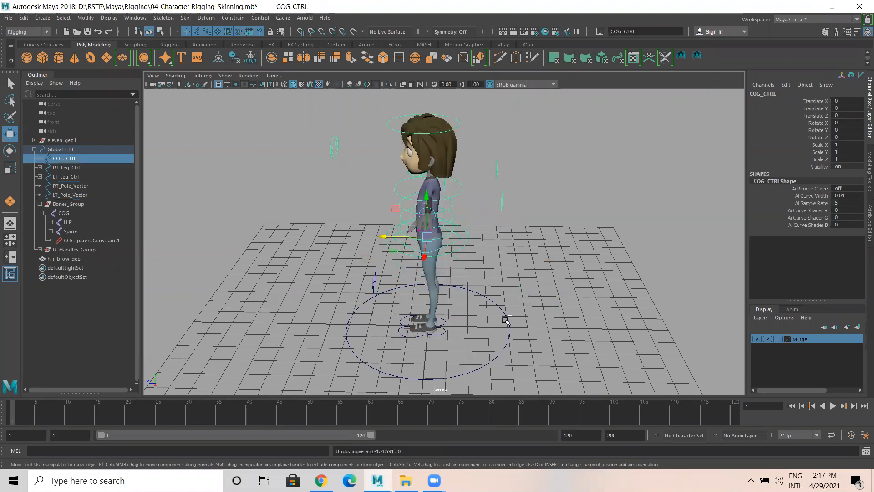
Try moving LT_Pole_Vector about 1.06 units along X to test the left knee, undo it and clear the selection
left_click(520, 282)
left_click_drag(521, 281, 436, 338, "alt")
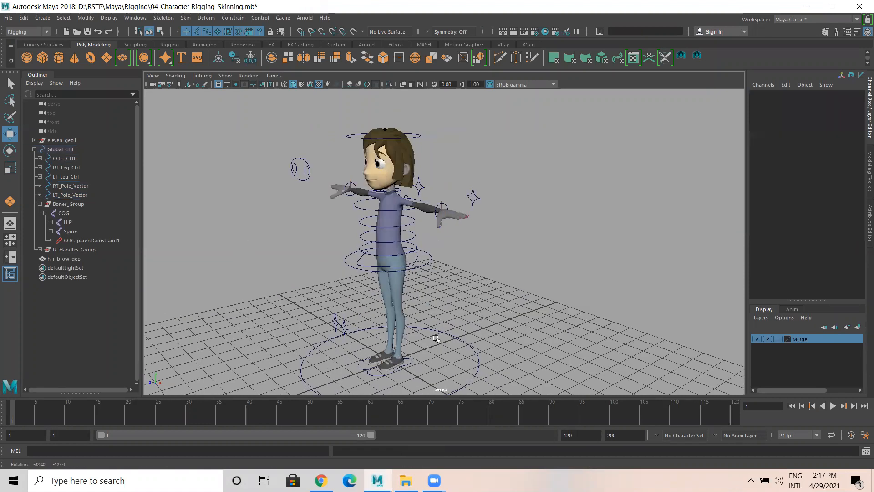
left_click(343, 334)
left_click_drag(343, 334, 360, 338, "alt")
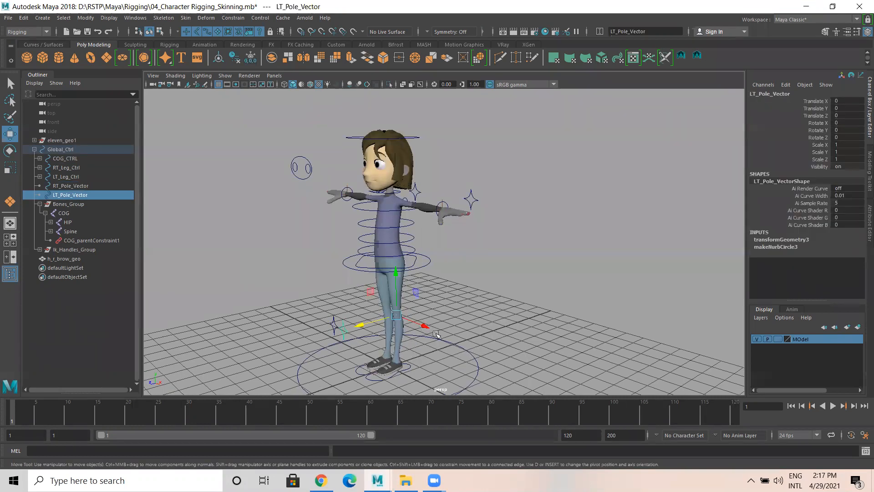
left_click_drag(438, 332, 445, 333)
left_click_drag(445, 333, 428, 337, "alt")
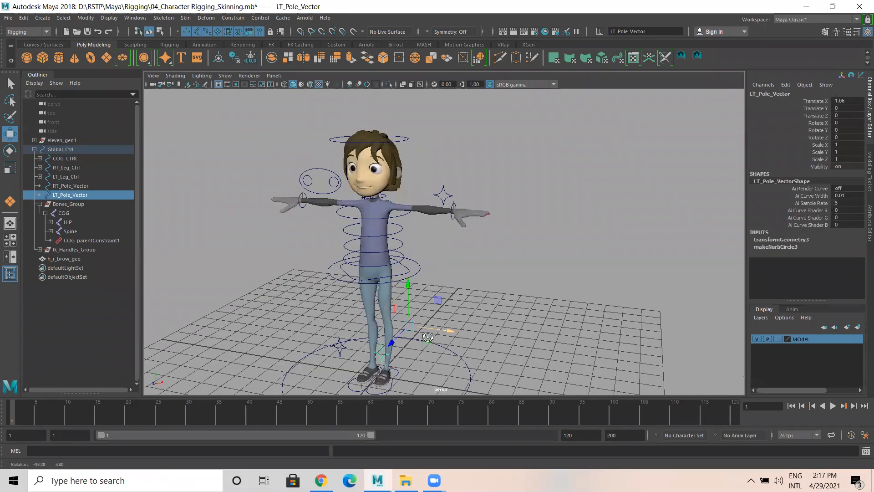
left_click_drag(465, 281, 428, 301, "alt")
key("ctrl+z")
left_click(463, 289)
Try lifting LT_Leg_Ctrl and moving it forward to test the left foot's deformation, and undo the move
left_click_drag(371, 301, 378, 297, "alt")
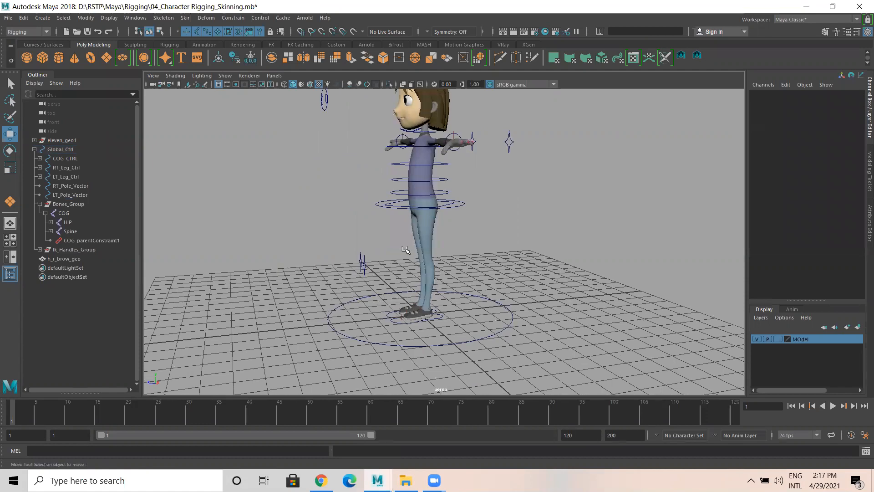
middle_click_drag(425, 197, 426, 235, "alt")
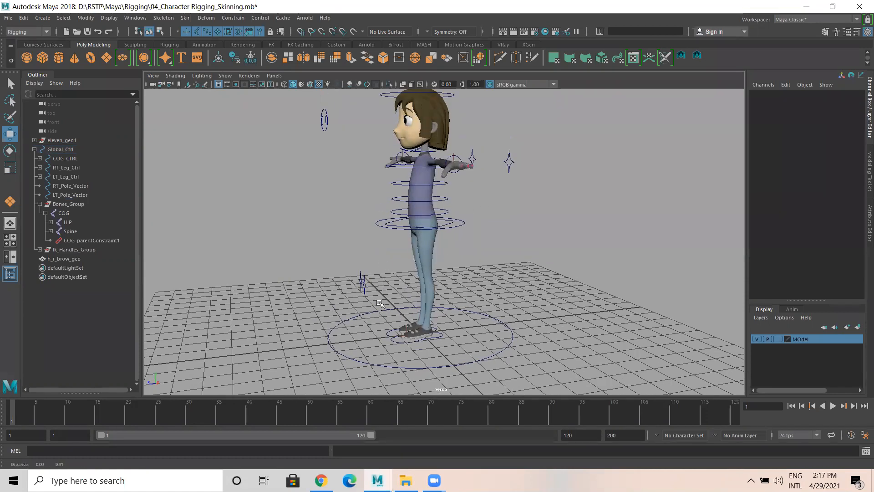
left_click_drag(380, 304, 414, 307, "alt")
left_click(401, 362)
left_click_drag(411, 358, 386, 369, "alt")
middle_click_drag(431, 277, 471, 265, "alt")
middle_click_drag(461, 372, 432, 309, "alt")
scroll(430, 282, "up", 2)
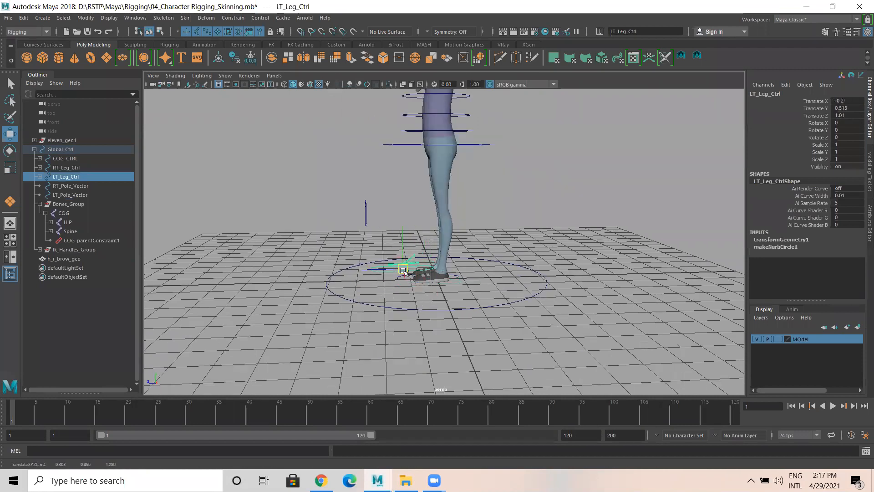
left_click_drag(358, 290, 362, 299, "alt")
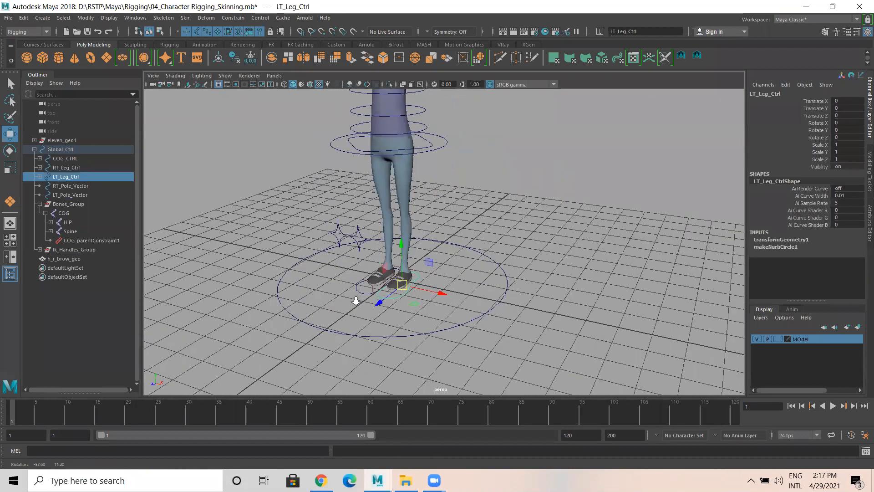
Switch to wireframe display at the feet, hide the MOdel display layer and clear the selection
middle_click_drag(402, 289, 405, 248, "alt")
scroll(405, 248, "up", 4)
left_click_drag(406, 249, 409, 276, "alt")
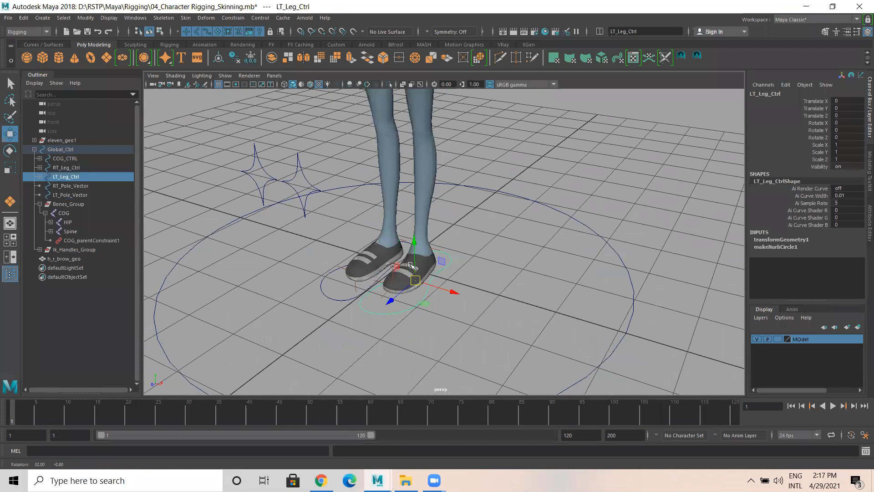
key("4")
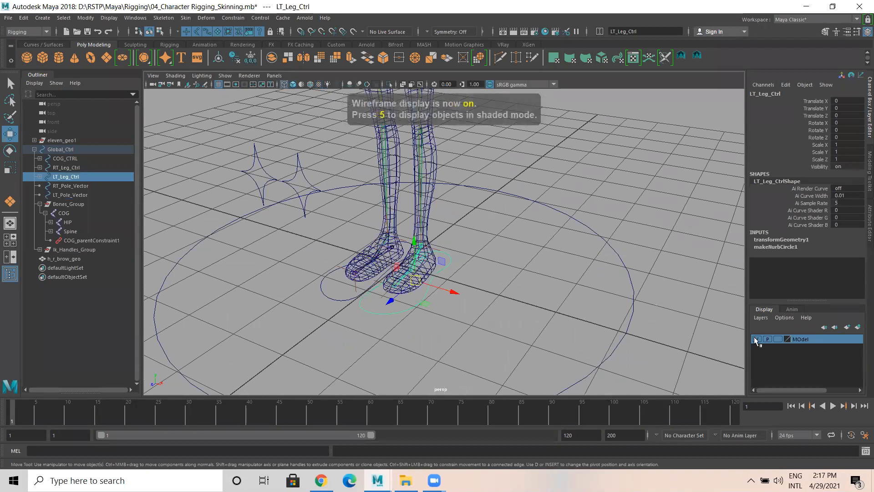
left_click(760, 338)
left_click(434, 167)
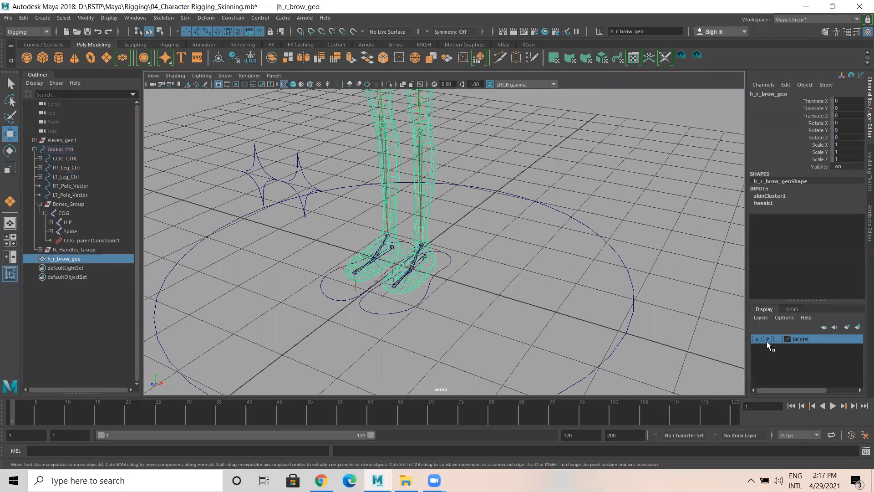
right_click(796, 341)
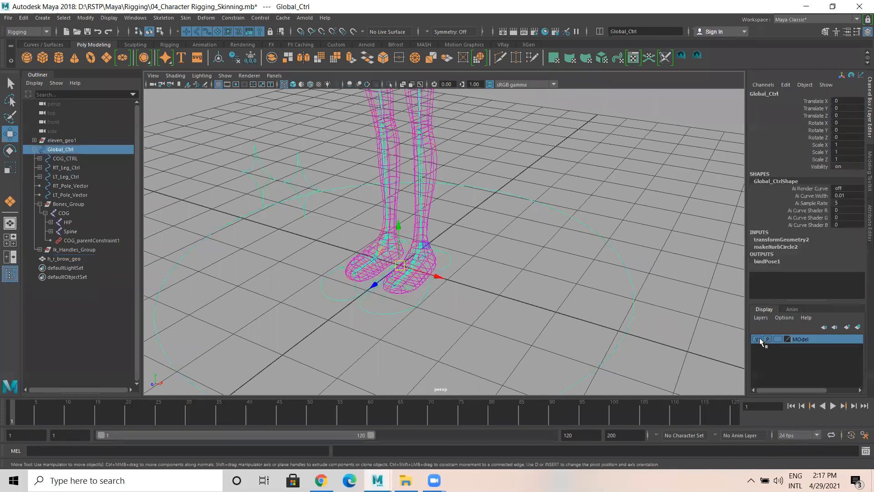
left_click(758, 339)
left_click(576, 289)
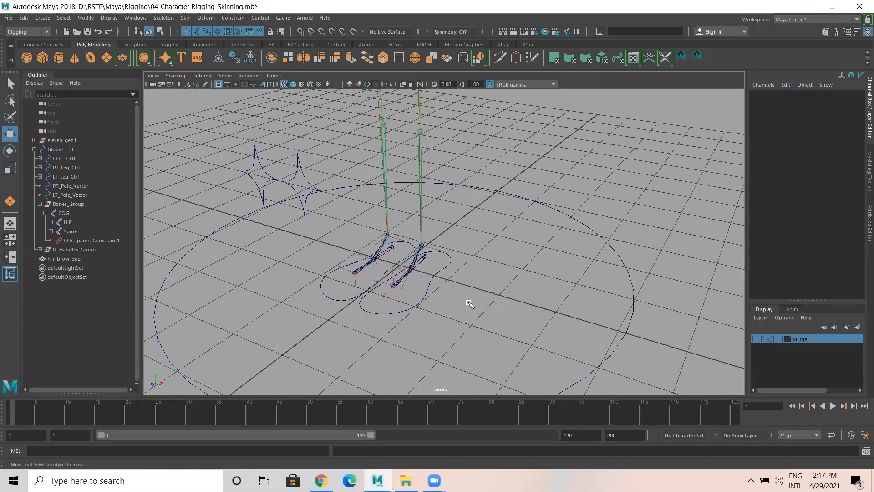
Try moving LT_Leg_Ctrl to check how the left foot joints and reverse foot joints follow, and undo the moves
scroll(440, 293, "up", 4)
left_click(438, 305)
left_click_drag(464, 318, 394, 302, "alt")
left_click_drag(454, 349, 527, 379)
key("ctrl+z")
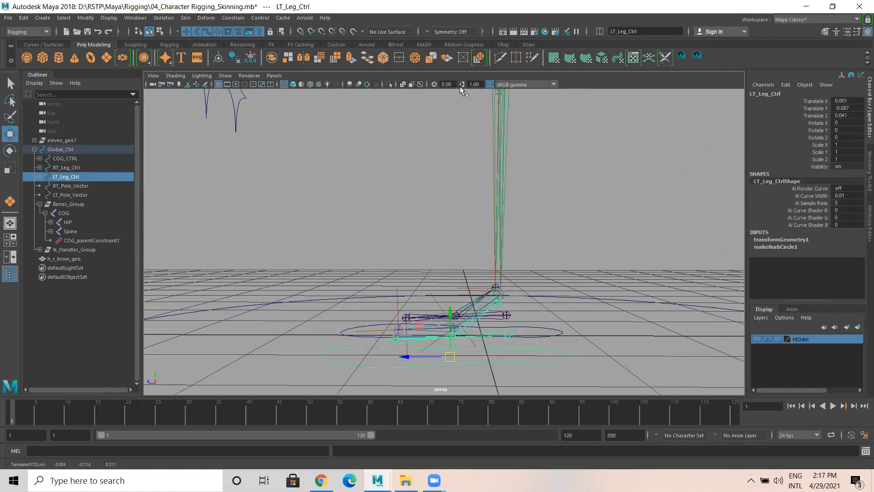
key("ctrl+z")
left_click_drag(358, 300, 462, 326, "alt")
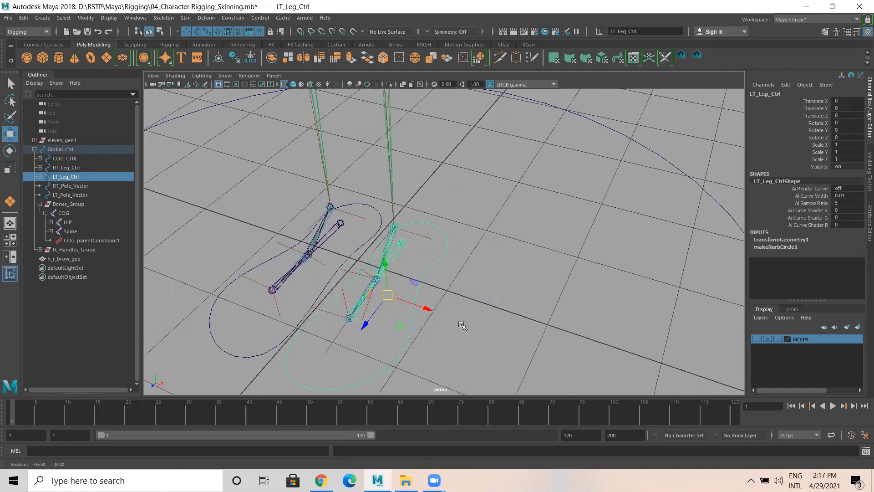
Parent ikHandle1 at the left ankle to the LT_REV_Ankle joint
right_click_drag(547, 322, 608, 325, "alt")
middle_click_drag(396, 316, 418, 230, "alt")
right_click_drag(359, 168, 490, 201, "alt")
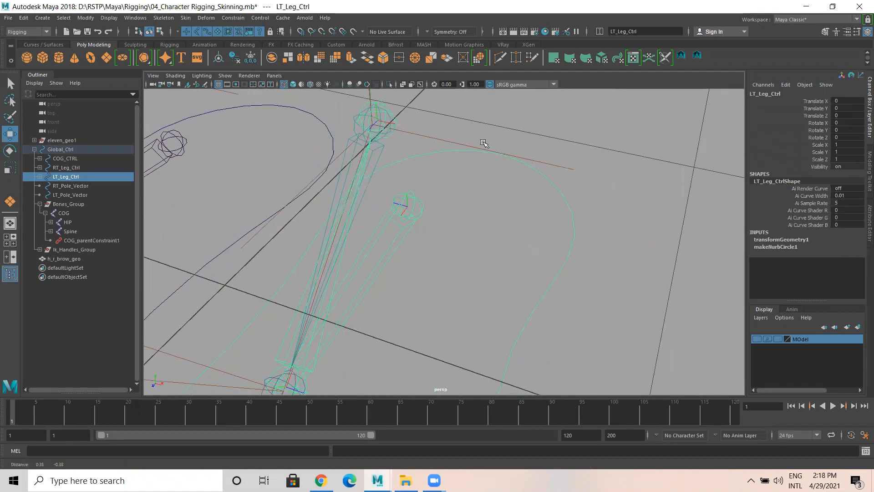
right_click_drag(484, 143, 414, 136, "alt")
left_click(414, 135)
left_click(392, 114, "shift")
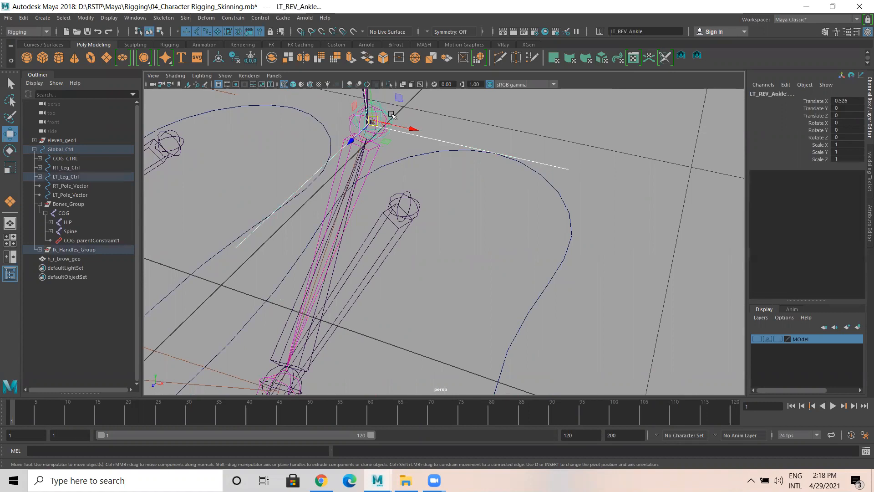
key("p")
Parent ikHandle5 at the ball of the left foot to the LT_REV_Ball joint
right_click_drag(398, 124, 292, 150, "alt")
middle_click_drag(404, 182, 421, 139, "alt")
right_click_drag(340, 213, 579, 294, "alt")
right_click_drag(515, 275, 533, 289, "alt")
right_click_drag(446, 136, 588, 182, "alt")
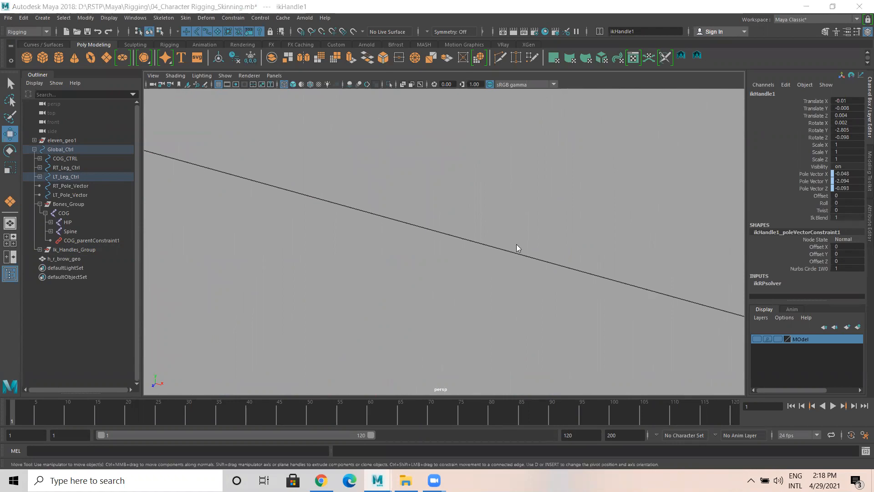
right_click_drag(516, 244, 405, 225, "alt")
middle_click_drag(406, 200, 421, 188, "alt")
right_click_drag(380, 215, 510, 268, "alt")
right_click_drag(372, 236, 409, 250, "alt")
left_click(323, 239)
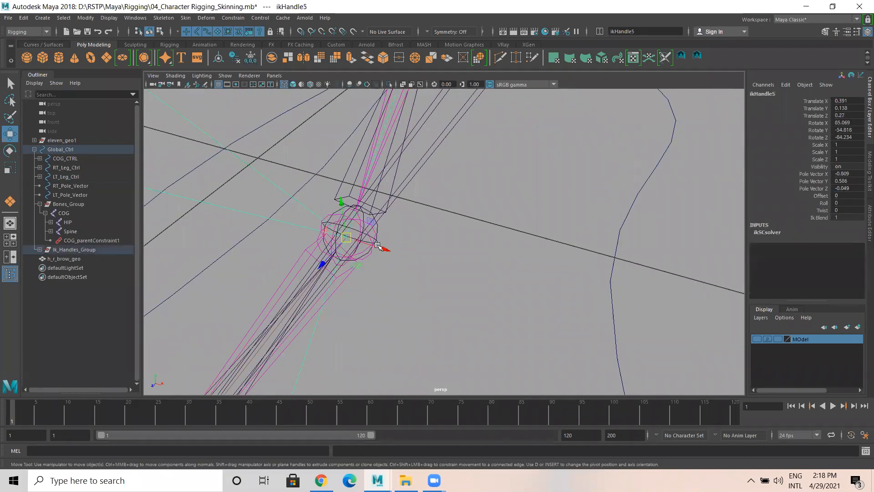
left_click(379, 229)
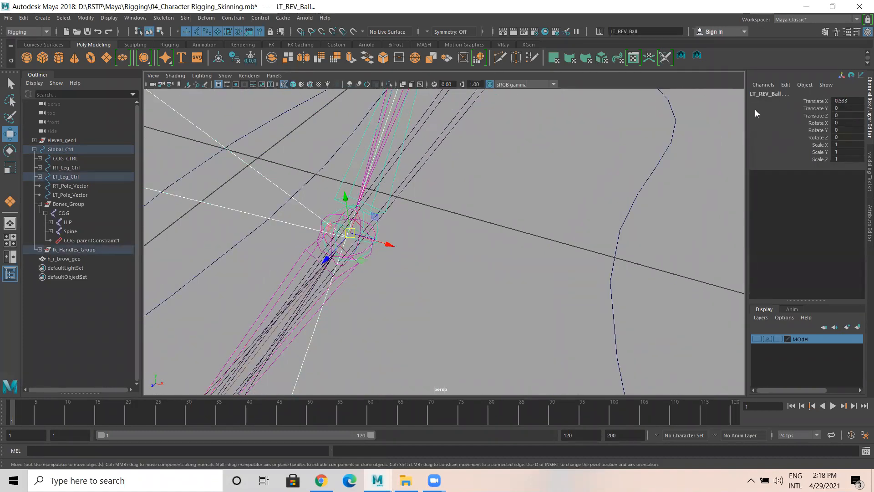
key("Down")
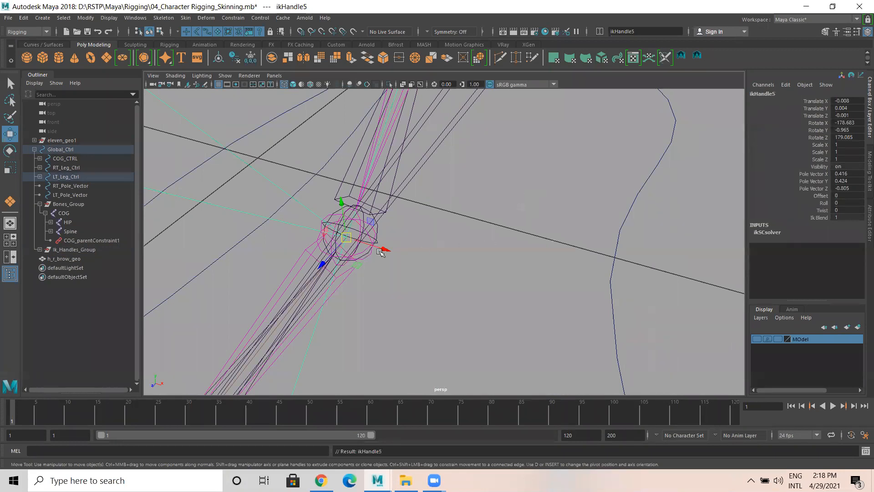
Parent ikHandle6 at the left toe to the LT_REV_Toe joint
right_click_drag(381, 252, 308, 296, "alt")
middle_click_drag(308, 296, 339, 228, "alt")
right_click_drag(340, 229, 394, 249, "alt")
left_click(333, 286)
right_click_drag(333, 287, 468, 293, "alt")
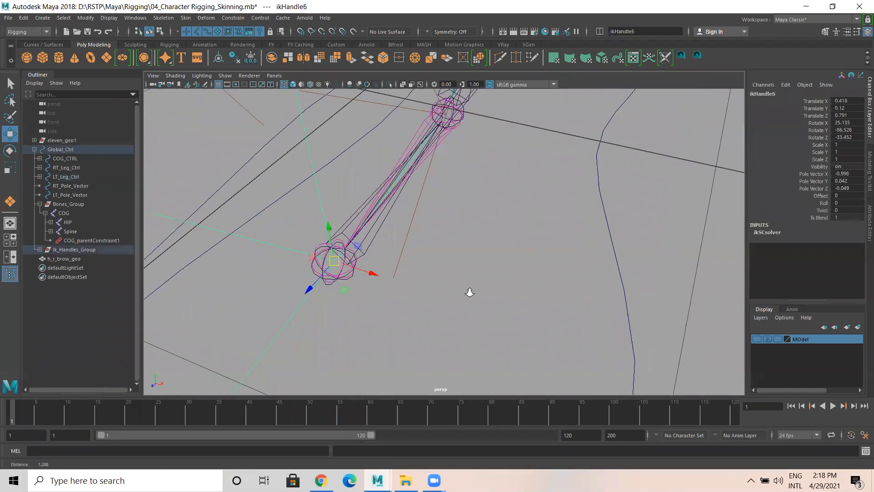
left_click(261, 313)
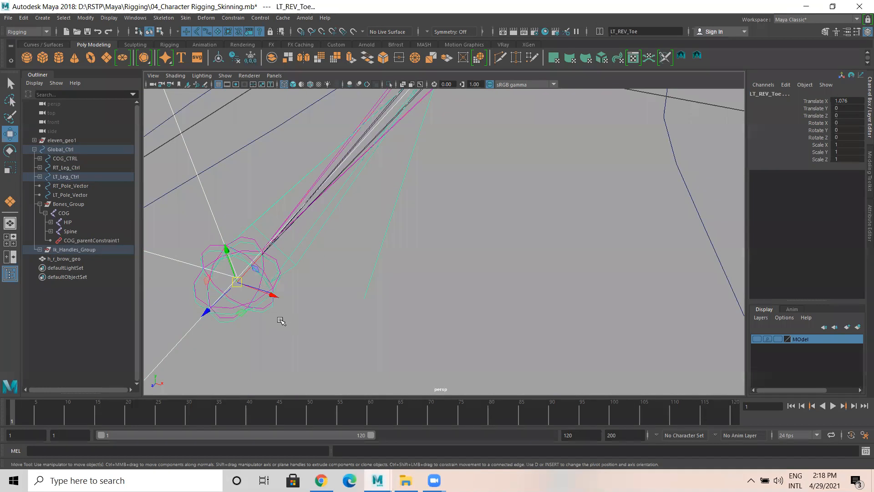
left_click(280, 320)
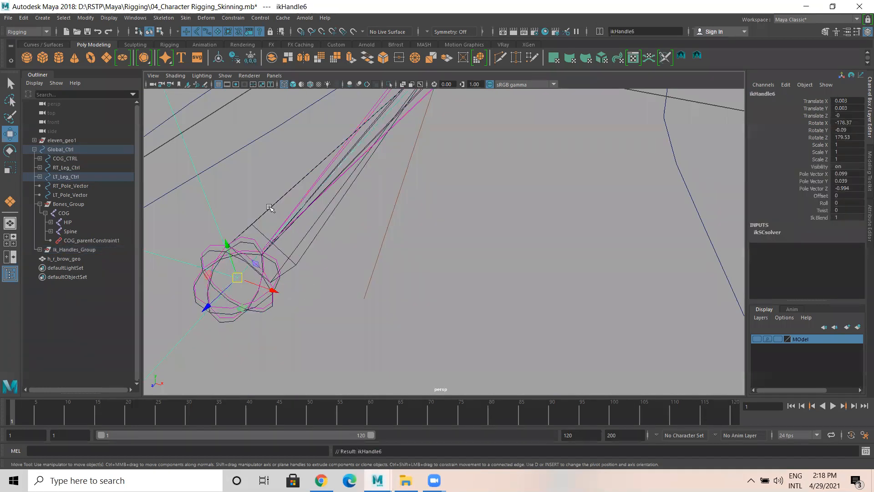
Parent ikHandle2 at the right ankle to the right foot's reverse ankle joint
right_click_drag(270, 285, 556, 262, "alt")
right_click_drag(444, 231, 579, 195, "alt")
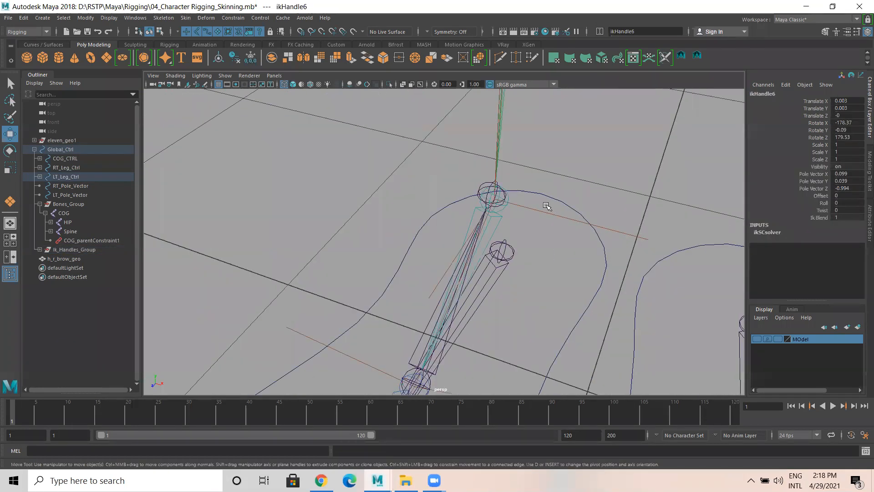
left_click_drag(545, 205, 532, 229)
right_click_drag(430, 213, 509, 148, "alt")
middle_click_drag(509, 148, 503, 184, "alt")
left_click(503, 184, "shift")
key("p")
right_click_drag(553, 201, 453, 233, "alt")
middle_click_drag(453, 199, 467, 157, "alt")
scroll(433, 280, "up", 3)
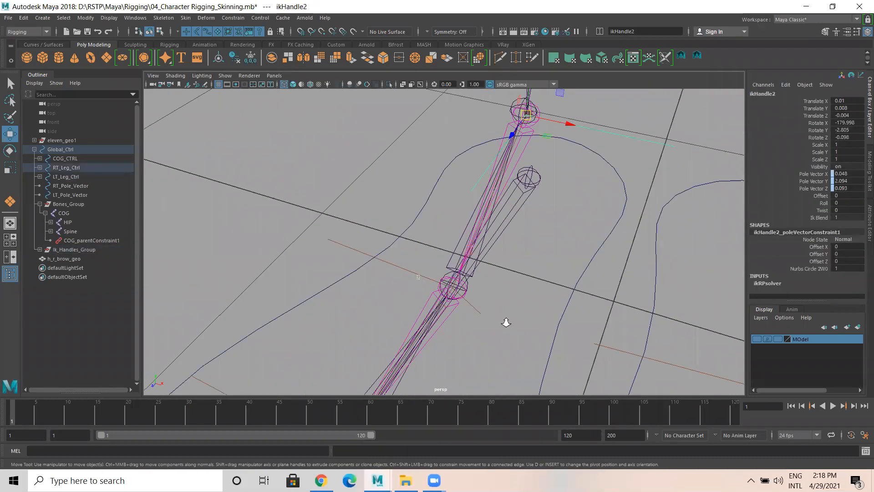
Parent ikHandle7 at the ball of the right foot to the right foot's reverse ball joint
left_click(456, 291)
scroll(463, 323, "up", 3)
middle_click_drag(448, 270, 457, 229, "alt")
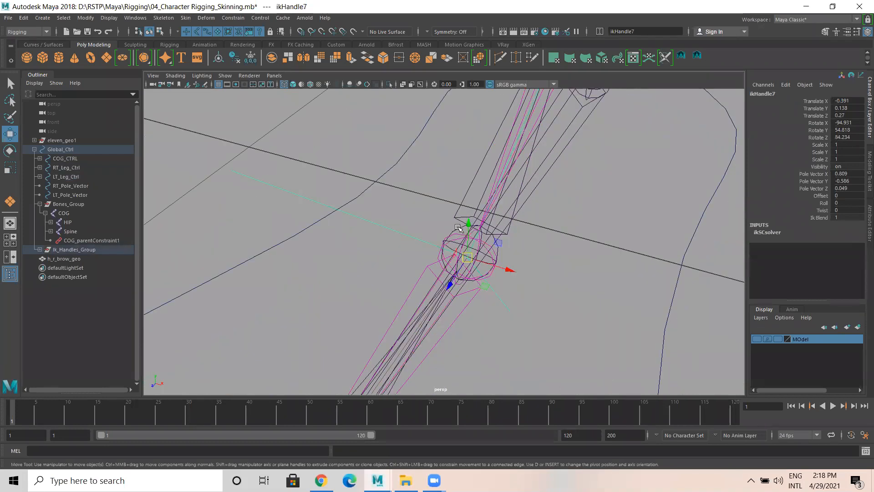
left_click(458, 228)
left_click(459, 228)
scroll(336, 254, "down", 3)
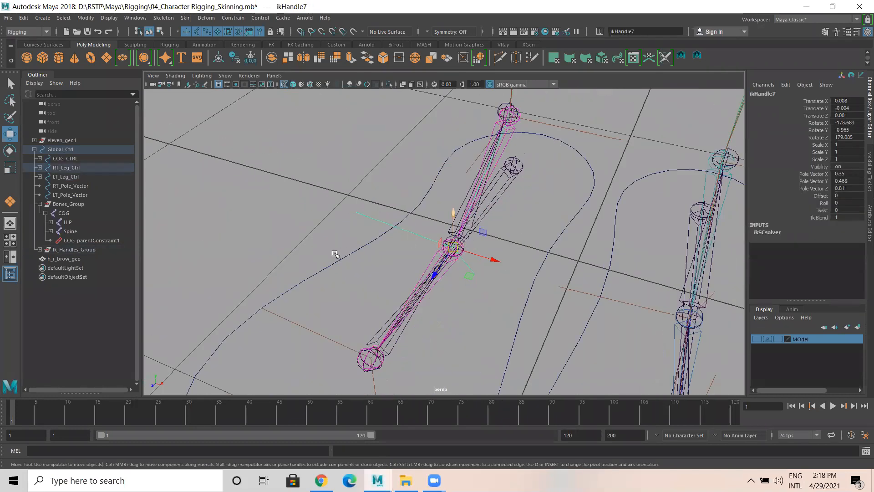
Parent ikHandle8 at the right toe to the right foot's reverse toe joint
scroll(350, 243, "up", 3)
left_click_drag(350, 244, 285, 288)
scroll(395, 357, "up", 5)
scroll(350, 326, "down", 3)
middle_click_drag(366, 320, 367, 281, "alt")
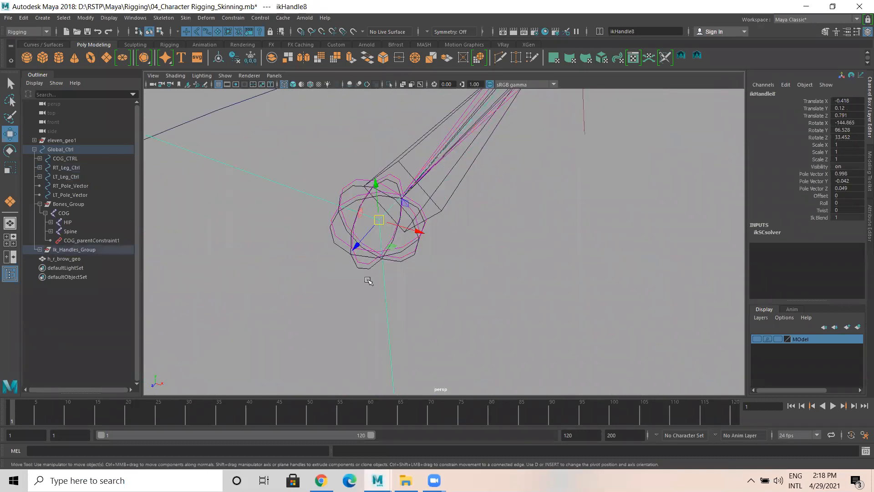
left_click_drag(361, 269, 366, 273)
key("ctrl+z")
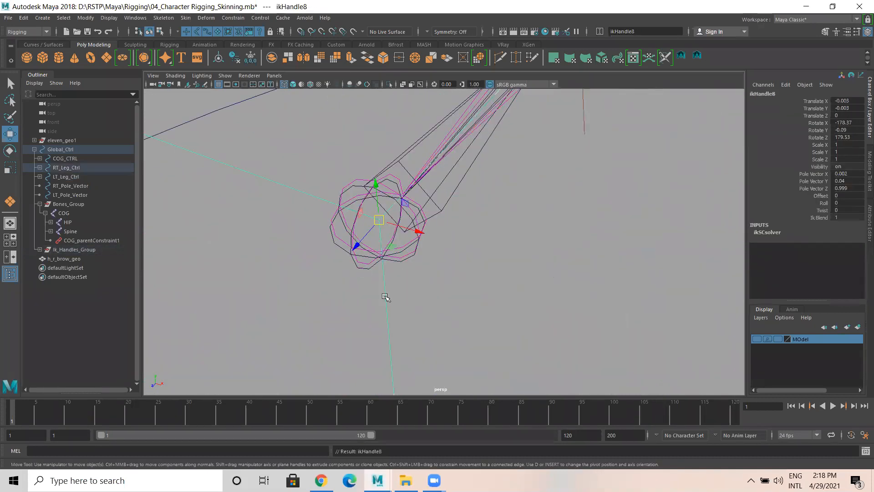
Turn on visibility of the MOdel display layer and clear the selection
scroll(384, 218, "down", 5)
scroll(477, 258, "down", 5)
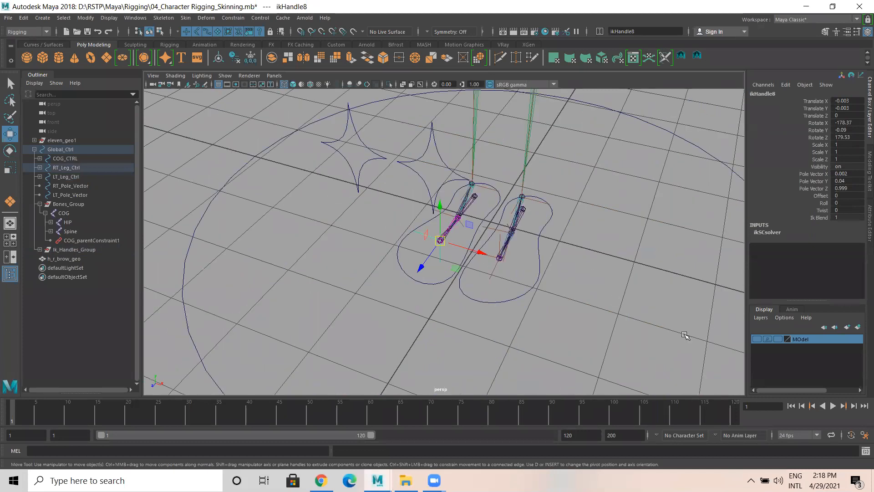
left_click(757, 339)
left_click(564, 253)
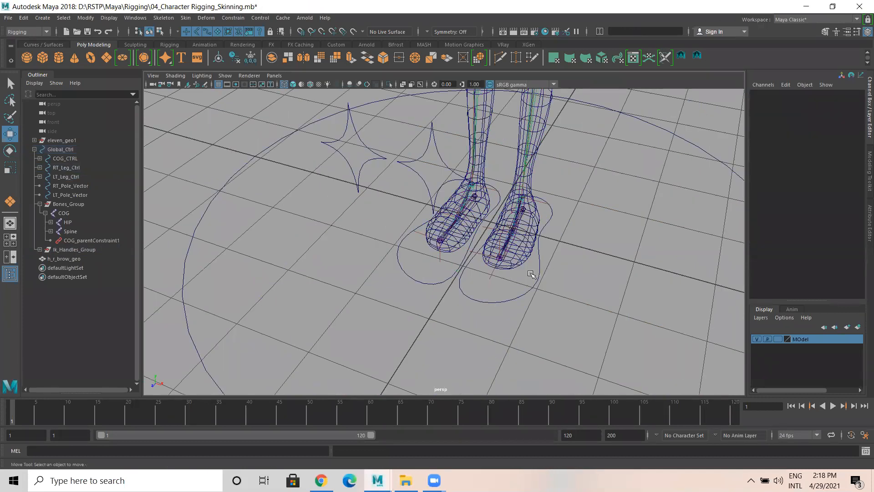
Test LT_Leg_Ctrl in textured shading by lifting the left foot forward to about X 0.125, Y 1.127, Z 0.926
left_click(539, 287)
key("6")
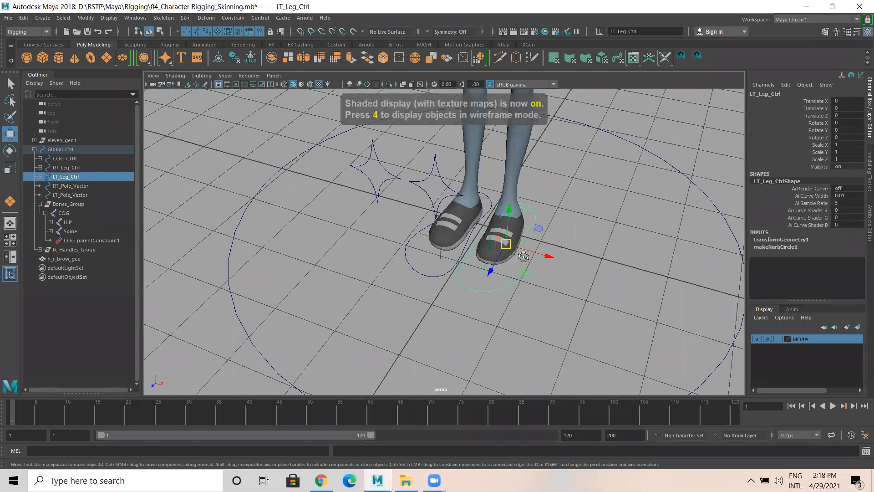
mouse_move(485, 249)
left_mouse_down("alt")
mouse_move(389, 265)
mouse_move(520, 278)
mouse_move(562, 292)
left_mouse_up("alt")
left_click_drag(502, 236, 397, 229)
right_click_drag(507, 248, 422, 234, "alt")
left_click_drag(506, 233, 577, 266, "alt")
middle_click_drag(578, 265, 572, 298, "alt")
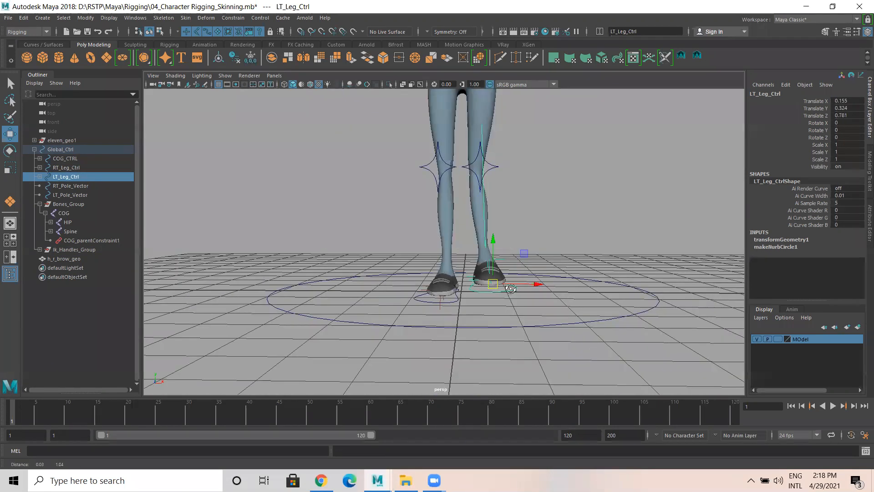
left_click_drag(472, 291, 420, 260, "alt")
left_click_drag(377, 225, 368, 204, "alt")
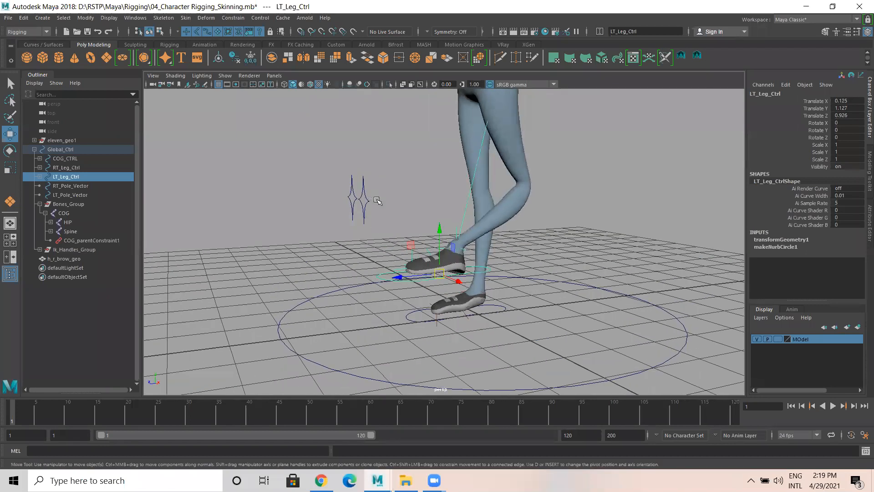
Test LT_Pole_Vector by moving it to about Translate Z 0.98 and check the left knee from several angles
left_click(368, 200)
left_click_drag(455, 197, 411, 211)
left_click_drag(344, 224, 443, 220, "alt")
middle_click_drag(394, 200, 399, 249, "alt")
left_click_drag(464, 210, 321, 190, "alt")
left_click_drag(428, 217, 432, 220, "alt")
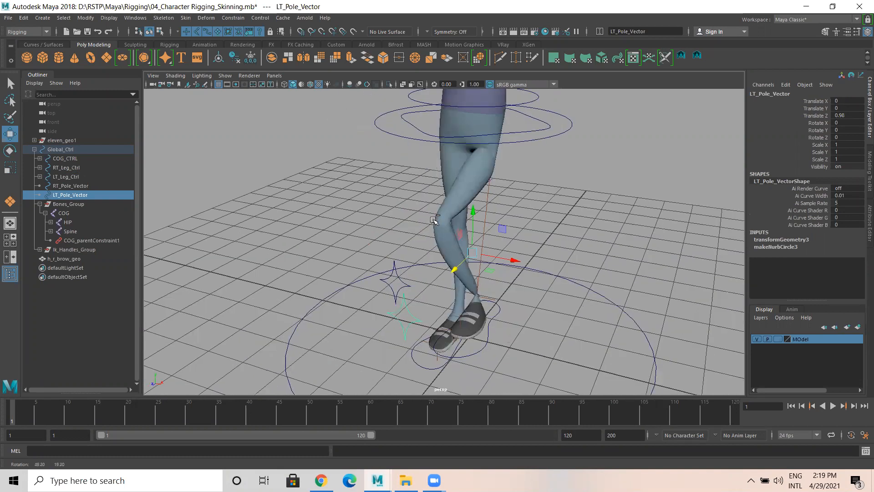
Inspect the bent left leg in wireframe and undo the LT_Pole_Vector and LT_Leg_Ctrl moves
key("4")
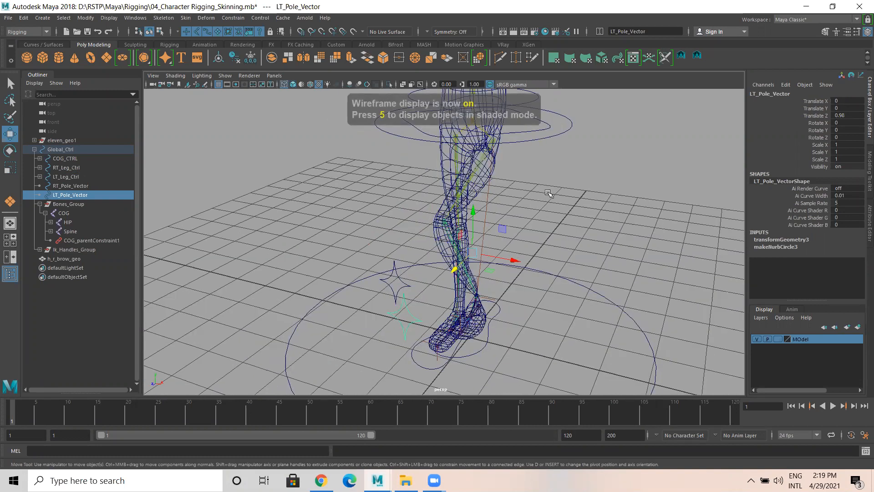
left_click_drag(548, 193, 462, 194, "alt")
left_click_drag(459, 235, 441, 227, "alt")
key("ctrl+z")
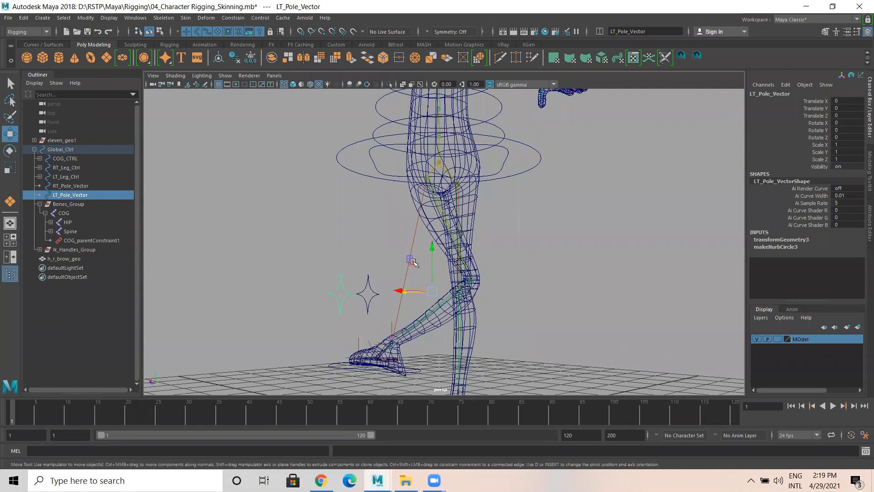
key("ctrl+z")
key("ctrl+z")
key("ctrl+z")
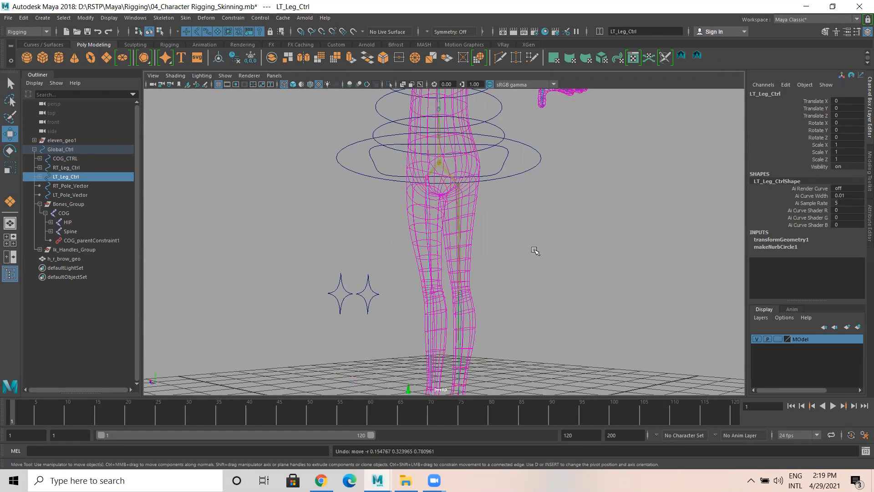
Try moving the LT_Thigh joint upward in the wireframe side view and undo the move
mouse_move(460, 244)
left_mouse_down("alt")
mouse_move(602, 250)
mouse_move(455, 229)
left_mouse_up("alt")
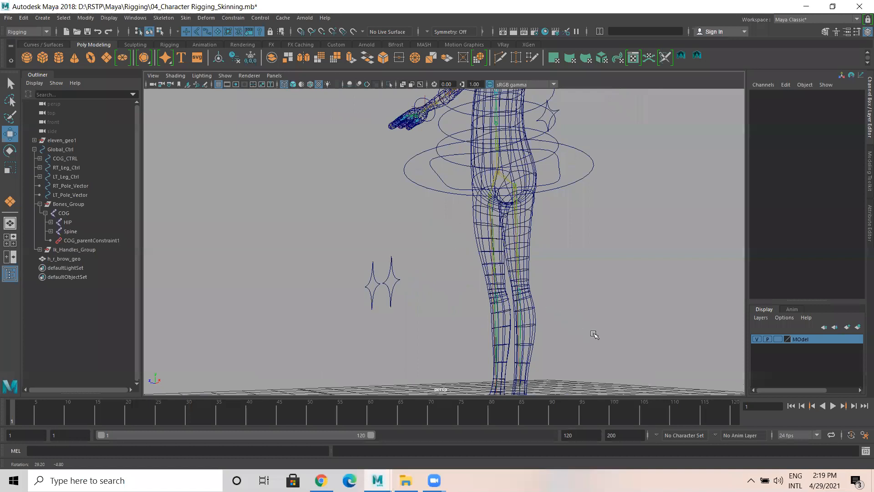
key("space")
key("space")
middle_click_drag(487, 314, 486, 246, "alt")
key("4")
scroll(465, 273, "up", 3)
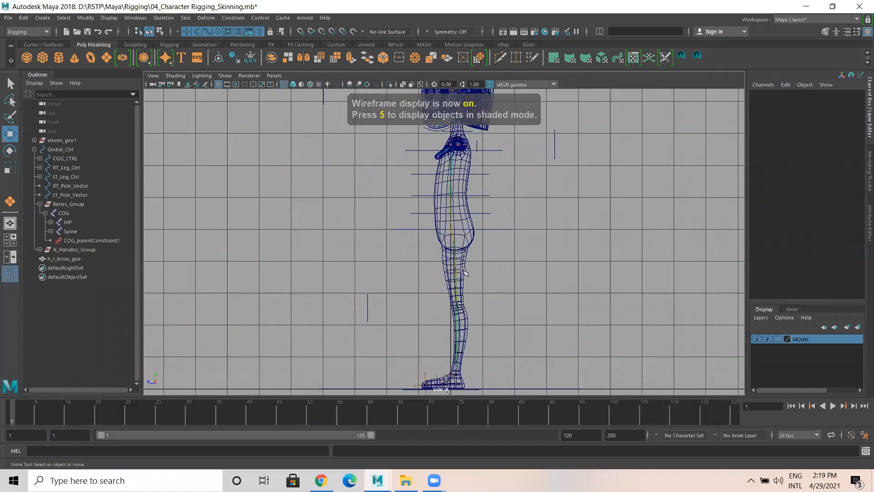
scroll(482, 261, "up", 5)
left_click(507, 236)
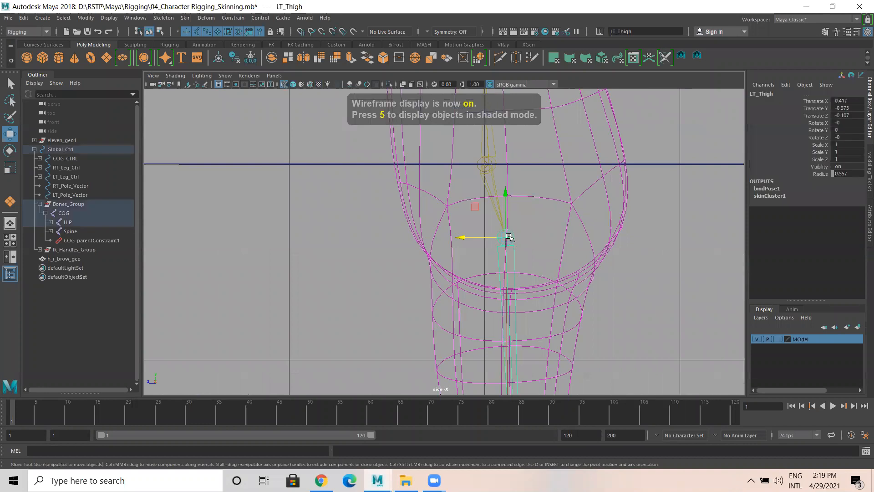
left_click_drag(506, 219, 504, 187)
key("ctrl+z")
left_click_drag(493, 266, 606, 243, "alt")
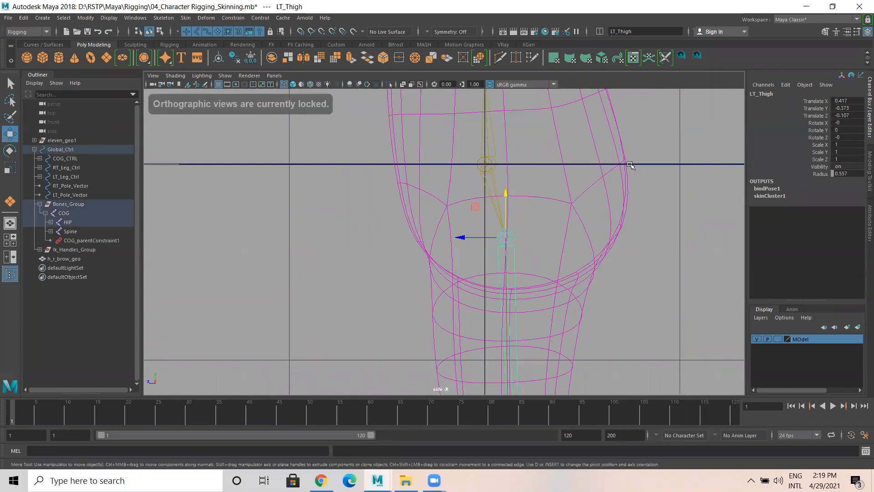
Return to the perspective view and display the character with textured shading
key("space")
key("space")
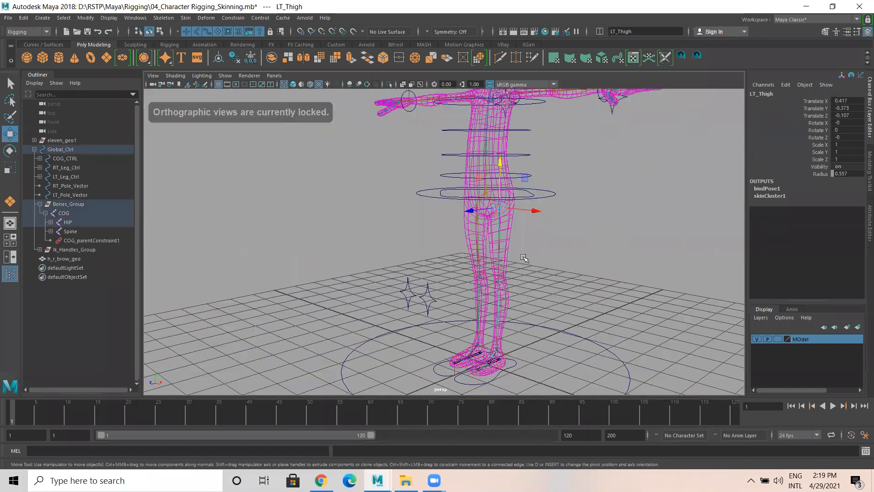
key("6")
scroll(463, 243, "down", 5)
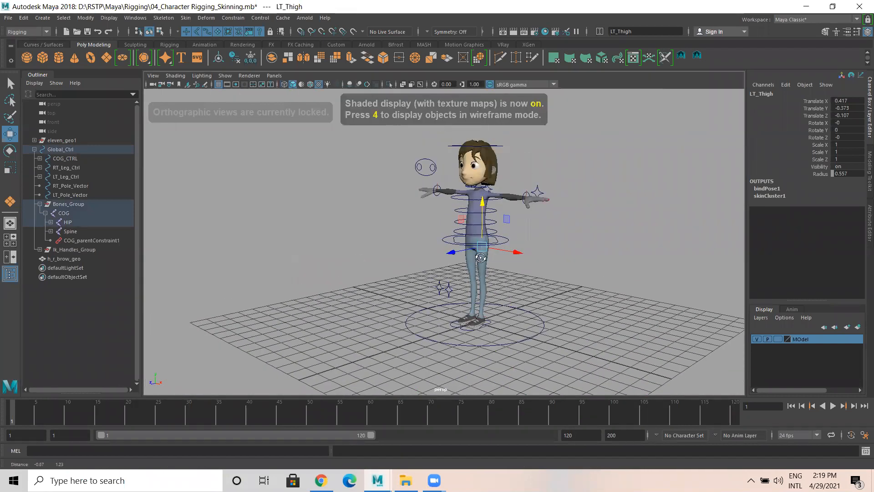
scroll(515, 240, "up", 3)
scroll(556, 227, "up", 2)
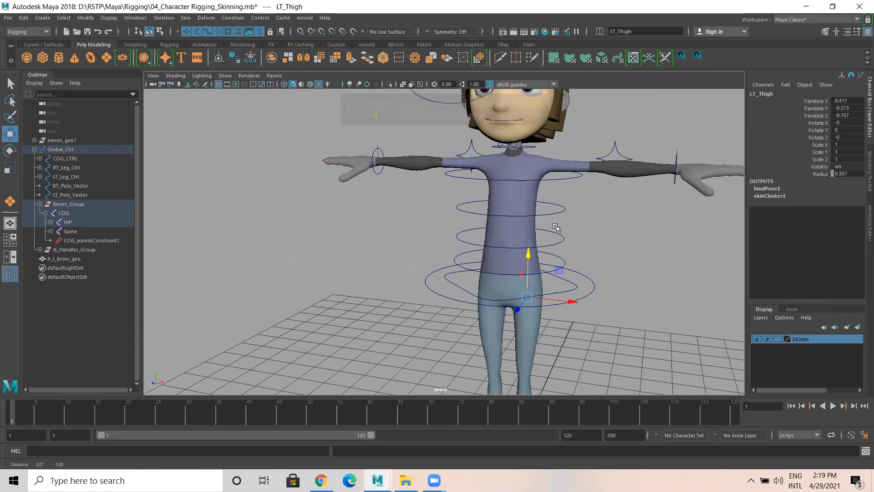
Test the left arm by moving LT_Hand_Ctrl freely and undo the move
middle_click_drag(671, 182, 583, 213, "alt")
left_click(586, 200)
left_click_drag(585, 201, 477, 172)
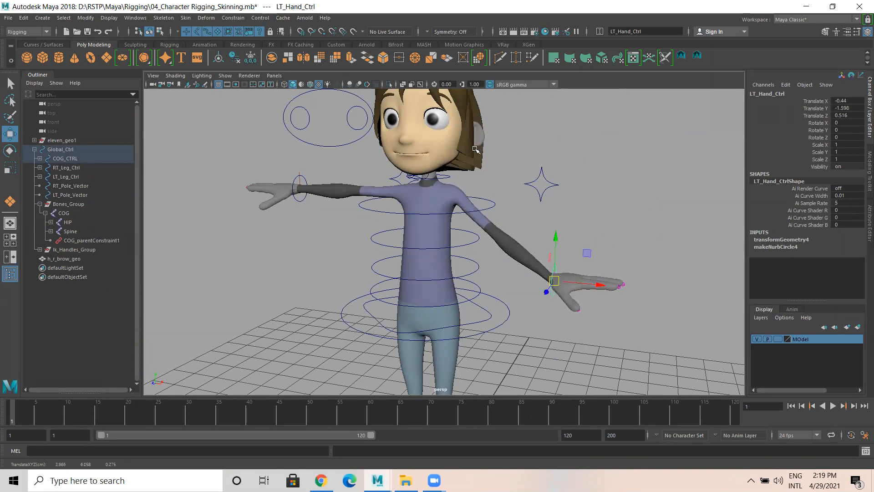
key("ctrl+z")
scroll(481, 198, "up", 3)
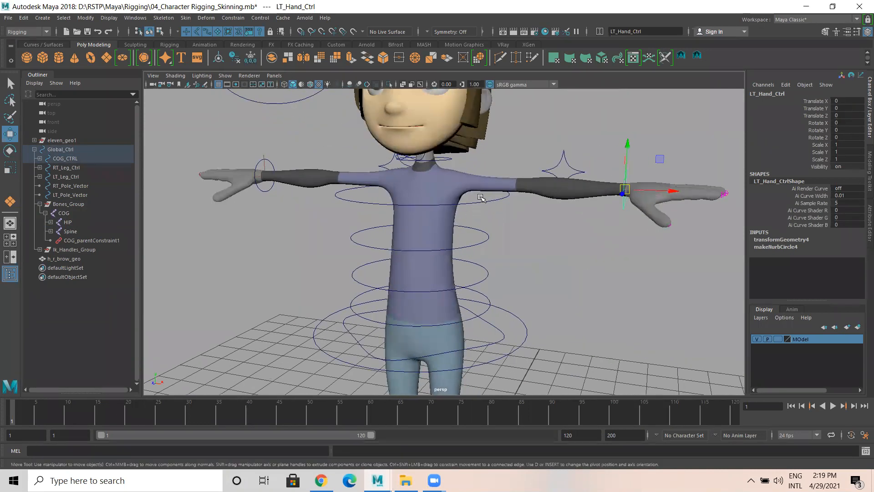
Test the hips by rotating HIP_CTRL around Z, undo the rotation and clear the selection
left_click(483, 207)
left_click(503, 336)
key("f")
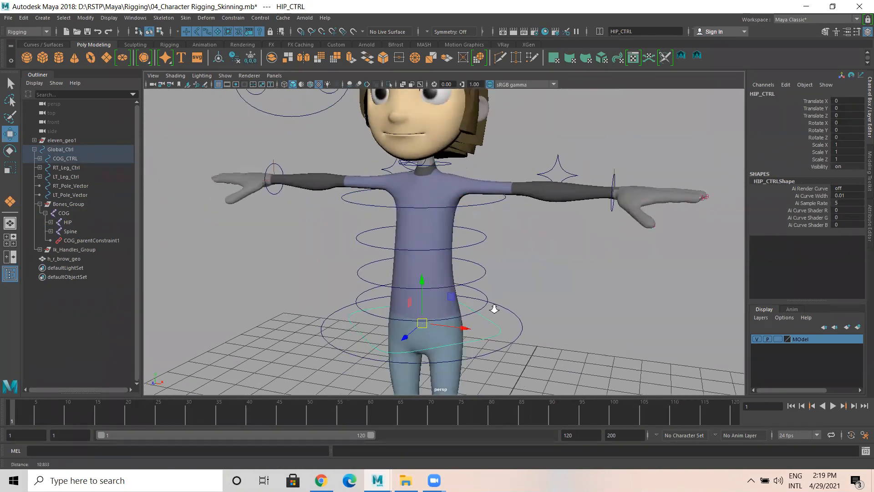
key("e")
left_click_drag(469, 234, 489, 240)
key("ctrl+z")
key("ctrl+z")
key("ctrl+z")
key("ctrl+z")
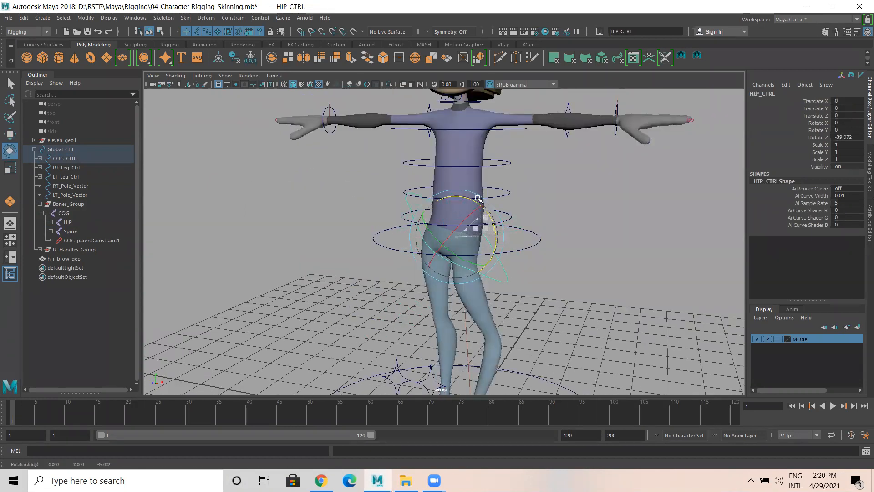
left_click(510, 210)
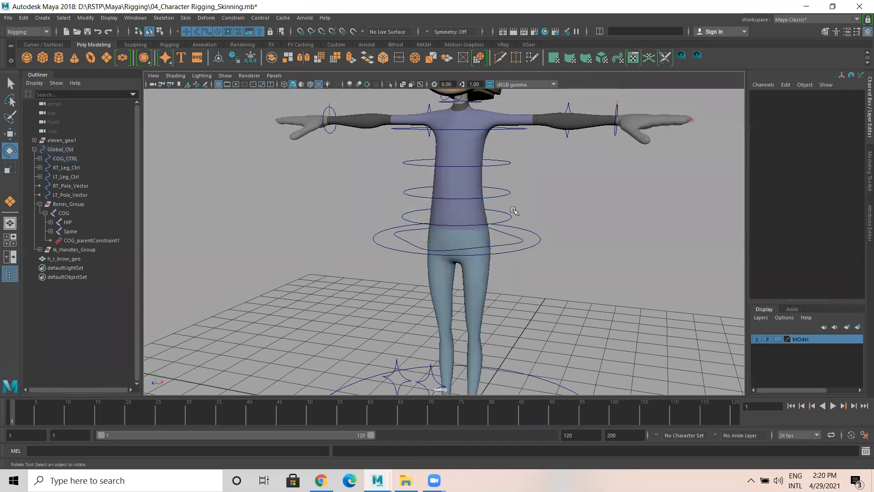
Test the torso by rotating SPINE_CTRL around Z and undo the rotation
left_click(494, 209)
mouse_move(485, 187)
left_mouse_down()
mouse_move(492, 207)
mouse_move(483, 199)
left_mouse_up()
key("ctrl+z")
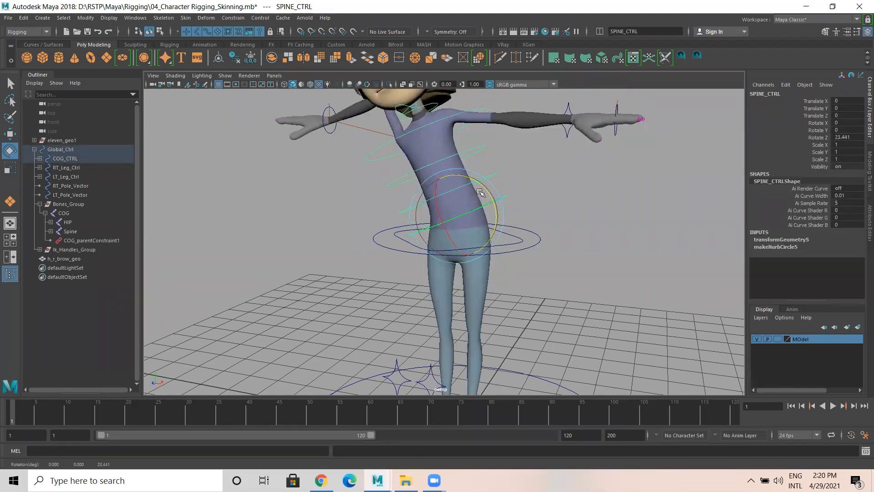
Test the neck control by rotating it and the eye control by moving it, undoing both changes
middle_click_drag(507, 203, 509, 262, "alt")
left_click(477, 160)
middle_click_drag(479, 163, 482, 233, "alt")
mouse_move(496, 210)
left_mouse_down()
mouse_move(511, 248)
mouse_move(500, 208)
left_mouse_up()
key("ctrl+z")
left_click_drag(373, 169, 237, 215)
key("w")
key("ctrl+z")
Test the head by rotating HEAD_CTRL around Z and undo the rotation
left_click(519, 127)
middle_click_drag(534, 164, 536, 200, "alt")
key("e")
left_click_drag(498, 139, 440, 137)
key("ctrl+z")
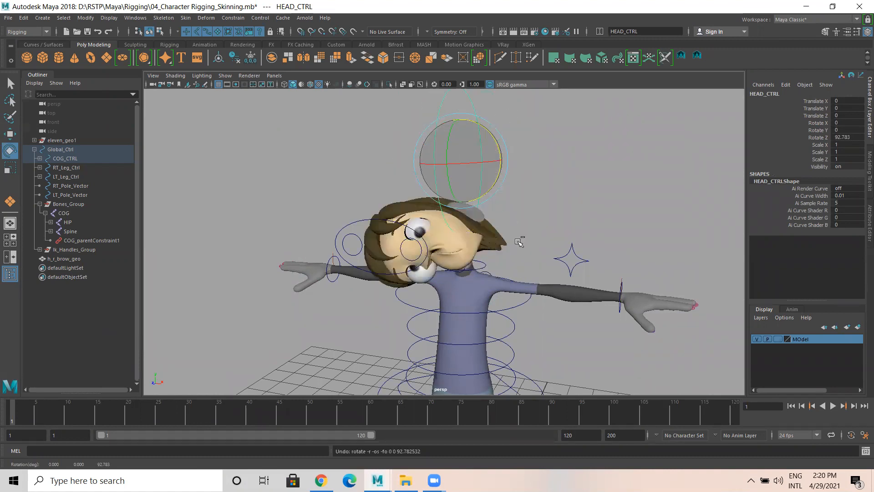
middle_click_drag(534, 309, 488, 269, "alt")
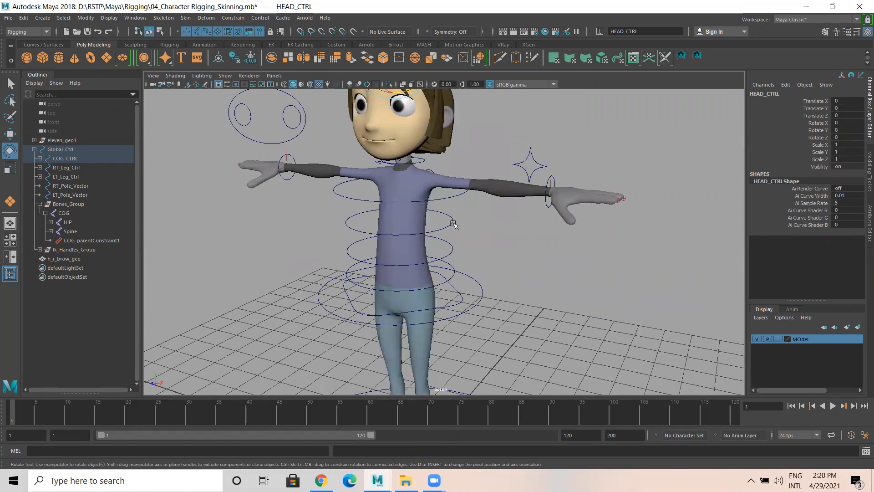
Select the h_r_brow_geo character mesh and open the Paint Skin Weights tool with its settings beside the model
left_click(429, 191)
right_click(427, 187)
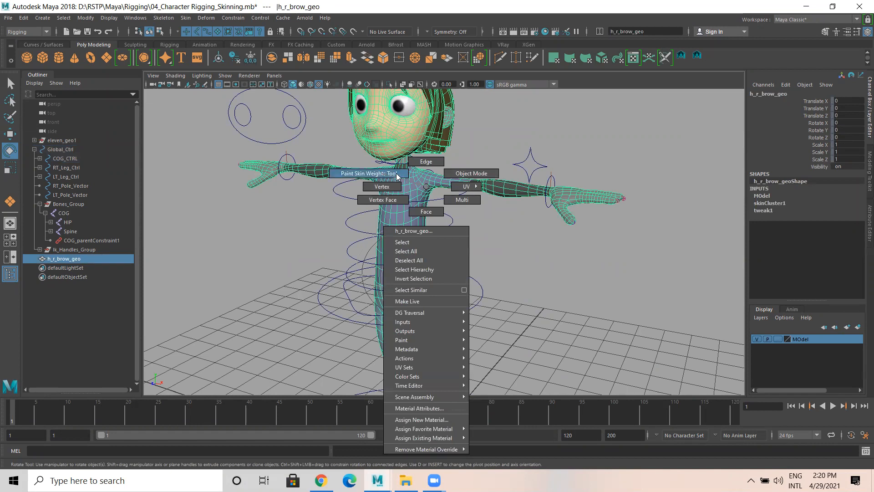
right_click(424, 186)
right_click_drag(390, 174, 424, 185)
left_click(185, 18)
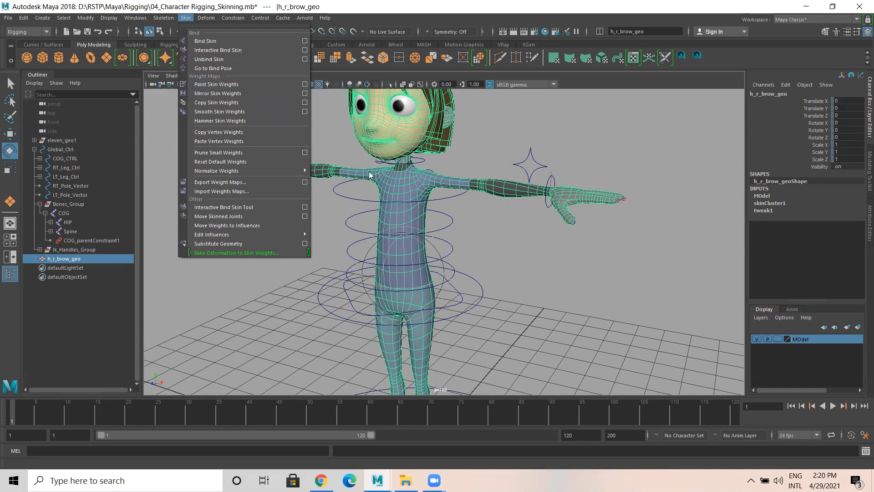
left_click(305, 84)
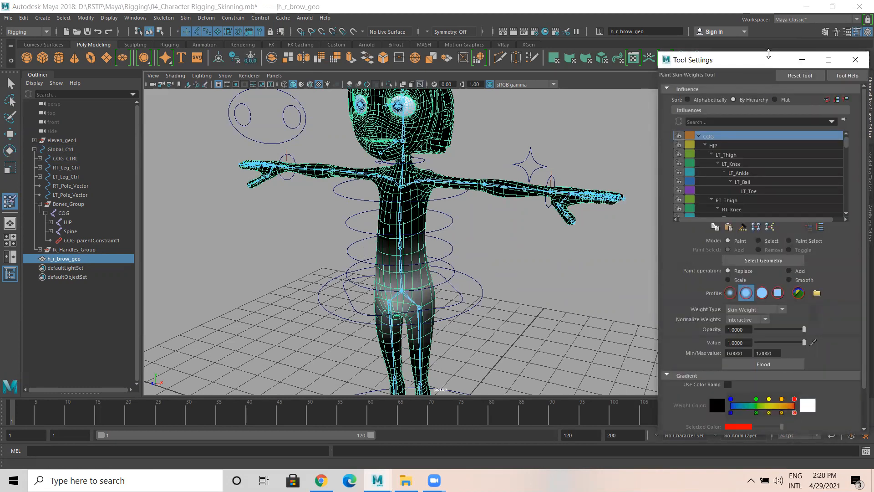
left_click_drag(747, 67, 756, 63)
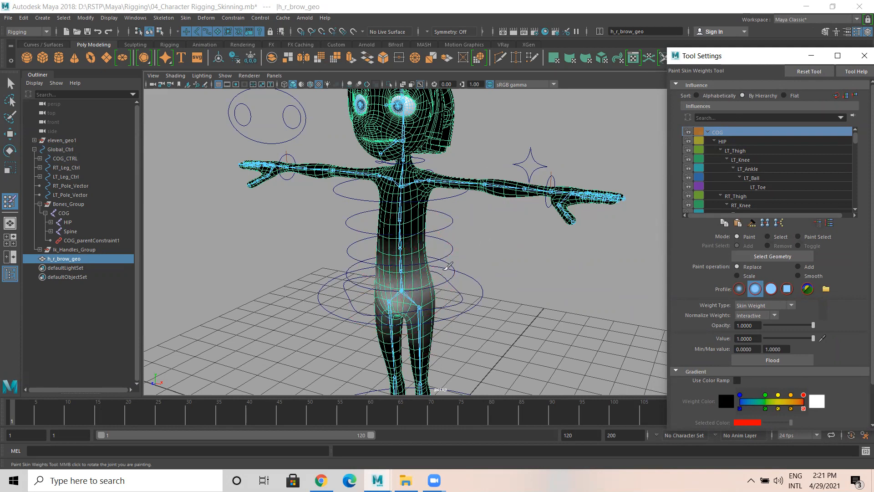
Choose the HIP joint as the paint influence and view its weights from the front
mouse_move(509, 297)
left_mouse_down("alt")
mouse_move(551, 278)
mouse_move(656, 295)
mouse_move(515, 289)
left_mouse_up("alt")
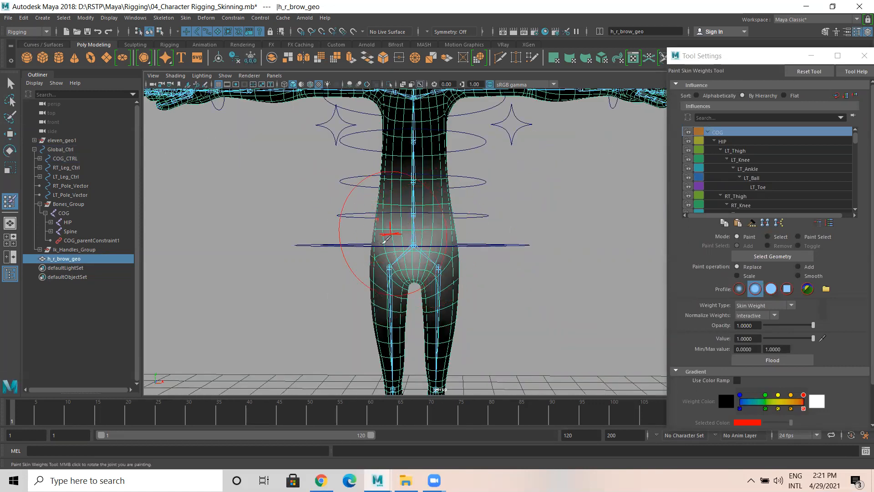
left_click(722, 143)
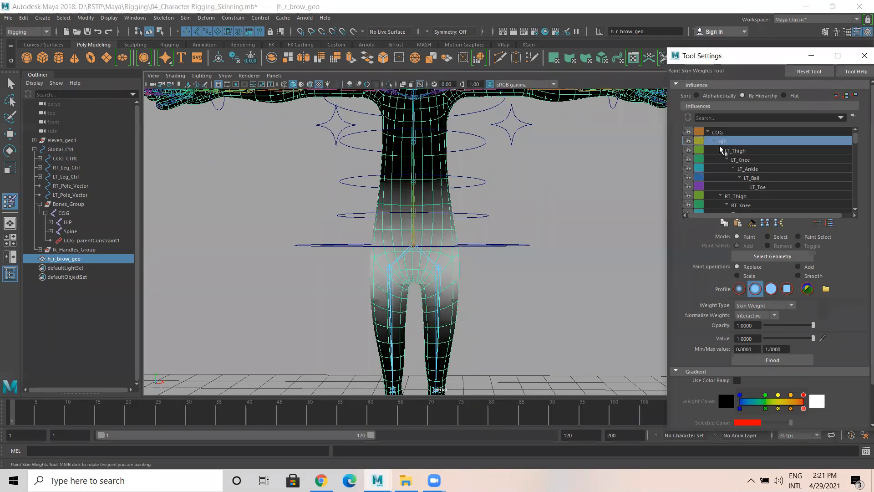
left_click_drag(400, 273, 431, 262, "alt")
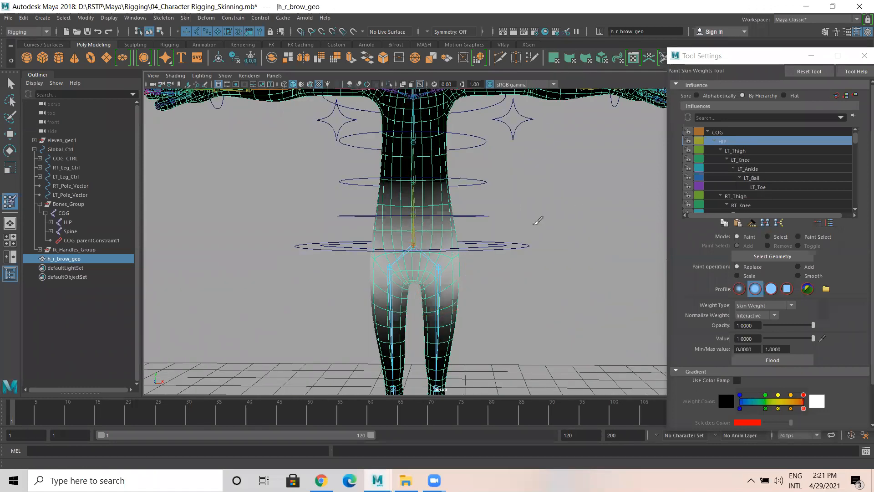
Examine the skin weights of the LT_Thigh and LT_Knee influences on the left leg
left_click(735, 150)
scroll(462, 294, "down", 2)
middle_click_drag(475, 308, 469, 252, "alt")
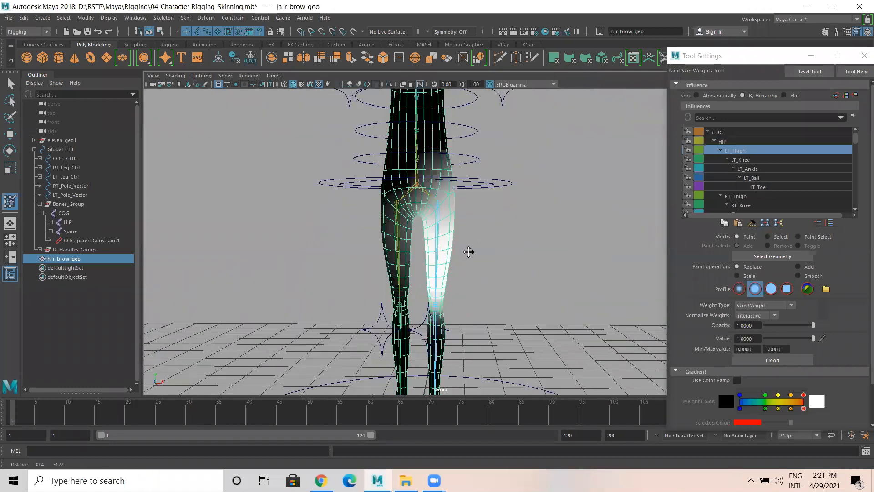
left_click(750, 158)
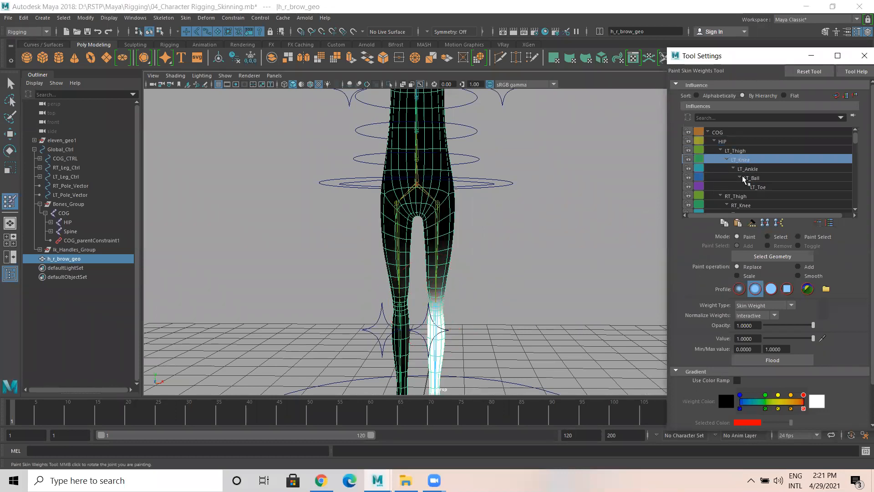
scroll(725, 159, "down", 4)
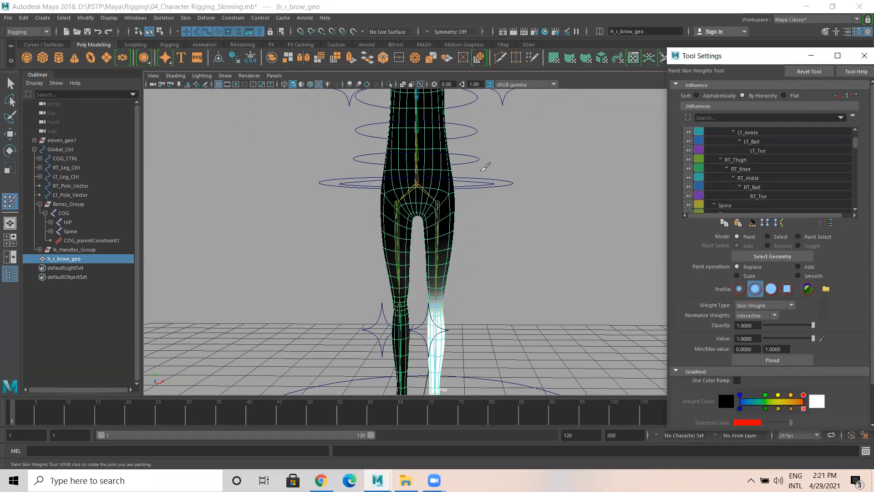
scroll(742, 165, "up", 4)
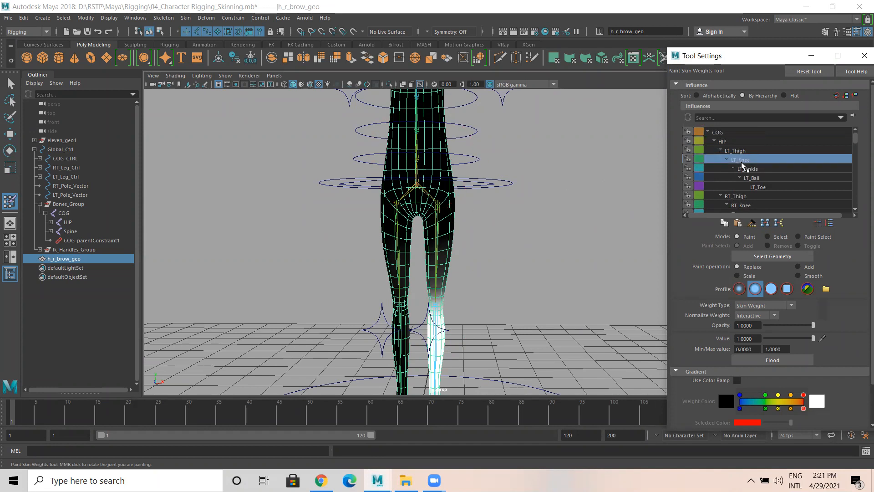
Choose COG as the paint influence and inspect its weights around the hips
left_click(718, 133)
scroll(468, 173, "up", 4)
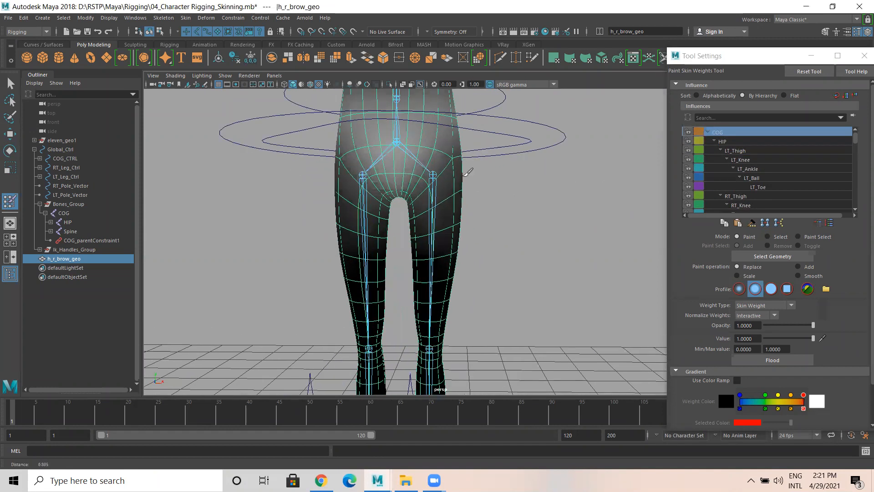
middle_click_drag(415, 213, 414, 268, "alt")
right_click_drag(346, 201, 440, 219, "alt")
right_click_drag(378, 196, 404, 200, "alt")
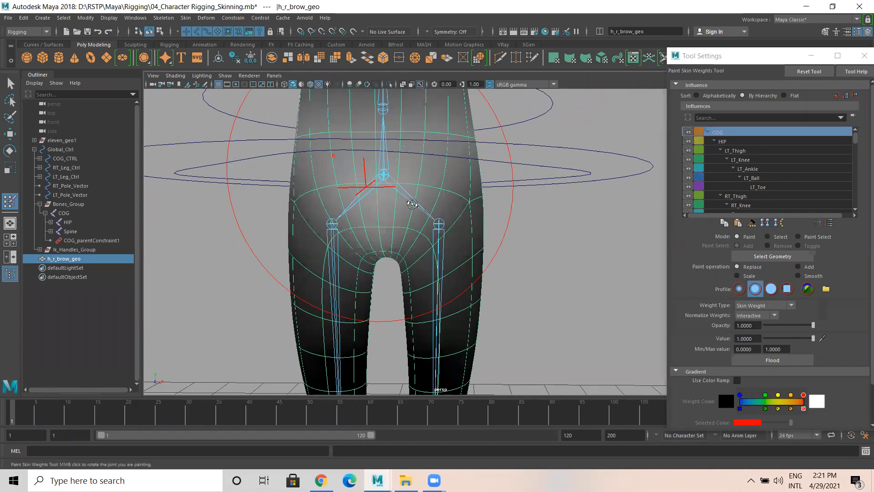
left_click_drag(342, 185, 419, 208, "alt")
left_click_drag(478, 197, 403, 194, "alt")
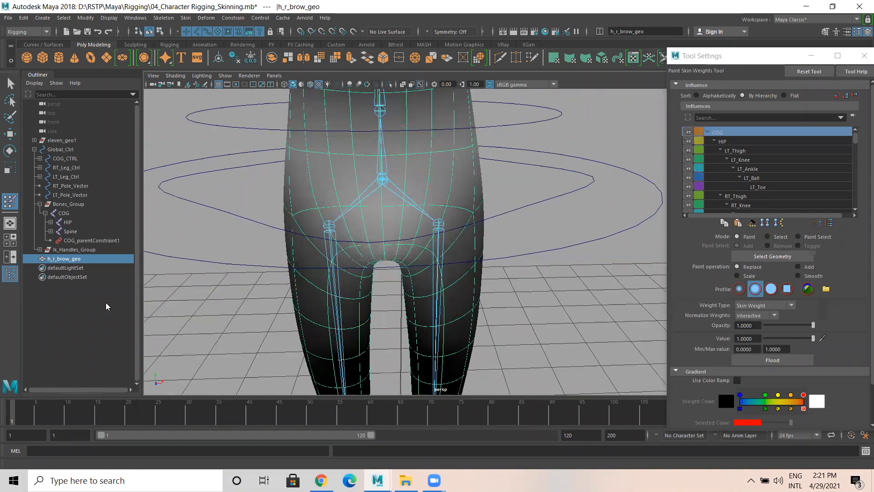
Collapse the Outliner and shrink the weight brush to cover only the middle of the pelvis
left_click(37, 75)
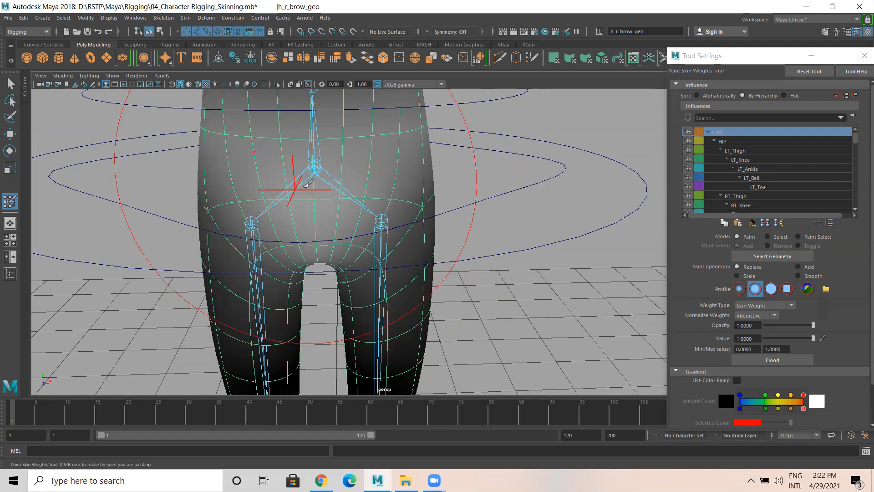
key("b")
left_click_drag(314, 188, 261, 180)
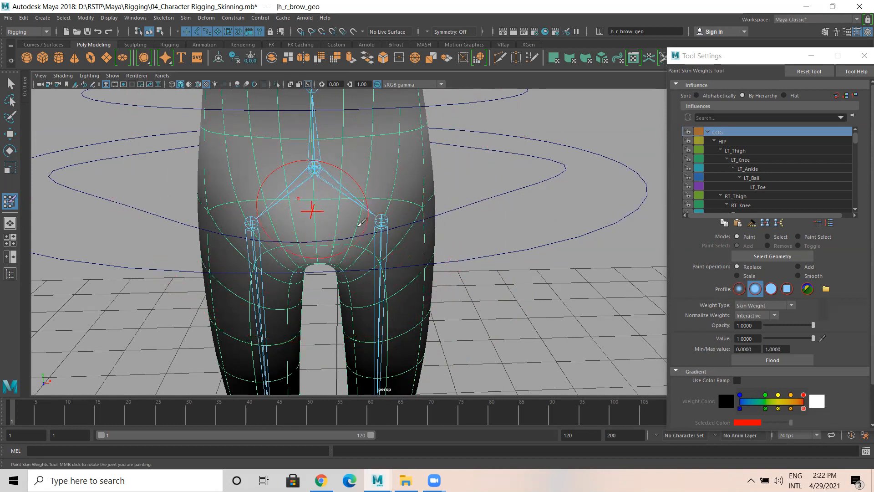
scroll(280, 206, "down", 1)
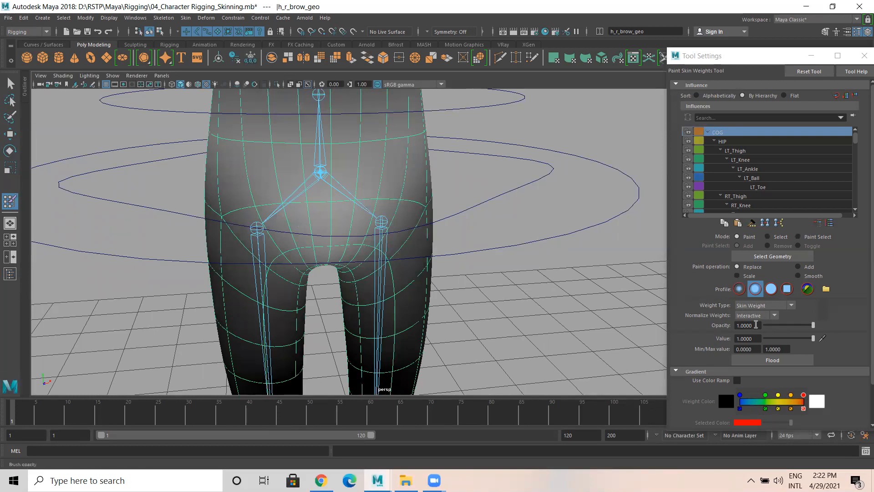
Try painting full COG weight across the hips with the Replace operation and undo the strokes
left_click_drag(279, 195, 382, 193)
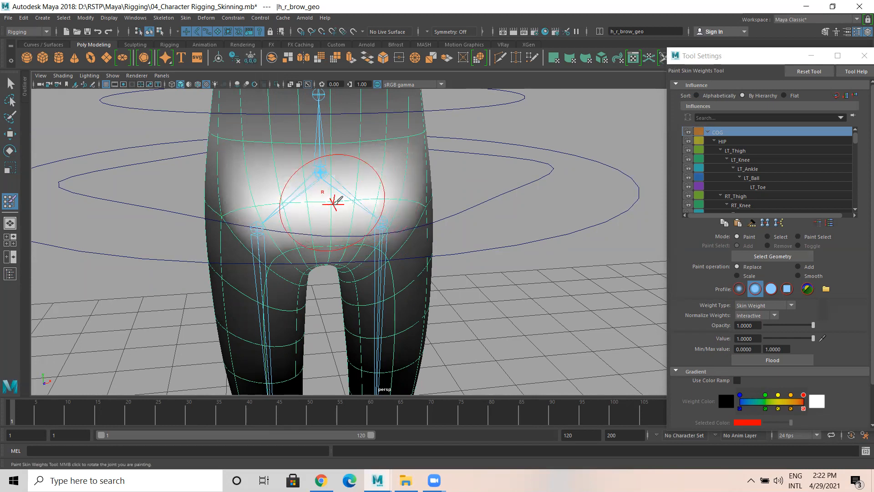
key("ctrl+z")
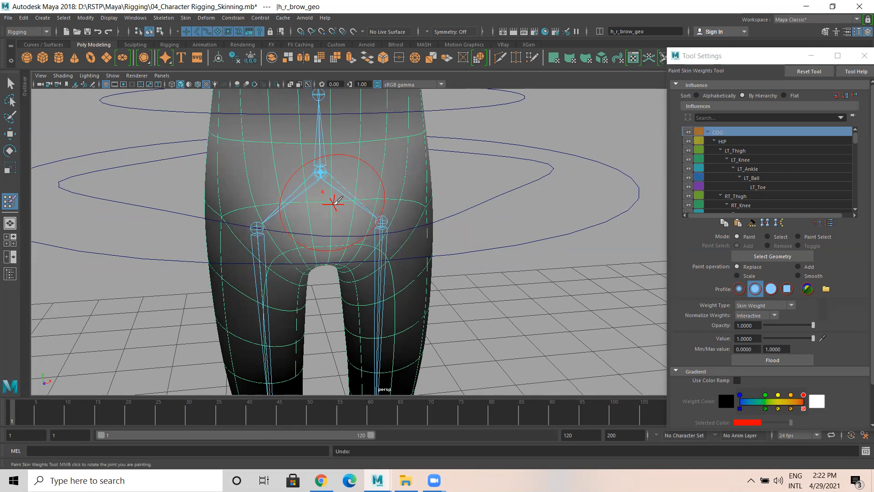
mouse_move(332, 179)
left_mouse_down()
mouse_move(288, 170)
mouse_move(317, 195)
mouse_move(369, 163)
left_mouse_up()
key("ctrl+z")
Paint COG weight around the hips from several sides using Replace at opacity 1 and value 1
scroll(411, 269, "down", 5)
scroll(311, 231, "down", 3)
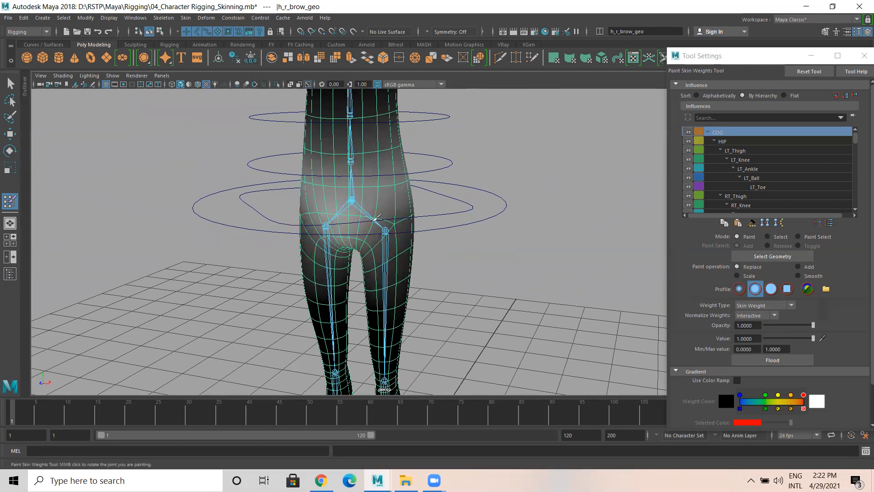
left_click_drag(376, 218, 460, 205, "alt")
left_click_drag(360, 220, 294, 212, "alt")
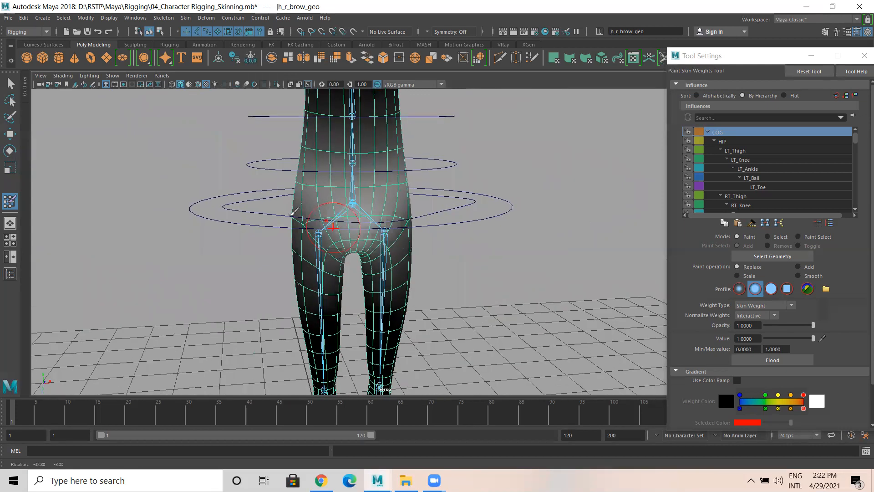
scroll(293, 212, "up", 2)
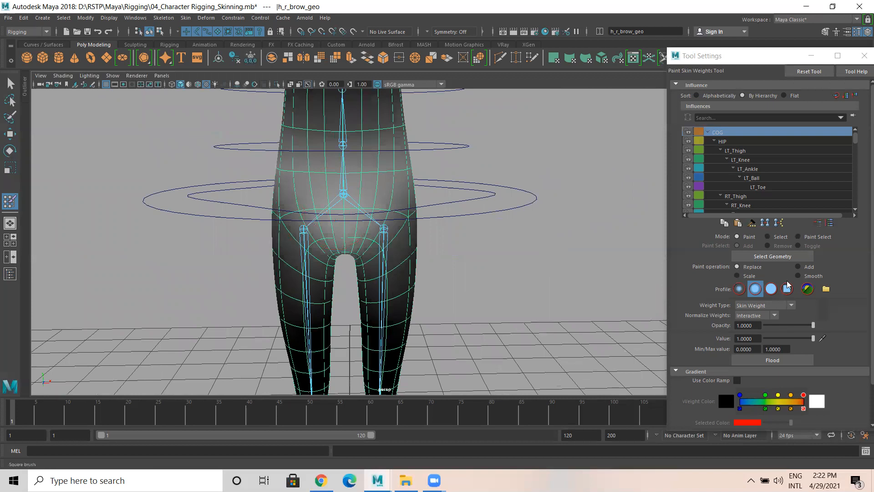
left_click(798, 275)
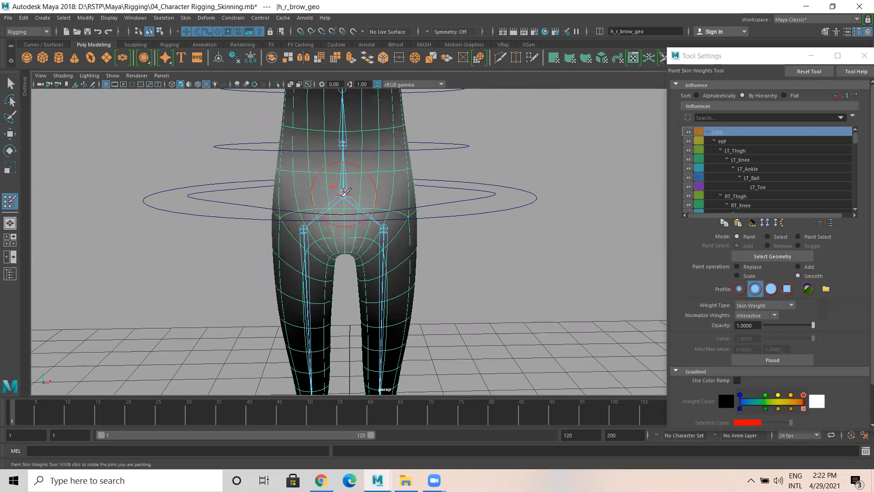
left_click(751, 267)
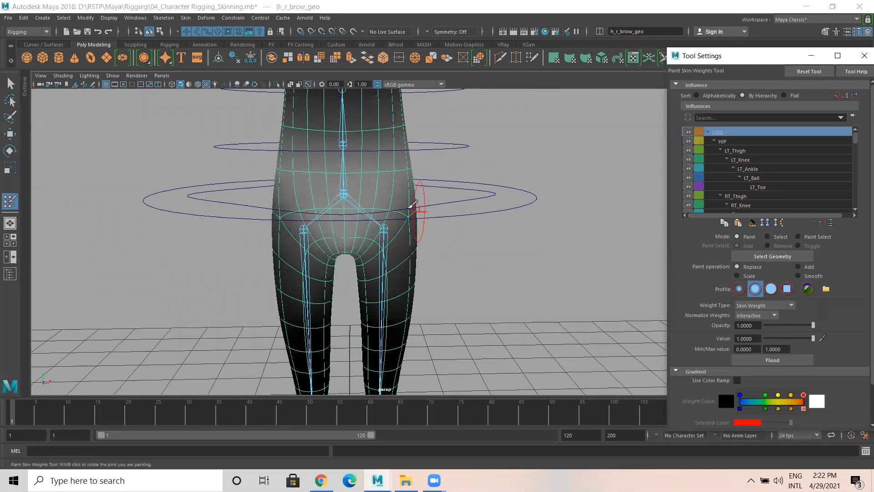
mouse_move(302, 201)
left_mouse_down()
mouse_move(371, 201)
mouse_move(319, 217)
mouse_move(159, 211)
left_mouse_up()
left_click_drag(347, 208, 256, 207, "alt")
left_click_drag(375, 210, 444, 208, "alt")
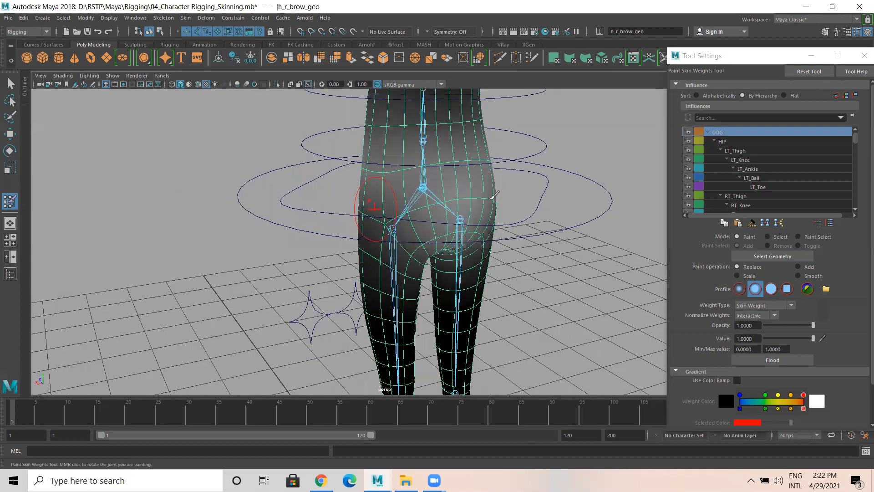
mouse_move(351, 201)
left_mouse_down()
mouse_move(422, 183)
mouse_move(299, 198)
left_mouse_up()
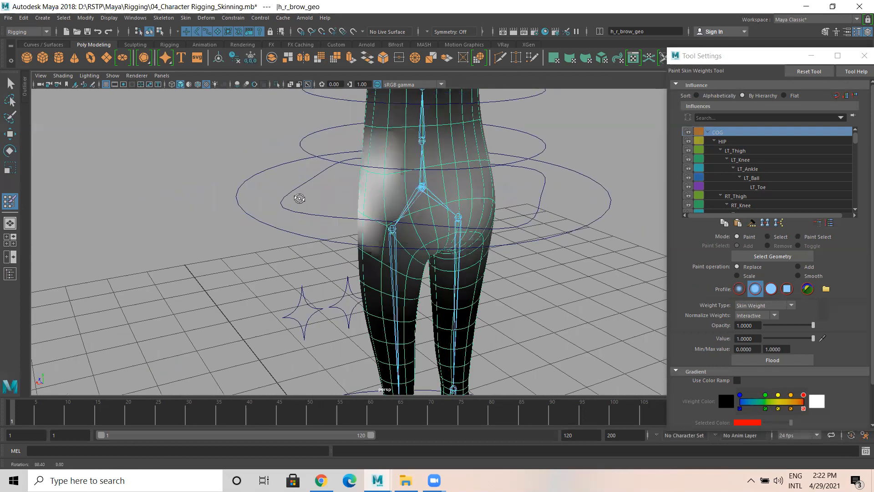
mouse_move(352, 192)
left_mouse_down("alt")
mouse_move(476, 195)
mouse_move(408, 212)
mouse_move(336, 183)
mouse_move(438, 194)
mouse_move(404, 190)
left_mouse_up("alt")
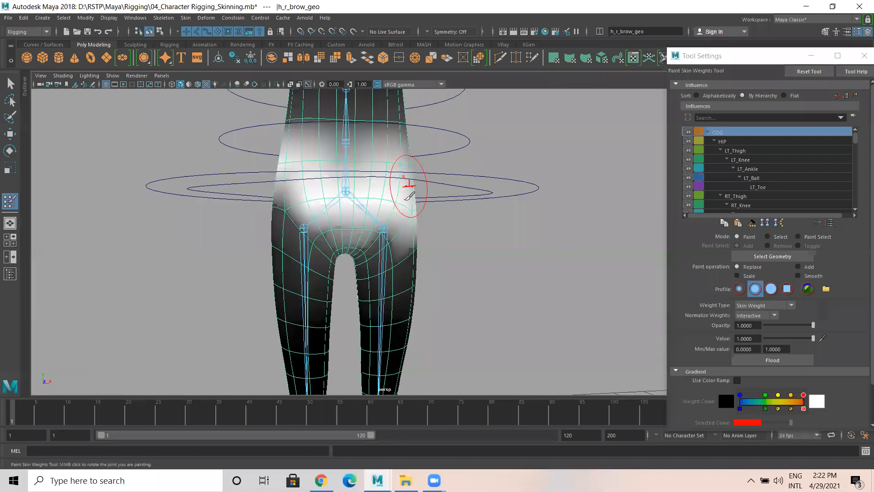
Blend the painted COG weights around the hips with the Smooth operation and lower the brush opacity to 0
left_click(798, 276)
mouse_move(361, 167)
left_mouse_down()
mouse_move(356, 176)
mouse_move(306, 181)
mouse_move(391, 187)
mouse_move(391, 225)
left_mouse_up()
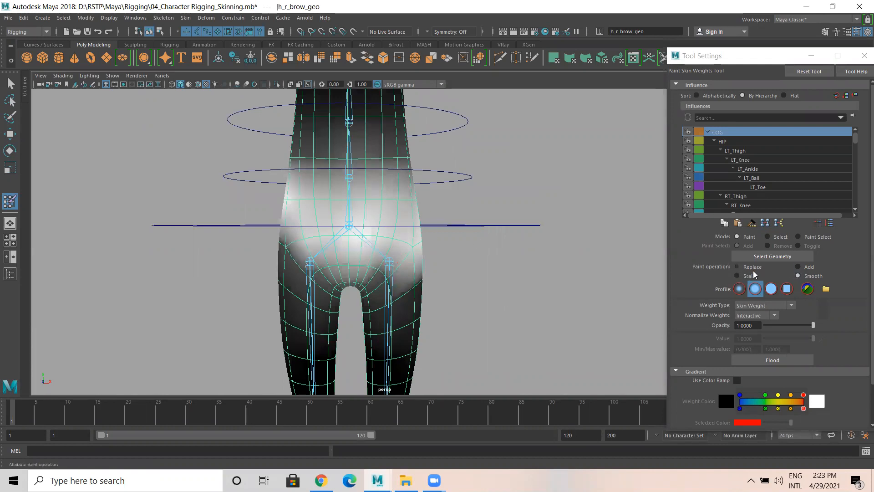
left_click(764, 325)
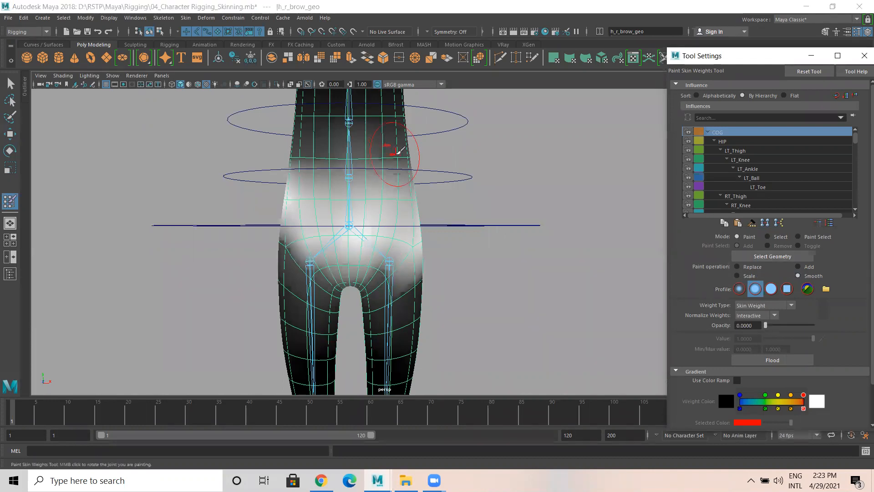
left_click_drag(346, 191, 342, 169, "alt")
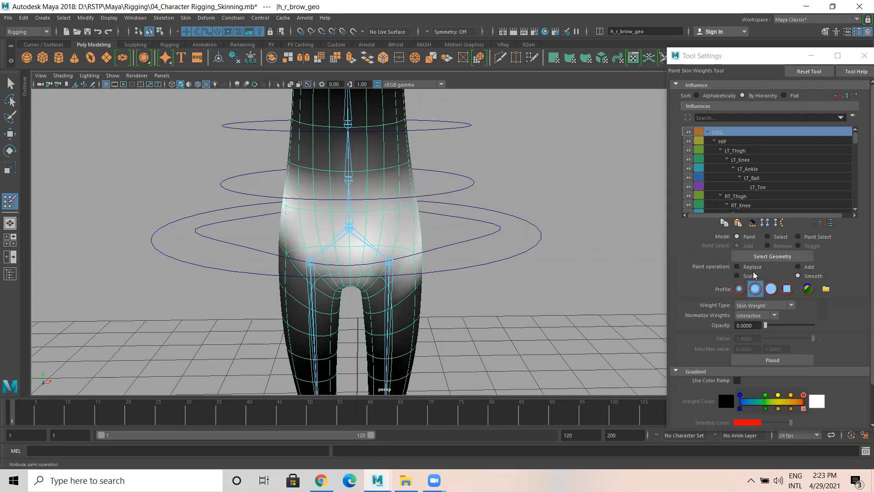
Paint COG weight across the side of the hips using Replace with opacity 0.3398 and value 1
left_click(736, 266)
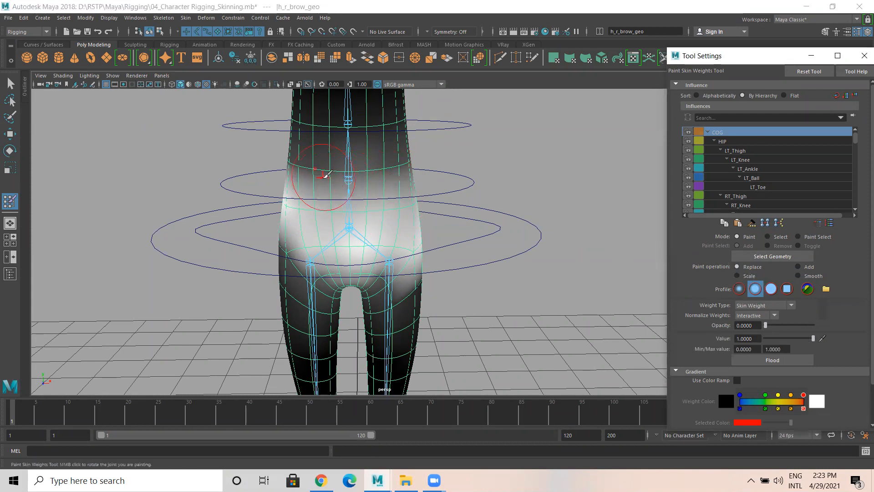
left_click_drag(385, 191, 647, 231, "alt")
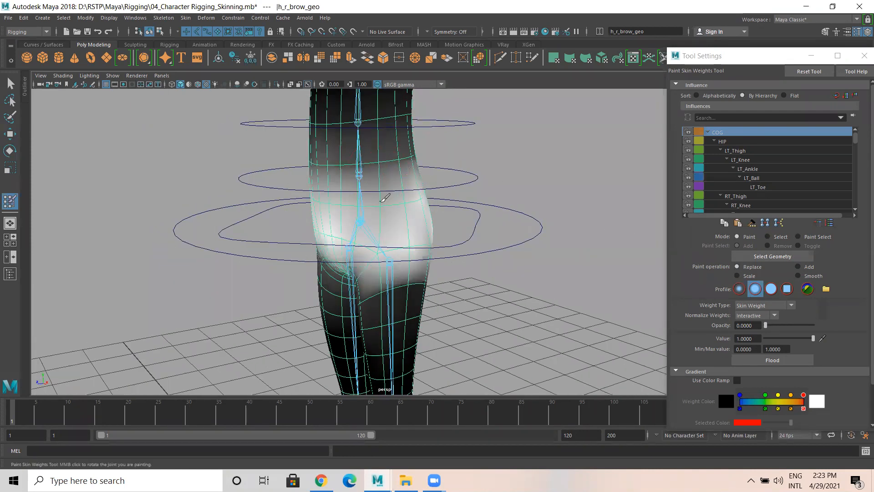
left_click_drag(765, 325, 784, 325)
left_click_drag(787, 339, 746, 338)
left_click_drag(802, 338, 815, 339)
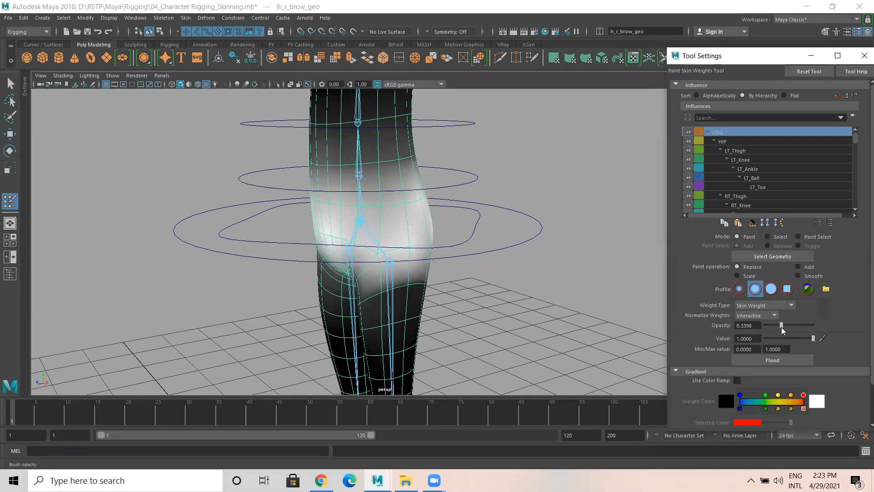
left_click_drag(353, 199, 409, 205)
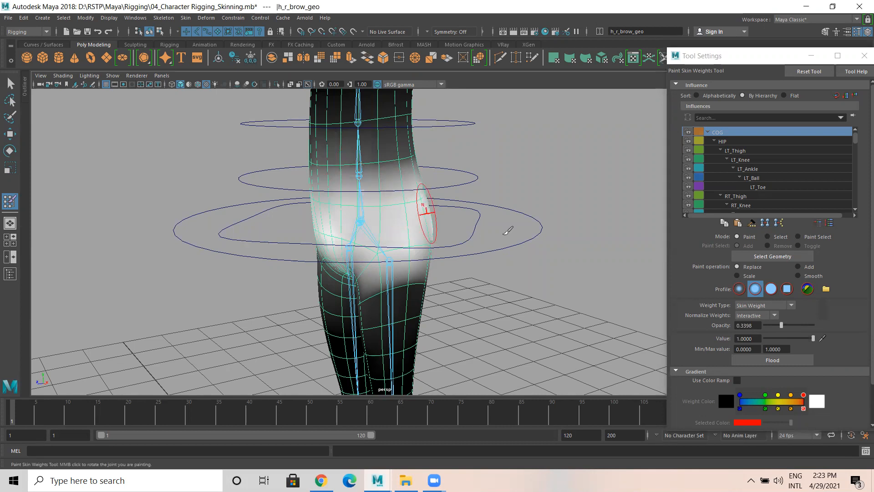
Lower the brush opacity to 0 and undo the most recent weight-painting changes
left_click(768, 324)
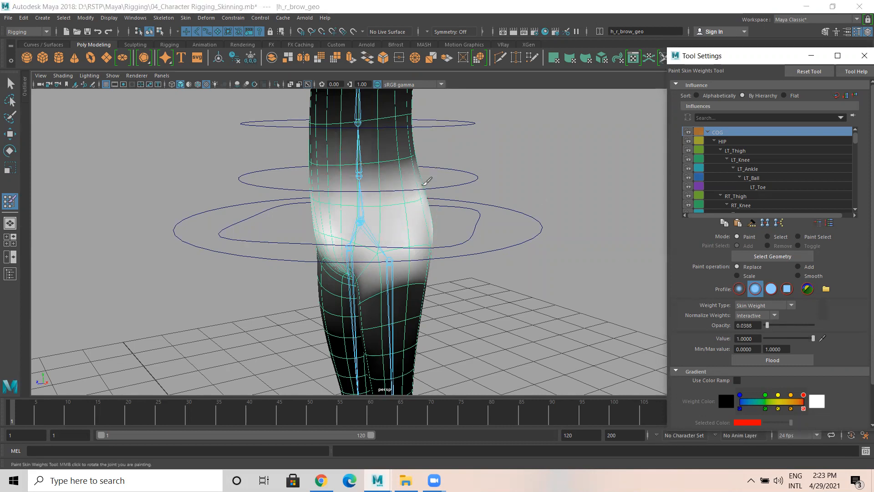
mouse_move(373, 201)
left_mouse_down("alt")
mouse_move(432, 191)
mouse_move(379, 176)
left_mouse_up("alt")
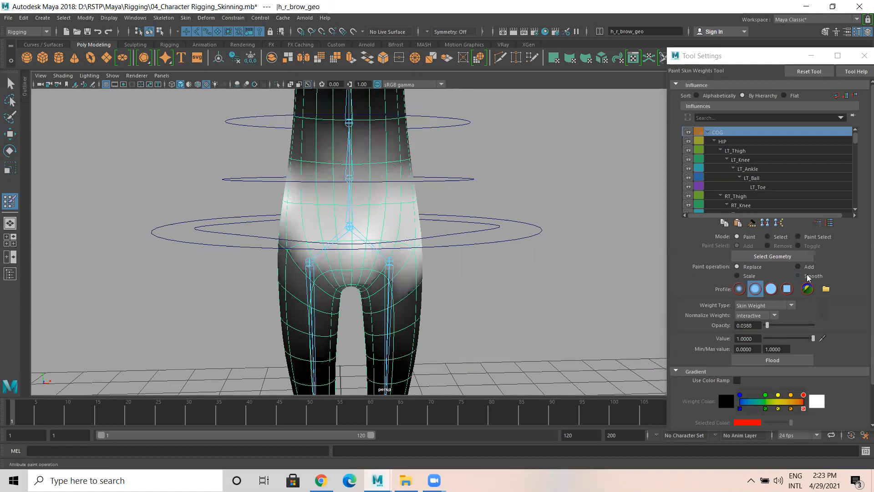
left_click_drag(773, 327, 763, 326)
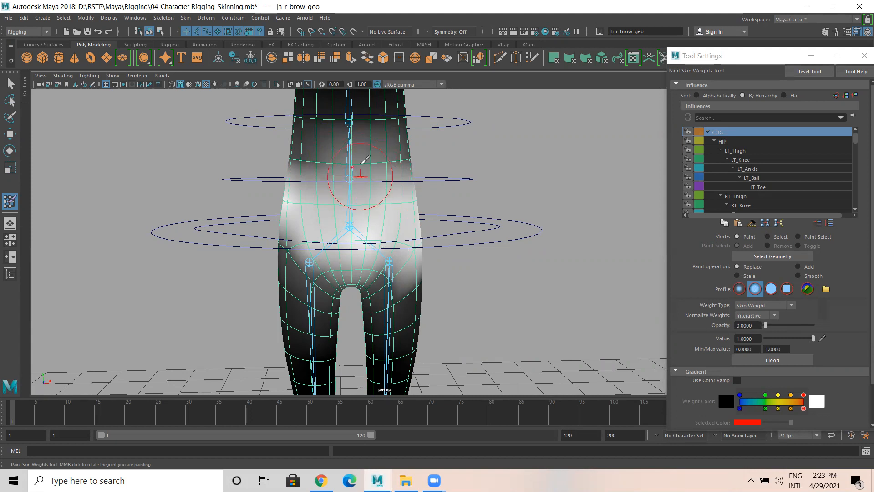
left_click_drag(396, 167, 377, 165, "alt")
key("ctrl+z")
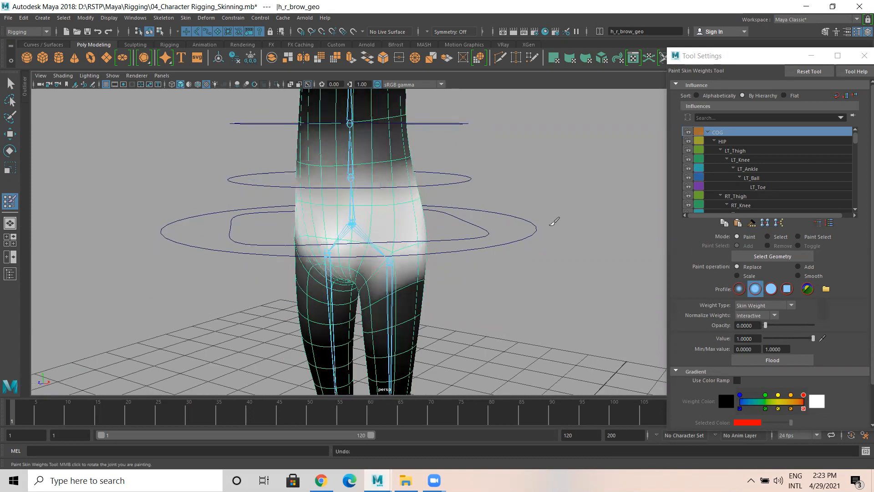
key("ctrl+z")
key("ctrl+z")
key("ctrl+z")
key("ctrl+z")
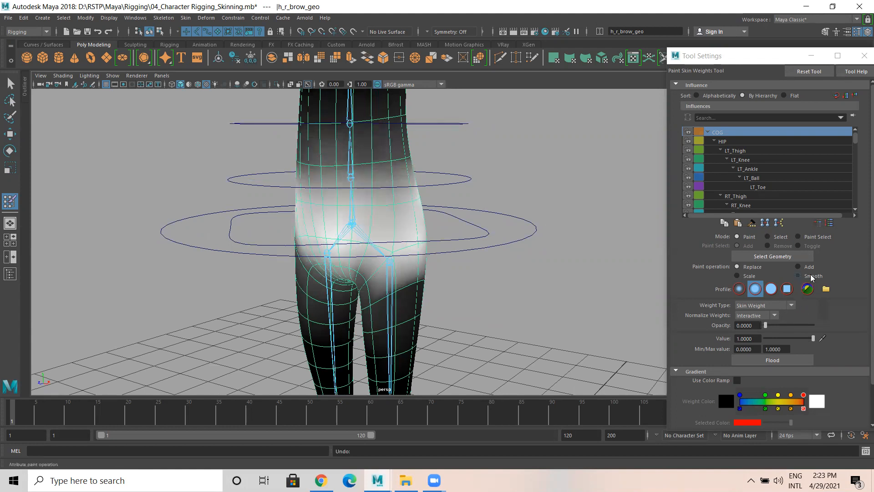
Switch the paint operation to Smooth and examine the COG weights around the hips from several sides
left_click(798, 276)
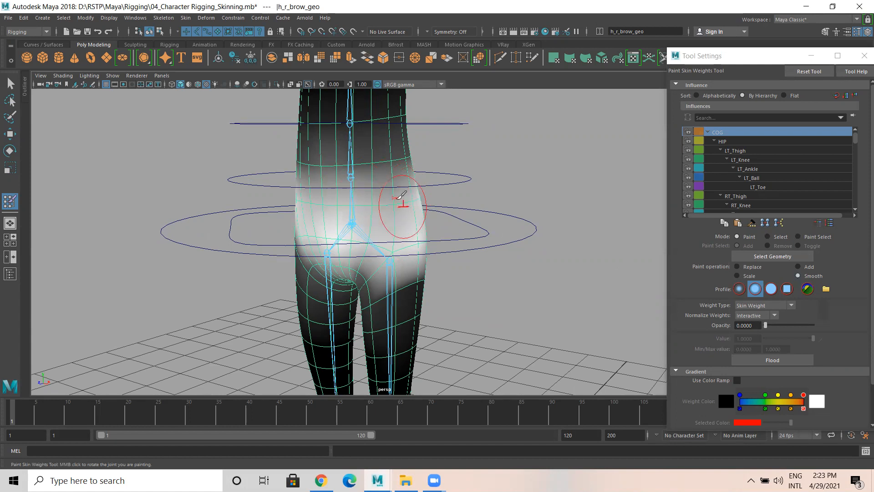
left_click_drag(403, 226, 422, 222, "alt")
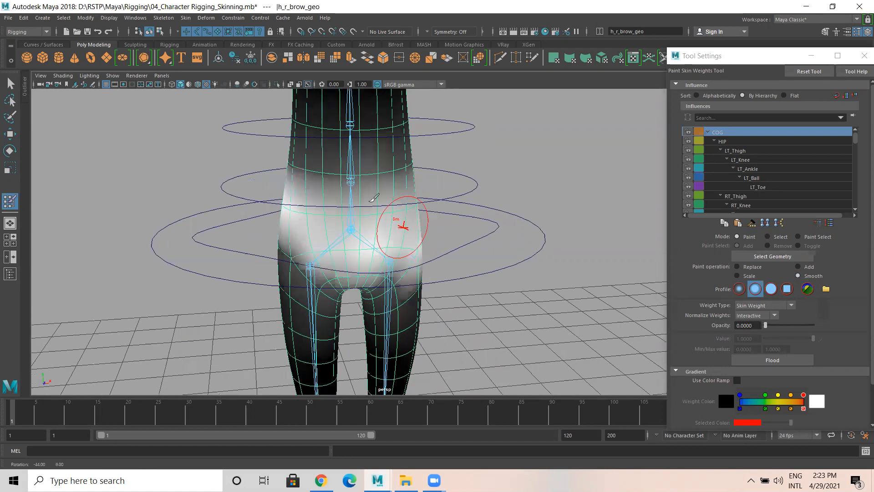
left_click_drag(373, 198, 336, 191, "alt")
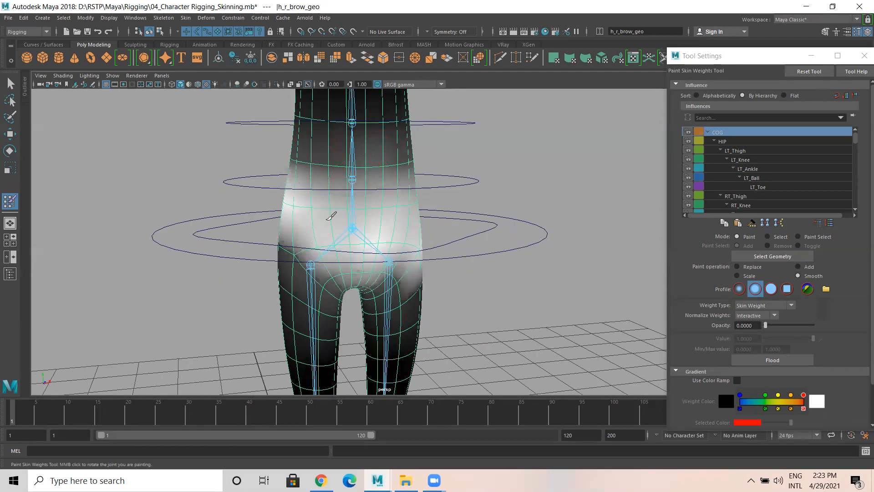
left_click_drag(388, 217, 456, 202, "alt")
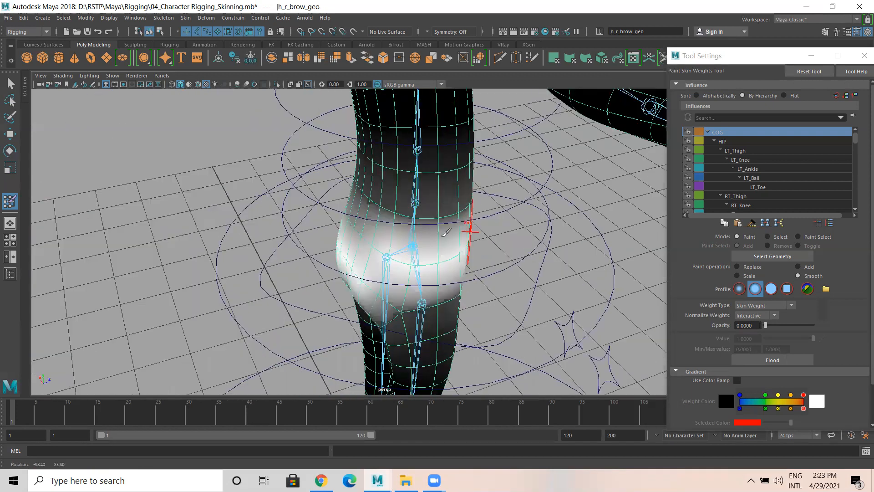
left_click_drag(441, 236, 433, 251, "alt")
mouse_move(363, 210)
left_mouse_down("alt")
mouse_move(430, 236)
mouse_move(448, 202)
mouse_move(374, 227)
left_mouse_up("alt")
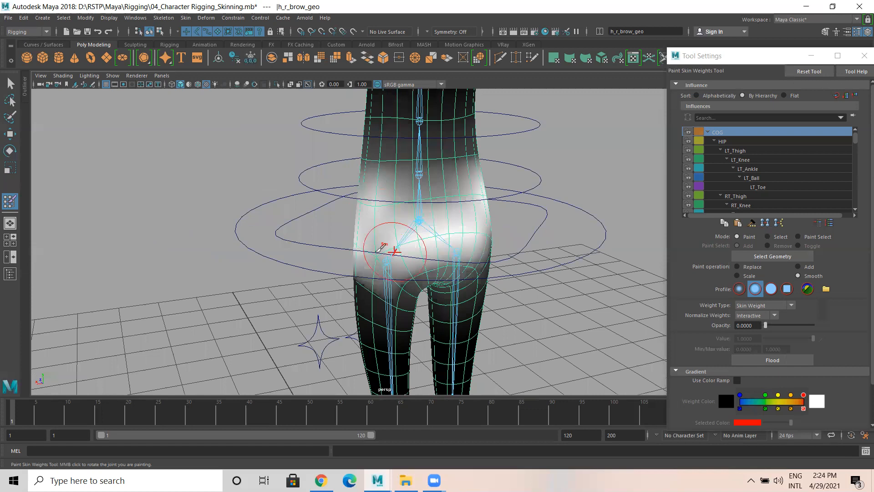
Make HIP the active influence in the Paint Skin Weights tool and examine its weights around the pelvis and upper thighs
left_click(722, 141)
left_click_drag(475, 214, 620, 225, "alt")
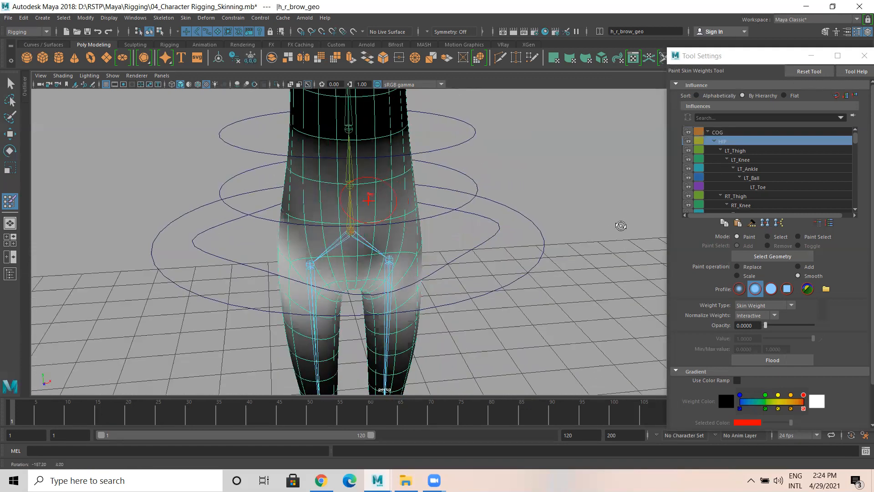
left_click_drag(355, 273, 341, 255, "alt")
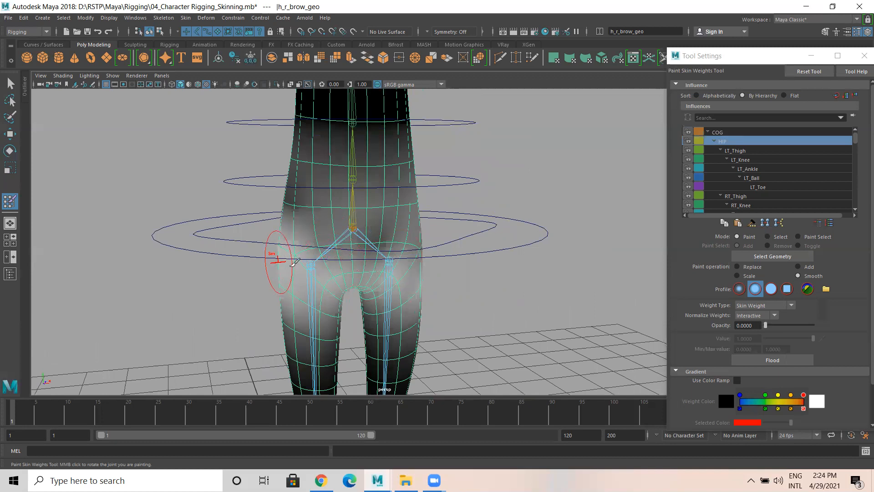
mouse_move(765, 325)
left_mouse_down()
mouse_move(777, 325)
mouse_move(765, 325)
left_mouse_up()
key("w")
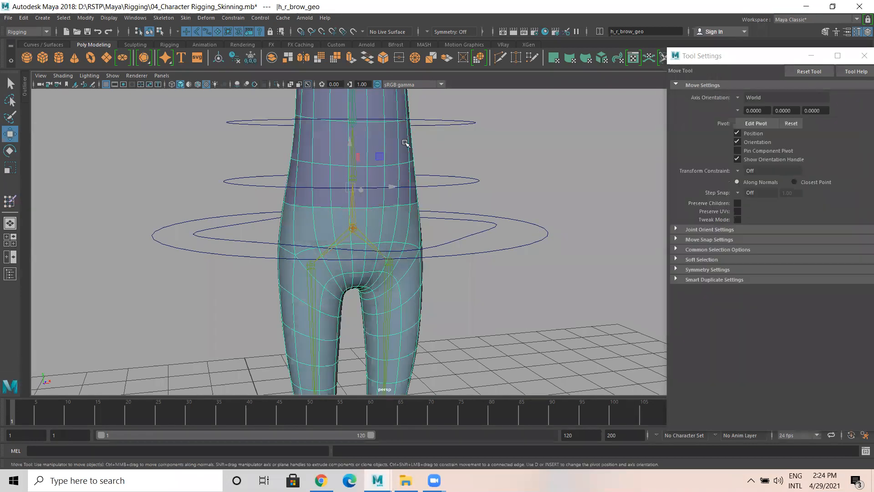
right_click_drag(397, 142, 360, 130)
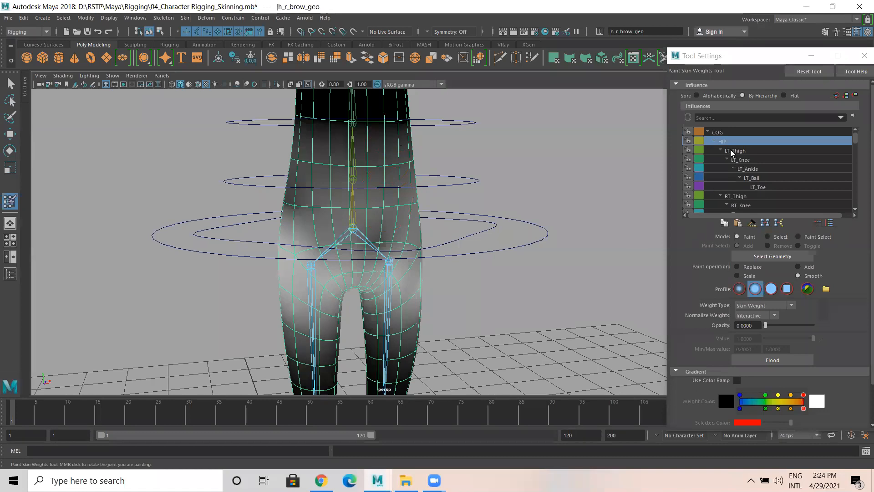
left_click(732, 152)
left_click(724, 141)
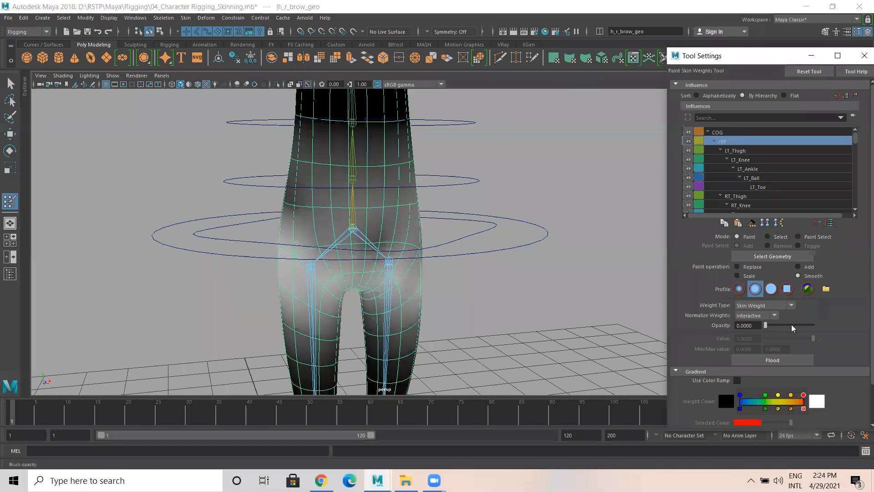
Try painting HIP weight across the lower waist using Replace at value 1, undo the stroke and lower the brush opacity to 0
left_click(738, 267)
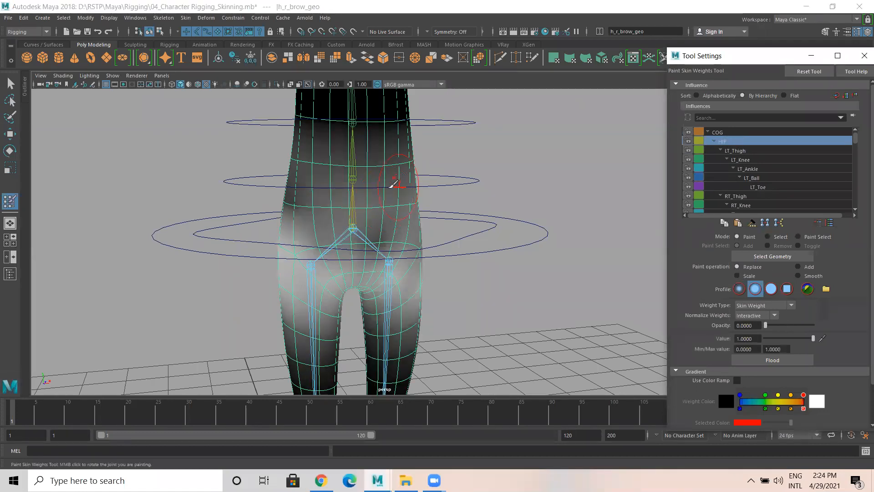
left_click_drag(390, 187, 315, 191)
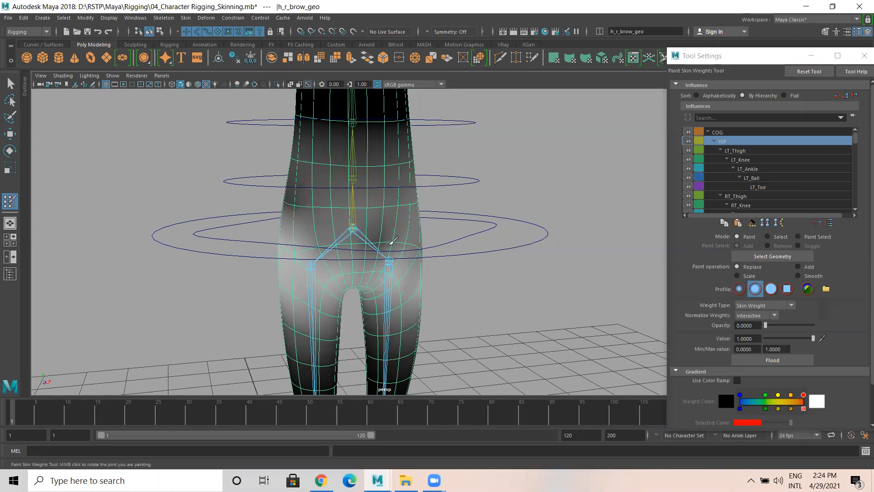
left_click(781, 322)
left_click_drag(368, 204, 397, 204)
key("ctrl+z")
left_click_drag(773, 326, 765, 326)
left_click(363, 200)
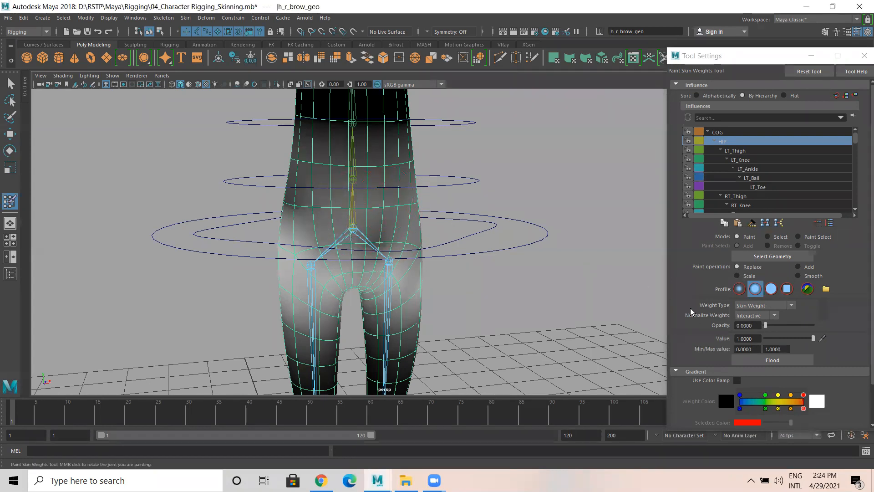
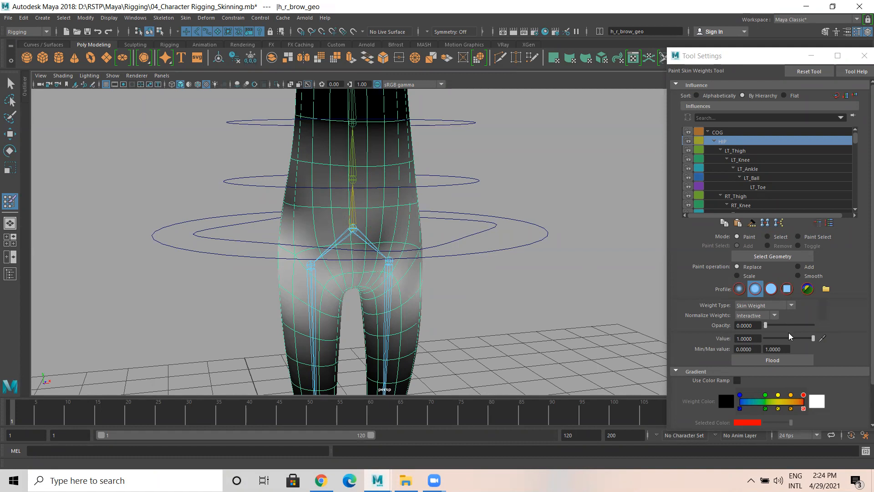
Set the brush value to 0, preview the HIP weights with the color ramp and turn the ramp off again
left_click(766, 325)
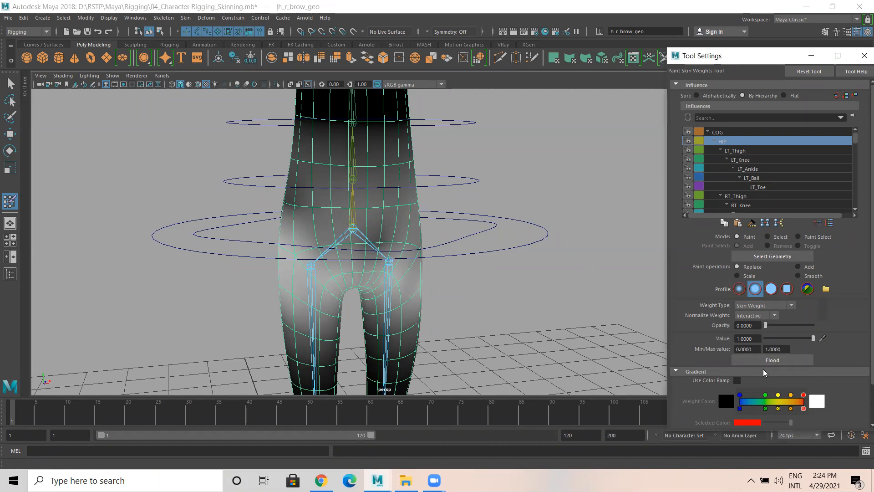
left_click_drag(772, 338, 759, 337)
scroll(819, 314, "down", 2)
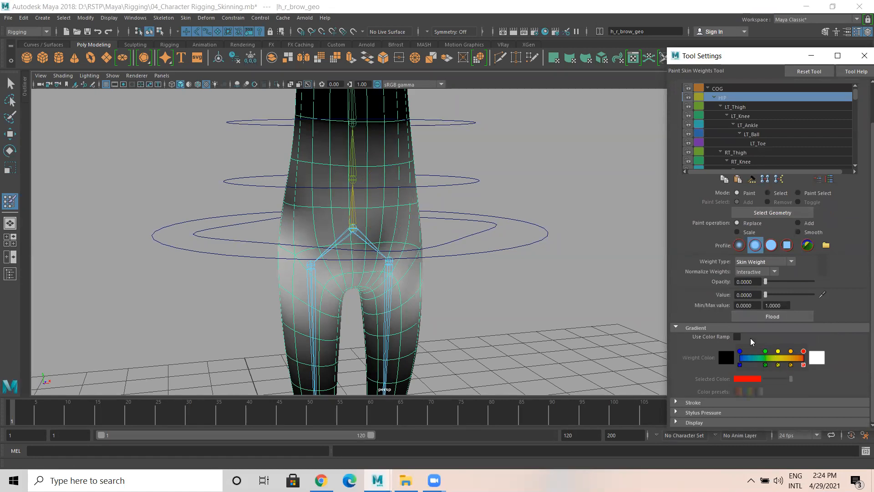
left_click(737, 336)
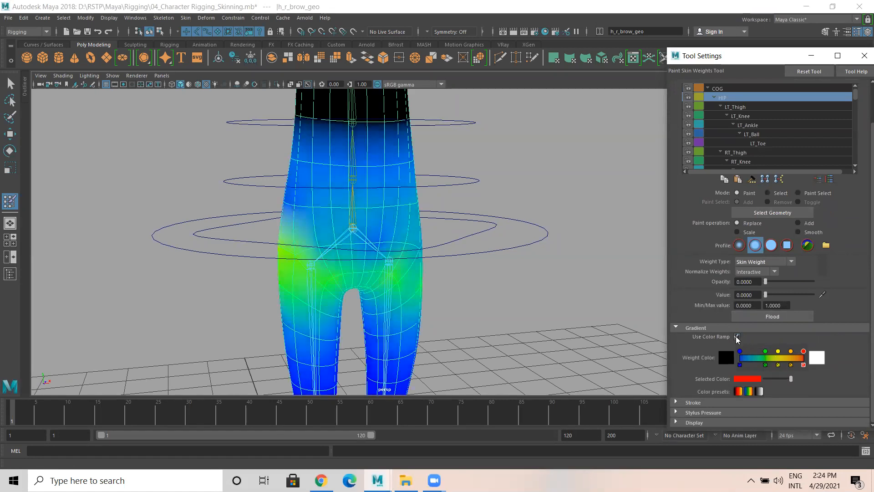
left_click(737, 337)
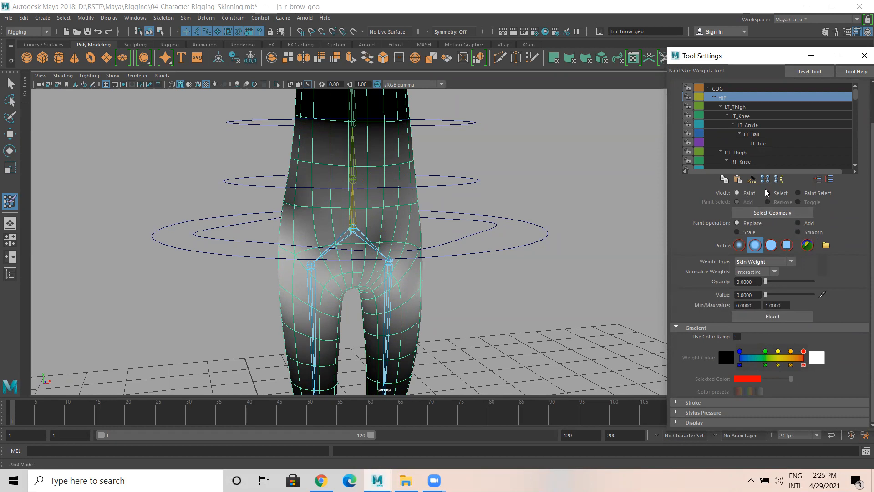
Try the Paint Select mode on the lower waist and return to Paint mode
left_click(815, 194)
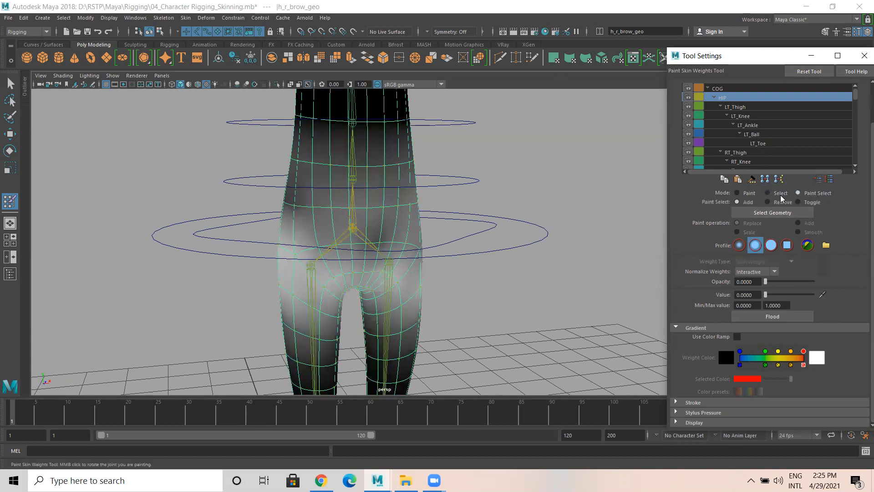
left_click(362, 207)
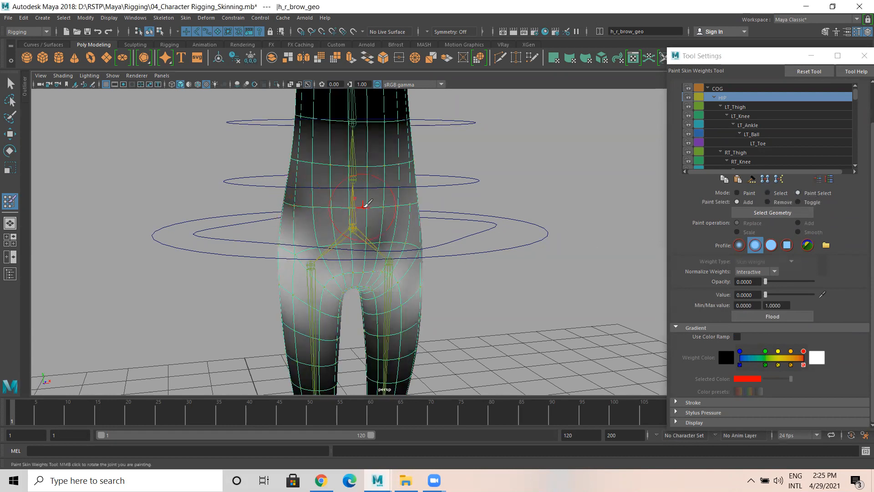
left_click(737, 193)
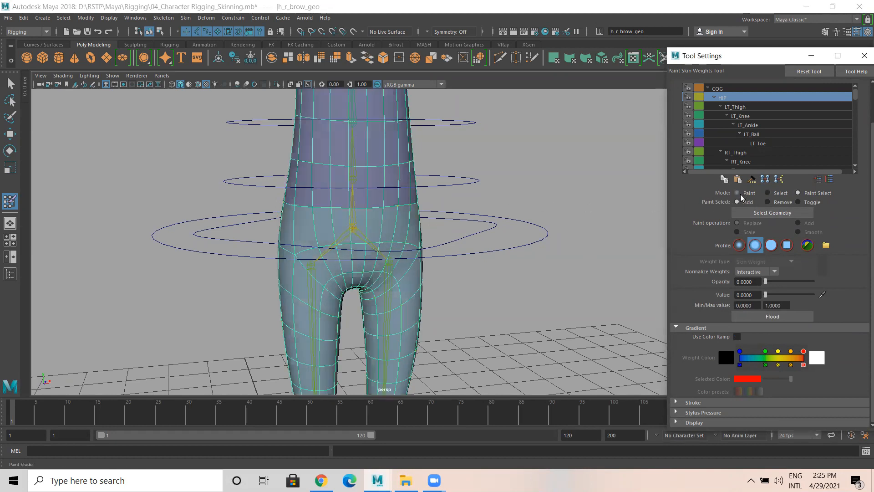
Leave weight painting for the Move tool and deselect the character mesh, with the whole body in view
key("w")
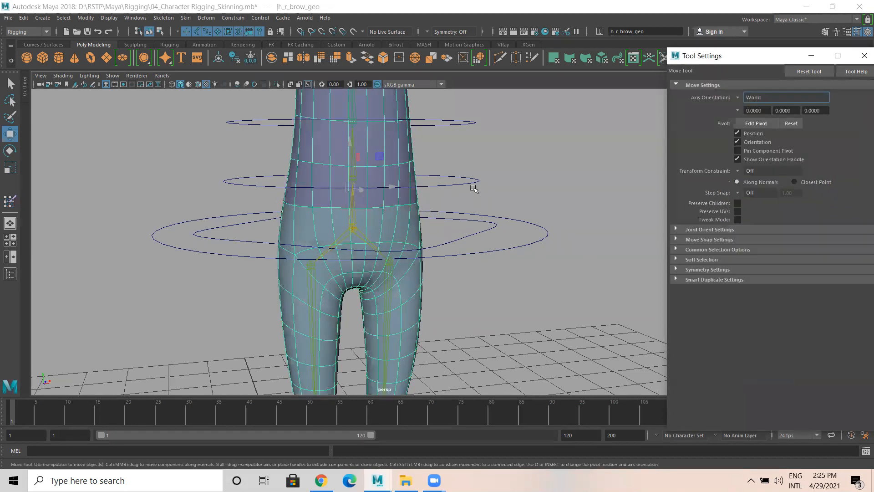
left_click(477, 227)
scroll(460, 241, "down", 6)
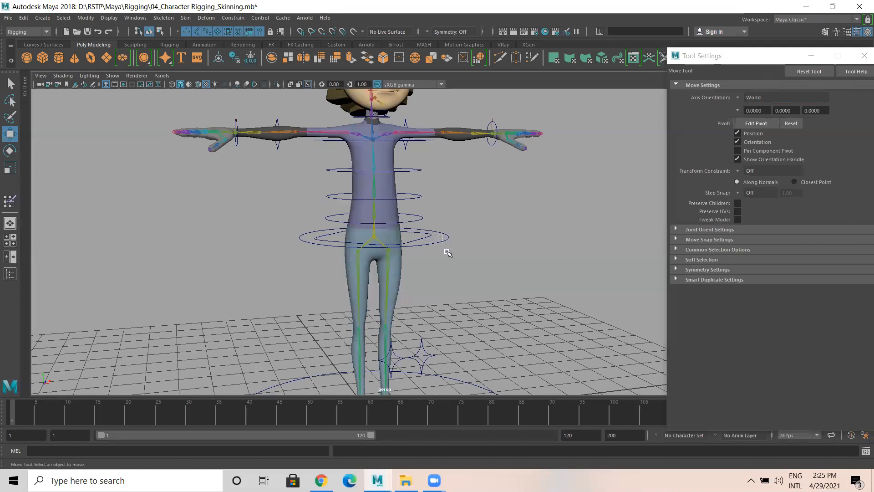
Test the skin binding by raising the hip-level COG control, and undo the move
left_click(431, 245)
left_click_drag(375, 198, 376, 174)
key("ctrl+z")
key("ctrl+z")
left_click_drag(458, 234, 434, 240, "alt")
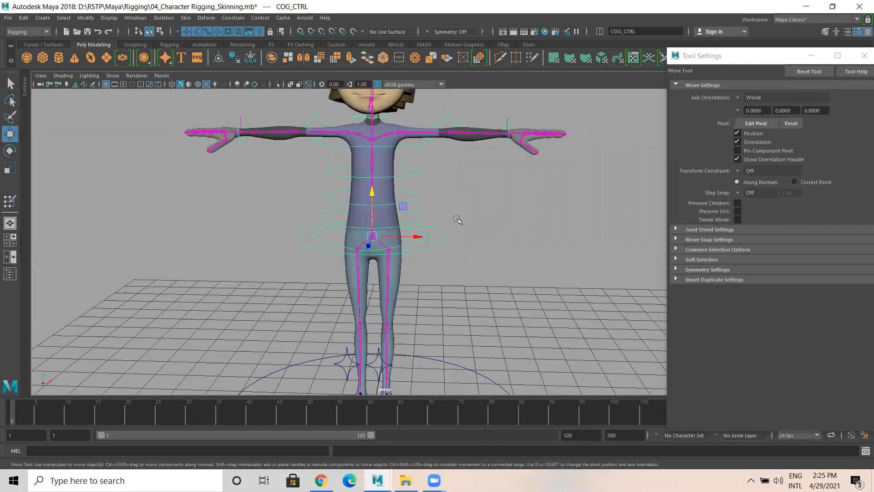
Unbind the skin from the character mesh
left_click(396, 176)
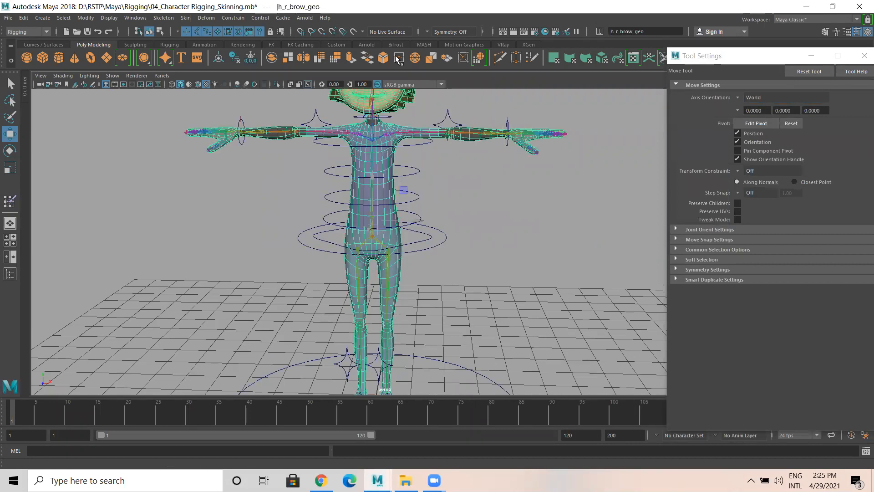
left_click(188, 18)
left_click(255, 59)
left_click(275, 163)
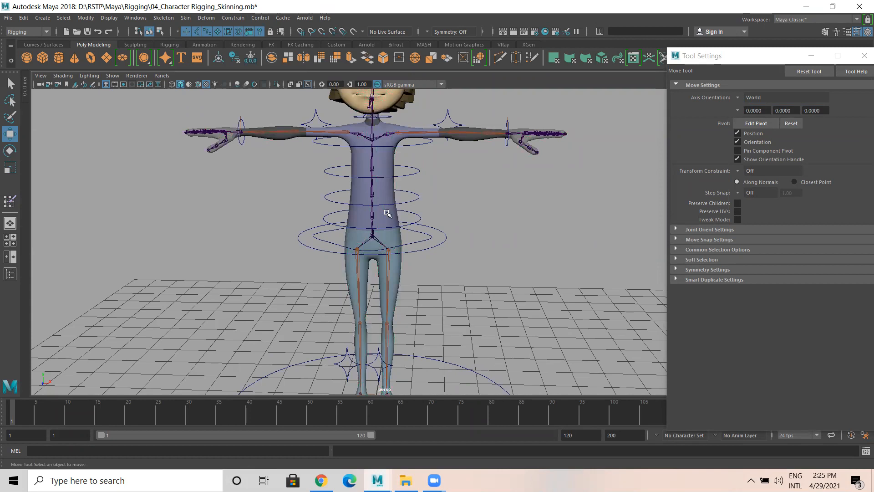
Delete the history of the unbound character mesh
left_click(390, 221)
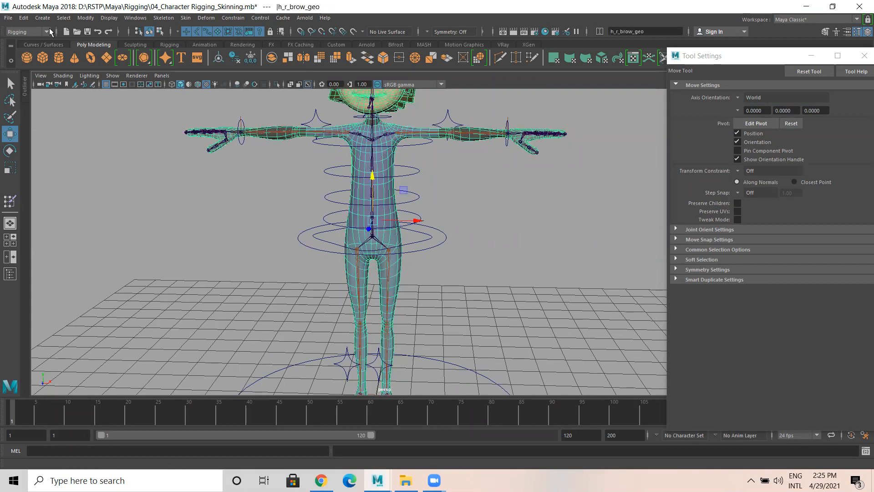
left_click(23, 18)
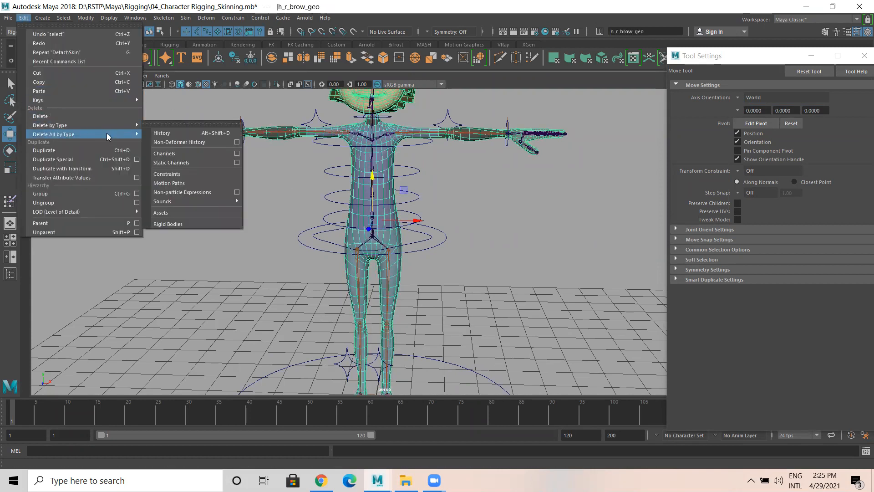
mouse_move(106, 134)
left_click(167, 145)
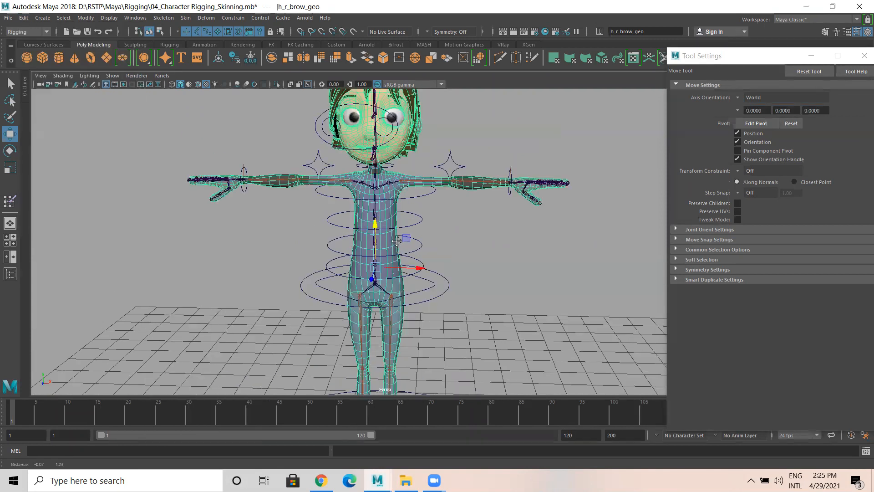
key("f")
left_click(23, 18)
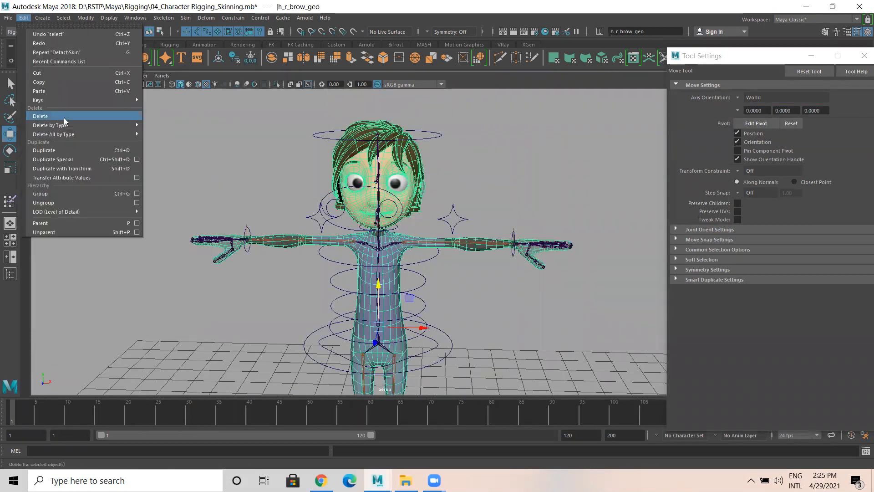
mouse_move(68, 127)
left_click(173, 134)
left_click(254, 152)
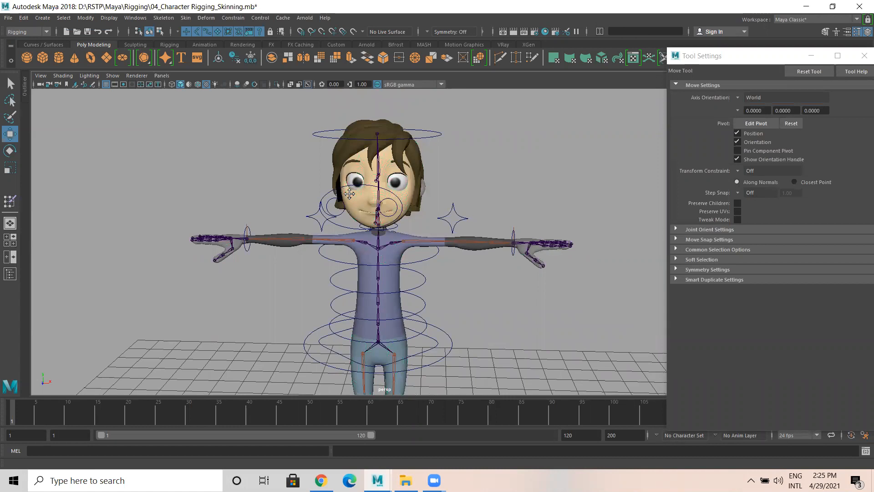
Bind the character mesh to the skeleton again with Bind Skin, using the COG root joint
scroll(399, 214, "up", 3)
left_click(399, 214)
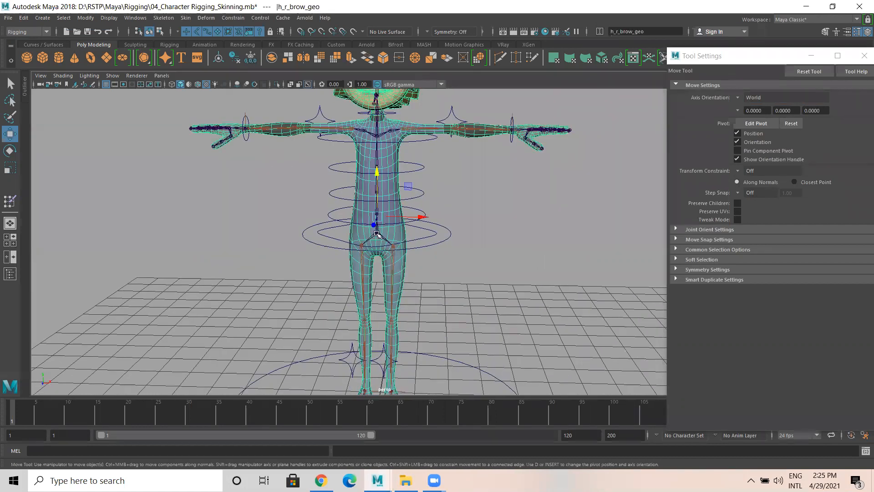
left_click(387, 239)
key("Up")
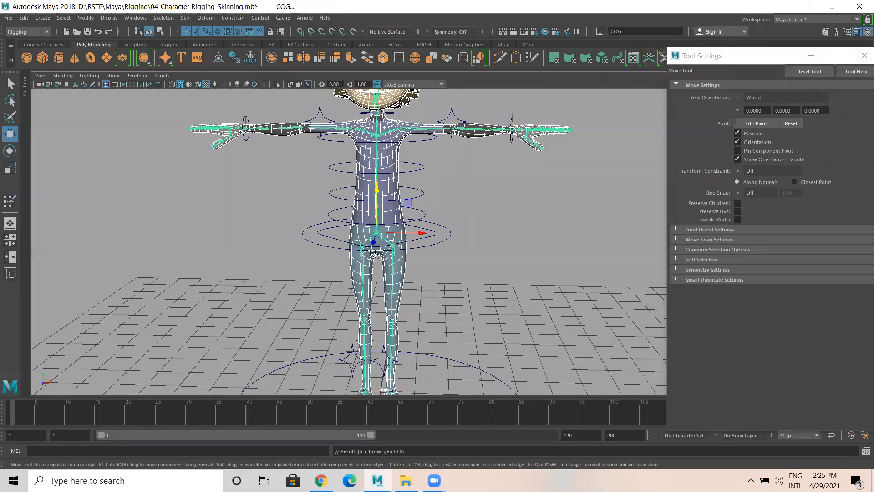
left_click(186, 18)
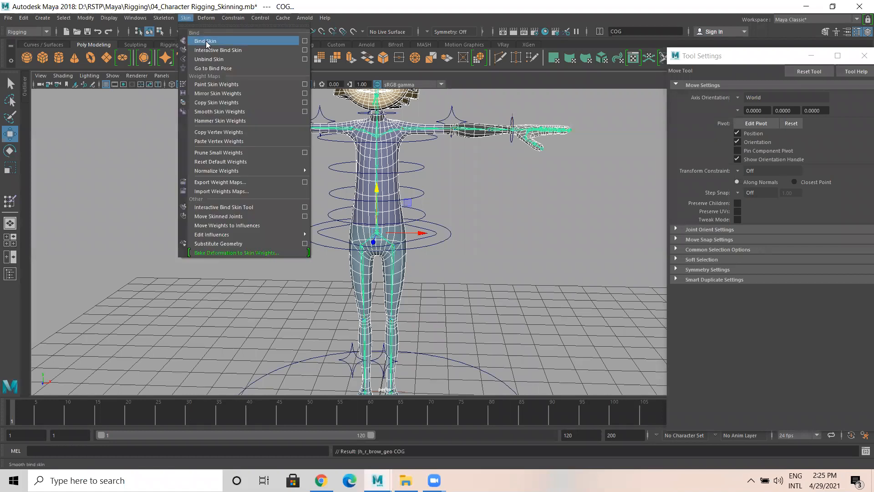
left_click(203, 39)
left_click(250, 178)
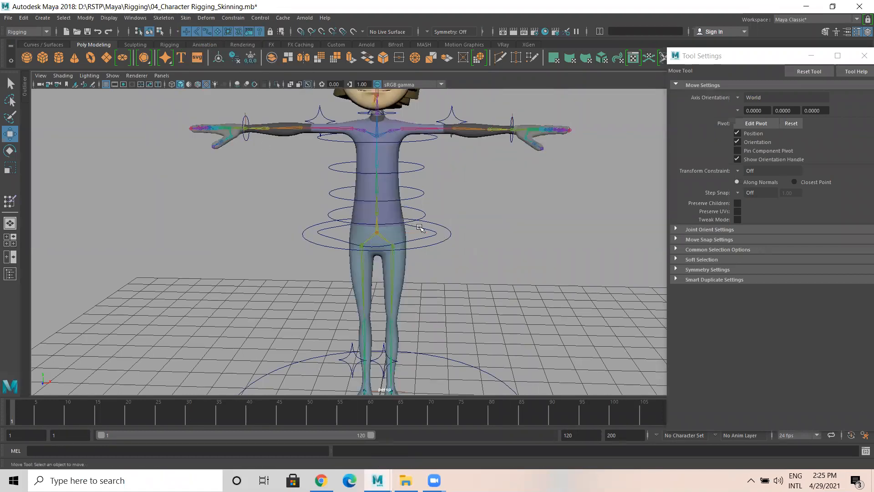
Start the Paint Skin Weights tool on the character mesh, framing the hip area
left_click(394, 206)
right_click_drag(395, 206, 332, 191)
scroll(350, 269, "up", 3)
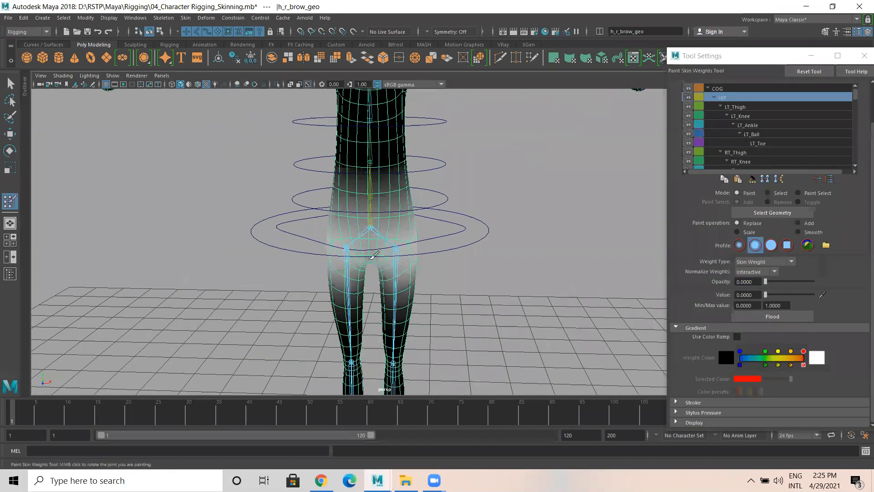
scroll(373, 256, "up", 3)
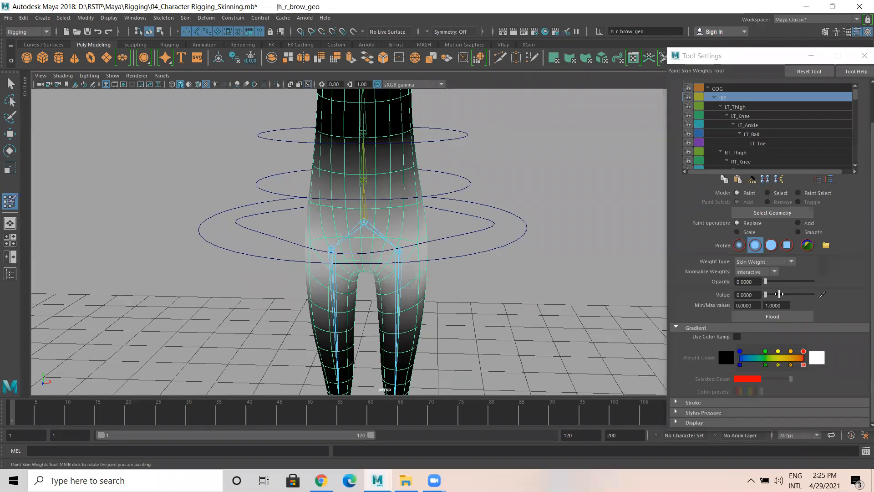
Set the paint value to 1 and try to paint HIP weights across the pelvis
left_click_drag(767, 281, 772, 279)
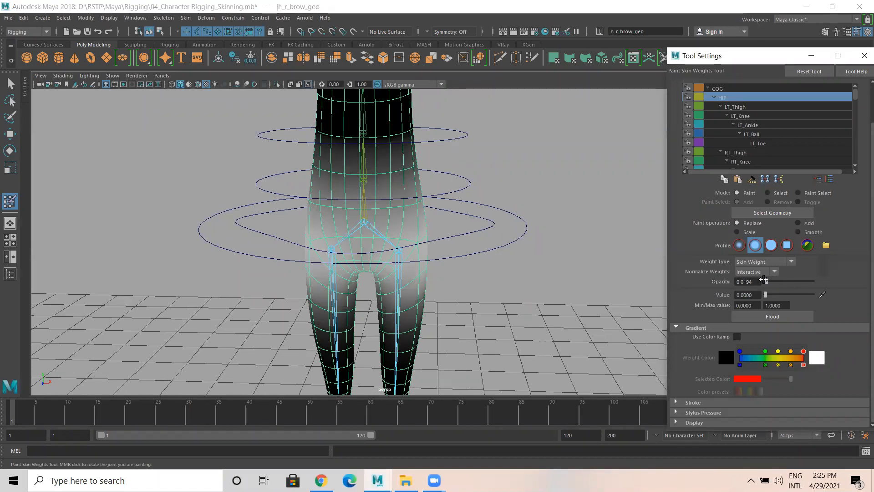
left_click_drag(769, 296, 819, 302)
mouse_move(365, 197)
left_mouse_down()
mouse_move(391, 199)
mouse_move(372, 232)
mouse_move(404, 261)
left_mouse_up()
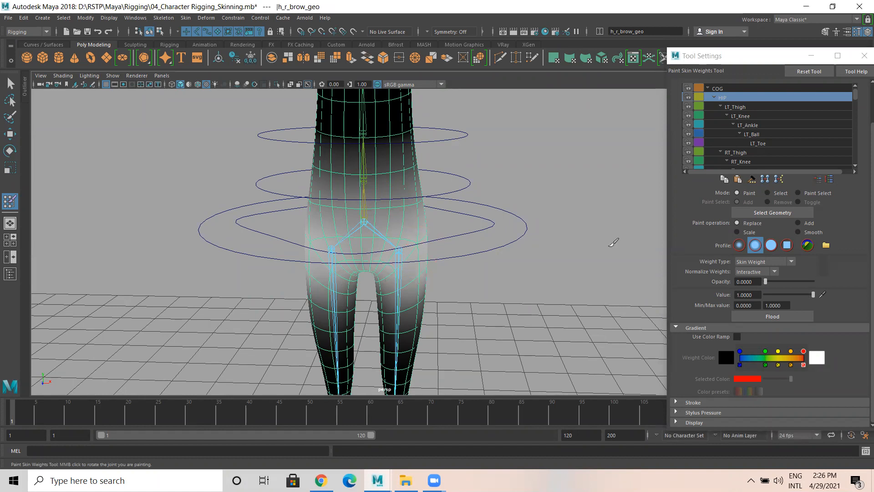
Select LT_Thigh as the influence joint to paint, framing both thighs
left_click(733, 107)
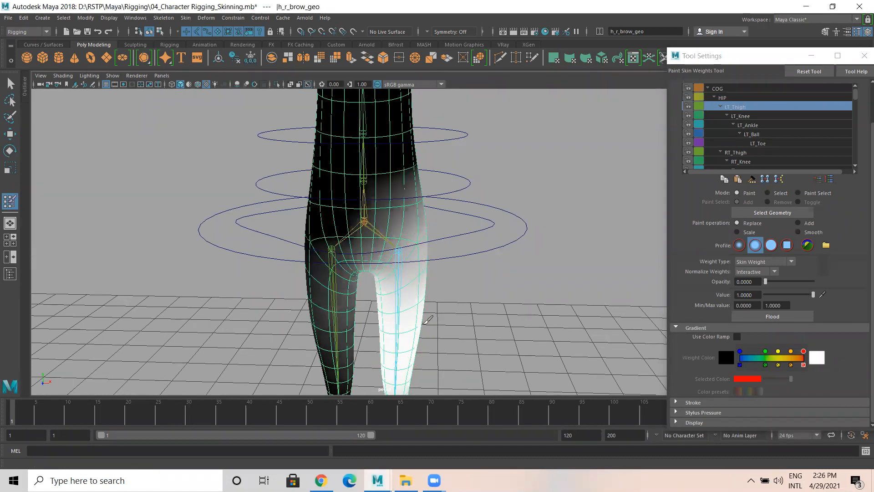
left_click_drag(428, 319, 426, 297, "alt")
middle_click_drag(447, 317, 459, 227, "alt")
left_click_drag(430, 290, 400, 313, "alt")
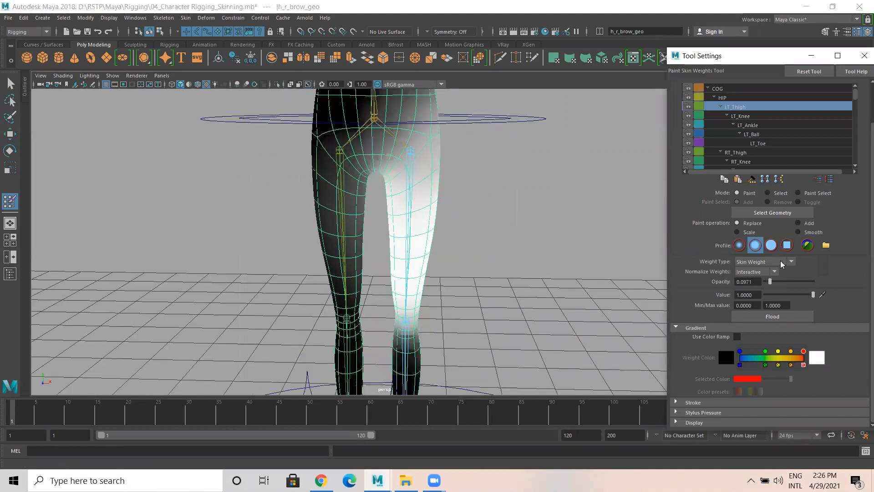
left_click(792, 262)
left_click(816, 269)
left_click(779, 272)
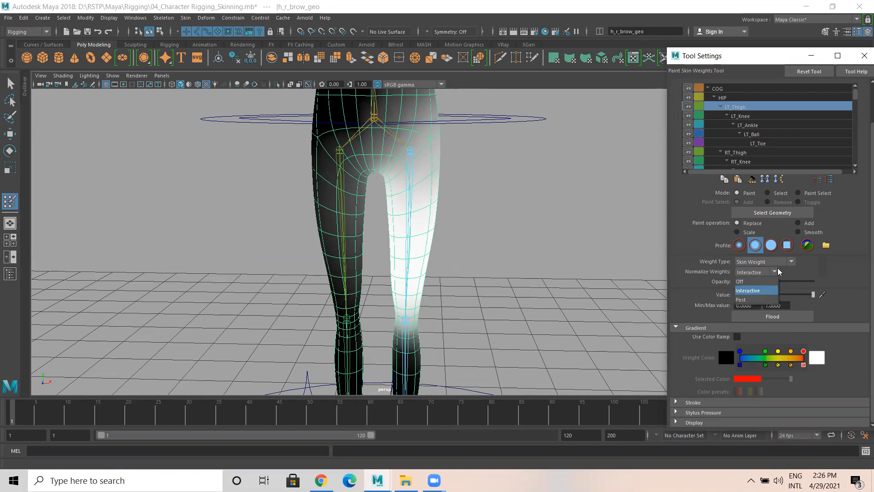
left_click(813, 276)
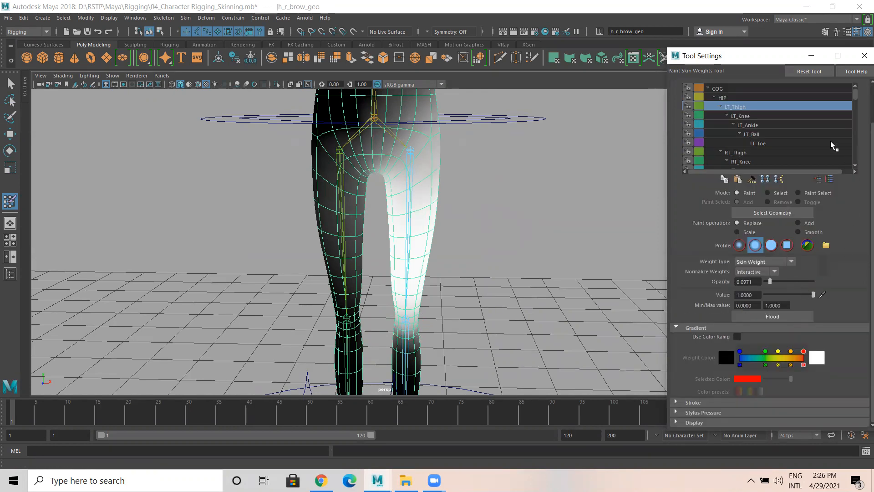
Reset the Paint Skin Weights settings, then paint a test stroke on the left thigh and undo it
left_click(804, 72)
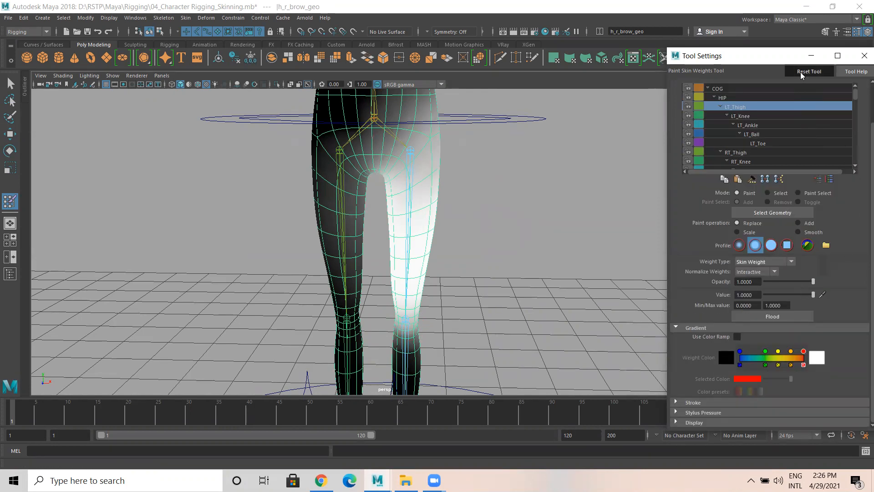
left_click_drag(395, 222, 421, 258)
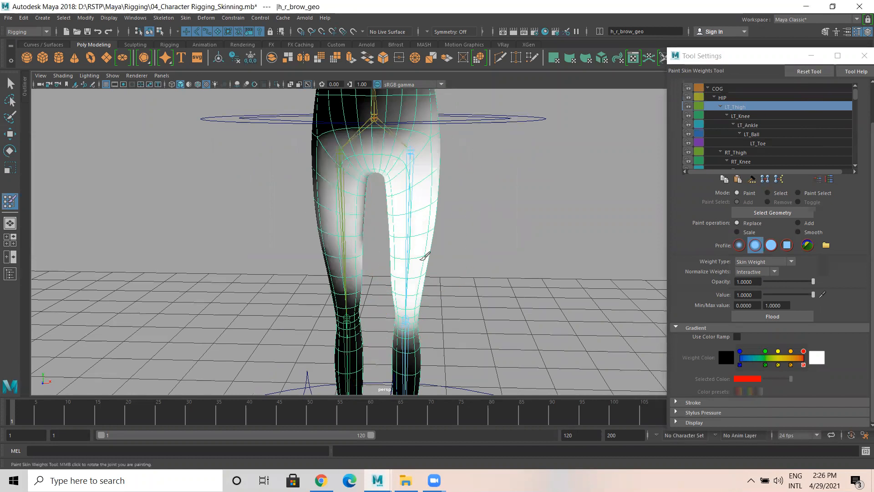
key("ctrl+z")
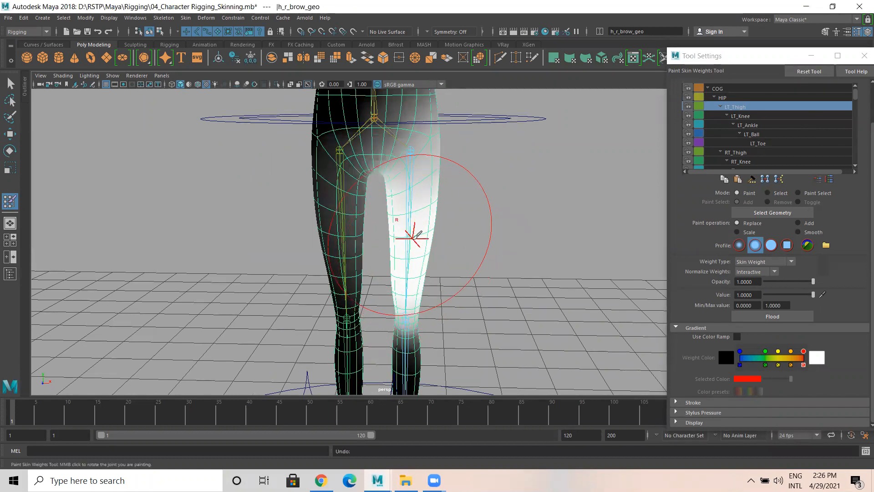
Shrink the brush radius to about 0.19, then try a stroke on the upper left thigh and undo it
key("b")
left_click_drag(409, 234, 379, 225)
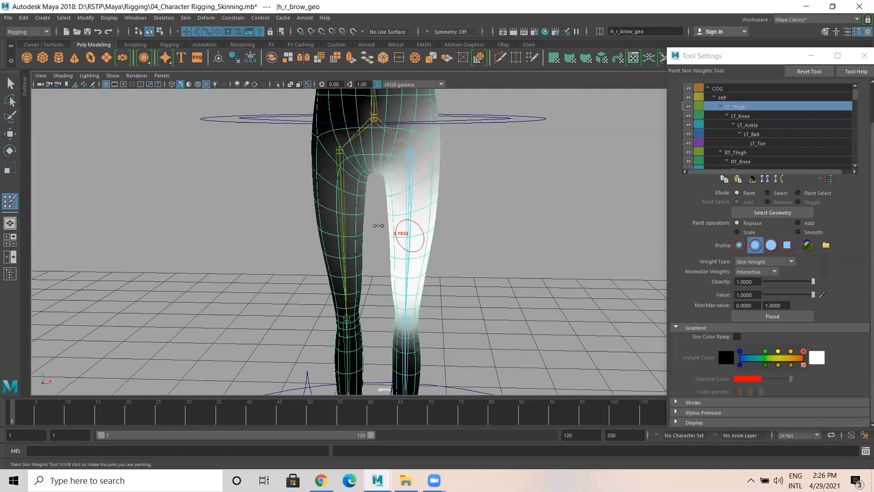
mouse_move(394, 155)
left_mouse_down()
mouse_move(404, 147)
mouse_move(411, 183)
left_mouse_up()
key("ctrl+z")
Set opacity to 0.4563 and value to 0.0971, and paint down the LT_Thigh weights on the upper left thigh
left_click_drag(779, 282, 772, 283)
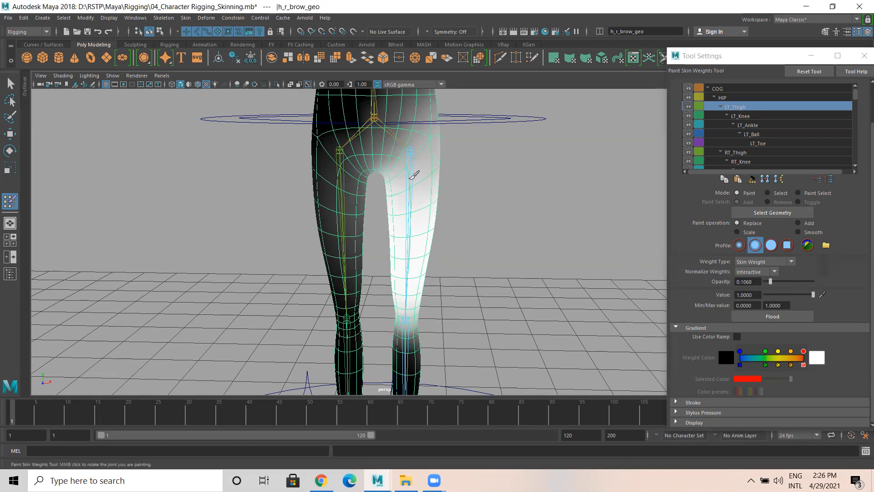
mouse_move(770, 281)
left_mouse_down()
mouse_move(787, 281)
mouse_move(771, 295)
left_mouse_up()
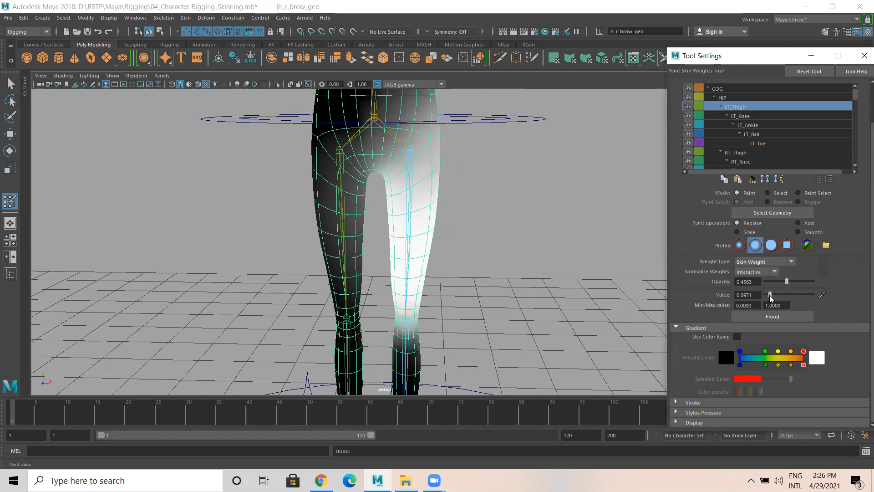
left_click_drag(422, 157, 410, 225)
Set the paint value to 0, remove LT_Thigh weights around the left knee, and raise the opacity to 1
left_click_drag(770, 295, 763, 294)
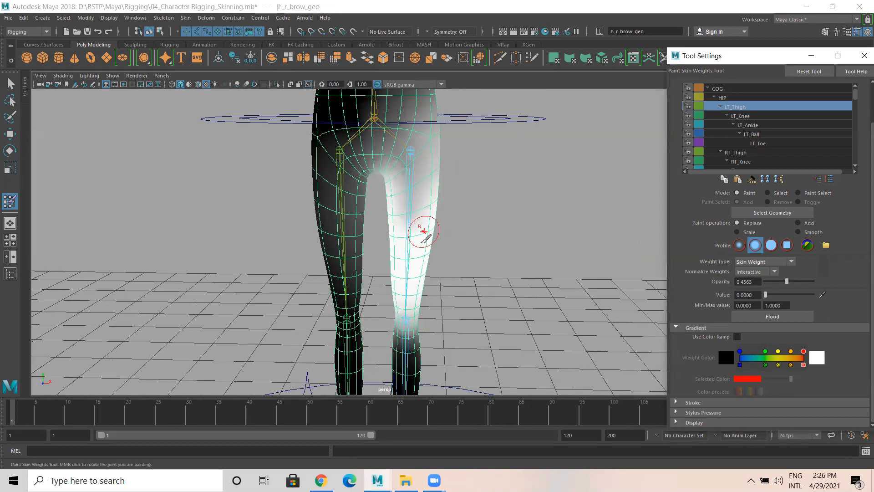
left_click_drag(400, 303, 424, 325)
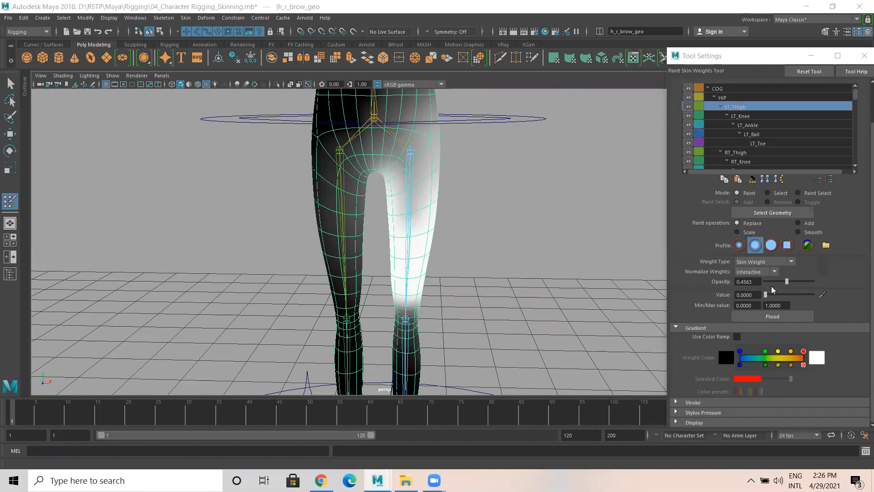
left_click_drag(793, 282, 820, 283)
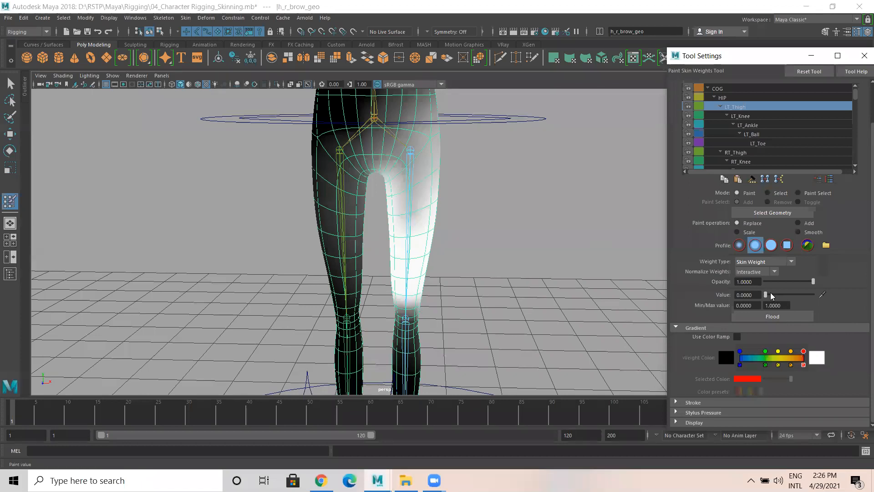
left_click_drag(433, 278, 404, 134, "alt")
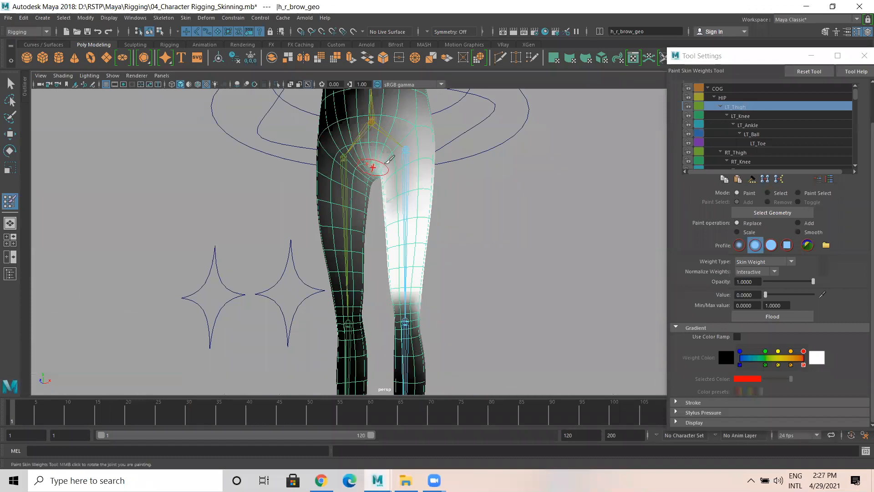
mouse_move(418, 312)
left_mouse_down()
mouse_move(434, 299)
mouse_move(395, 305)
mouse_move(405, 310)
mouse_move(373, 331)
left_mouse_up()
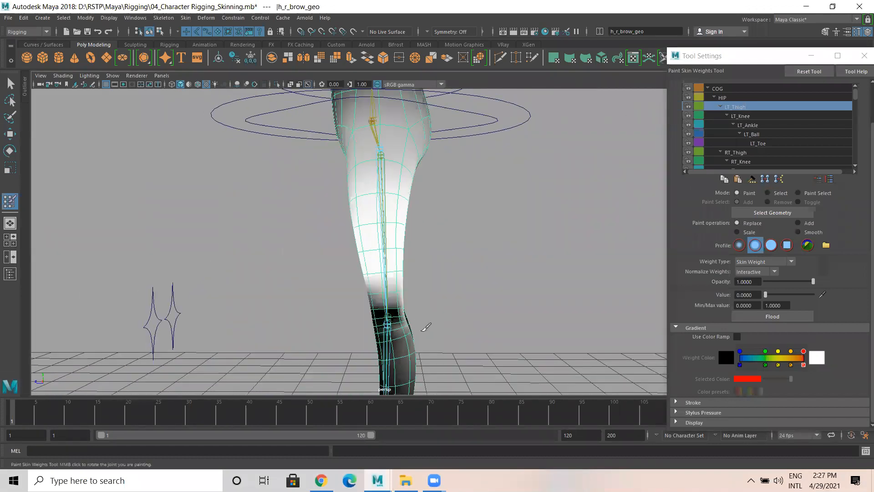
Paint out the remaining LT_Thigh weights on the left calf, the back of the knee and the lower thigh
middle_click_drag(425, 322, 481, 212, "alt")
left_click_drag(469, 240, 454, 225, "alt")
left_click_drag(511, 220, 378, 198, "alt")
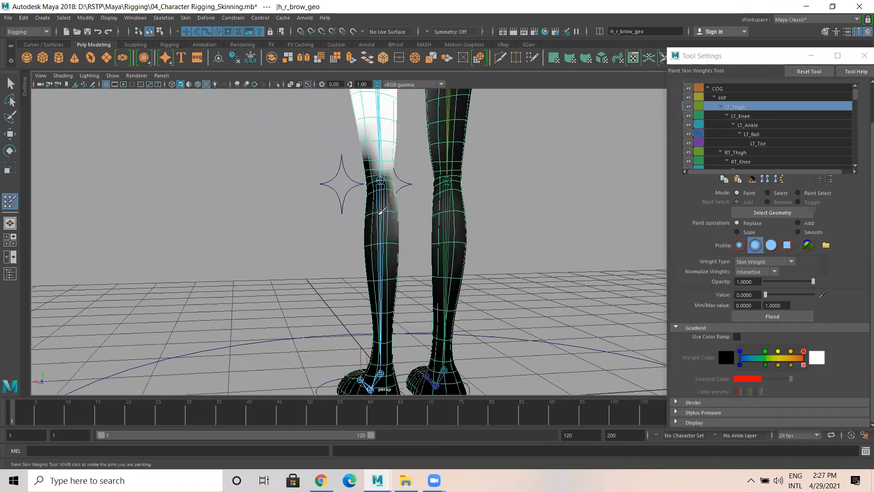
left_click_drag(392, 271, 364, 265, "alt")
left_click_drag(347, 182, 348, 199, "alt")
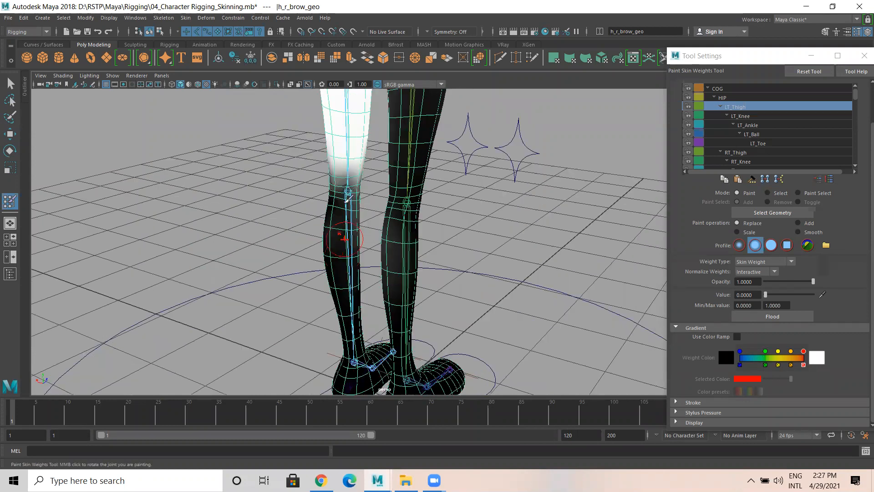
left_click_drag(354, 246, 423, 207, "alt")
left_click_drag(416, 168, 442, 242, "alt")
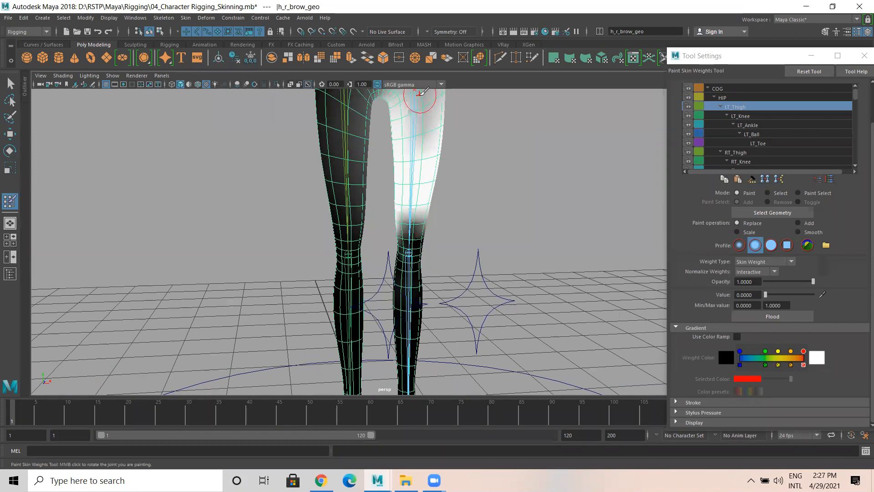
mouse_move(396, 185)
left_mouse_down()
mouse_move(446, 182)
mouse_move(403, 204)
mouse_move(444, 210)
mouse_move(395, 203)
left_mouse_up()
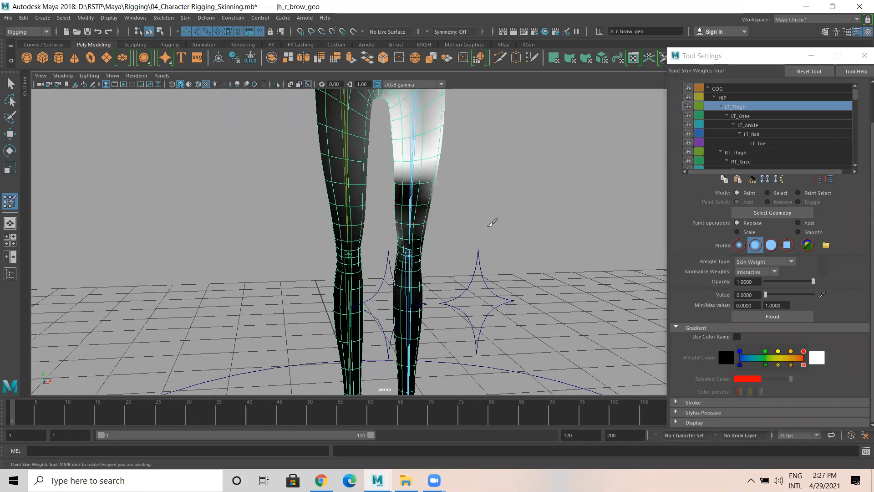
Switch the paint operation to Smooth and blend the lower edge of the LT_Thigh weights on the left thigh
left_click_drag(493, 223, 387, 223, "alt")
mouse_move(412, 191)
left_mouse_down("alt")
mouse_move(451, 190)
mouse_move(434, 200)
mouse_move(439, 225)
left_mouse_up("alt")
mouse_move(459, 256)
left_mouse_down("alt")
mouse_move(388, 272)
mouse_move(385, 259)
left_mouse_up("alt")
mouse_move(382, 227)
left_mouse_down("alt")
mouse_move(390, 232)
mouse_move(350, 207)
mouse_move(358, 257)
left_mouse_up("alt")
left_click_drag(361, 220, 486, 231, "alt")
left_click(798, 232)
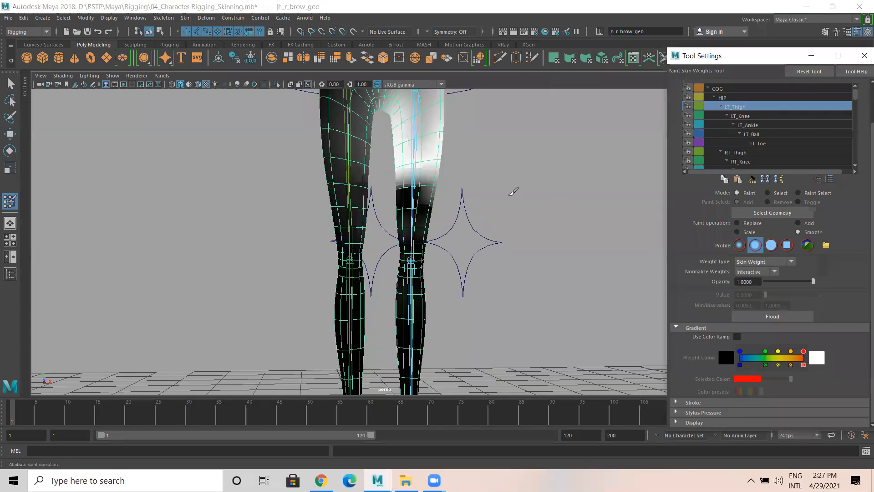
mouse_move(419, 192)
left_mouse_down()
mouse_move(401, 184)
mouse_move(368, 195)
left_mouse_up()
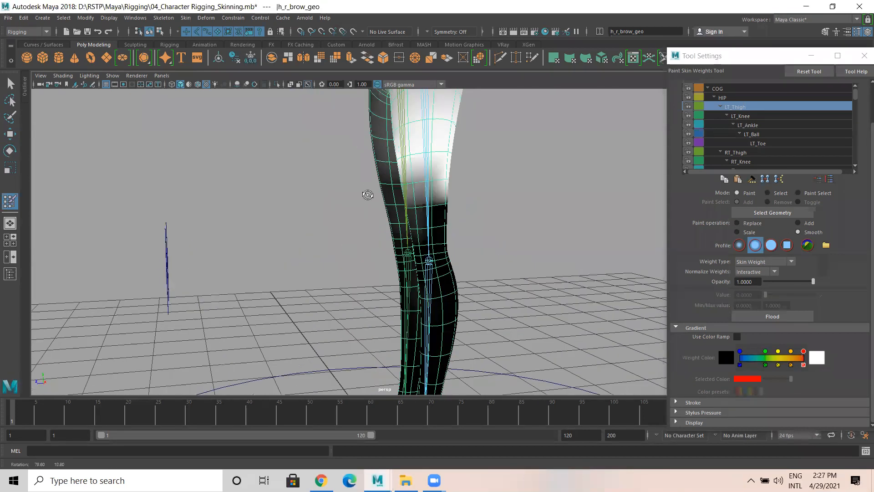
mouse_move(428, 178)
left_mouse_down("alt")
mouse_move(423, 155)
mouse_move(385, 180)
mouse_move(438, 191)
mouse_move(394, 193)
left_mouse_up("alt")
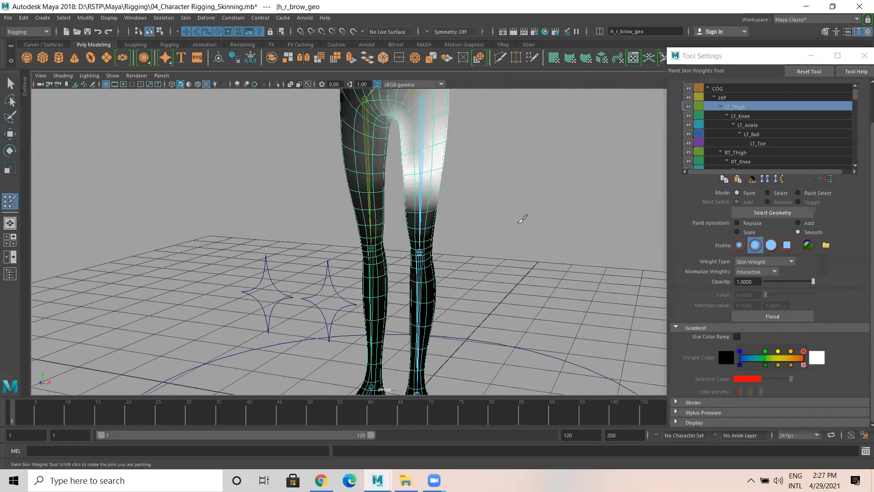
Switch the operation back to Replace and paint out the LT_Thigh weights that spill onto the right thigh and pelvis
left_click(738, 223)
middle_click_drag(374, 158, 473, 223, "alt")
left_click_drag(472, 222, 488, 192, "alt")
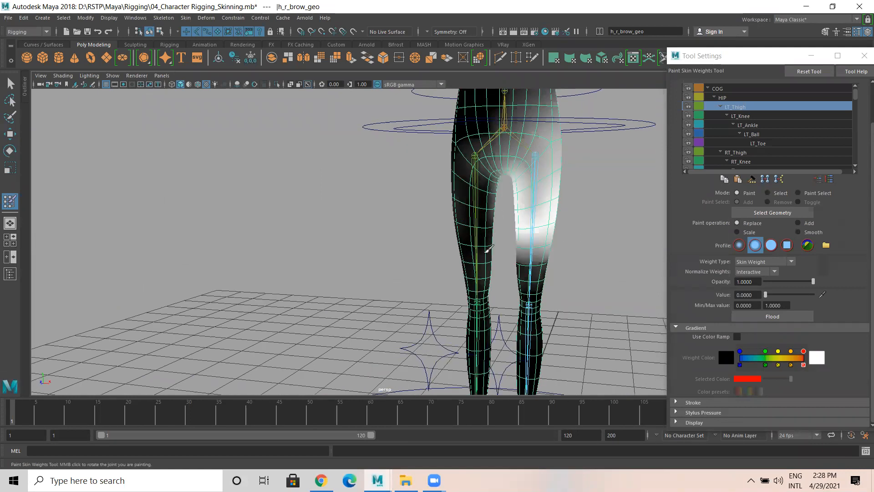
left_click_drag(461, 233, 492, 186, "alt")
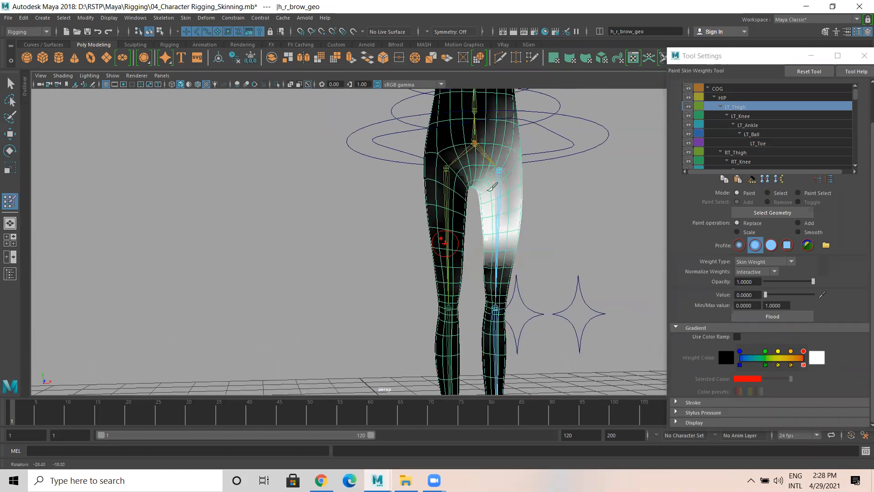
left_click_drag(467, 145, 579, 264, "alt")
mouse_move(356, 191)
left_mouse_down("alt")
mouse_move(321, 151)
mouse_move(292, 151)
mouse_move(310, 146)
mouse_move(293, 180)
mouse_move(324, 249)
mouse_move(351, 212)
mouse_move(360, 316)
mouse_move(367, 242)
left_mouse_up("alt")
left_click_drag(421, 258, 451, 230, "alt")
mouse_move(389, 269)
left_mouse_down("alt")
mouse_move(324, 285)
mouse_move(349, 287)
left_mouse_up("alt")
Select the LT_Knee influence, inspect its weights down to the foot, and flood them to 0
left_click(741, 115)
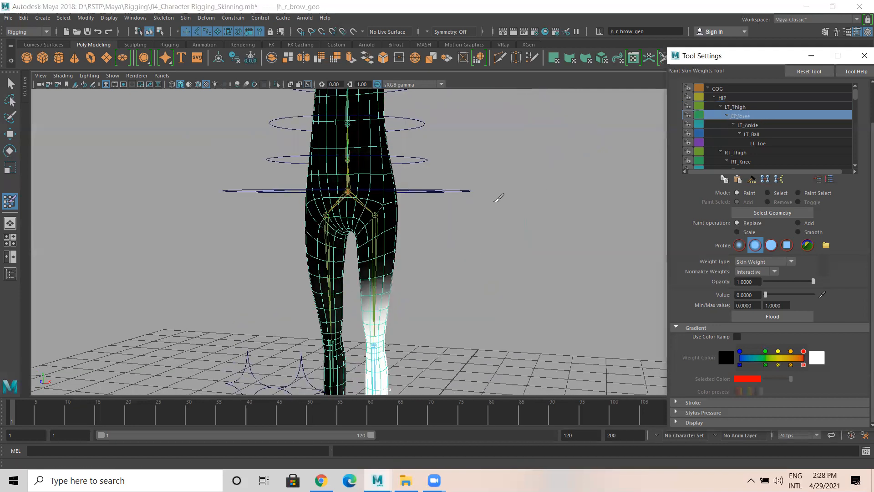
middle_click_drag(498, 197, 470, 148, "alt")
right_click_drag(427, 235, 408, 233, "alt")
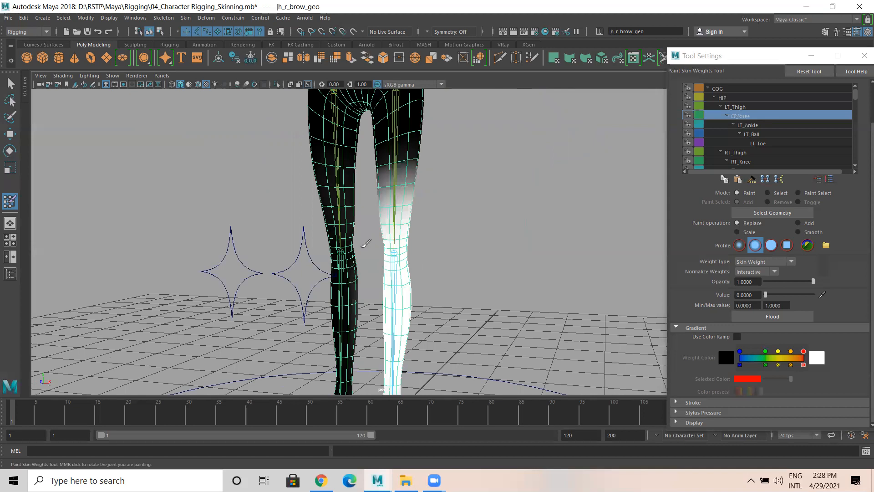
mouse_move(445, 299)
middle_mouse_down("alt")
mouse_move(463, 219)
mouse_move(664, 260)
middle_mouse_up("alt")
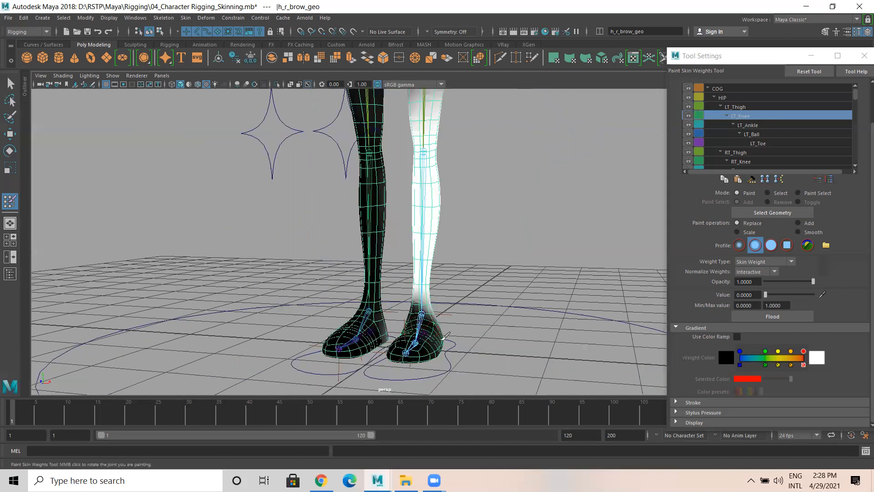
left_click_drag(414, 314, 372, 316, "alt")
mouse_move(324, 335)
left_mouse_down("alt")
mouse_move(402, 305)
mouse_move(372, 321)
mouse_move(390, 285)
left_mouse_up("alt")
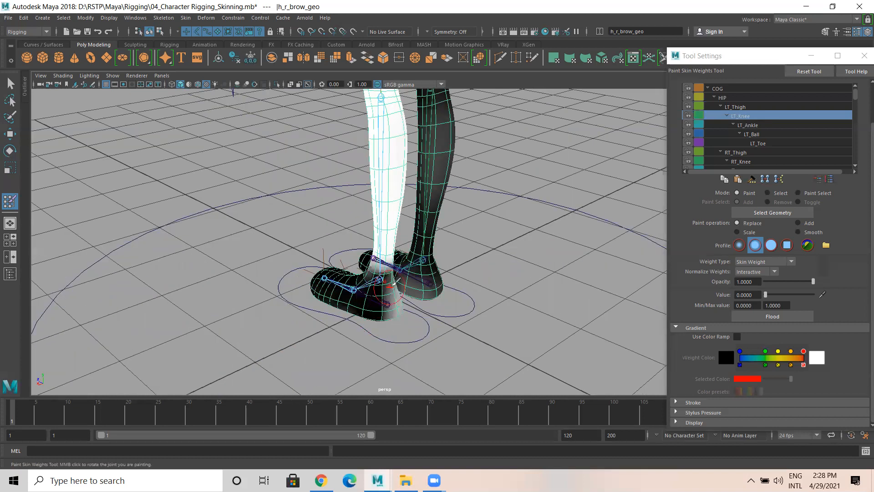
left_click_drag(533, 307, 503, 300, "alt")
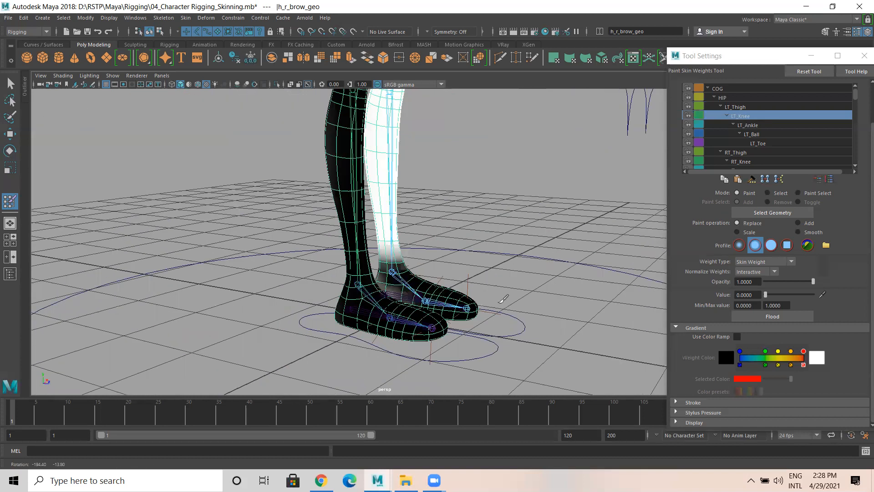
left_click_drag(409, 317, 383, 305, "alt")
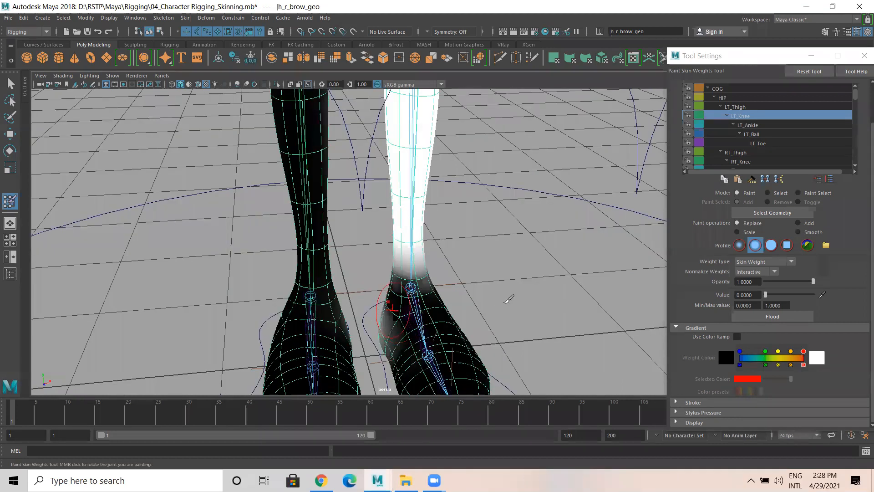
scroll(418, 291, "down", 5)
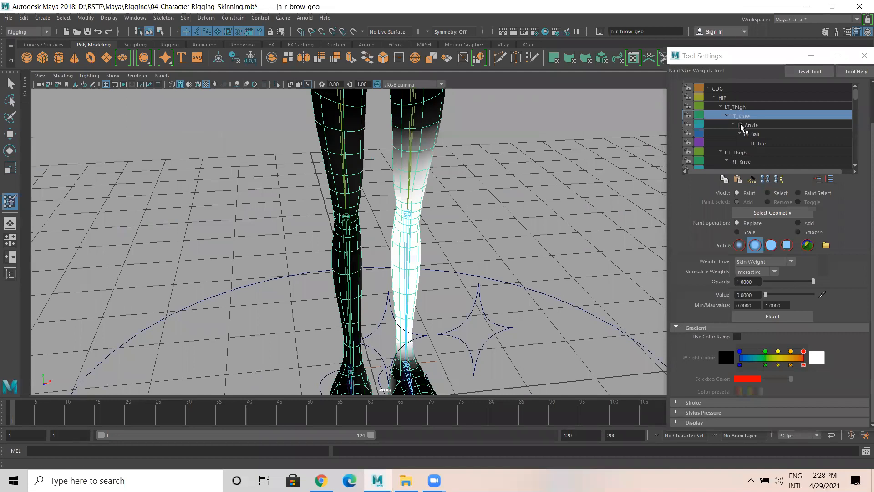
left_click(751, 316)
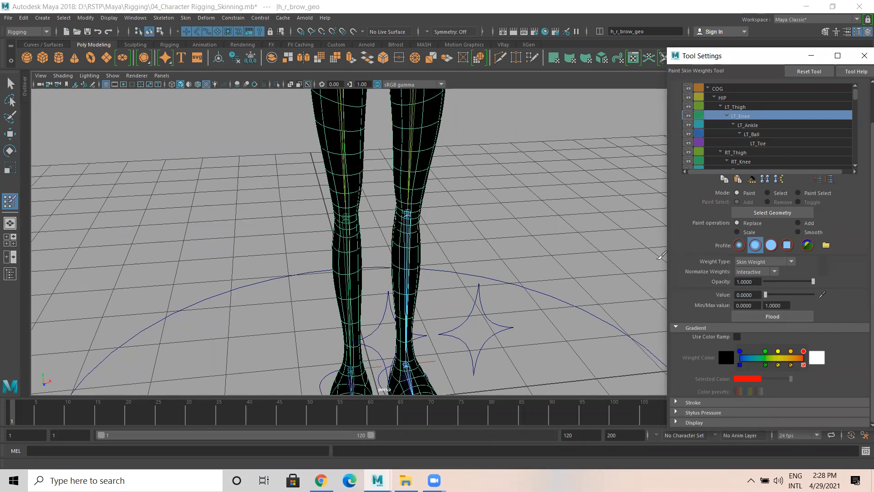
left_click_drag(370, 197, 354, 183, "alt")
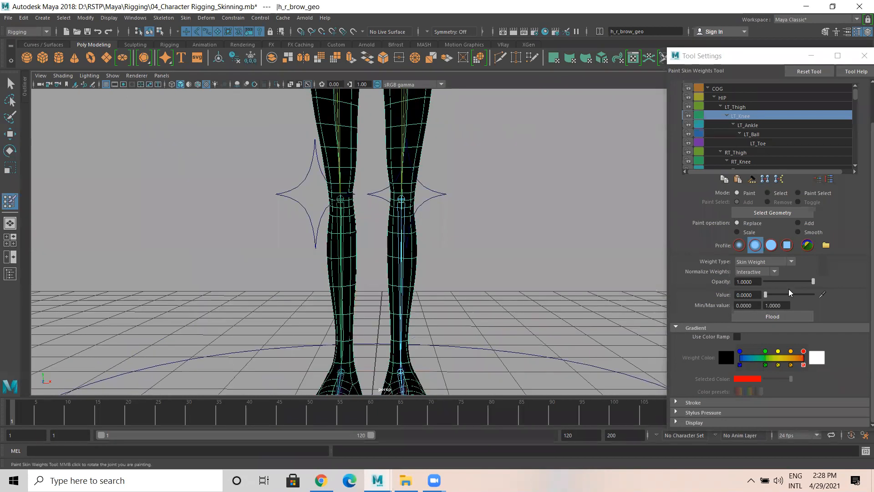
Set the paint value to 1 and paint full LT_Knee weights in a band all around the left knee
left_click_drag(766, 295, 825, 295)
scroll(510, 220, "up", 4)
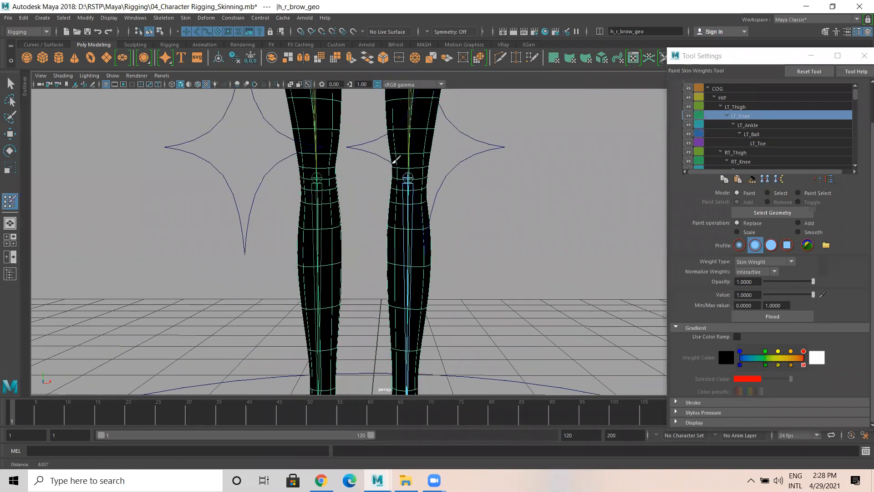
scroll(395, 160, "up", 2)
left_click_drag(433, 173, 459, 178)
left_click_drag(464, 179, 246, 182, "alt")
mouse_move(369, 157)
left_mouse_down("alt")
mouse_move(341, 167)
mouse_move(593, 169)
mouse_move(535, 170)
left_mouse_up("alt")
mouse_move(441, 168)
left_mouse_down()
mouse_move(466, 165)
mouse_move(445, 152)
mouse_move(432, 170)
mouse_move(337, 170)
mouse_move(614, 196)
left_mouse_up()
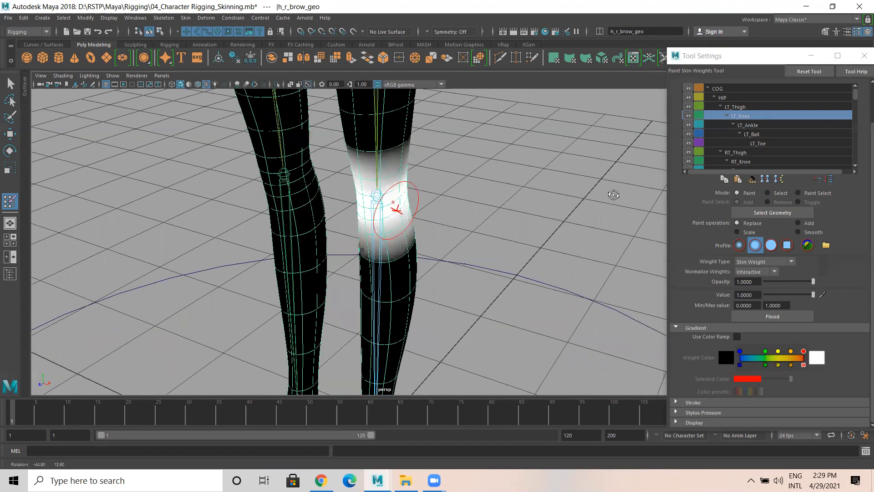
left_click_drag(388, 148, 342, 152)
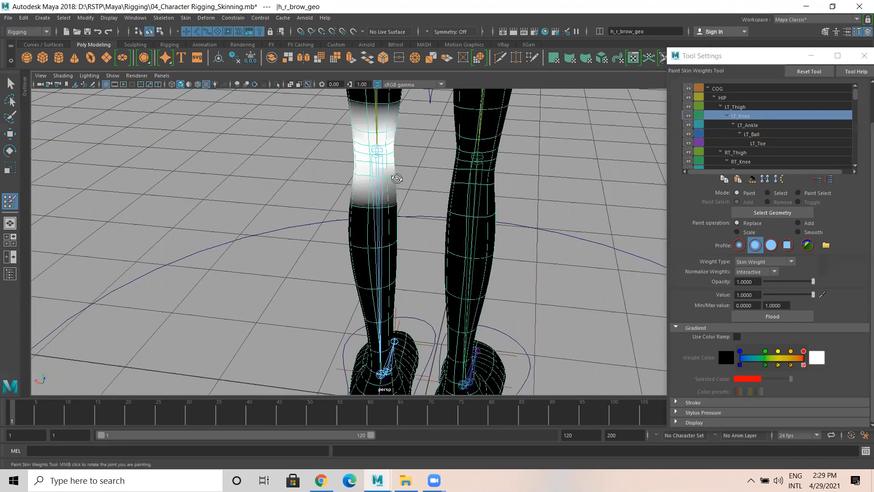
left_click_drag(397, 179, 343, 176, "alt")
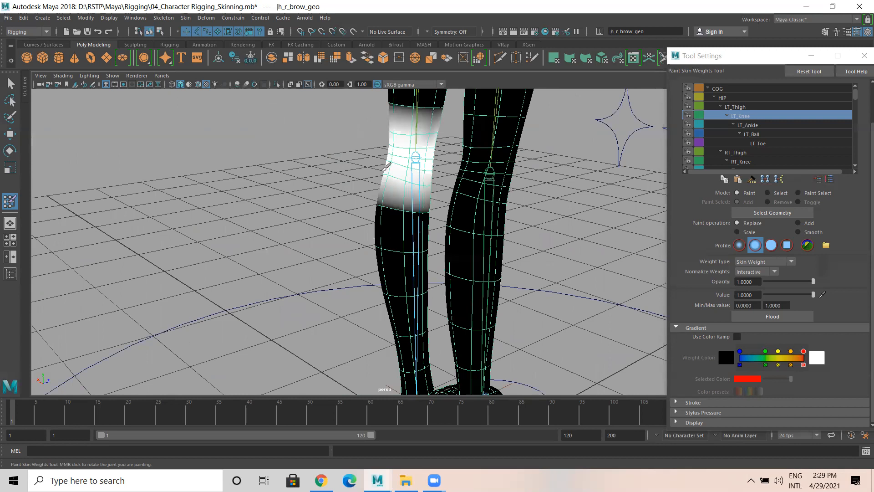
mouse_move(404, 167)
left_mouse_down()
mouse_move(386, 166)
mouse_move(581, 160)
left_mouse_up()
mouse_move(429, 150)
left_mouse_down("alt")
mouse_move(422, 170)
mouse_move(409, 163)
mouse_move(362, 177)
left_mouse_up("alt")
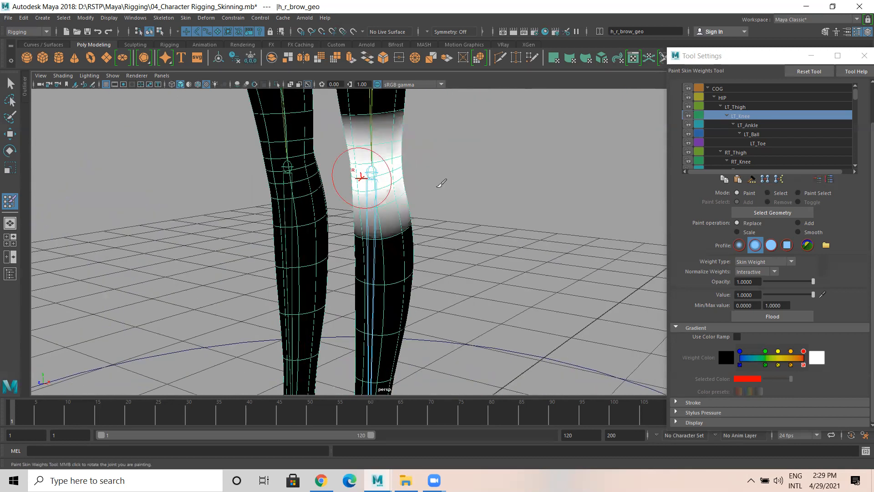
Switch the paint operation to Smooth and blend the LT_Knee weights above the left knee into the lower thigh
left_click_drag(441, 183, 435, 161, "alt")
left_click(804, 233)
left_click_drag(583, 188, 575, 213, "alt")
middle_click_drag(448, 151, 437, 157, "alt")
mouse_move(434, 150)
left_mouse_down()
mouse_move(453, 156)
mouse_move(335, 173)
mouse_move(344, 145)
mouse_move(343, 155)
mouse_move(378, 161)
mouse_move(428, 196)
mouse_move(596, 189)
left_mouse_up()
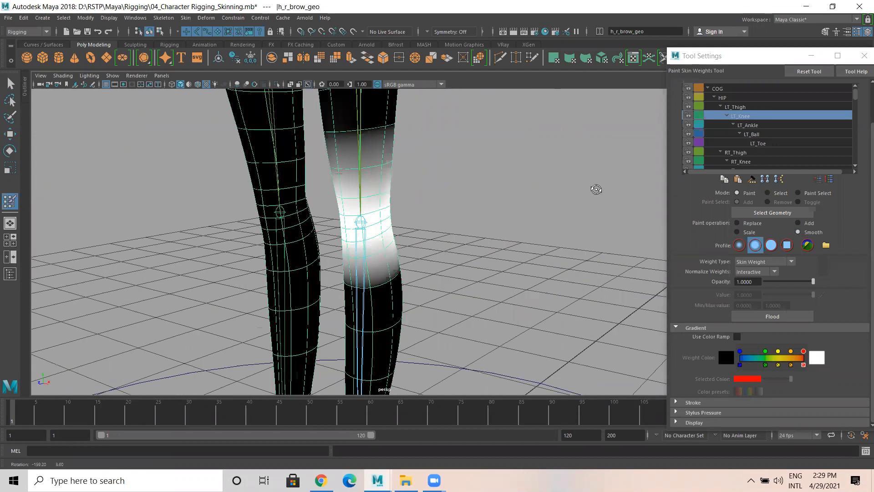
left_click_drag(444, 155, 440, 171, "alt")
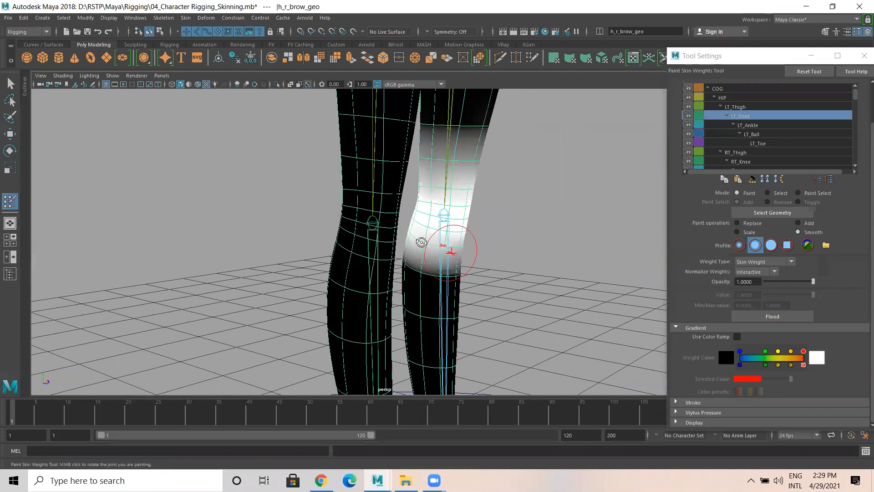
Smooth the LT_Knee weights below the left knee into the upper calf, front and back
left_click_drag(446, 252, 446, 241, "alt")
middle_click_drag(446, 241, 445, 217, "alt")
mouse_move(416, 230)
left_mouse_down()
mouse_move(500, 238)
mouse_move(391, 251)
left_mouse_up()
left_click_drag(329, 226, 332, 219, "alt")
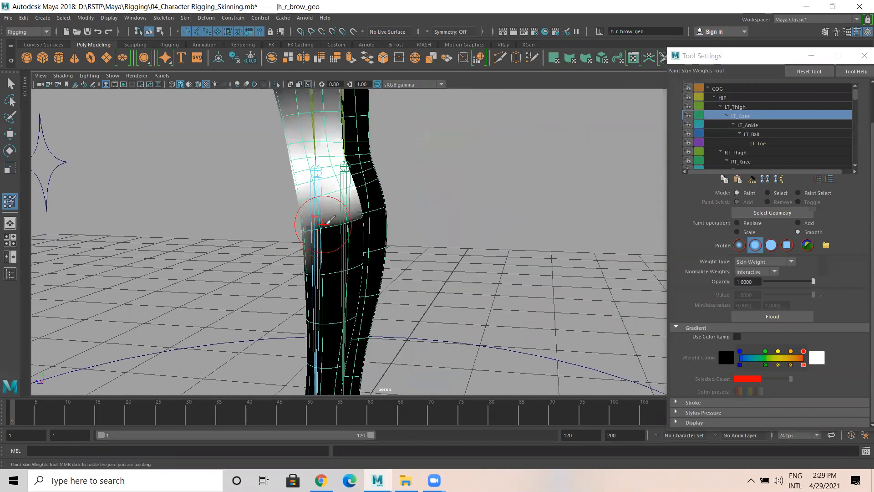
left_click_drag(390, 247, 289, 250, "alt")
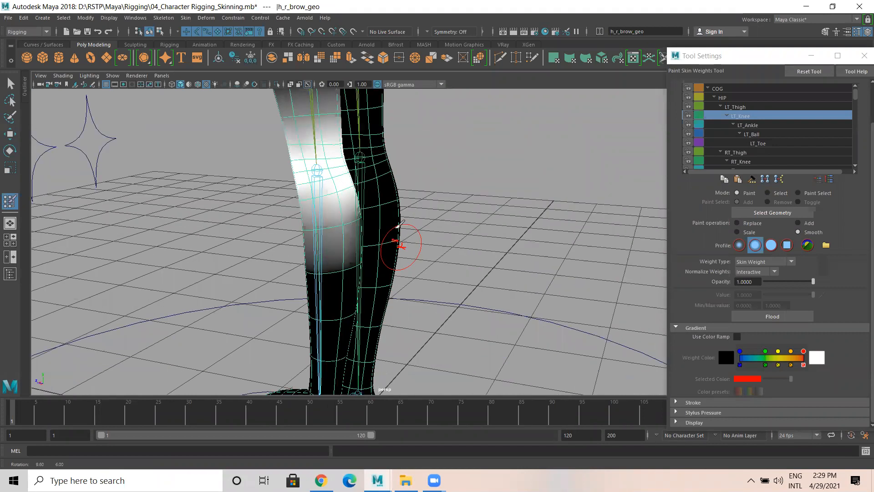
left_click_drag(394, 216, 484, 212, "alt")
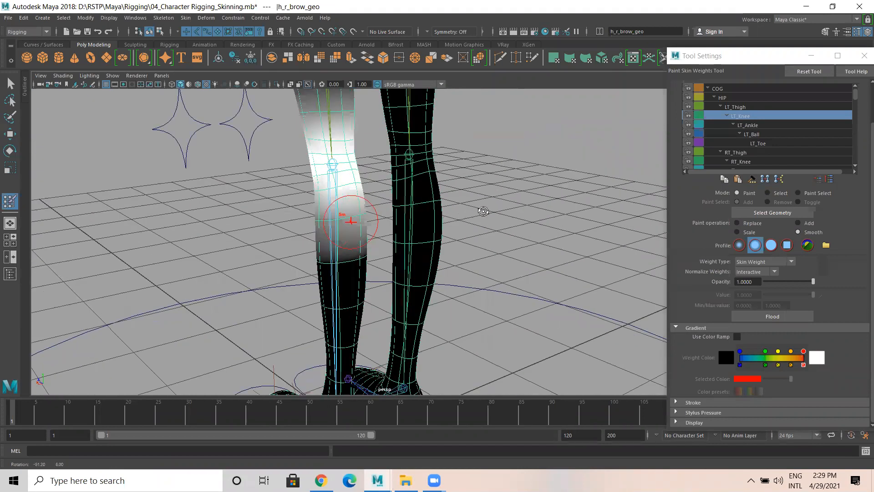
Leave weight painting and move LT_Leg_Ctrl to test how the left knee deforms
key("w")
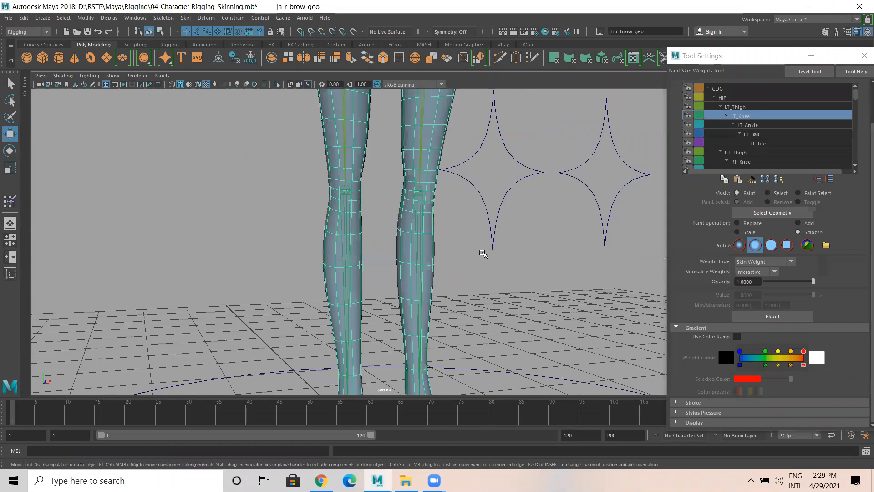
left_click_drag(483, 250, 443, 298, "alt")
left_click_drag(403, 346, 424, 313, "alt")
left_click(412, 349)
left_click_drag(479, 270, 389, 276, "alt")
left_click(240, 231)
left_click(214, 217)
mouse_move(318, 214)
left_mouse_down()
mouse_move(273, 216)
mouse_move(313, 228)
left_mouse_up()
Undo the test moves of the left leg control
key("ctrl+z")
key("ctrl+z")
key("ctrl+z")
key("ctrl+z")
key("ctrl+z")
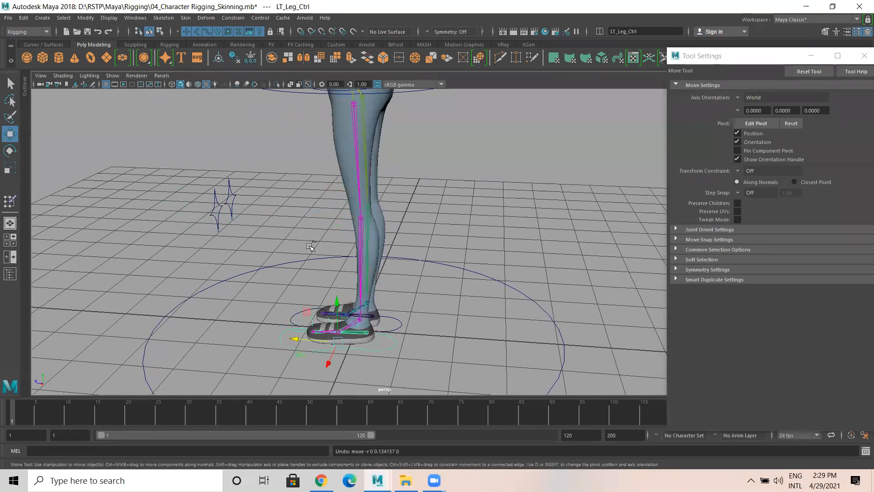
Select the body mesh and check its LT_Knee weights in Paint Skin Weights, then return to the Move tool
left_click_drag(358, 244, 368, 241, "alt")
scroll(395, 257, "down", 2)
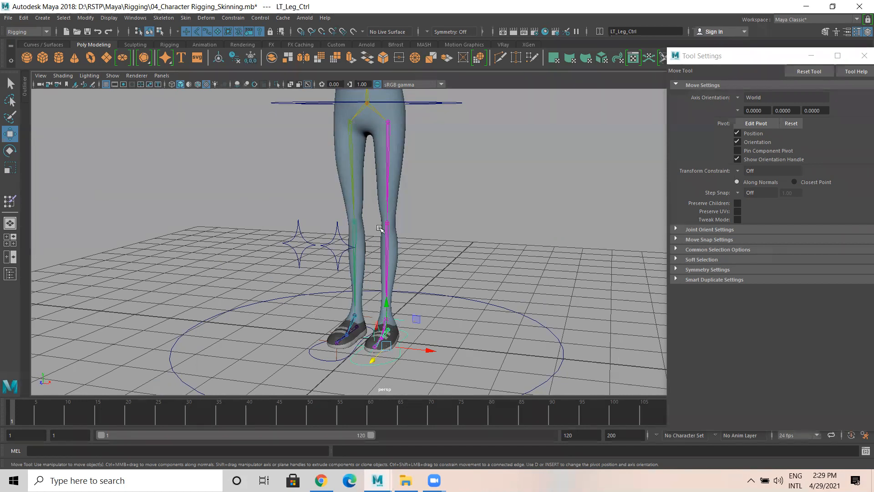
scroll(421, 234, "up", 3)
left_click(388, 186)
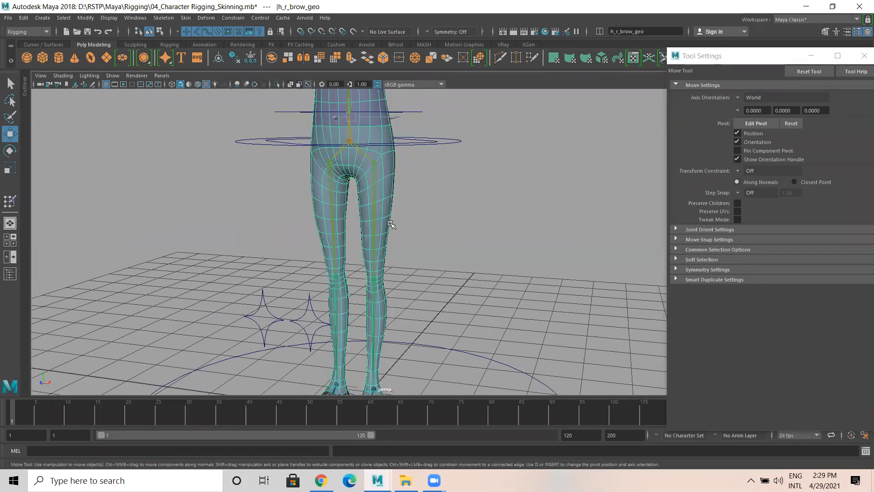
right_click_drag(389, 205, 339, 188)
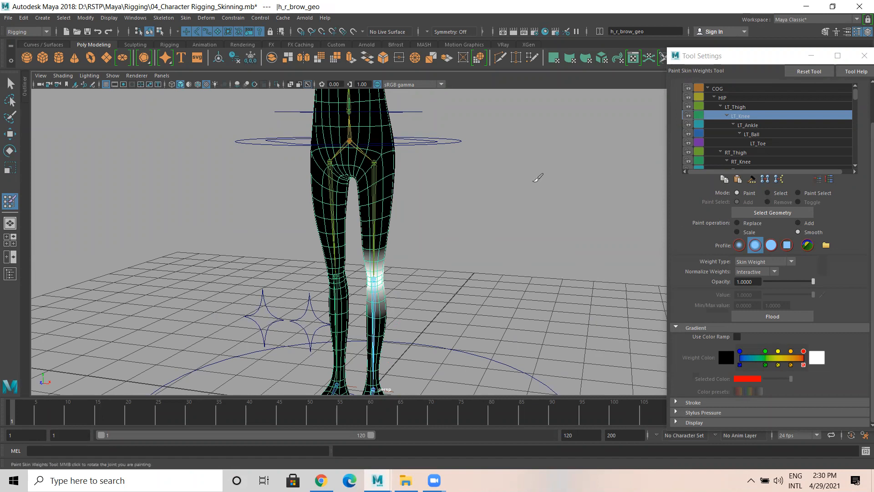
key("w")
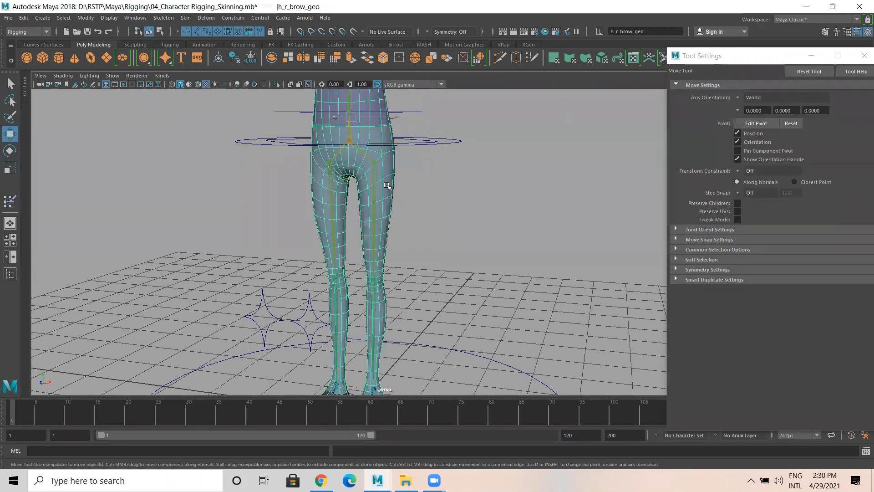
Unbind the skin from the body mesh, delete all history in the scene and clear the selection
left_click(186, 18)
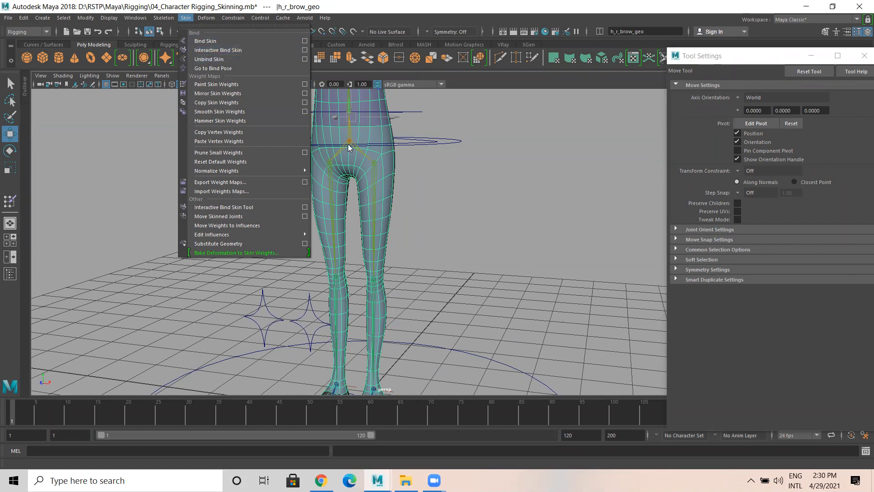
left_click(221, 60)
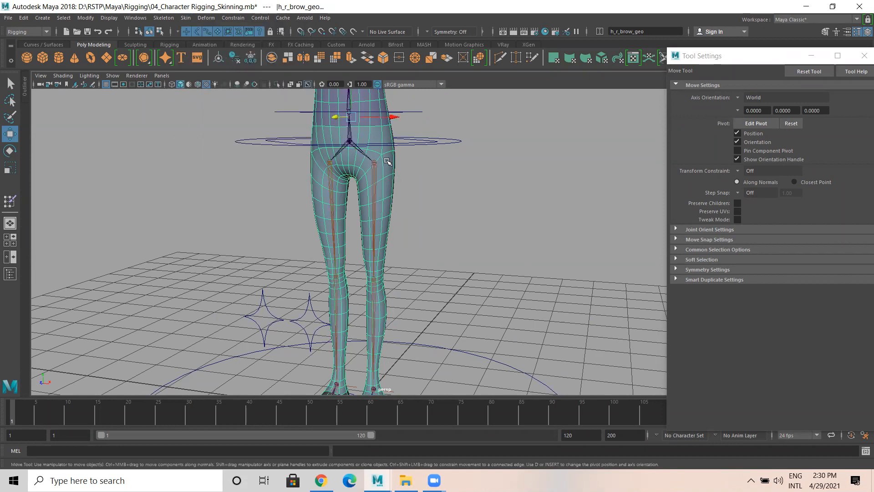
left_click(24, 18)
mouse_move(75, 134)
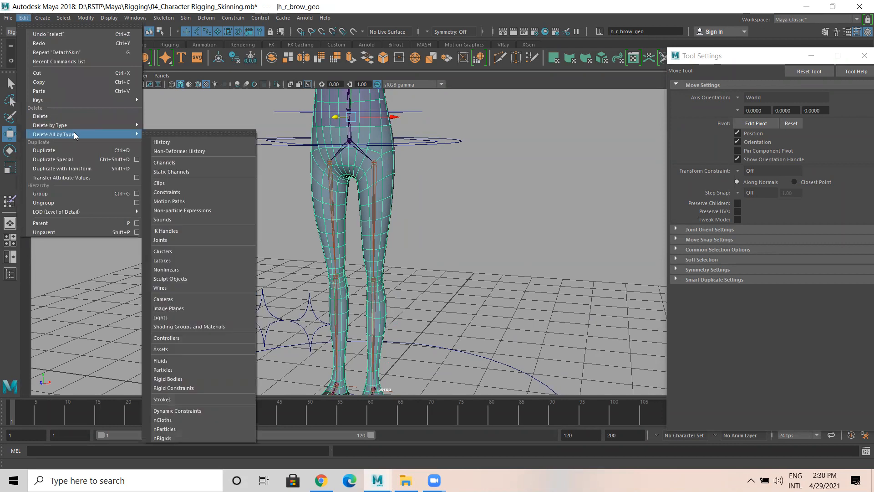
left_click(175, 142)
left_click(459, 189)
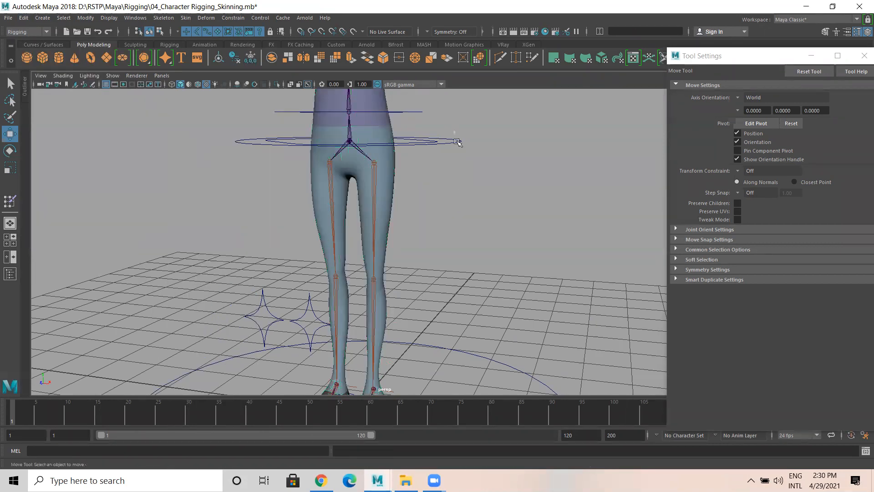
Try moving the hip-level control down, undo the move, and select Global_Ctrl
left_click(459, 142)
left_click_drag(349, 96, 350, 116)
key("ctrl+z")
left_click_drag(483, 338, 486, 361)
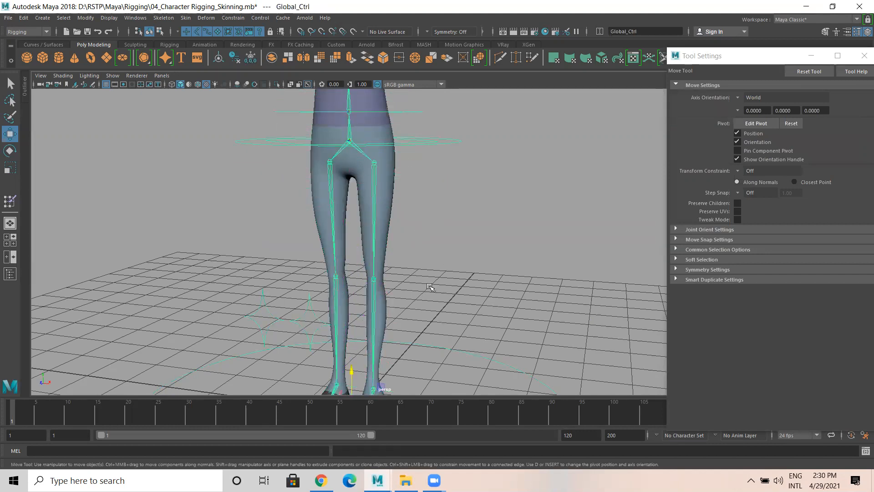
Delete the construction history of the body mesh and clear the selection
left_click(394, 187)
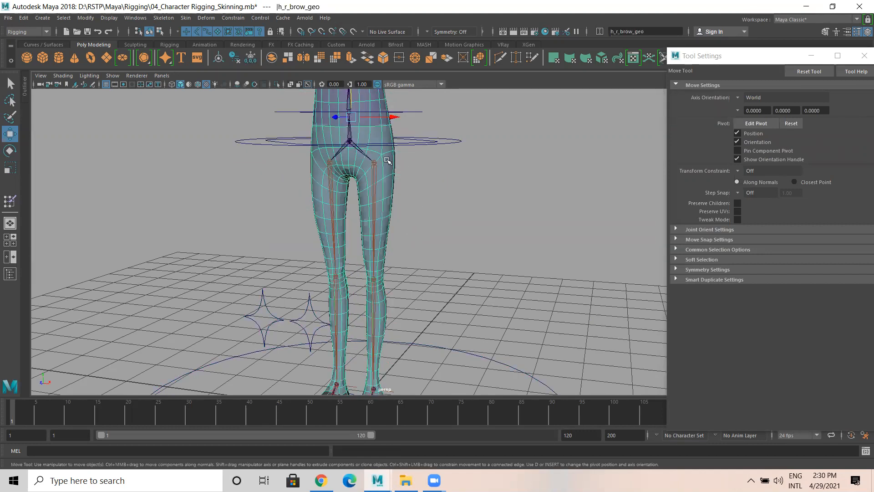
left_click(18, 19)
mouse_move(86, 122)
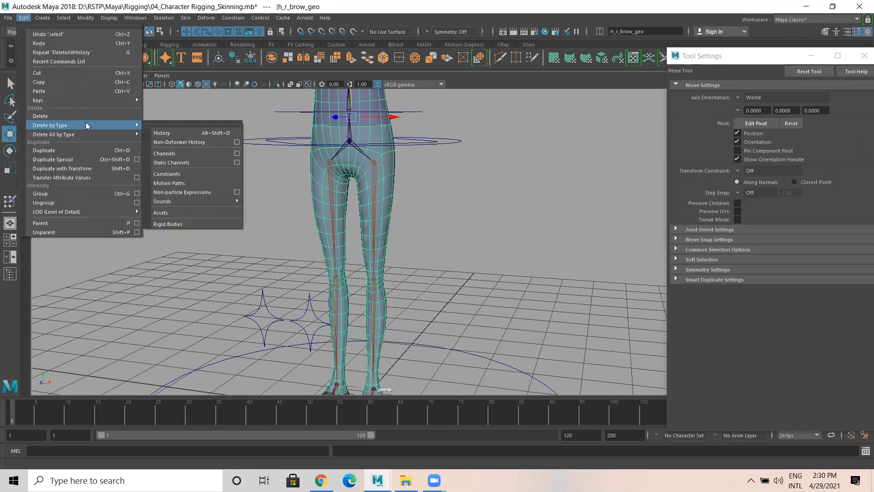
left_click(177, 132)
left_click(429, 190)
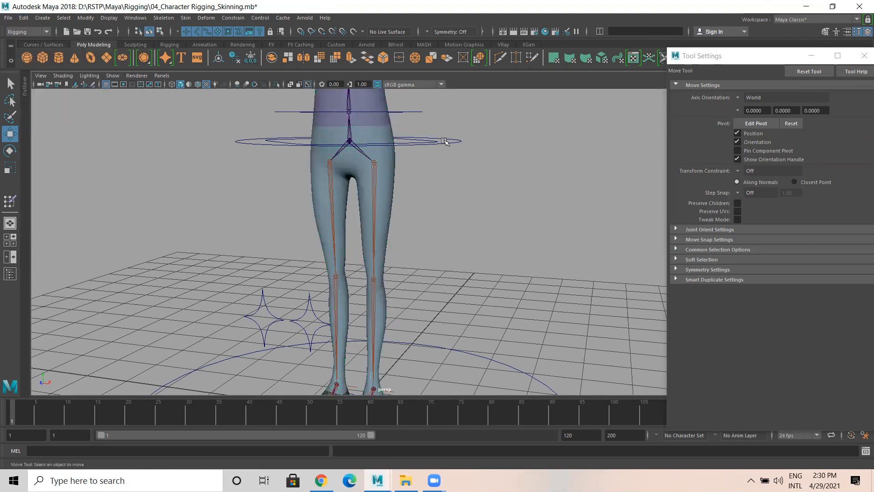
Bind the body mesh to the COG joint hierarchy with Bind Skin
left_click(374, 120)
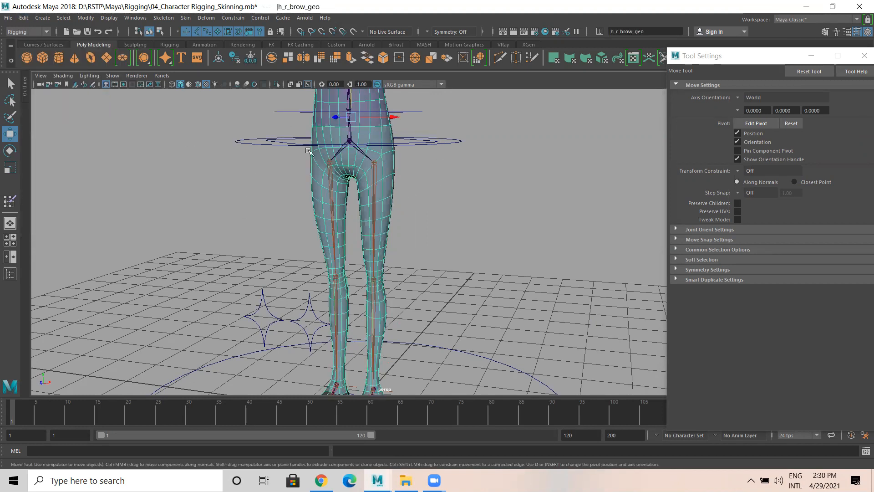
left_click(350, 141)
left_click(354, 145)
left_click(183, 20)
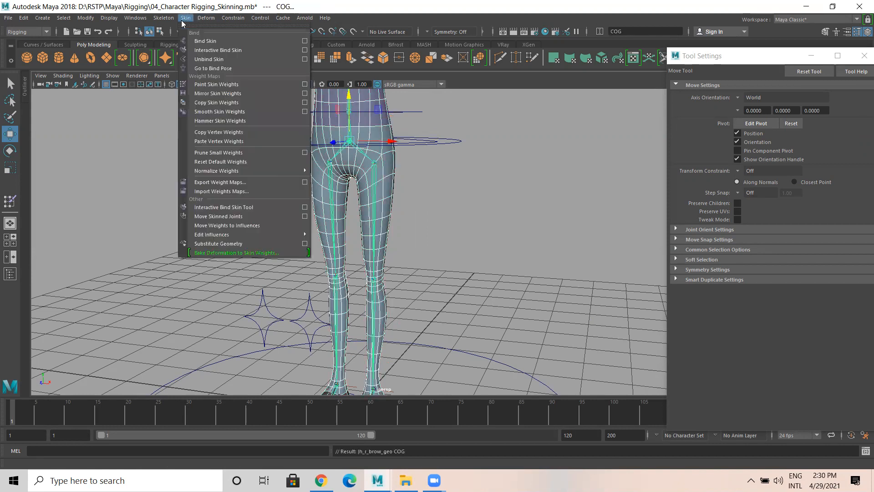
left_click(212, 43)
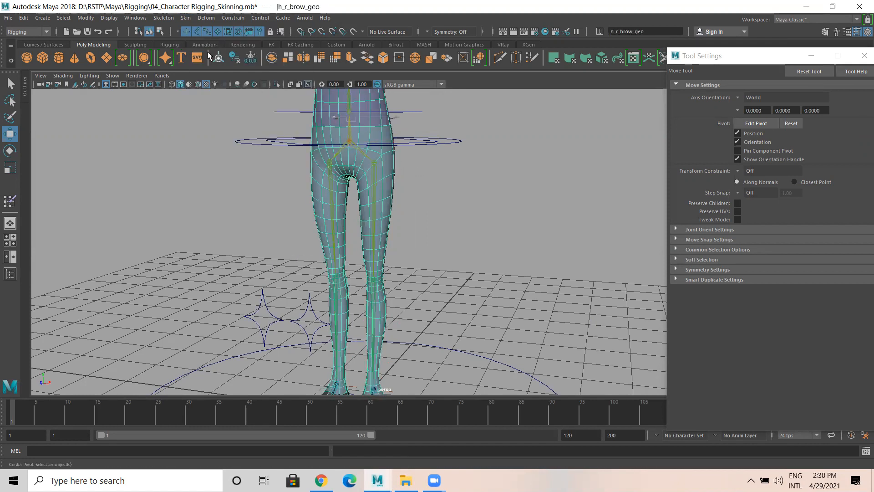
Prune the small skin weights on the bound body mesh
left_click(188, 19)
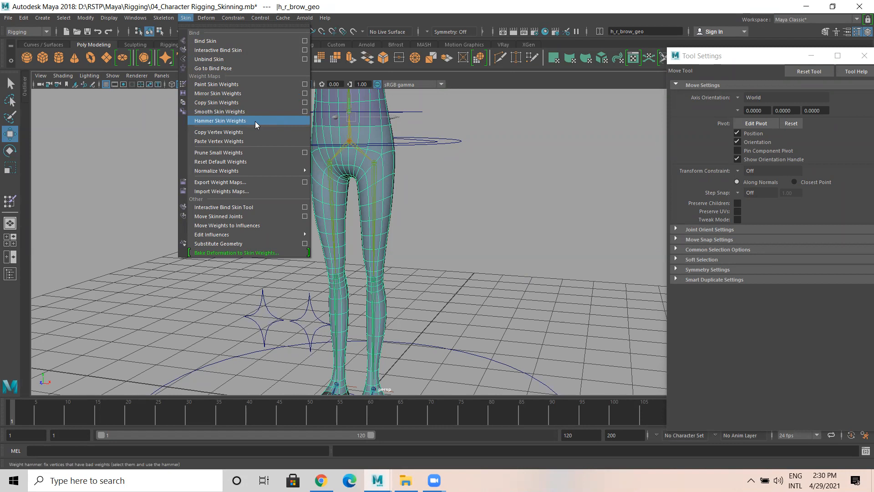
mouse_move(256, 167)
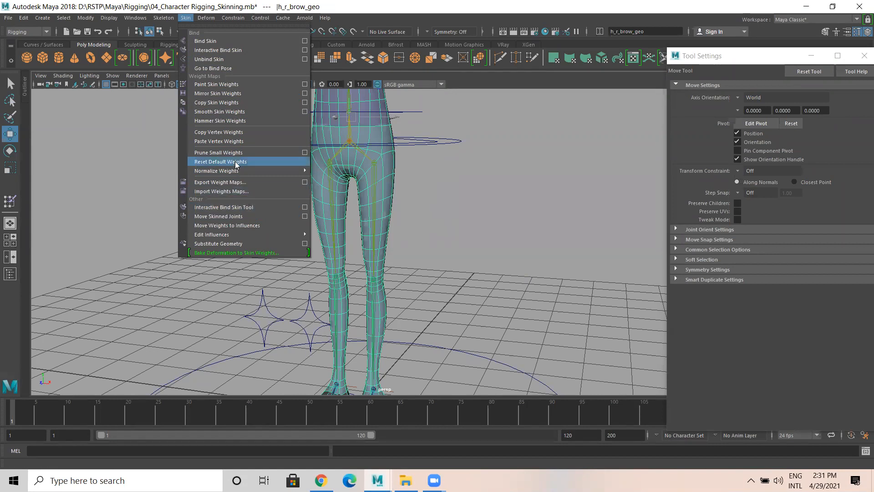
mouse_move(218, 164)
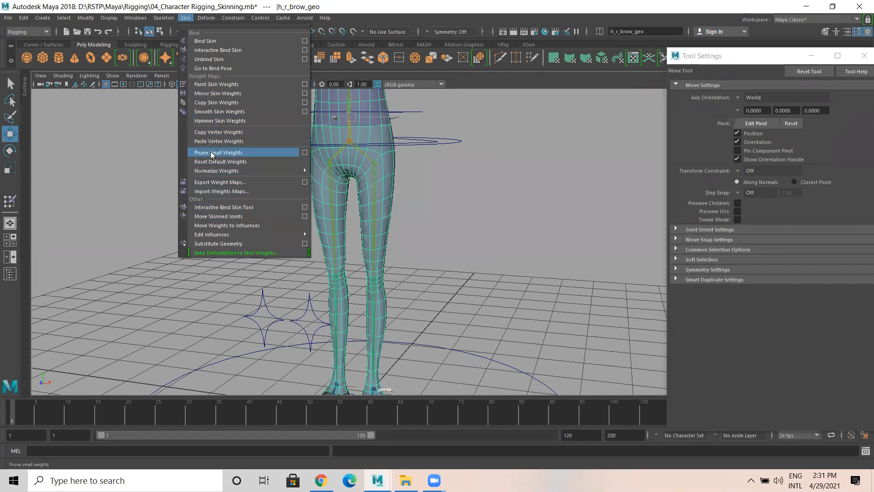
left_click(231, 153)
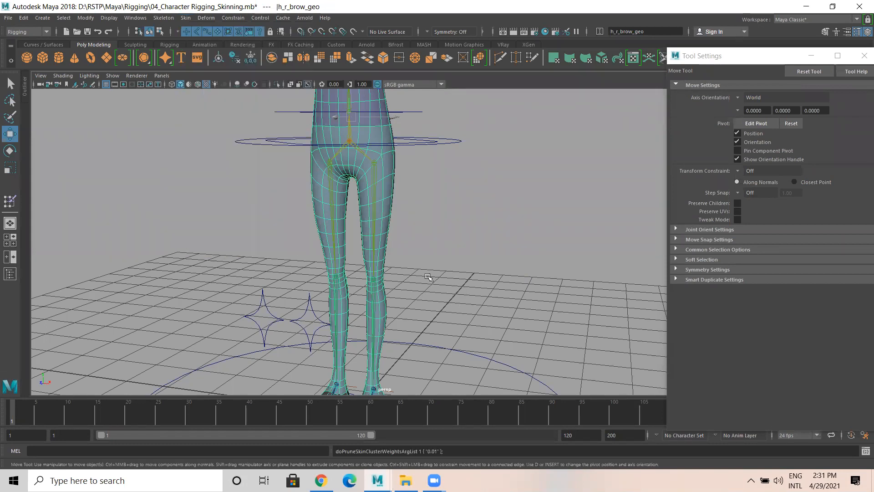
Test the leg deformation by moving COG_CTRL down, then undo the move
left_click(442, 141)
left_click_drag(349, 97, 351, 198)
middle_click_drag(498, 305, 516, 210, "alt")
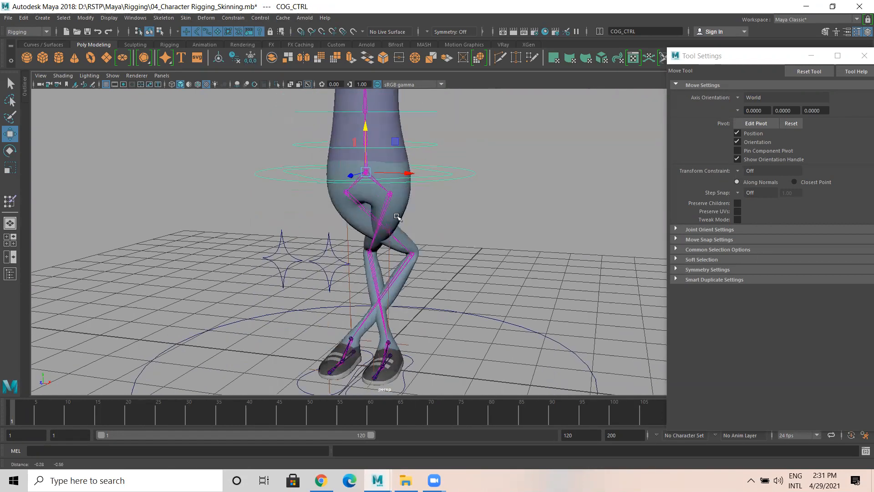
key("ctrl+z")
left_click_drag(412, 223, 339, 206, "alt")
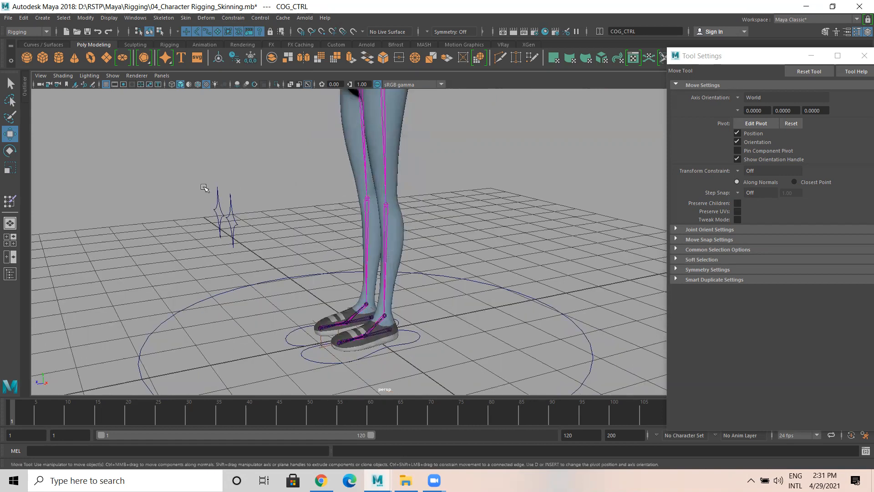
right_click_drag(451, 193, 347, 172, "alt")
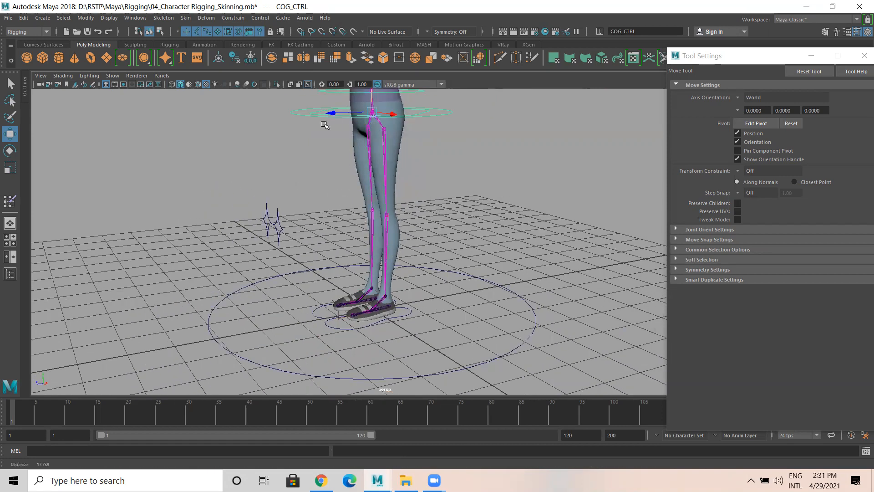
Try lowering COG_CTRL and moving LT_Pole_Vector outward, then undo the test moves and clear the selection
left_click_drag(372, 91, 283, 229)
left_click(282, 229)
left_click_drag(411, 223, 490, 207)
mouse_move(474, 211)
left_mouse_down()
mouse_move(418, 211)
mouse_move(488, 211)
left_mouse_up()
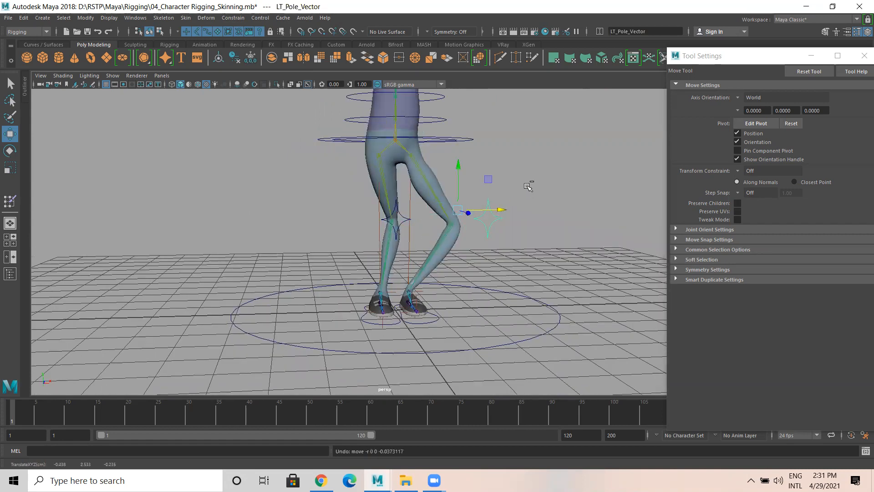
key("ctrl+z")
key("ctrl+z")
key("ctrl+z")
left_click(515, 211)
Unbind the skin from the body mesh
mouse_move(385, 206)
left_mouse_down("alt")
mouse_move(382, 195)
mouse_move(394, 200)
left_mouse_up("alt")
scroll(460, 222, "up", 3)
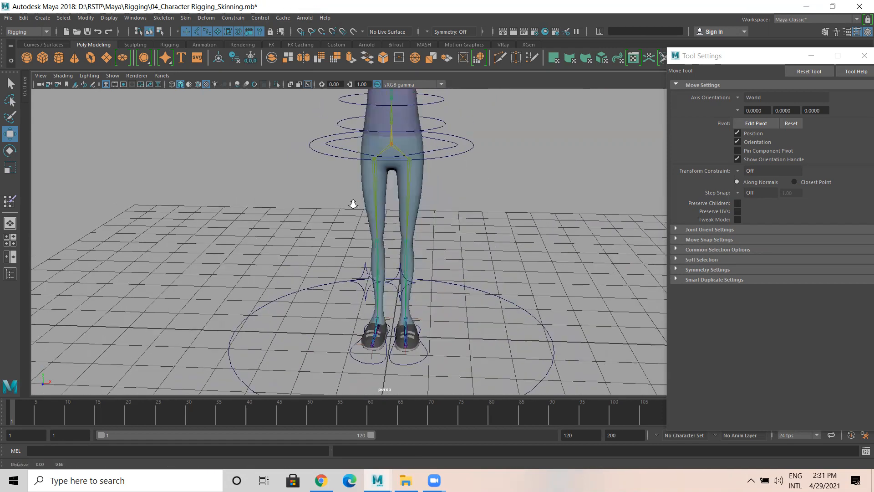
scroll(413, 198, "up", 2)
left_click_drag(408, 184, 417, 172, "alt")
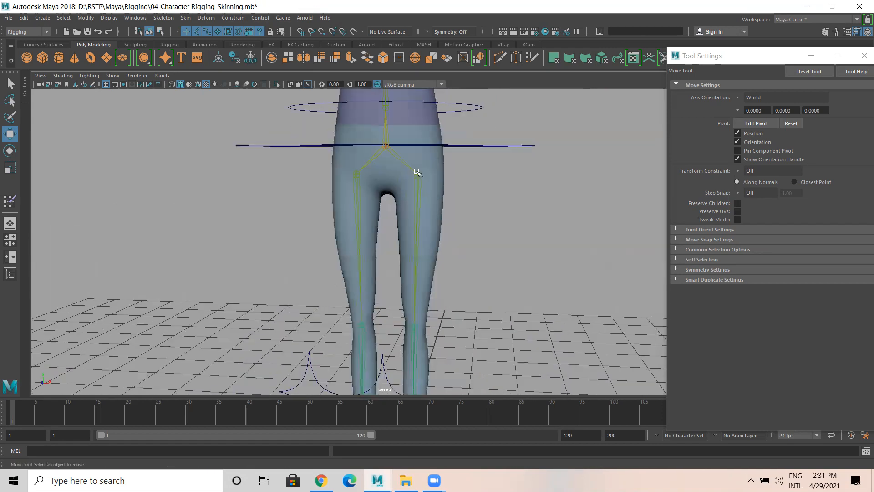
left_click(429, 176)
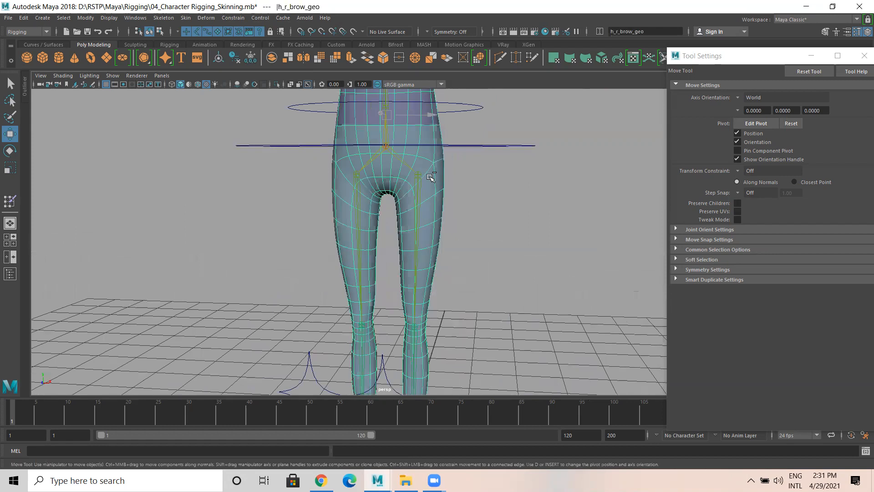
left_click(185, 18)
left_click(207, 59)
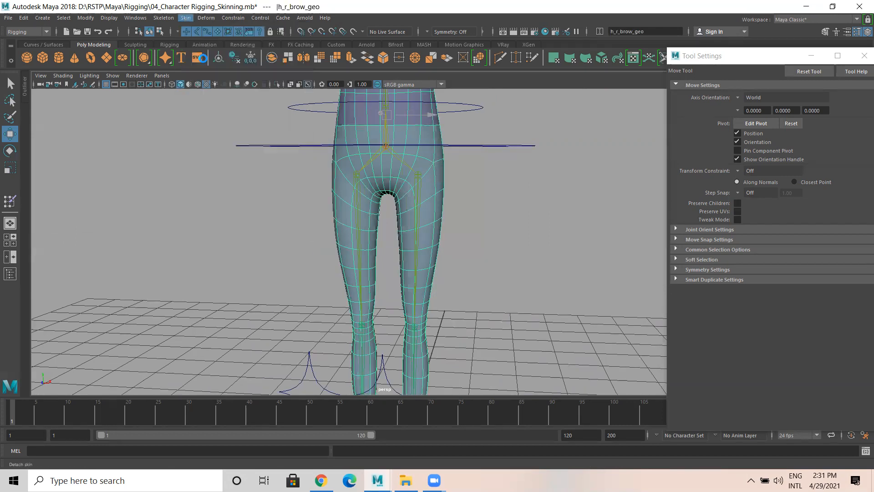
Raise the LT_Thigh and RT_Thigh joints together to about hip-joint height by editing their pivots, leaving the knees in place
left_click(418, 174)
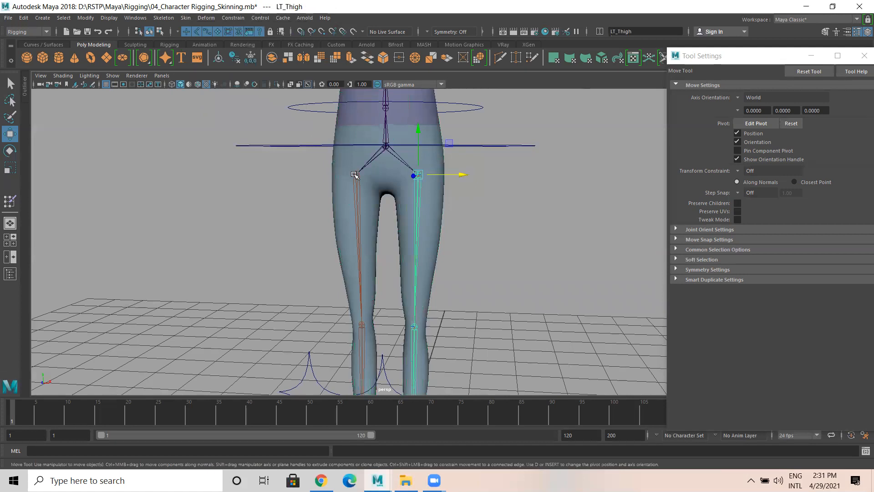
left_click(356, 174)
key("d")
left_click_drag(355, 132, 356, 110)
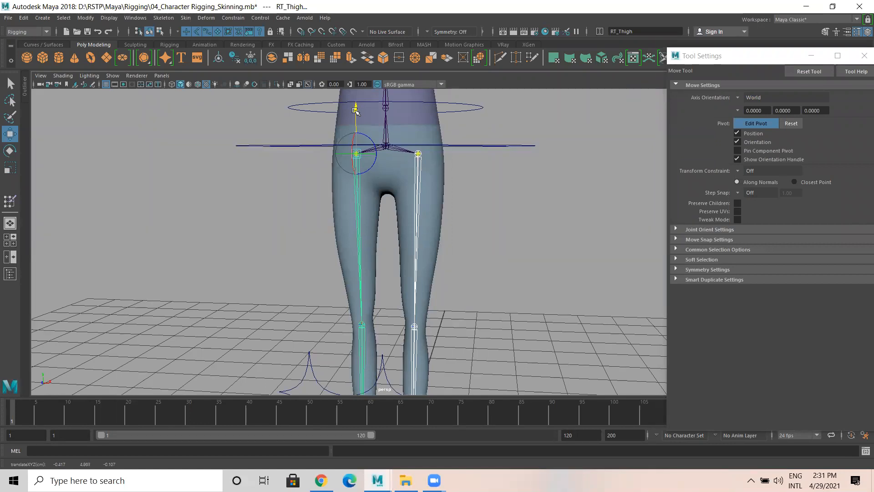
Select the body mesh again and delete its history by type
left_click(484, 204)
left_click(433, 178)
left_click(24, 18)
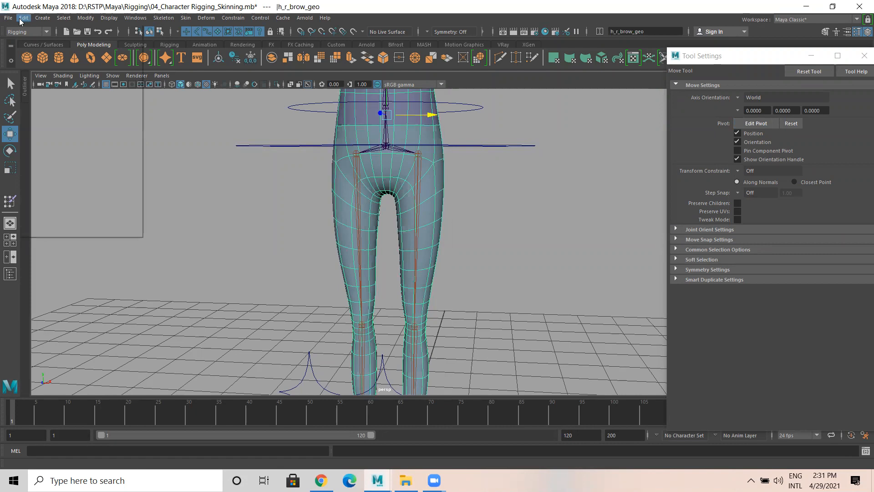
mouse_move(71, 127)
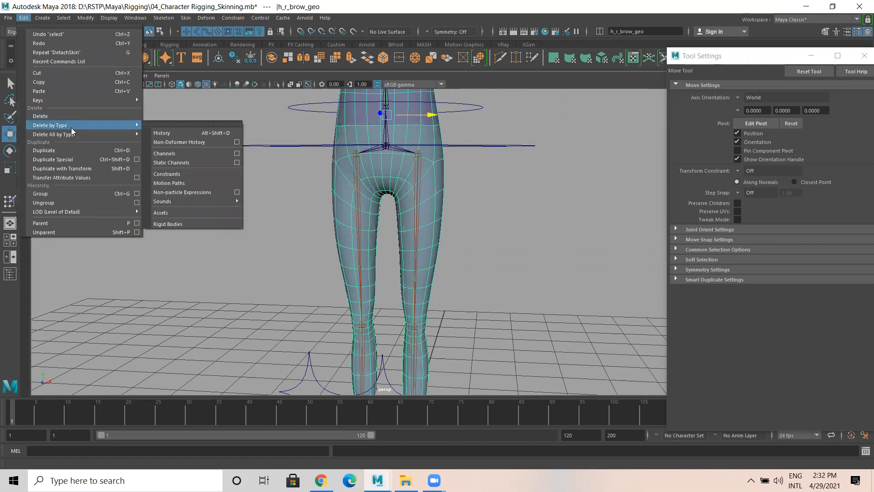
left_click(171, 134)
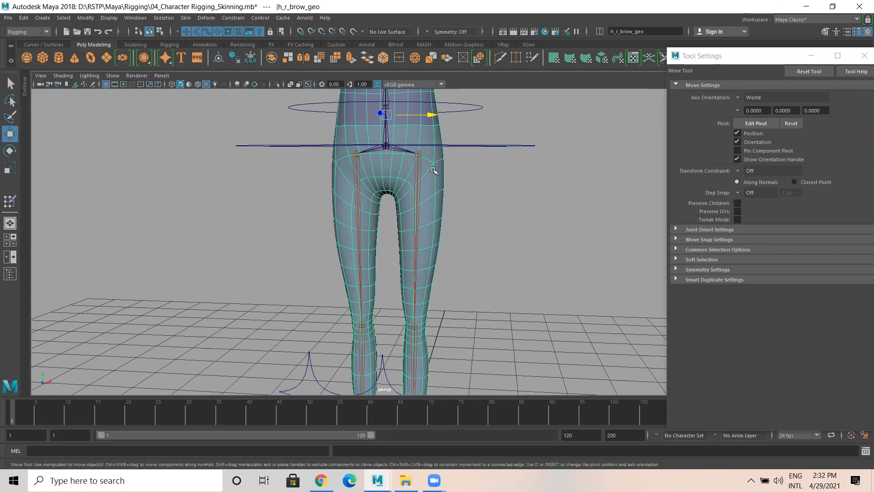
Rebind the body mesh to the skeleton from the COG joint and deselect everything
left_click(387, 146)
key("Up")
left_click(186, 18)
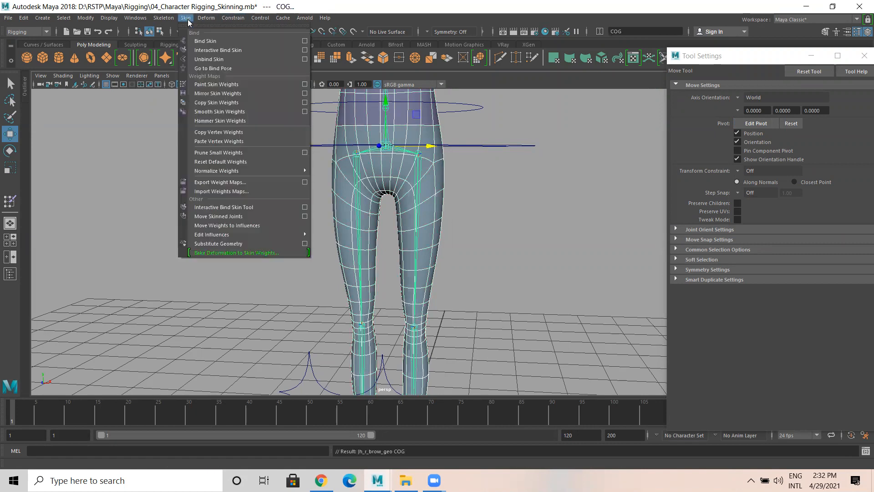
left_click(204, 42)
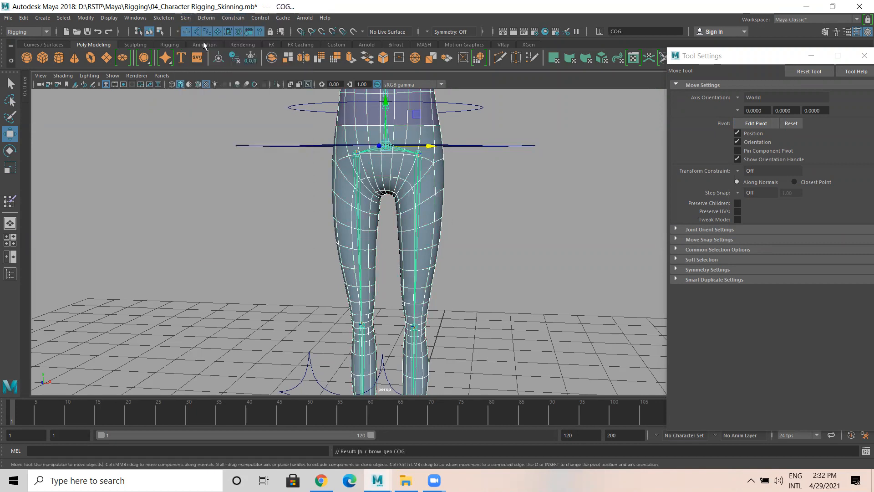
left_click(501, 181)
Test the bent left leg by raising LT_Leg_Ctrl and moving LT_Pole_Vector forward, and inspect the deformation from several sides
scroll(464, 235, "down", 3)
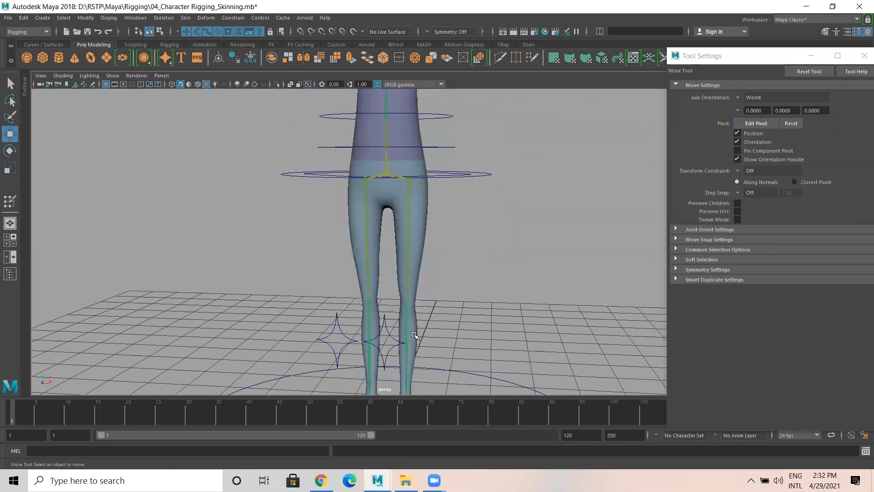
middle_click_drag(414, 335, 445, 217, "alt")
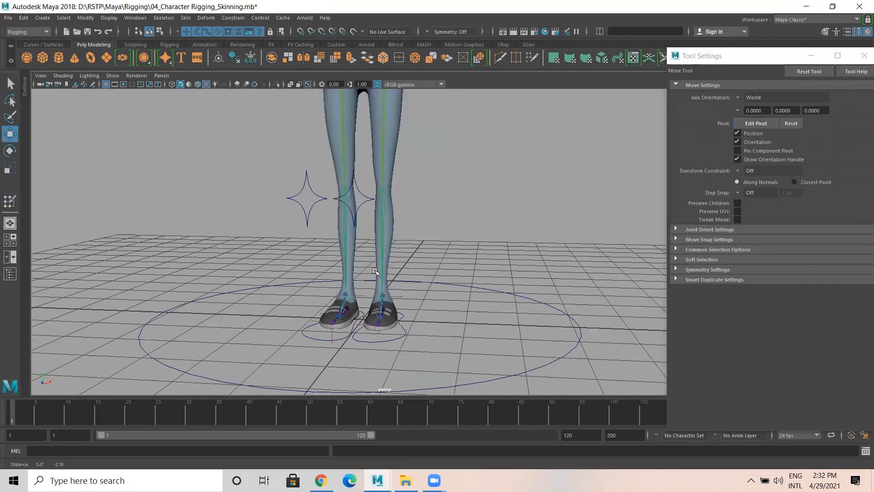
scroll(375, 272, "down", 3)
left_click(396, 310)
left_click_drag(386, 258, 355, 209)
left_click(256, 198)
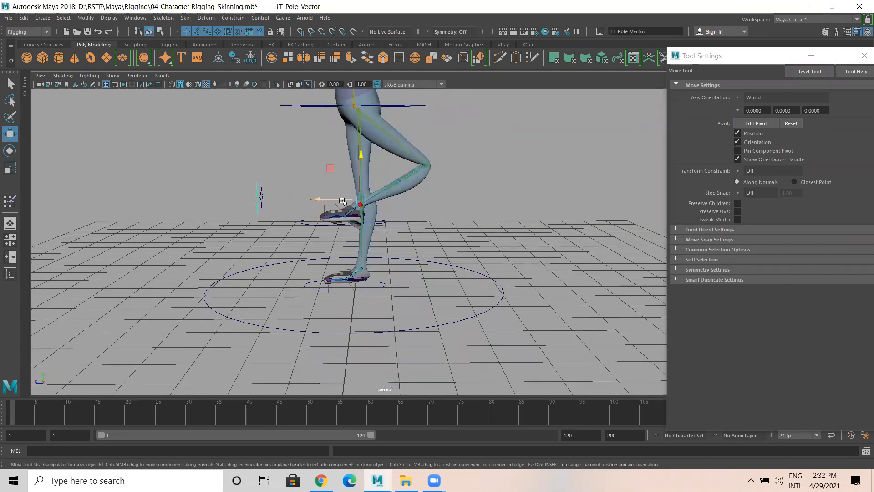
left_click_drag(318, 199, 264, 201)
left_click_drag(419, 187, 506, 187, "alt")
left_click_drag(354, 190, 331, 185, "alt")
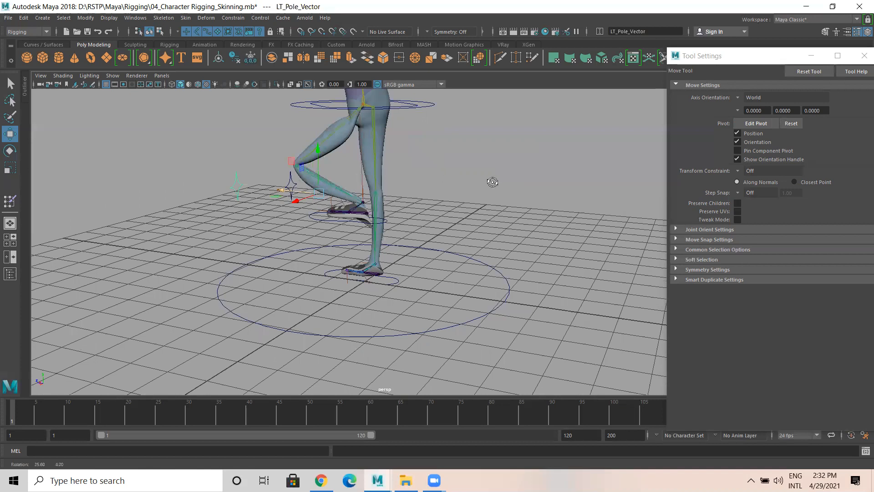
left_click_drag(514, 185, 536, 183, "alt")
Undo the test moves of LT_Pole_Vector and LT_Leg_Ctrl
key("ctrl+z")
key("ctrl+z")
key("ctrl+z")
key("ctrl+z")
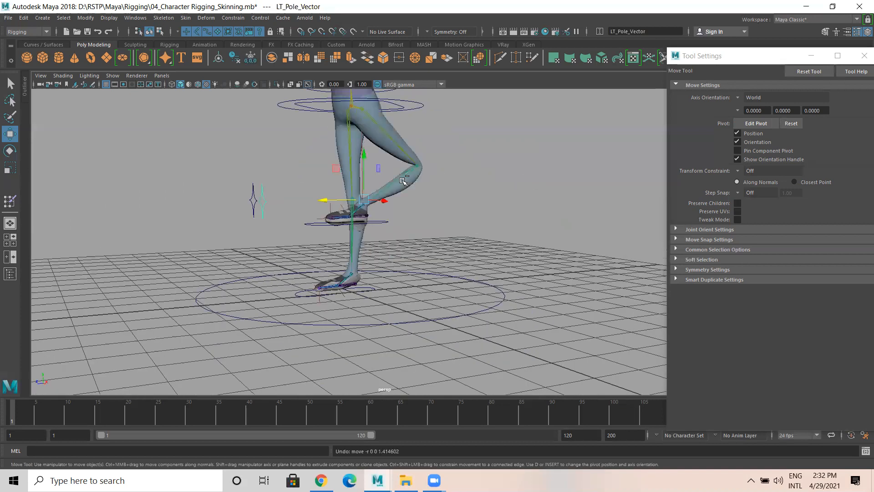
left_click_drag(343, 170, 292, 164, "alt")
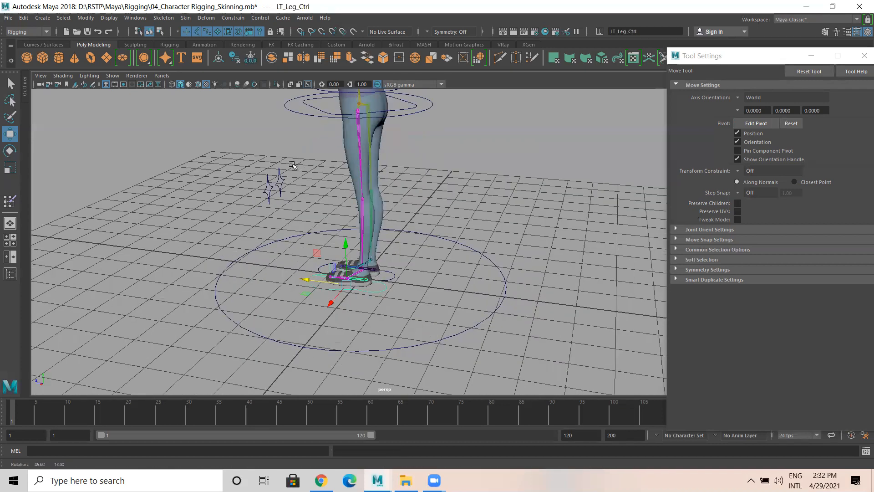
Select the body mesh and detach it from the skeleton with Unbind Skin
right_click_drag(471, 165, 517, 271, "alt")
left_click_drag(396, 215, 417, 191, "alt")
middle_click_drag(416, 191, 410, 238, "alt")
left_click_drag(396, 209, 441, 227, "alt")
left_click(441, 218)
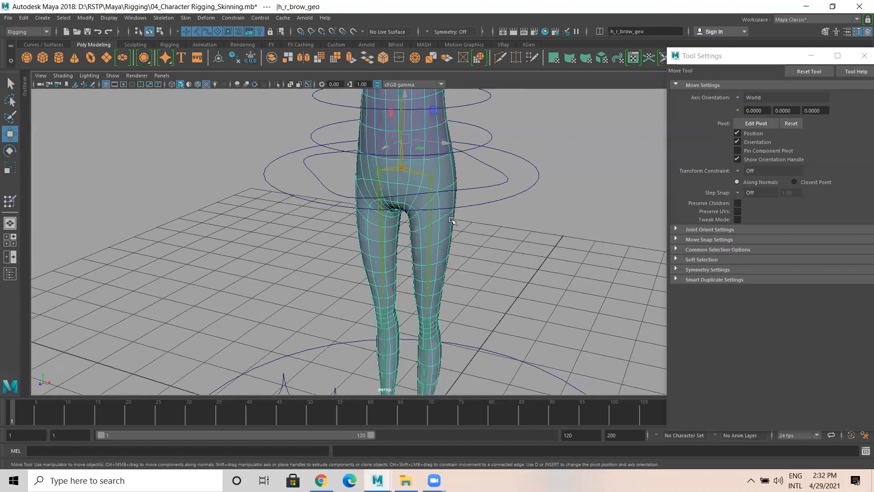
left_click(23, 18)
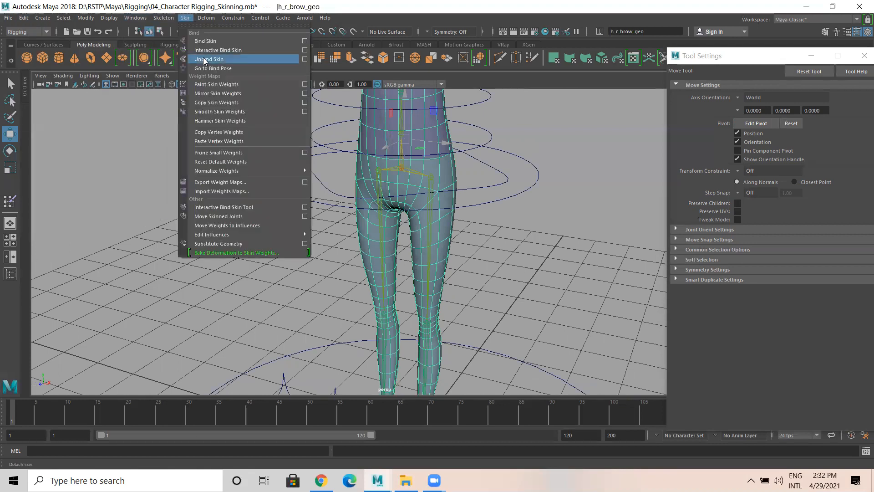
left_click(205, 59)
left_click_drag(523, 169, 448, 163, "alt")
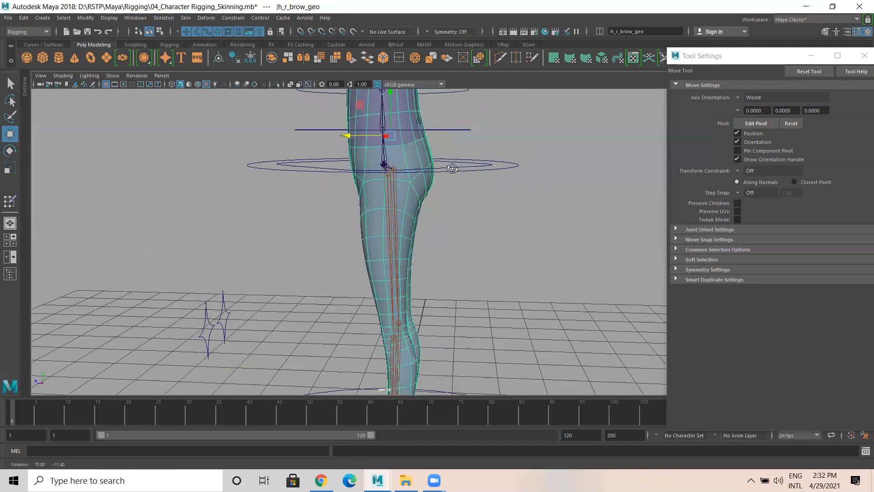
right_click_drag(395, 165, 403, 175, "alt")
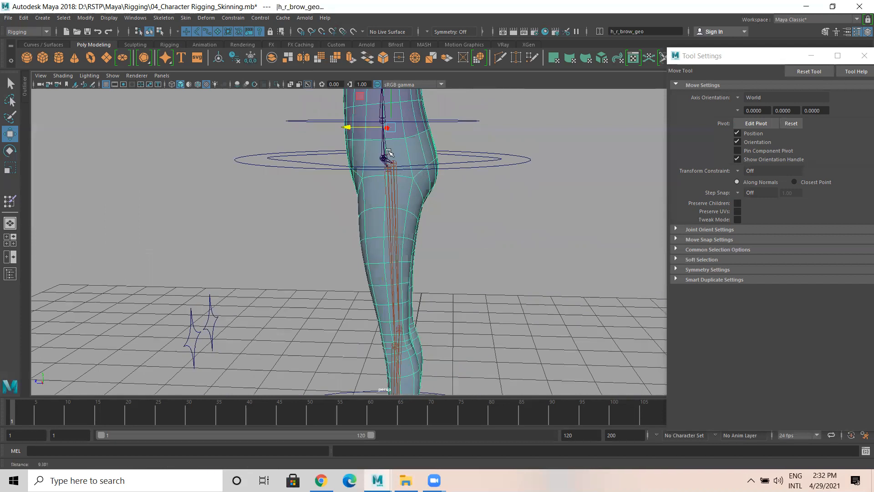
Select the LT_Thigh and RT_Thigh joints together, shift their pivots slightly forward in side view, and clear the selection
left_click(396, 159)
left_click_drag(350, 166, 422, 170, "alt")
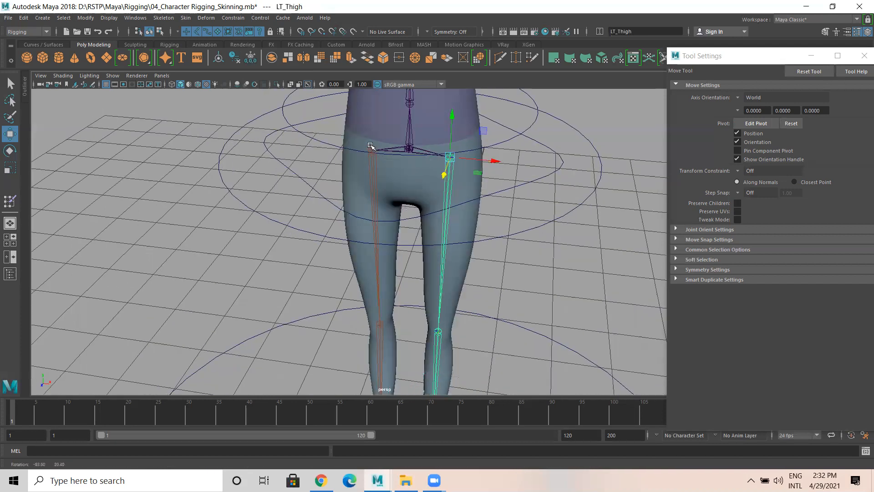
left_click(371, 145)
left_click_drag(371, 145, 387, 158, "alt")
key("d")
left_click_drag(542, 172, 457, 178, "alt")
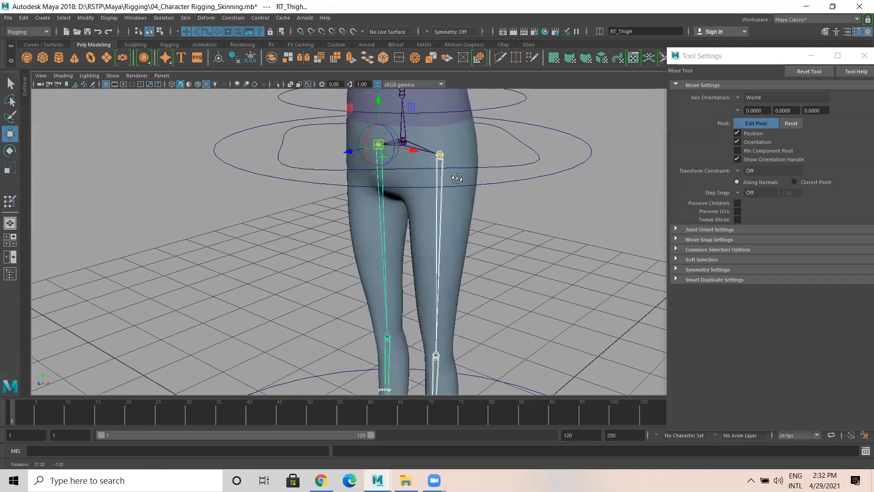
left_click_drag(390, 148, 333, 146, "alt")
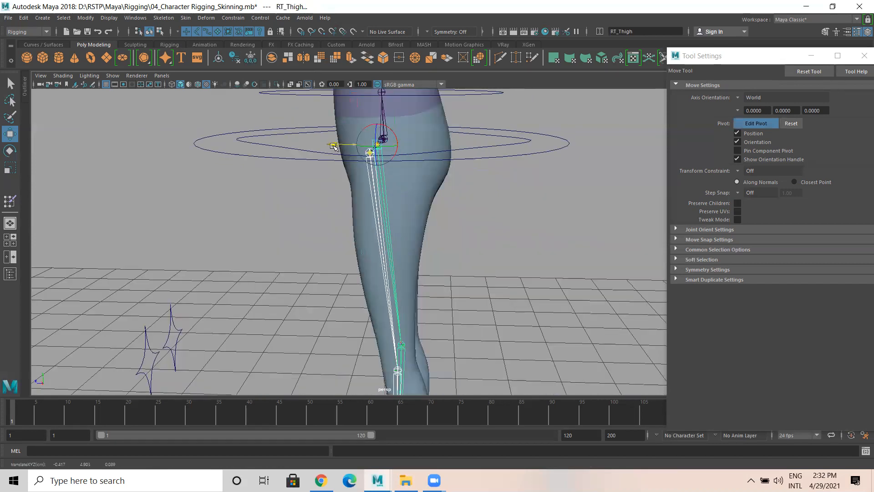
right_click_drag(341, 155, 501, 190, "alt")
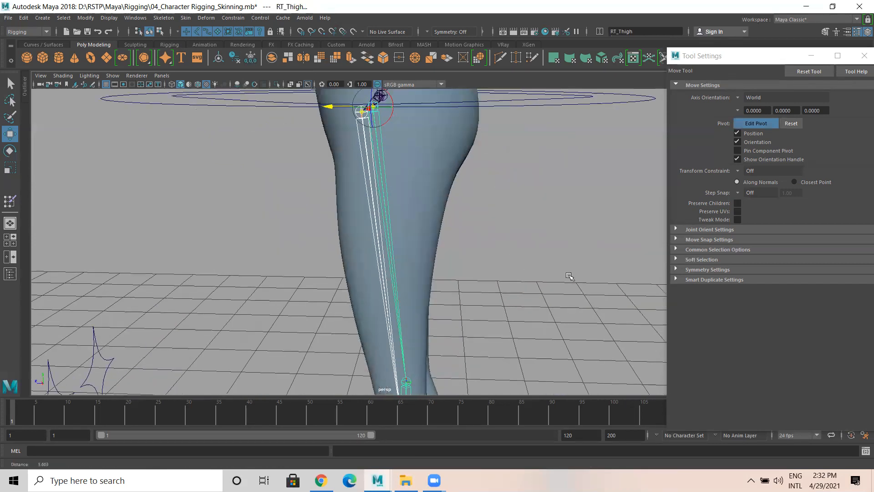
middle_click_drag(569, 276, 599, 273, "alt")
left_click(473, 188)
Select the COG joint through its Spine child and shift its pivot backward toward the buttocks
left_click(409, 131)
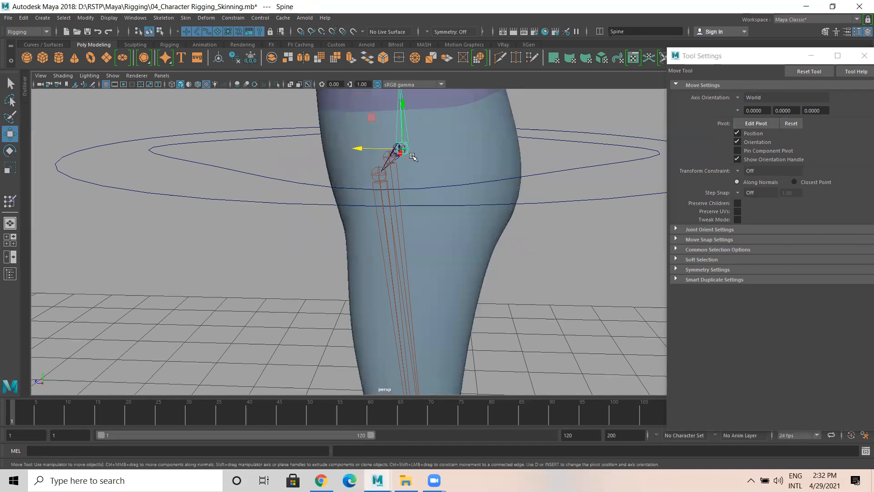
key("Up")
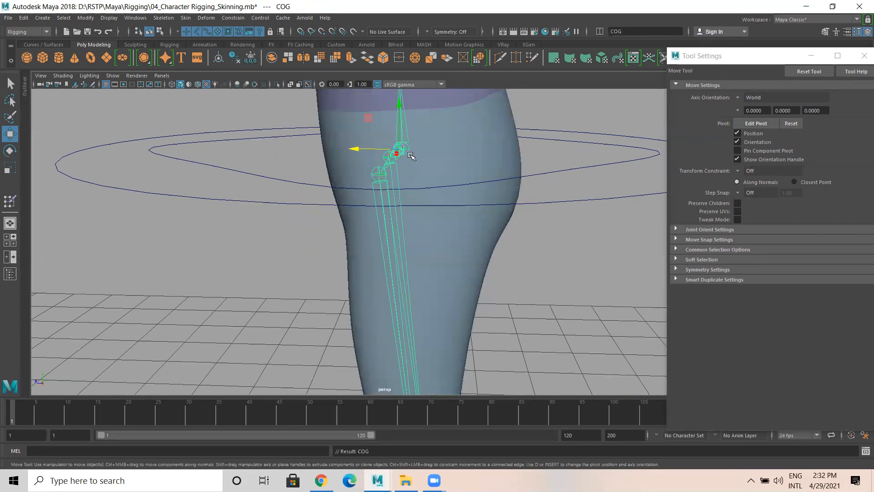
key("d")
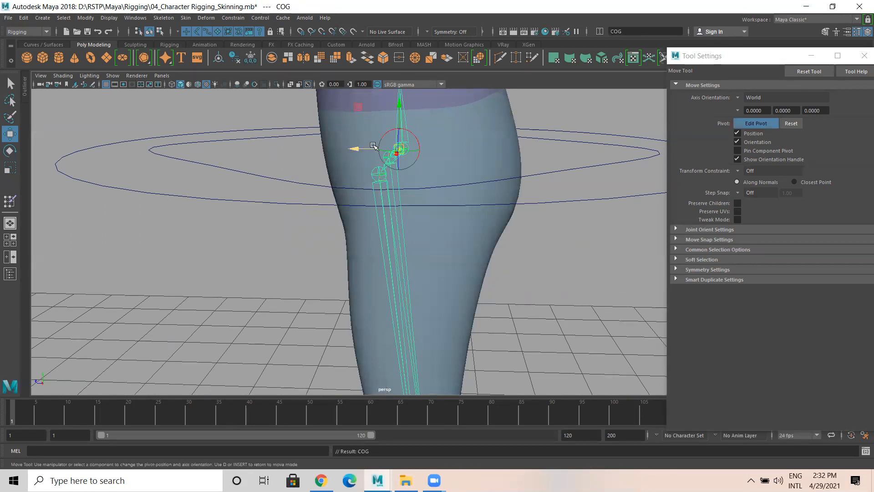
left_click_drag(355, 150, 378, 153)
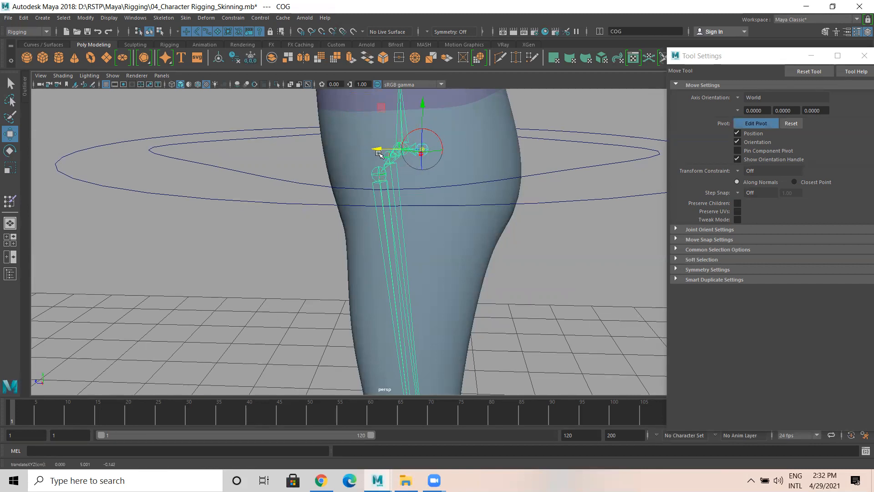
Select the Spine joint, shift its pivot backward to line up with the COG joint, and clear the selection
key("Up")
left_click(404, 122)
key("Up")
left_click(403, 124)
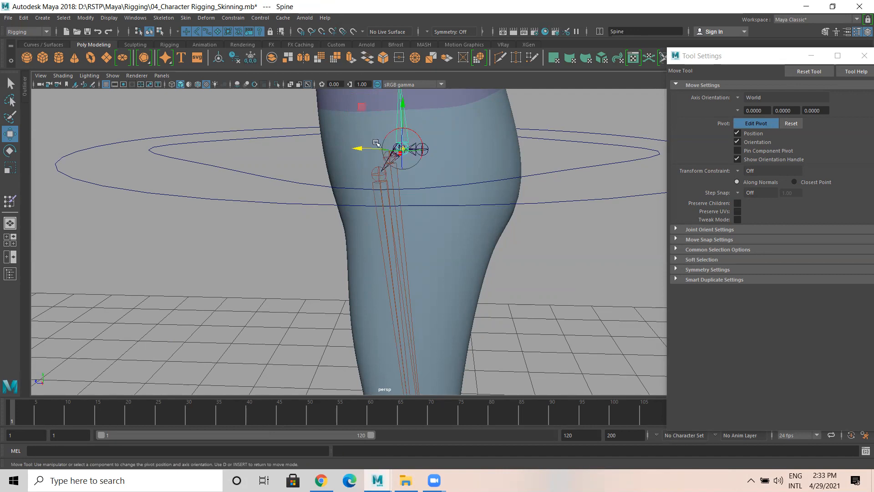
key("d")
left_click_drag(361, 148, 378, 148)
left_click(533, 255)
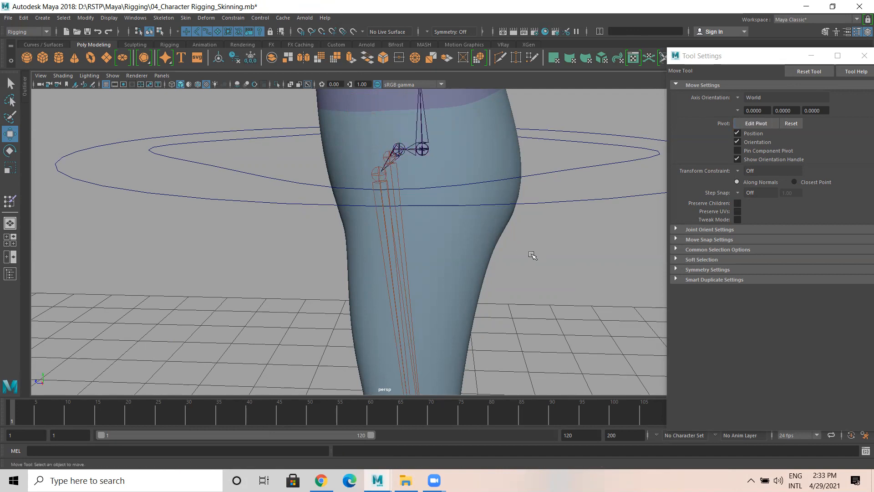
Select the HIP joint and shift its pivot backward to the position of the COG and Spine joints
left_click(399, 147)
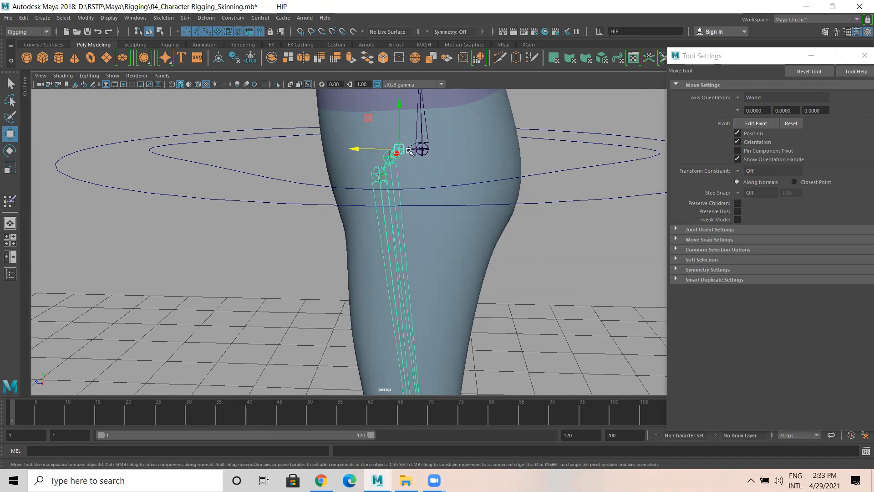
key("d")
left_click_drag(358, 149, 380, 152)
Select both thigh joints, shift their pivots backward closer to the hip, and clear the selection
left_click(380, 178)
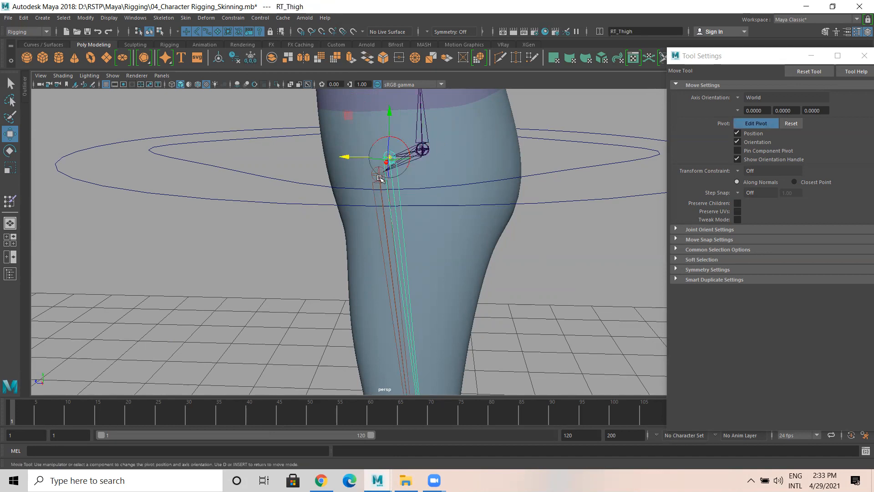
left_click(371, 175)
left_click_drag(337, 174, 476, 209)
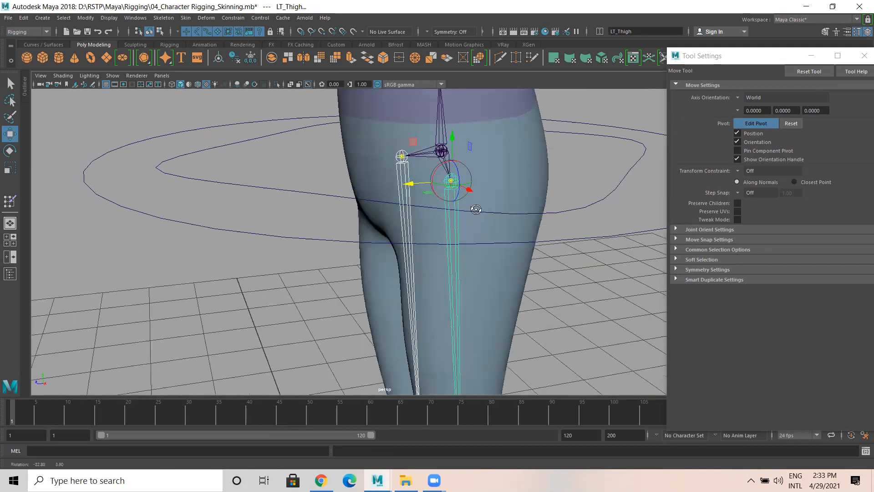
left_click_drag(578, 238, 601, 241, "alt")
left_click(600, 241)
Select the body mesh together with the COG joint and bind the mesh to the skeleton with Bind Skin
right_click_drag(602, 249, 535, 294, "alt")
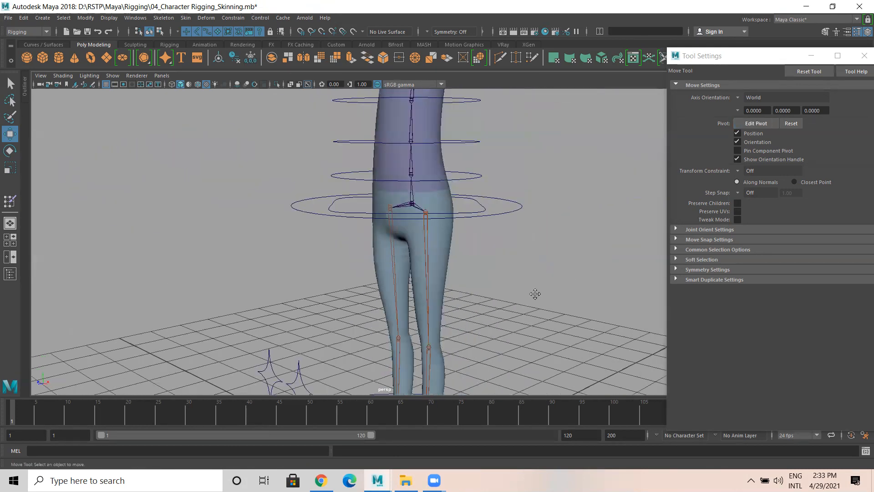
middle_click_drag(447, 389, 466, 303, "alt")
middle_click_drag(519, 312, 486, 136, "alt")
middle_click_drag(478, 186, 475, 197, "alt")
left_click(476, 197)
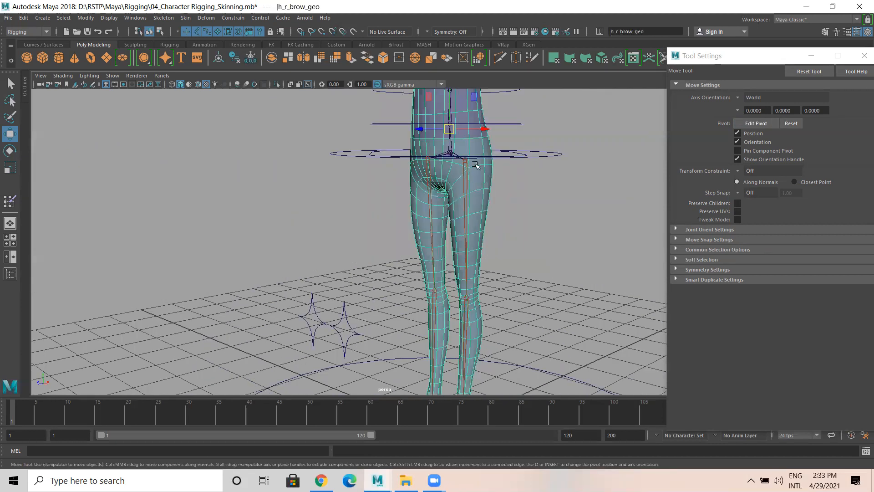
left_click_drag(476, 165, 465, 154, "alt")
left_click(462, 151)
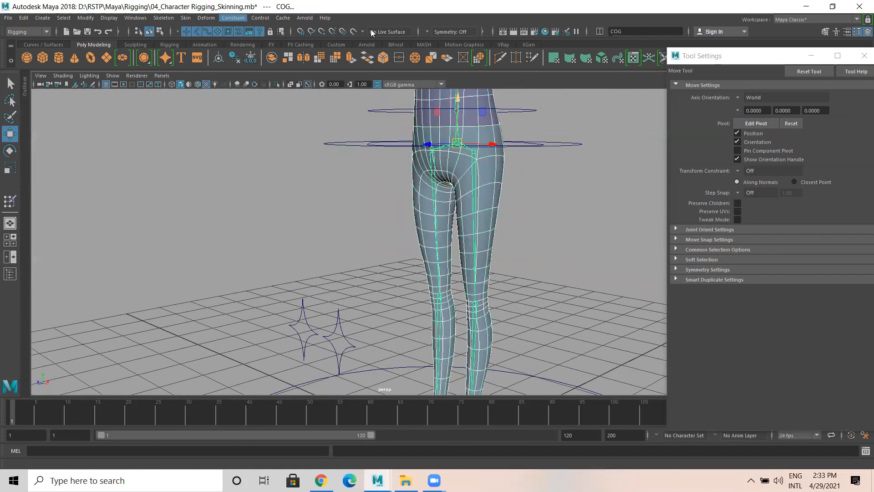
left_click(185, 18)
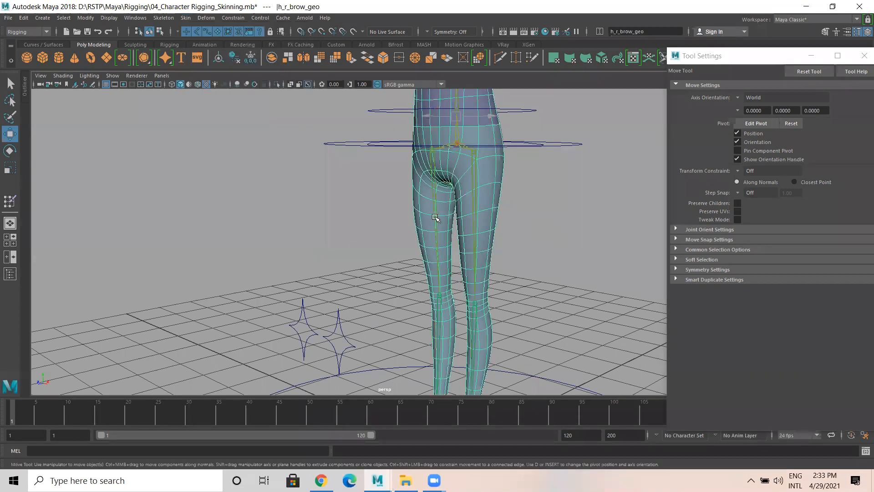
Test the left leg bend by raising LT_Leg_Ctrl and moving LT_Pole_Vector forward
scroll(440, 313, "down", 3)
left_click(464, 345)
left_click_drag(431, 316, 397, 265)
left_click(352, 261)
left_click_drag(392, 231, 381, 235, "alt")
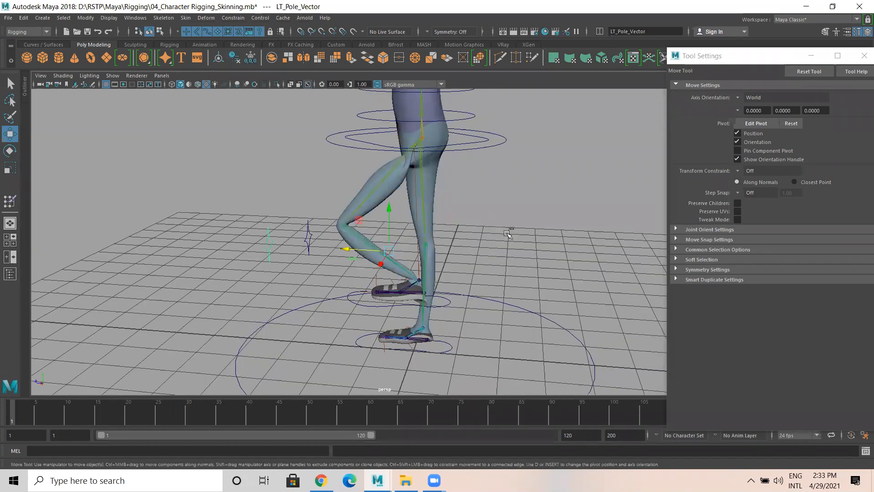
Undo the test moves of LT_Pole_Vector and LT_Leg_Ctrl to restore the straight leg
key("ctrl+z")
key("ctrl+z")
right_click_drag(446, 174, 556, 191, "alt")
key("ctrl+z")
Examine the thigh, knee and foot joints inside the rebound legs from the side and front
middle_click_drag(556, 157, 554, 243, "alt")
left_click_drag(555, 242, 484, 175, "alt")
left_click_drag(536, 182, 472, 172, "alt")
middle_click_drag(501, 209, 494, 68, "alt")
right_click_drag(549, 182, 464, 181, "alt")
middle_click_drag(443, 211, 432, 165, "alt")
middle_click_drag(483, 152, 456, 266, "alt")
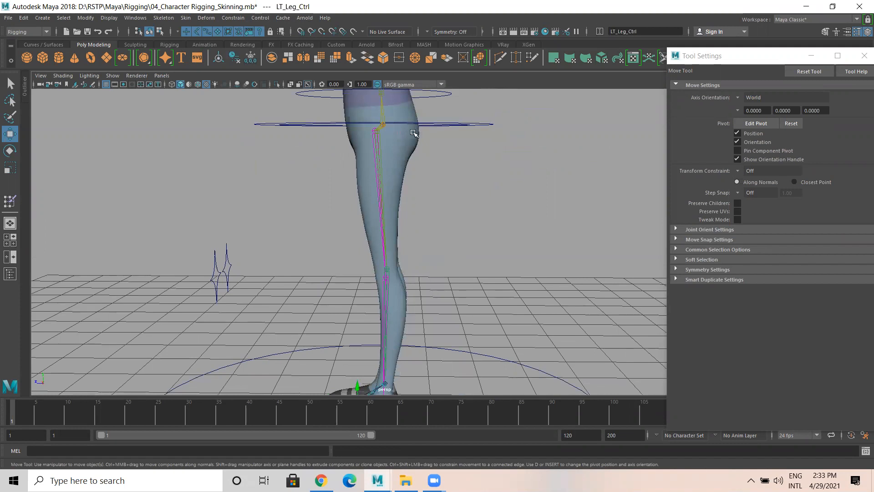
middle_click_drag(407, 312, 417, 178, "alt")
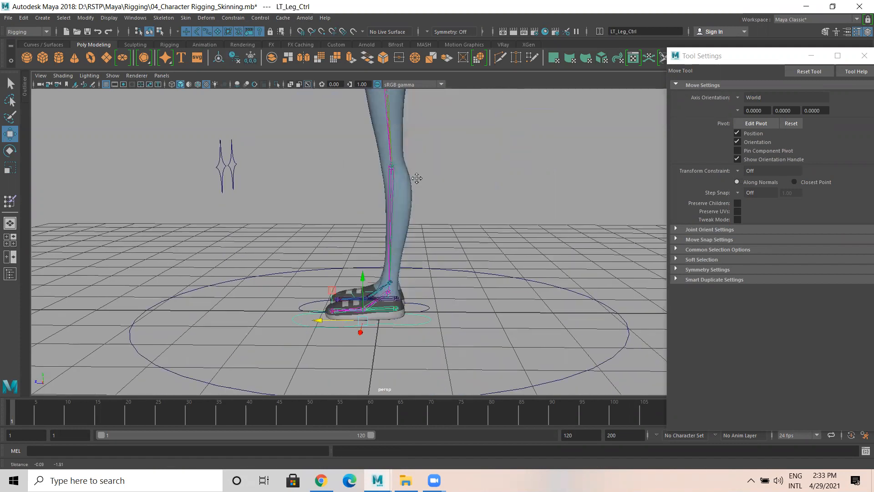
right_click_drag(361, 227, 409, 229, "alt")
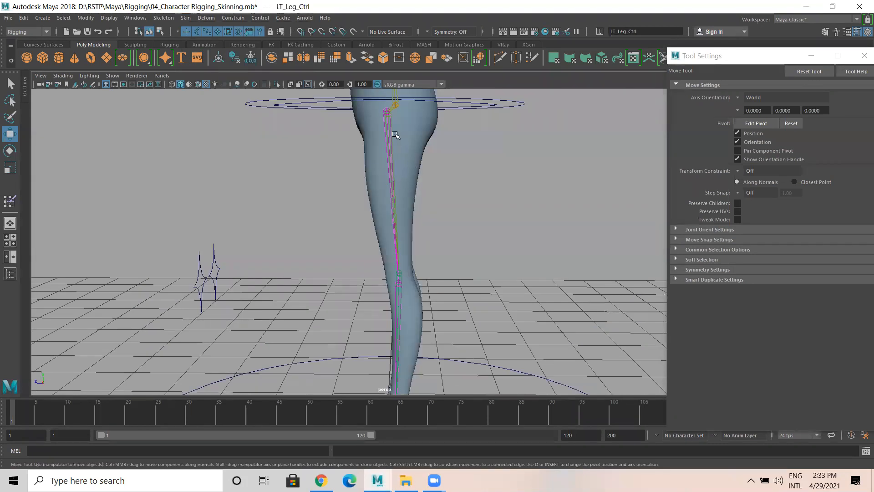
right_click_drag(399, 160, 322, 177, "alt")
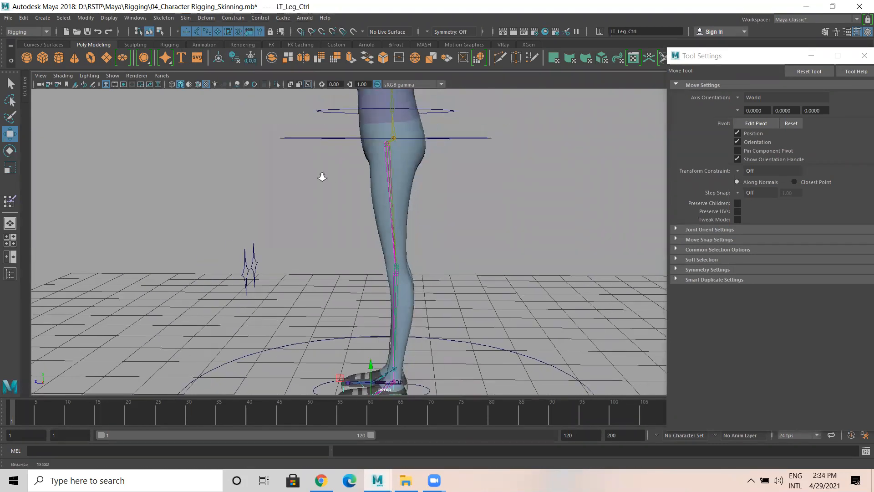
right_click_drag(391, 129, 358, 174, "alt")
left_click_drag(357, 174, 464, 147, "alt")
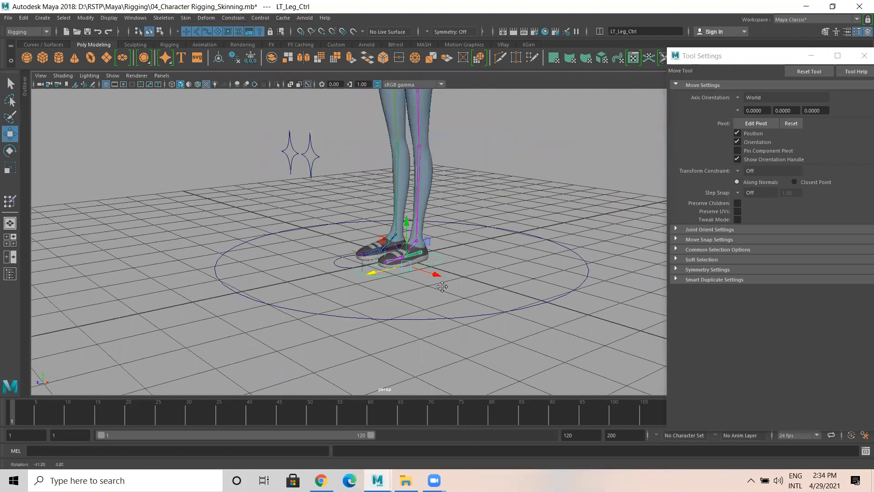
left_click_drag(358, 198, 426, 183, "alt")
right_click_drag(427, 276, 351, 263, "alt")
left_click_drag(351, 263, 441, 273, "alt")
Select COG_CTRL, test-move the upper body with it, and undo the move
left_click(457, 179)
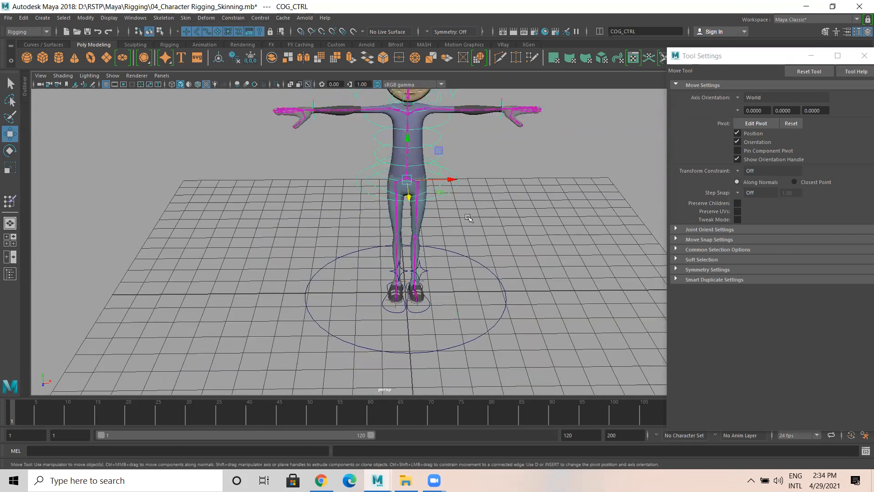
middle_click_drag(445, 187, 432, 221, "alt")
left_click_drag(433, 222, 444, 245)
key("ctrl+z")
Select Global_Ctrl, test-move the whole character with it, undo the move, and clear the selection
left_click(490, 331)
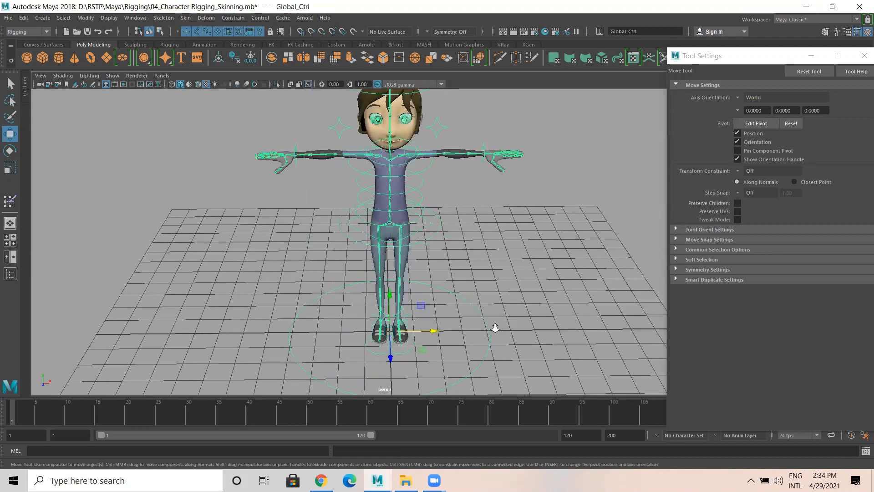
scroll(495, 328, "down", 3)
left_click_drag(390, 307, 354, 299)
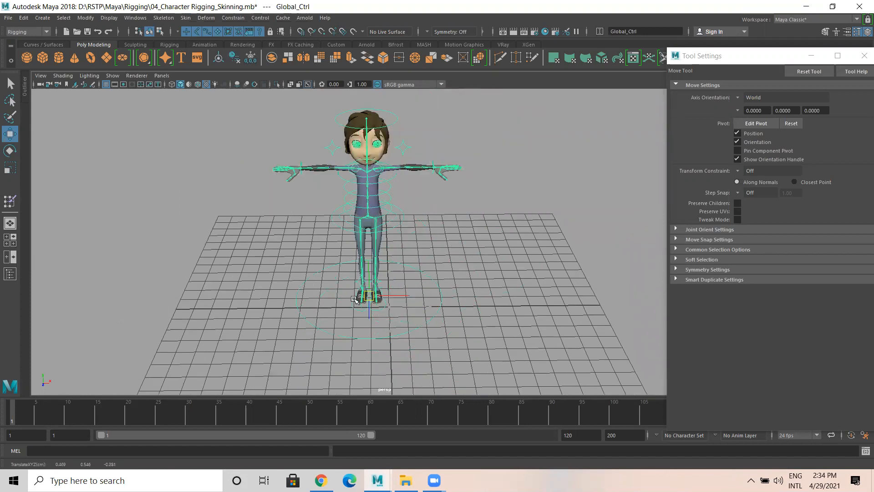
key("ctrl+z")
left_click(485, 273)
Select LT_Leg_Ctrl around the left shoe and close the Tool Settings window to show the control's channels
left_click_drag(548, 325, 448, 288, "alt")
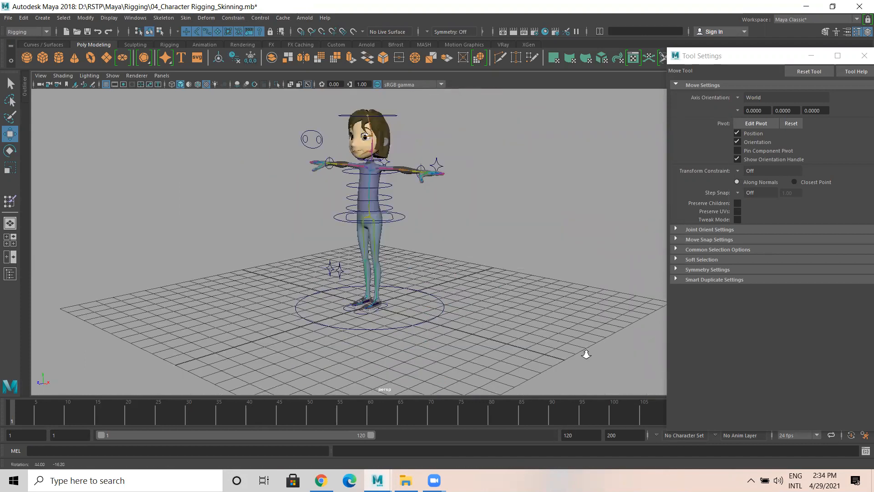
right_click_drag(587, 354, 596, 357, "alt")
middle_click_drag(428, 371, 380, 205, "alt")
right_click_drag(381, 205, 496, 304, "alt")
middle_click_drag(412, 281, 416, 185, "alt")
left_click(424, 248)
right_click_drag(385, 270, 733, 192, "alt")
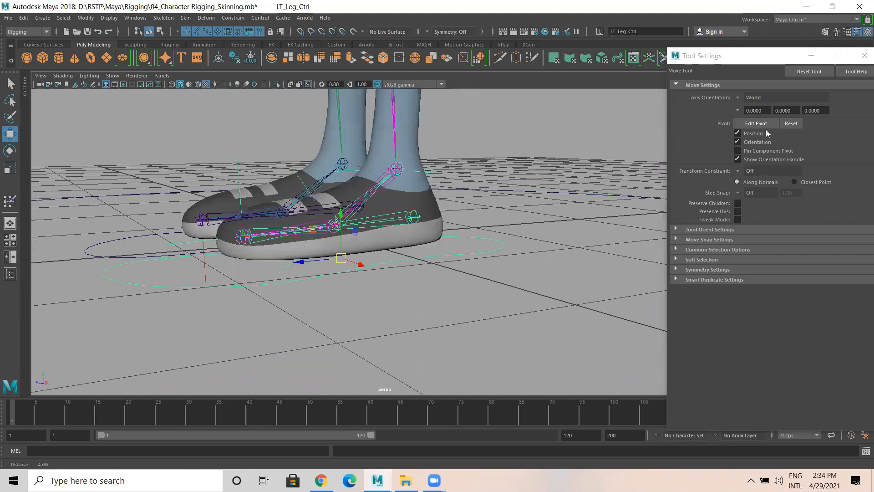
left_click(863, 57)
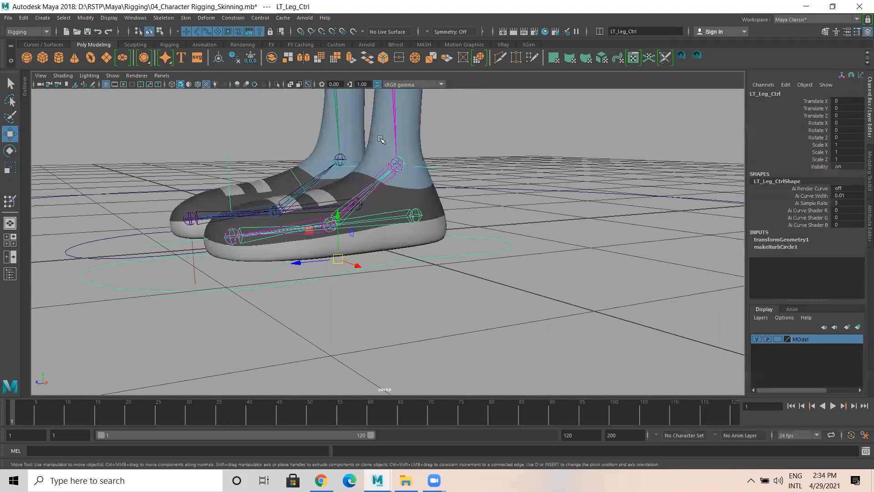
Examine the legs, hips and feet from several angles with LT_Leg_Ctrl selected
scroll(410, 218, "down", 5)
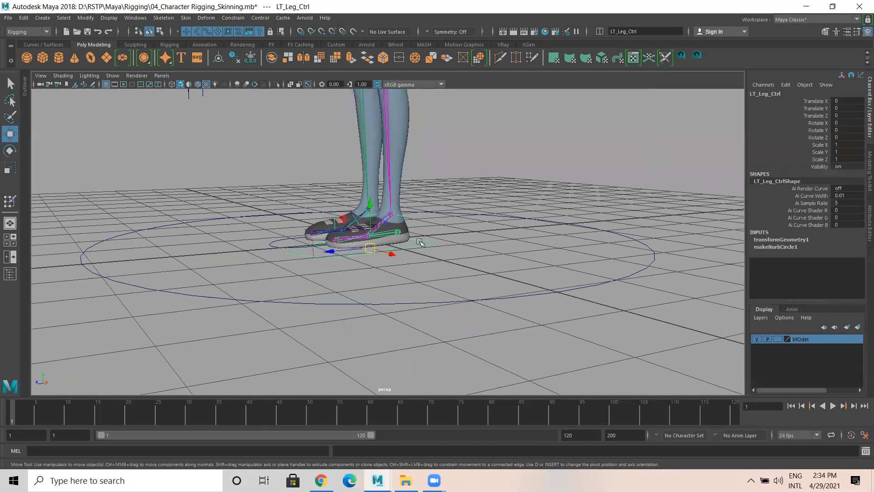
middle_click_drag(398, 180, 400, 299, "alt")
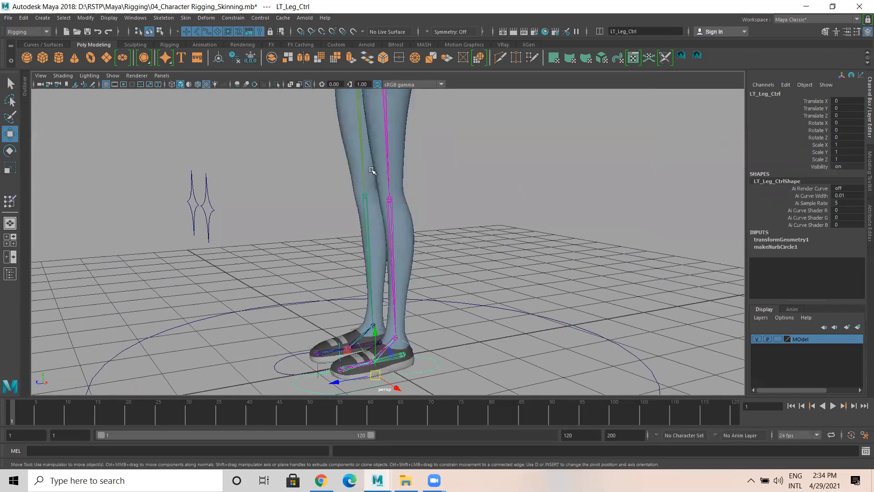
left_click_drag(370, 156, 370, 245, "alt")
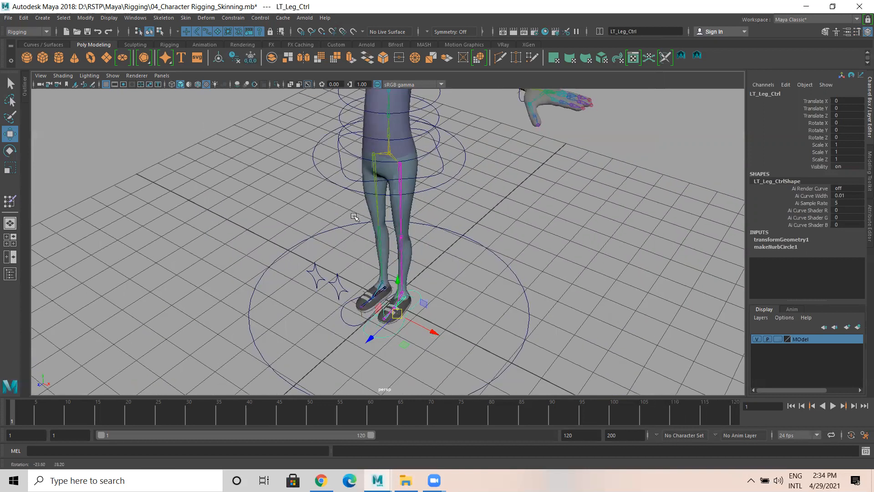
key("bracketleft")
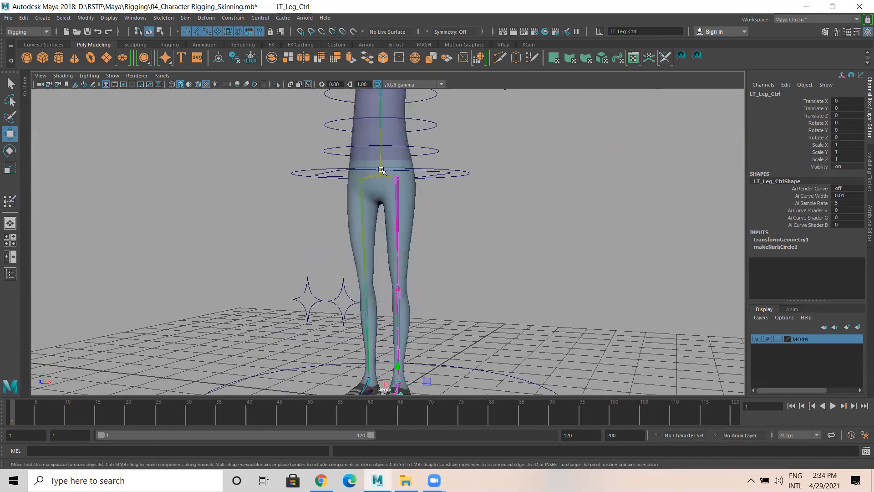
left_click_drag(390, 182, 346, 193, "alt")
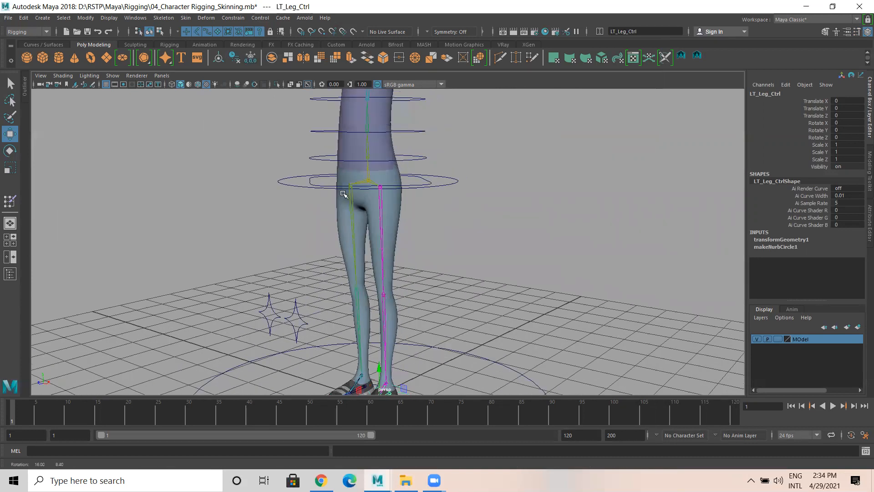
right_click_drag(370, 172, 388, 256, "alt")
middle_click_drag(390, 266, 371, 215, "alt")
left_click_drag(354, 232, 386, 222, "alt")
middle_click_drag(424, 219, 403, 136, "alt")
right_click_drag(402, 136, 403, 213, "alt")
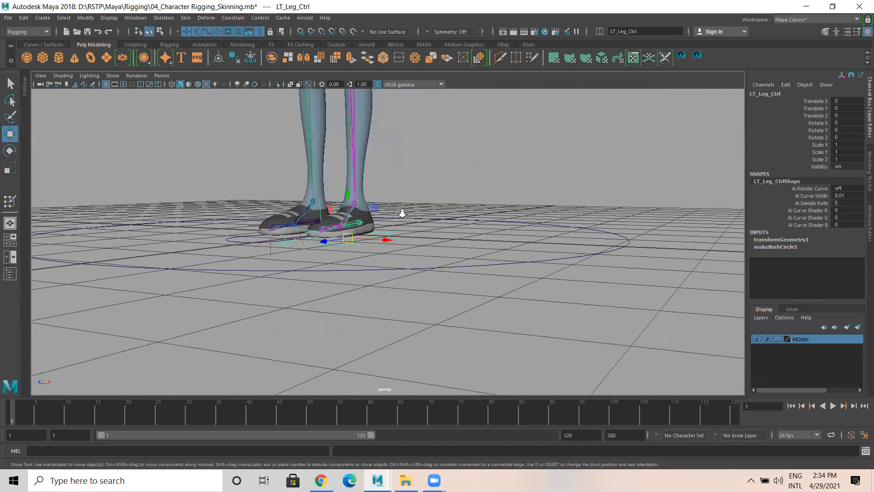
left_click_drag(307, 255, 283, 292, "alt")
right_click_drag(350, 269, 392, 258, "alt")
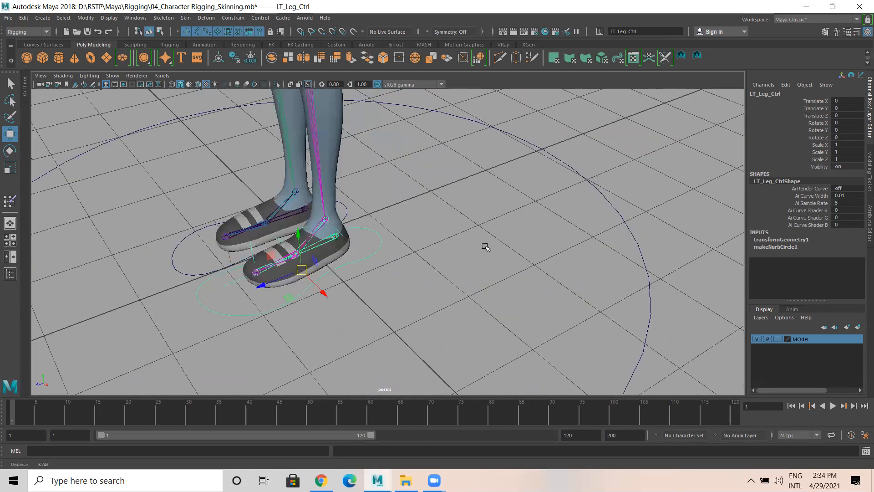
key("f")
left_click_drag(473, 221, 495, 240)
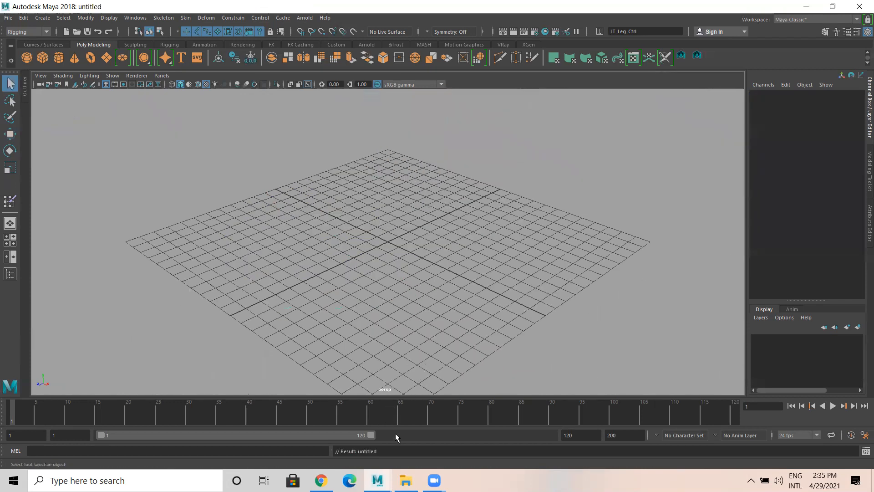
Switch to File Explorer, check the Maya folder in RSTP, and open the Chk folder on New Volume (D:)
left_click(406, 480)
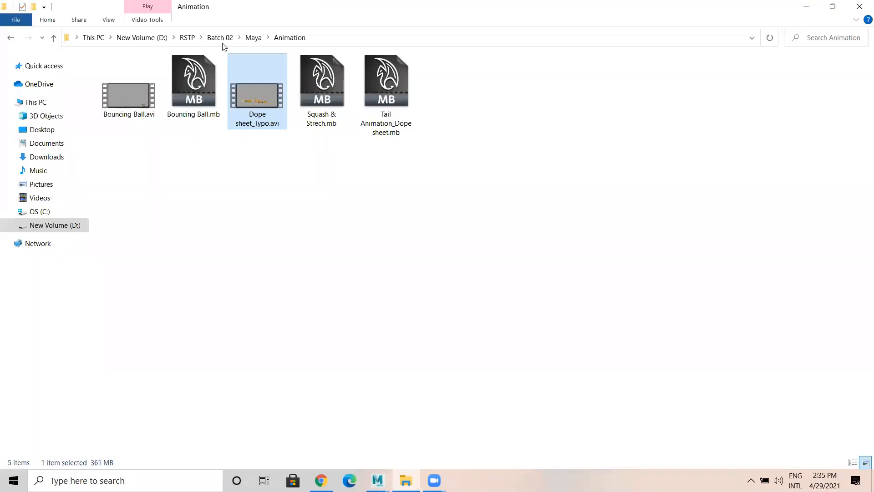
left_click(187, 38)
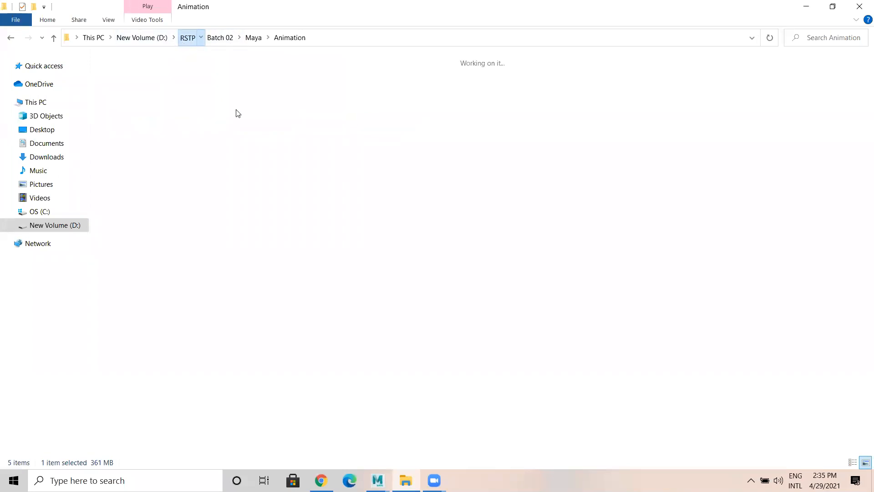
double_click(649, 101)
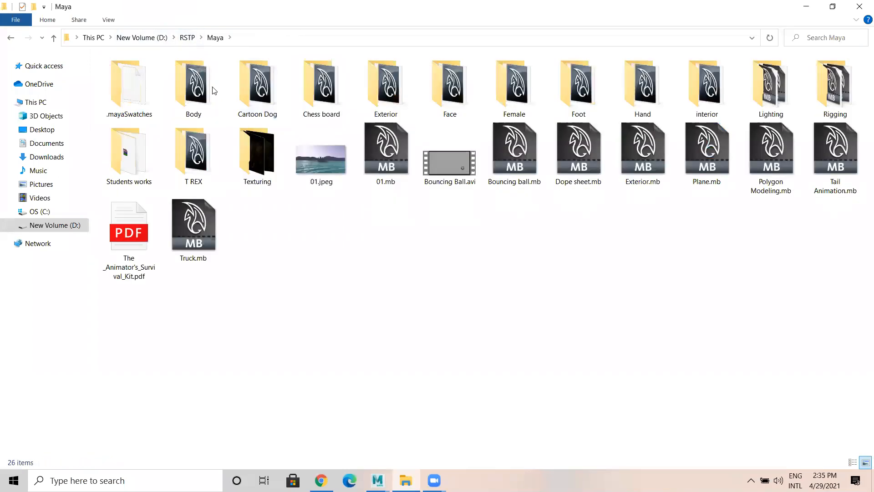
left_click(142, 37)
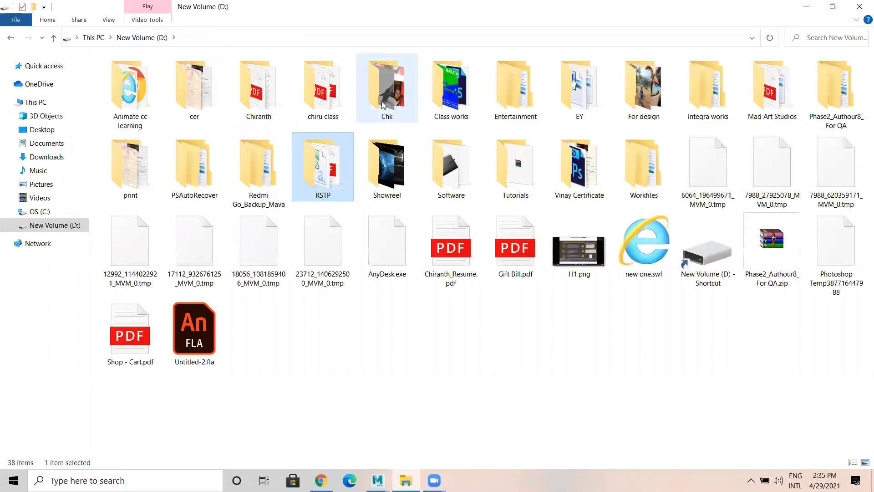
left_click(394, 88)
double_click(394, 88)
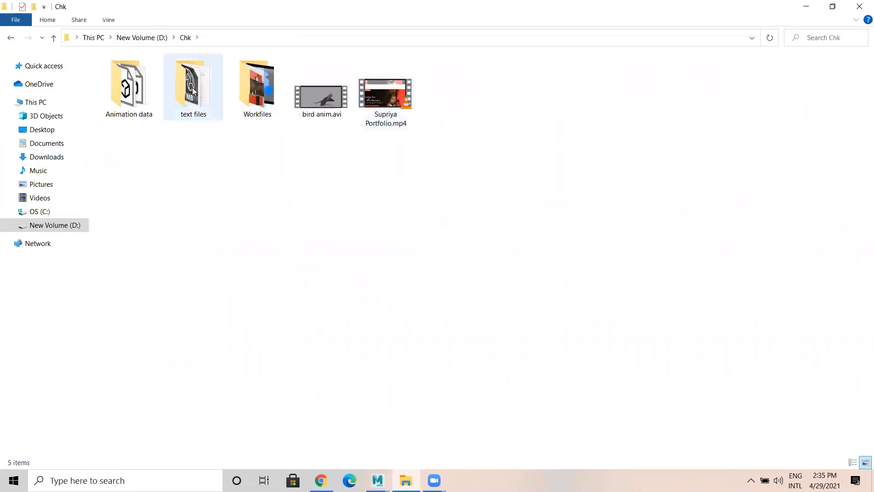
Look into the Animation data folder and go back to open Rig files under Workfiles > Animation
double_click(147, 91)
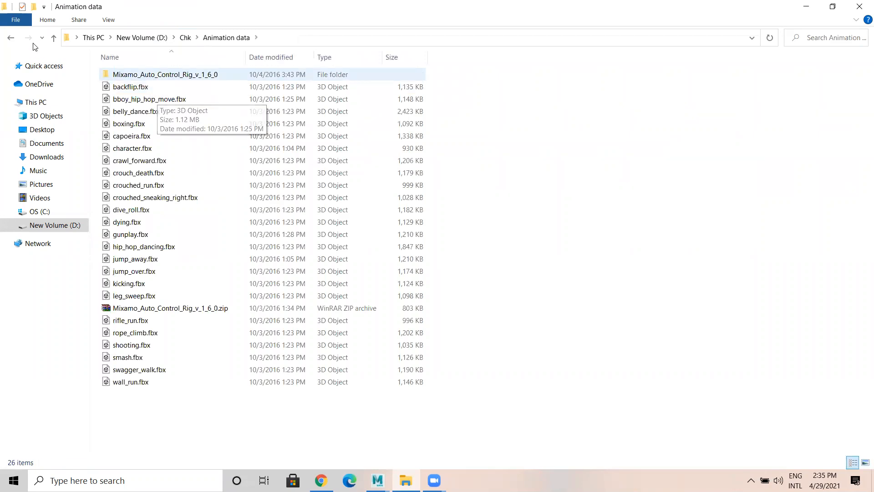
key("alt+Left")
double_click(266, 106)
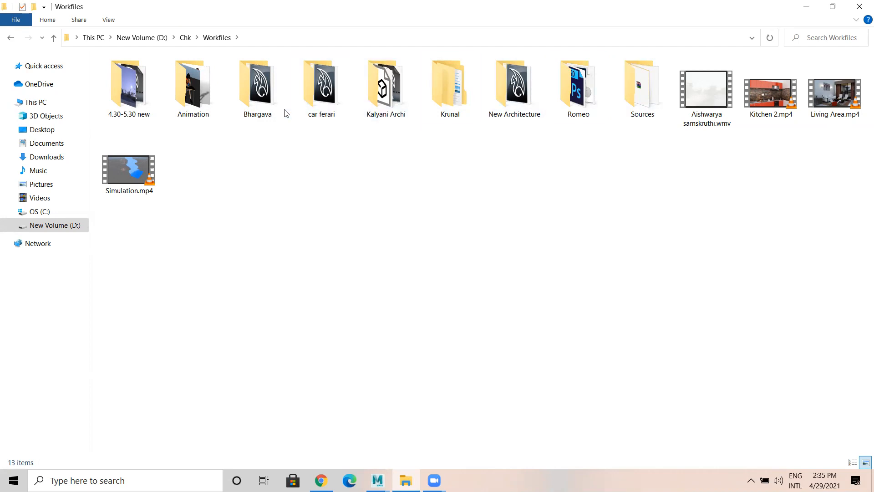
double_click(209, 89)
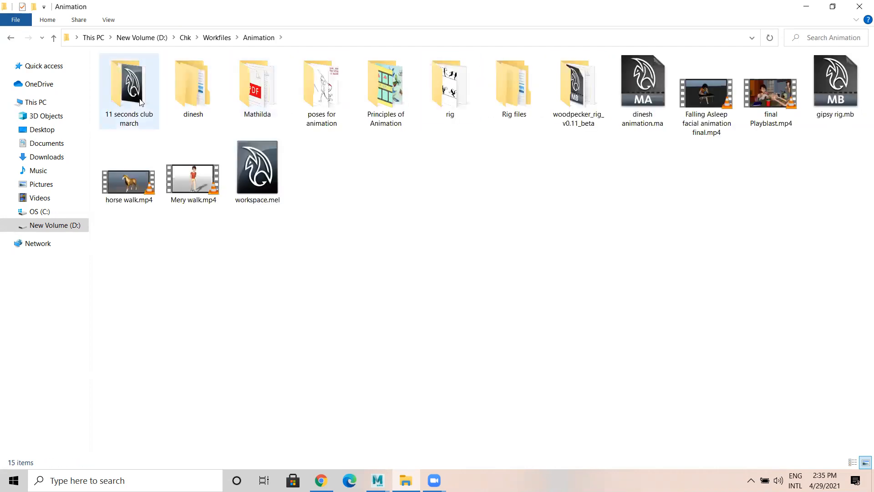
double_click(525, 86)
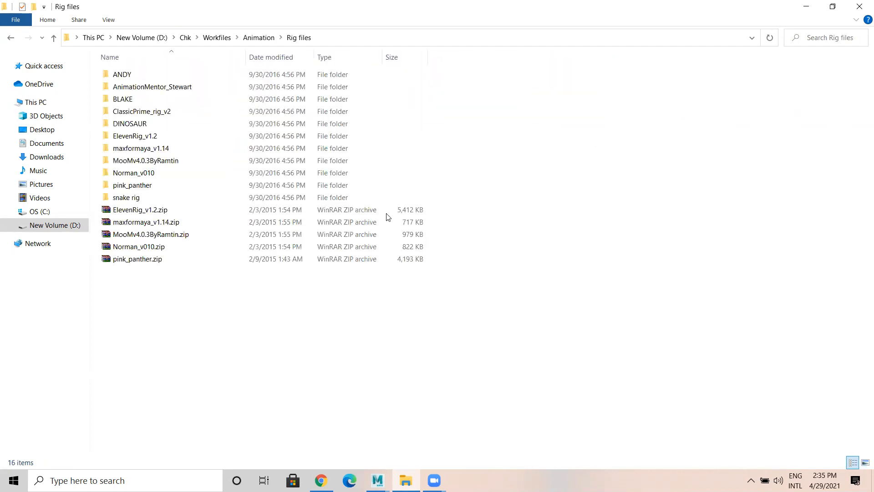
Check the scene files in the ElevenRig_v1.2 Scenes folder and return to the Rig files folder
left_click(129, 139)
double_click(129, 137)
double_click(138, 76)
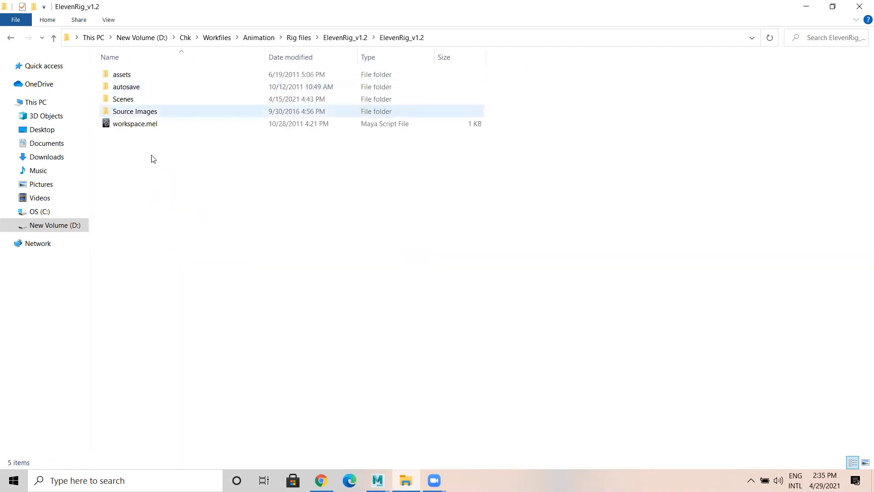
double_click(125, 100)
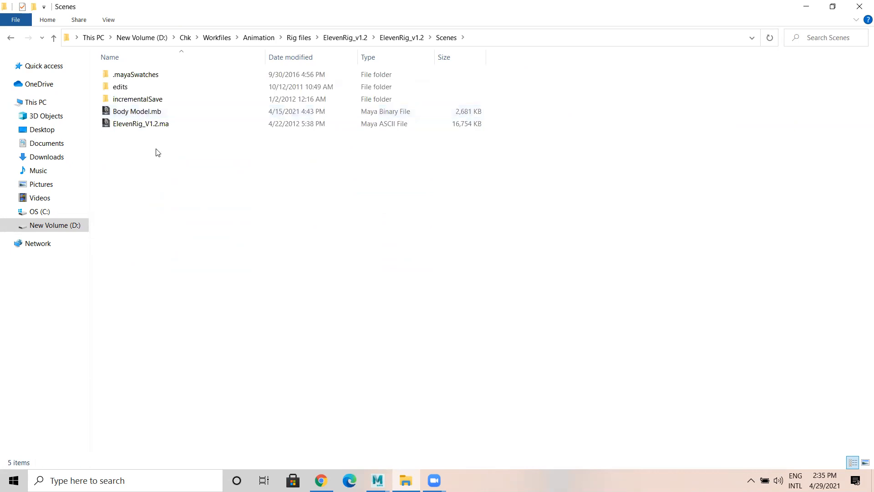
left_click_drag(136, 124, 142, 128)
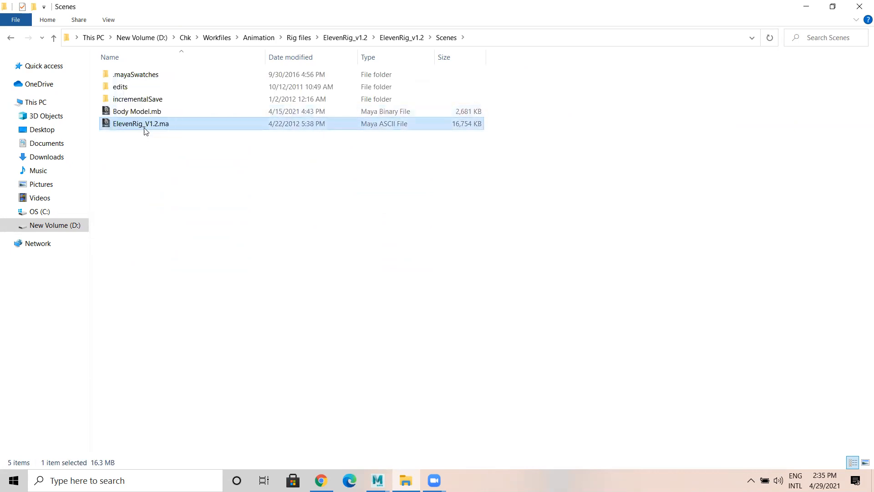
left_click(5, 42)
left_click(5, 42)
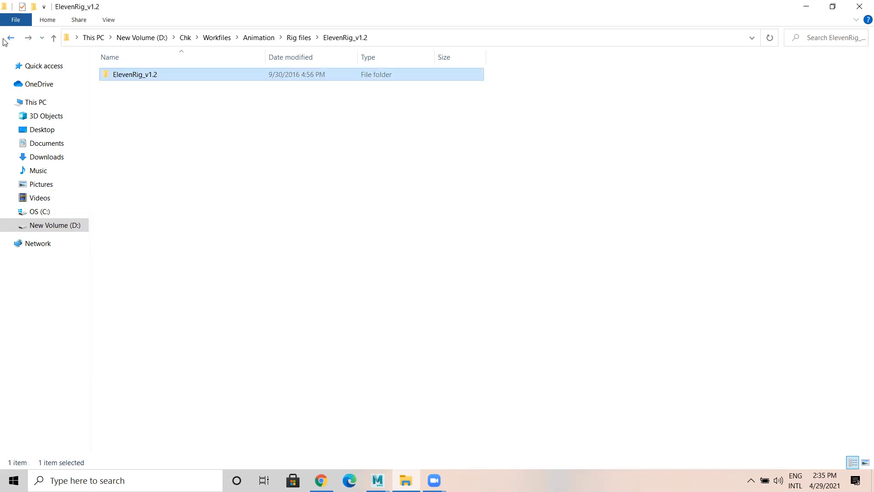
left_click(5, 42)
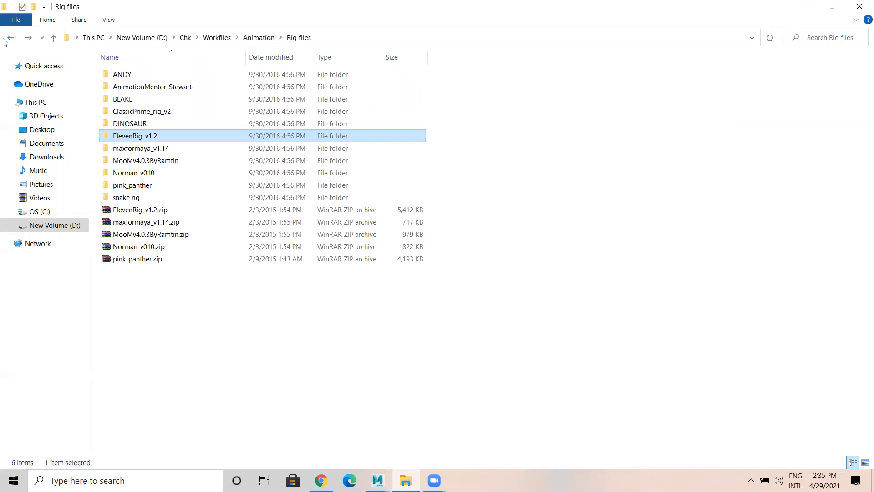
Bring AM_stewart_shot_ready_anim.ma from the AnimationMentor_Stewart folder into the empty Maya scene and dismiss the message dialog
double_click(141, 87)
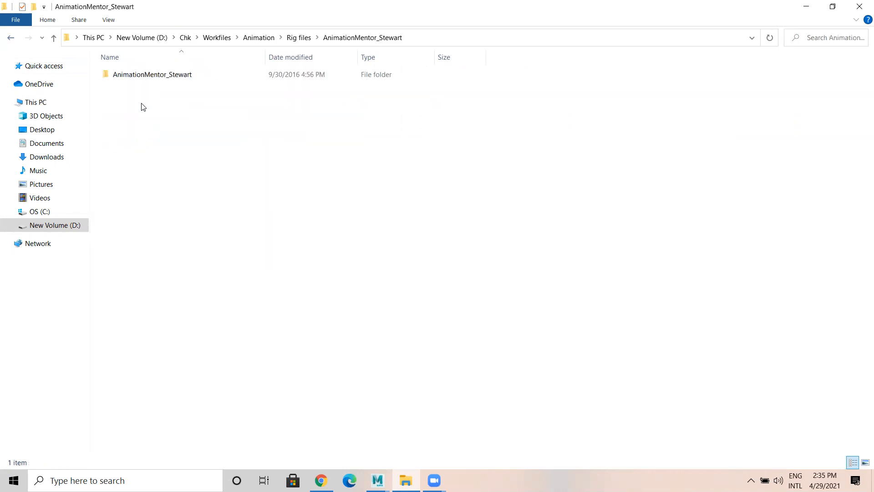
double_click(133, 75)
left_click_drag(136, 100, 454, 297)
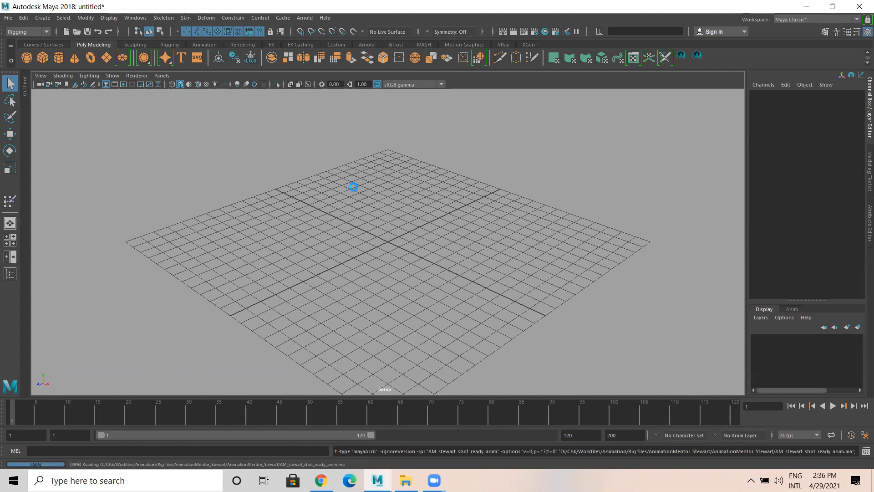
left_click(440, 264)
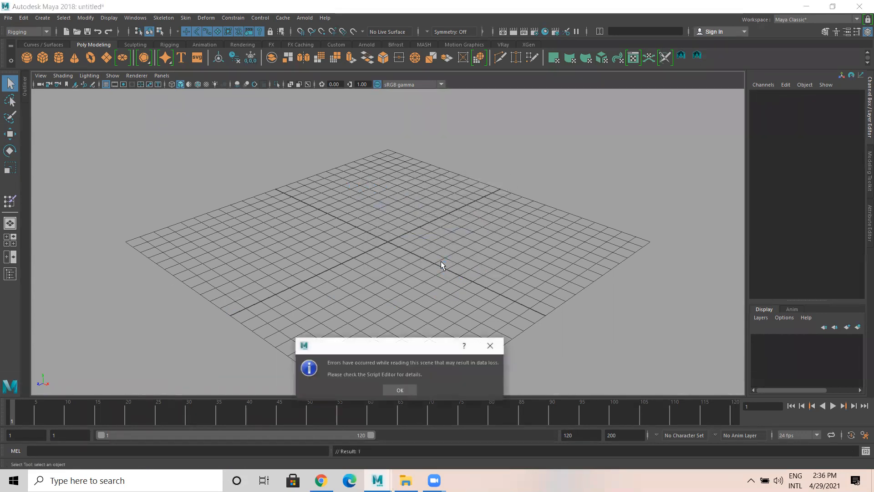
left_click(401, 390)
Turn on textured display and examine the Stewart character from the upper body down to the feet
scroll(452, 310, "down", 3)
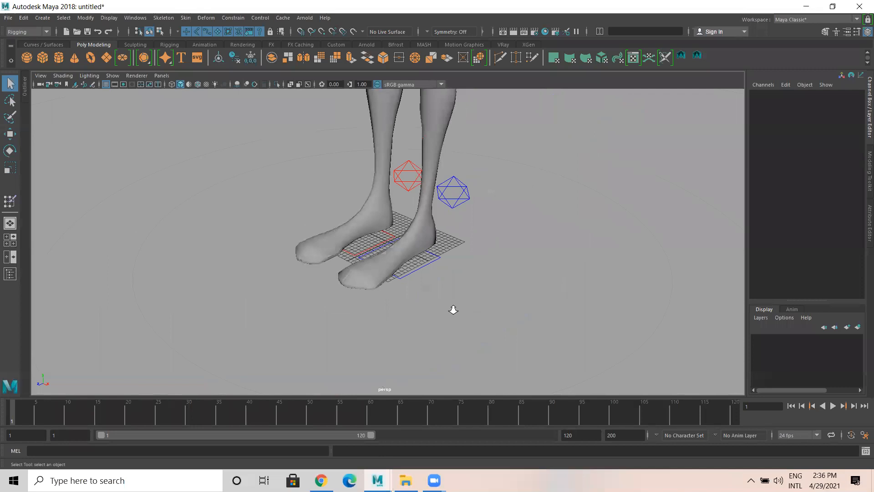
scroll(453, 310, "down", 5)
key("6")
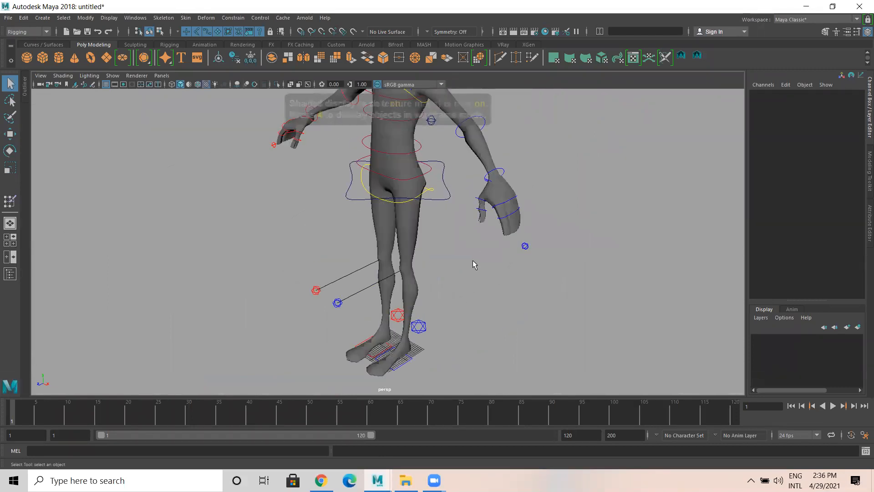
scroll(547, 264, "down", 3)
middle_click_drag(400, 257, 416, 306, "alt")
left_click_drag(415, 306, 461, 297, "alt")
middle_click_drag(463, 342, 448, 204, "alt")
right_click_drag(455, 273, 587, 314, "alt")
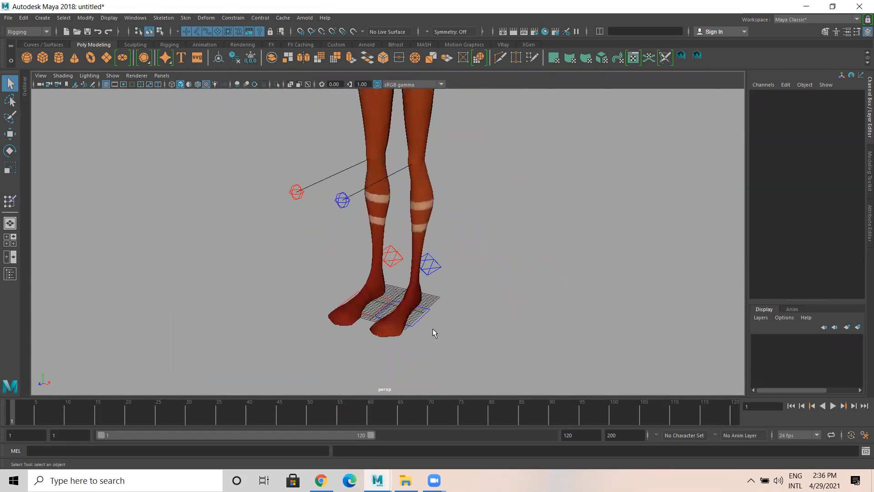
Select stw_lf_leg_ctrl around the left foot to show its leg attributes
left_click(431, 326)
left_click_drag(442, 315, 425, 293, "alt")
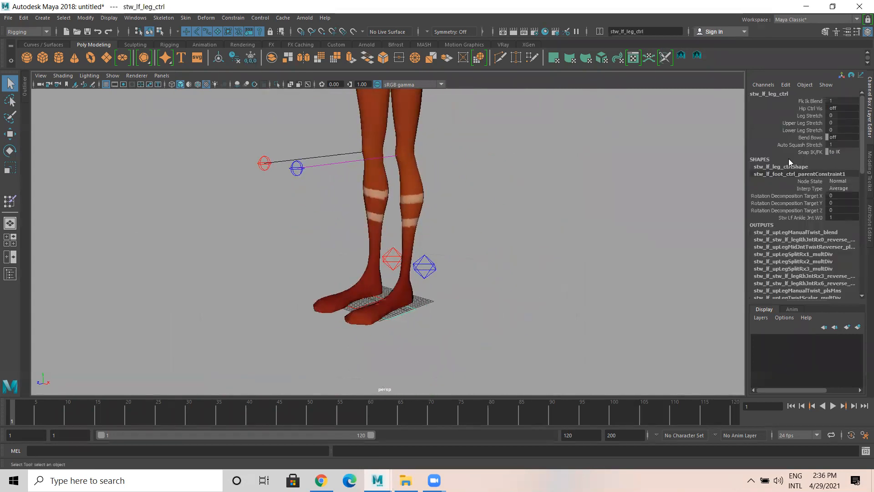
right_click_drag(518, 263, 712, 196, "alt")
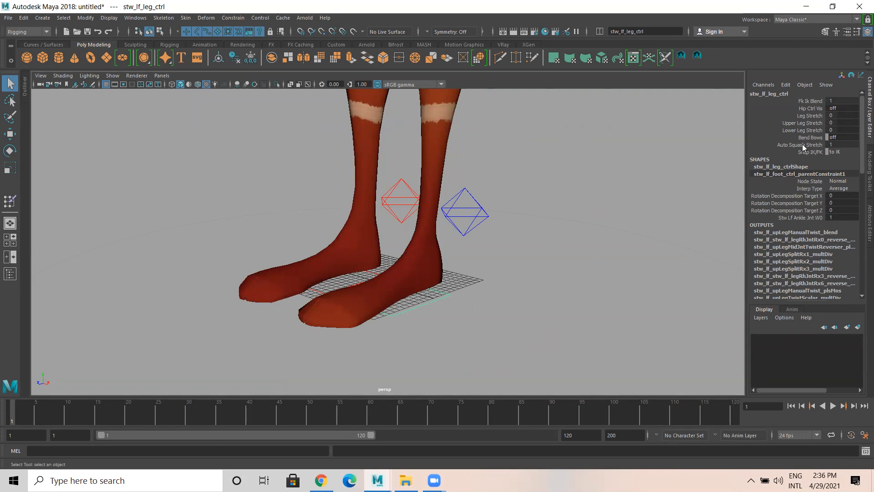
Test Upper Leg Stretch and Lower Leg Stretch on stw_lf_leg_ctrl and undo both changes
left_click(806, 123)
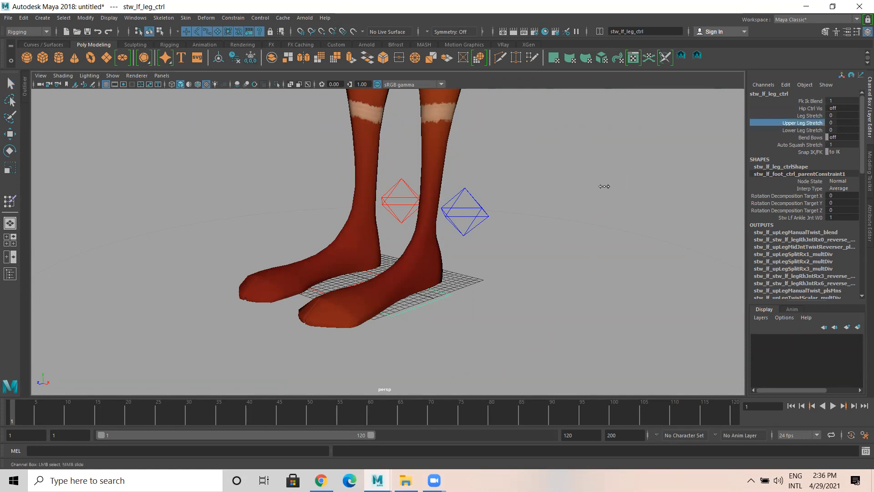
middle_click_drag(605, 185, 632, 188)
key("ctrl+z")
key("ctrl+z")
key("ctrl+z")
key("ctrl+z")
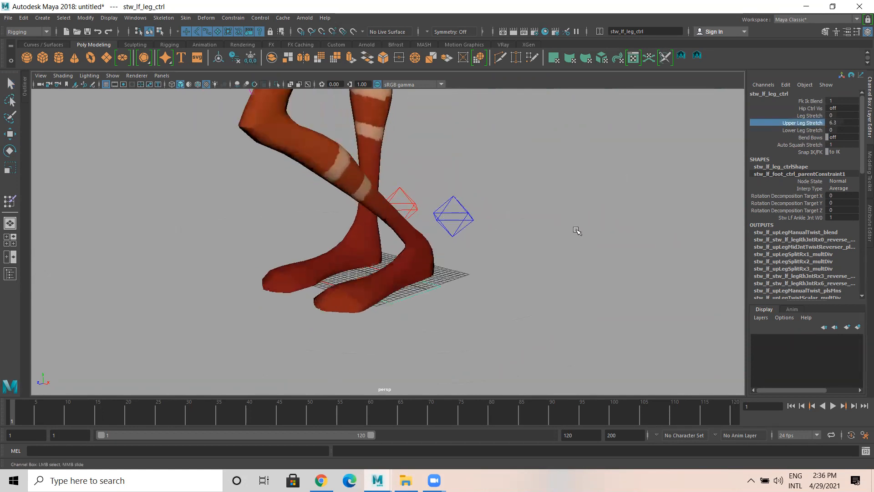
left_click(802, 130)
middle_click_drag(609, 183, 624, 179)
key("ctrl+z")
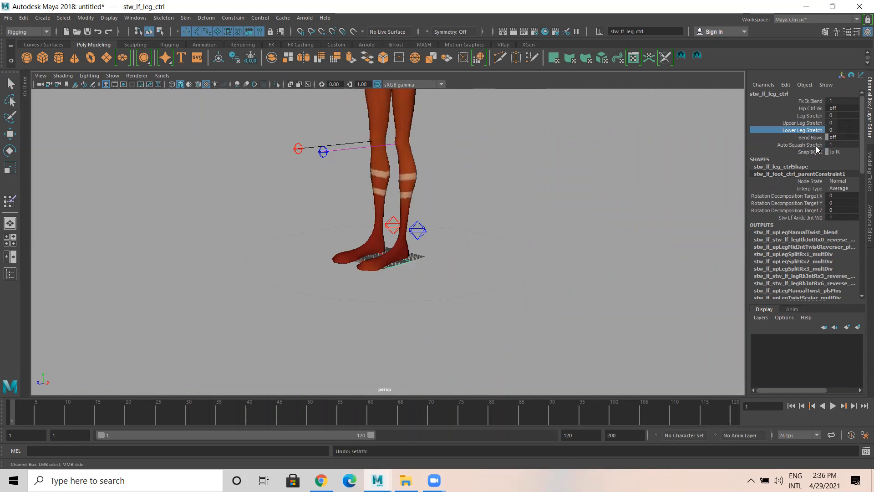
Turn on Gimbal Ctrl Vis for stw_lf_wrist_fk_ctrl and select the secondary FK control at the left wrist
middle_click_drag(503, 186, 519, 306, "alt")
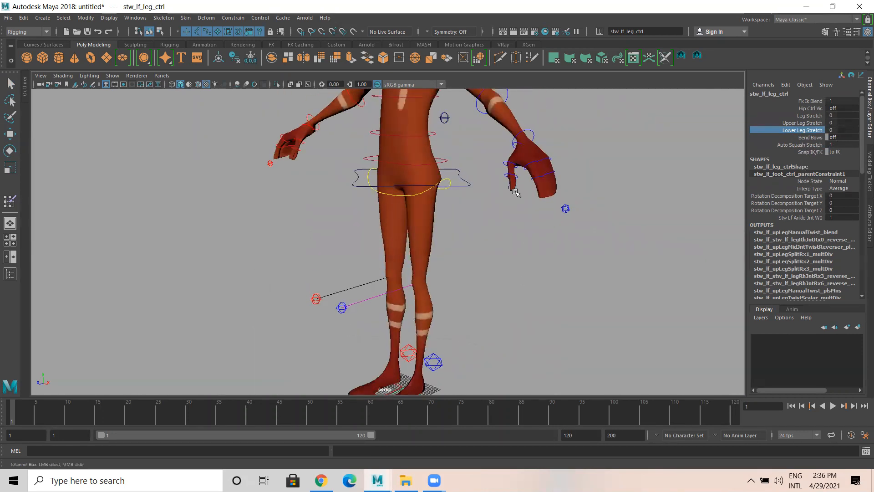
left_click(532, 137)
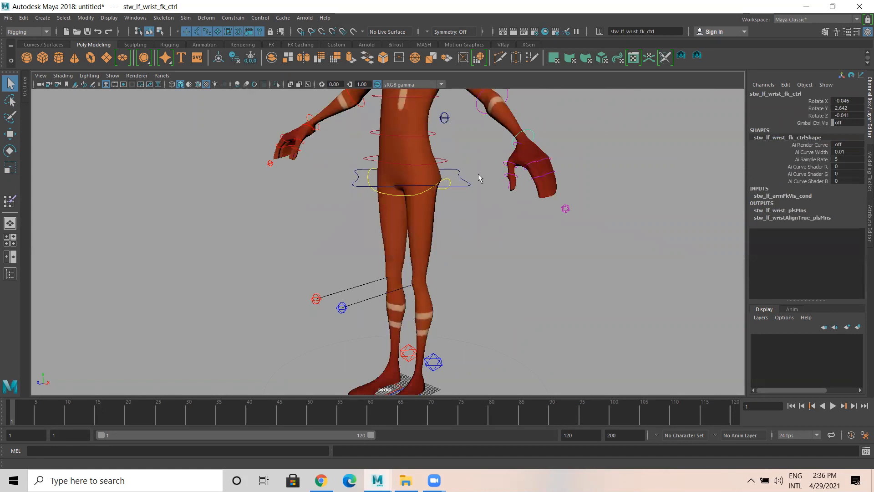
scroll(604, 178, "up", 3)
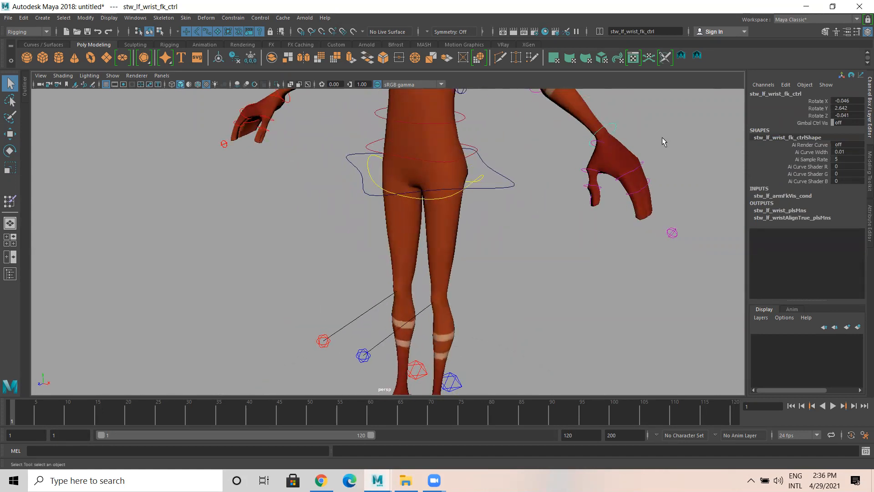
double_click(848, 123)
left_click(693, 131)
left_click(611, 130)
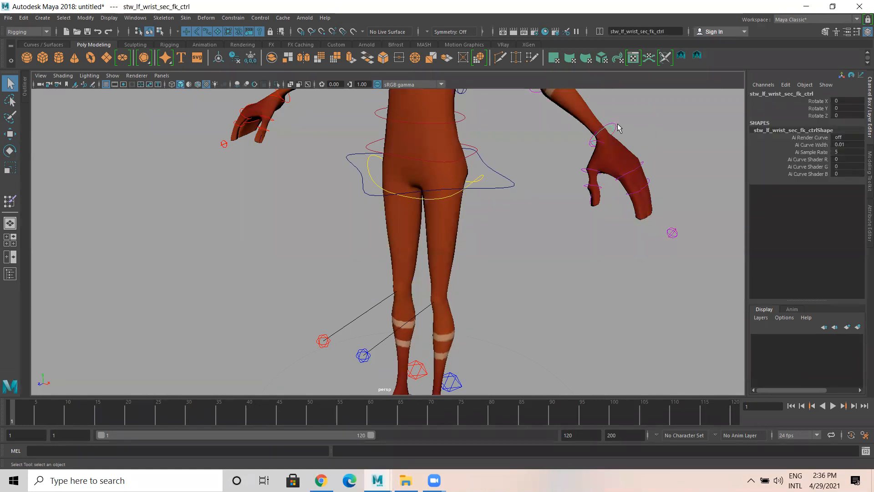
Select stw_lf_wrist_fk_ctrl again, test-rotate the left hand with it, and undo the rotation
left_click(612, 121)
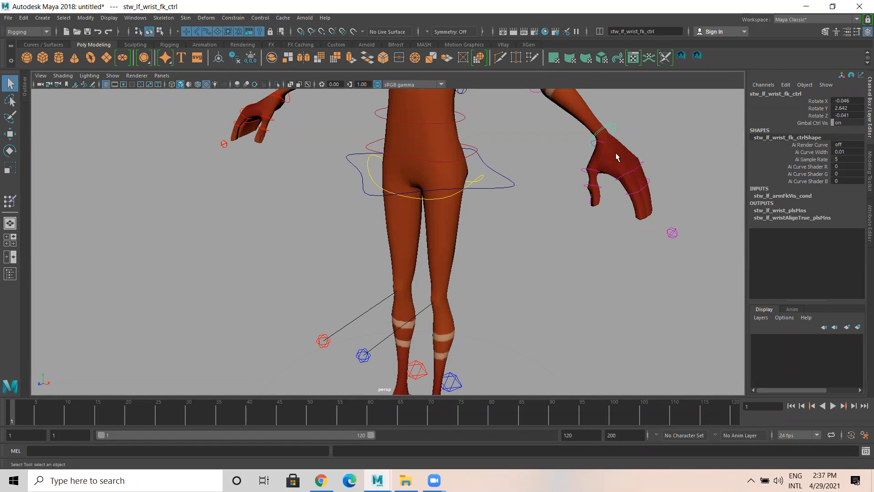
key("w")
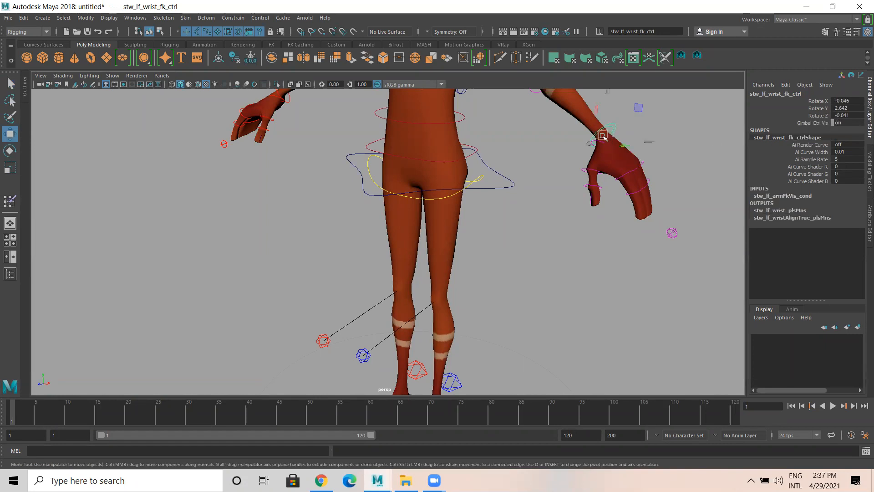
key("e")
left_click_drag(630, 121, 681, 157)
key("ctrl+z")
Select stw_lf_arm_ctrl beside the left hand, test its Master Fist attribute, and undo the change
left_click(672, 232)
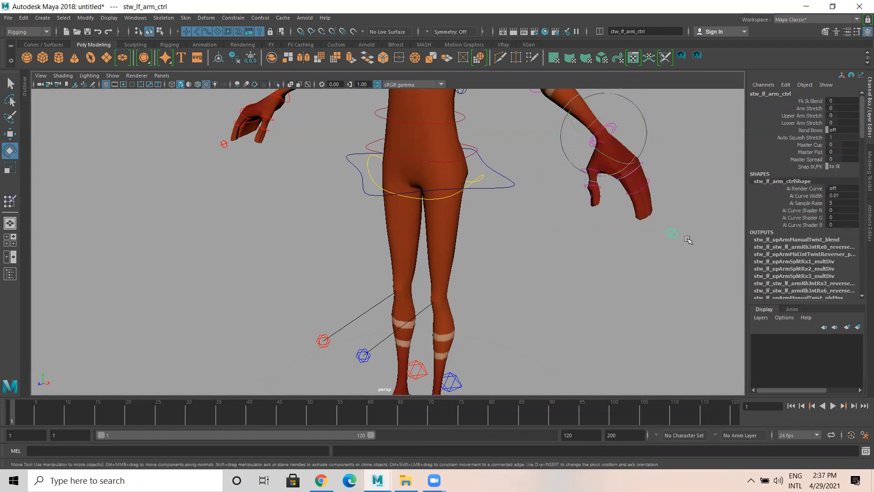
key("w")
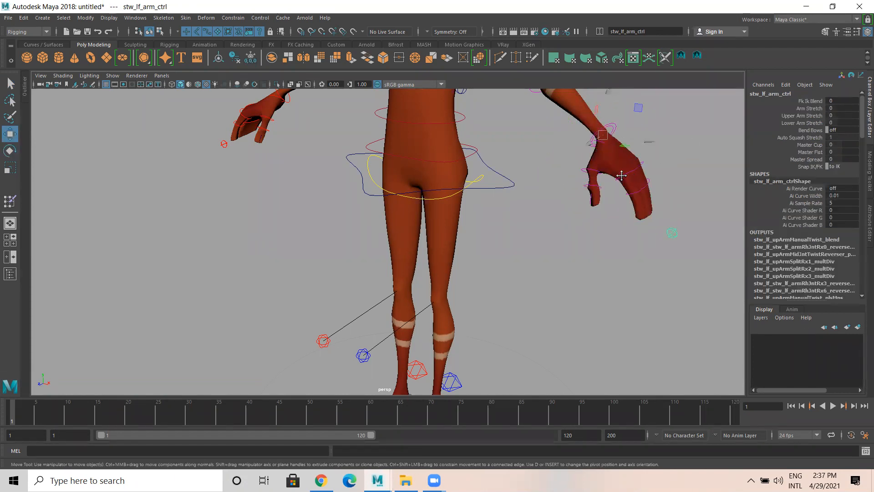
middle_click_drag(622, 175, 577, 209, "alt")
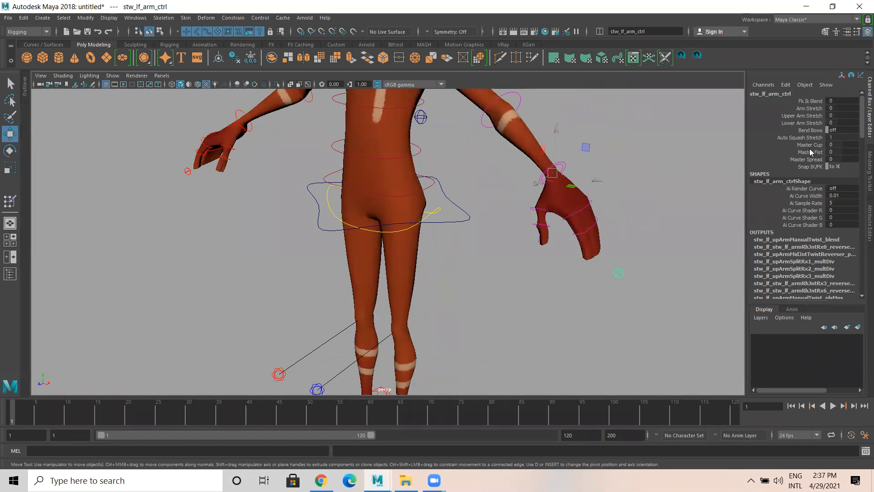
left_click(811, 152)
middle_click_drag(634, 182, 592, 235)
left_click_drag(459, 249, 509, 236, "alt")
key("ctrl+z")
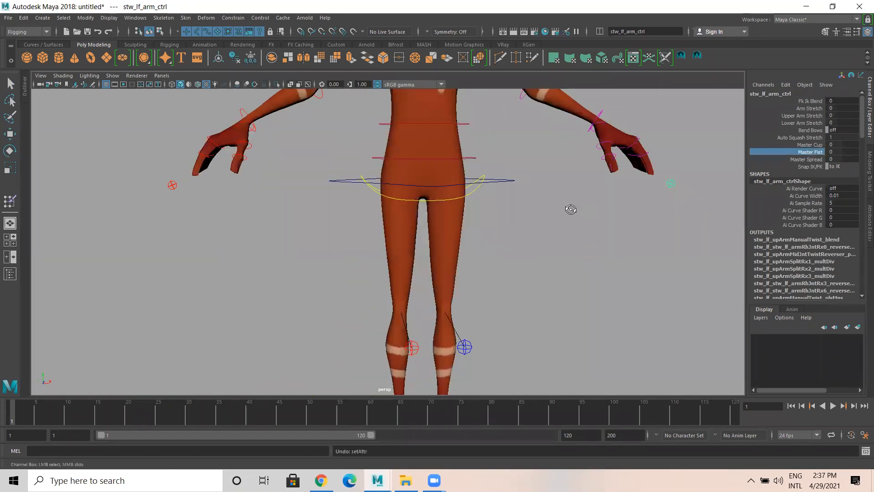
Test Master Cup on stw_lf_arm_ctrl with the left hand in close view, and undo the change
left_click_drag(572, 209, 512, 217, "alt")
right_click_drag(636, 239, 681, 206, "alt")
middle_click_drag(681, 206, 475, 268, "alt")
left_click_drag(583, 230, 500, 243, "alt")
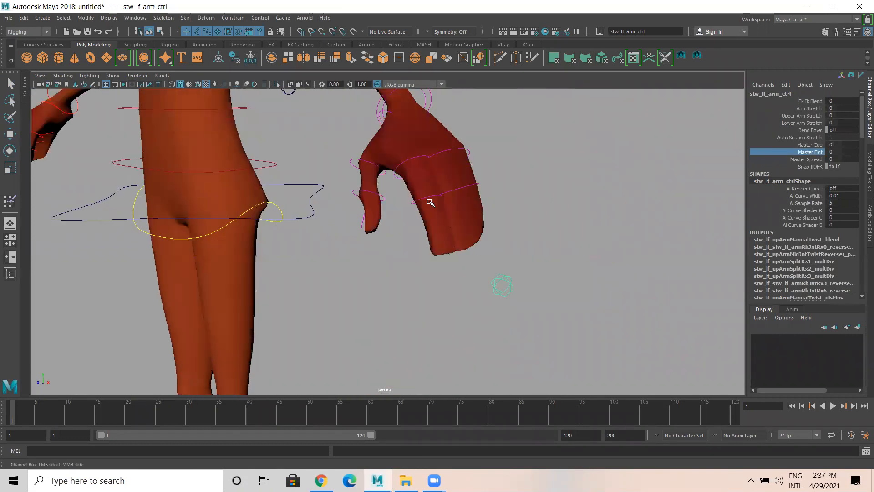
left_click(810, 144)
middle_click_drag(521, 175, 633, 221)
key("ctrl+z")
Test Master Fist and Master Spread on stw_lf_arm_ctrl's fingers and undo both changes
left_click(810, 152)
middle_click_drag(572, 189, 754, 230)
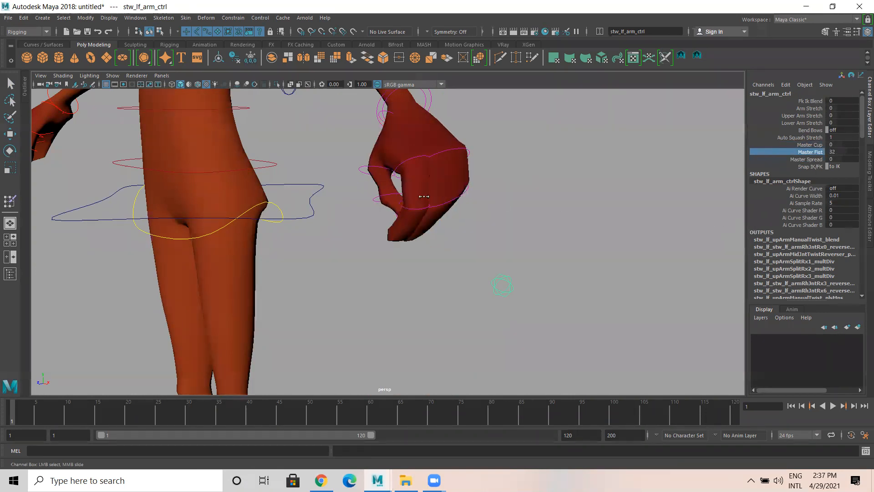
key("ctrl+z")
left_click(808, 160)
middle_click_drag(523, 193, 650, 236)
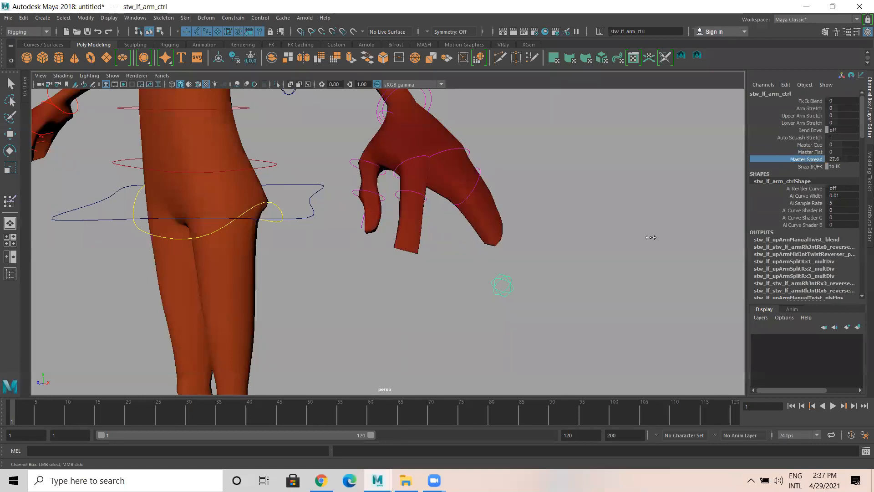
key("ctrl+z")
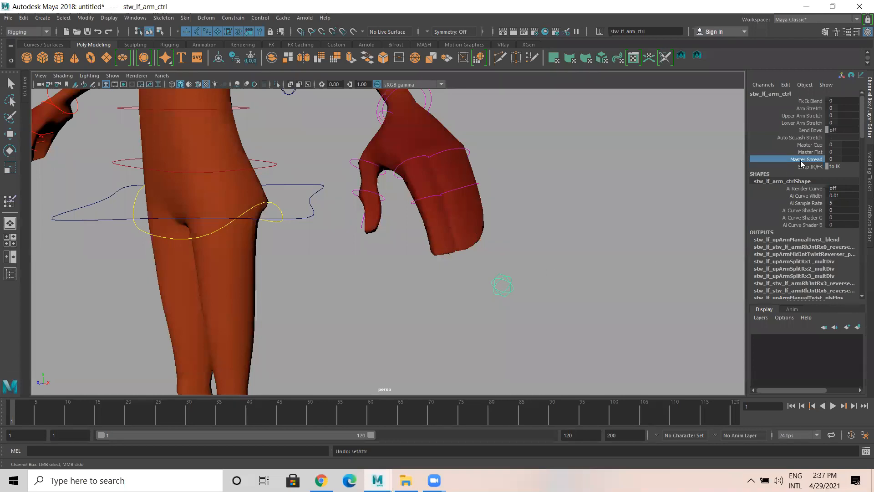
middle_click_drag(574, 184, 540, 221)
Examine the Stewart rig's leg, foot and hip controls from several angles
right_click_drag(644, 241, 351, 215, "alt")
middle_click_drag(350, 215, 390, 170, "alt")
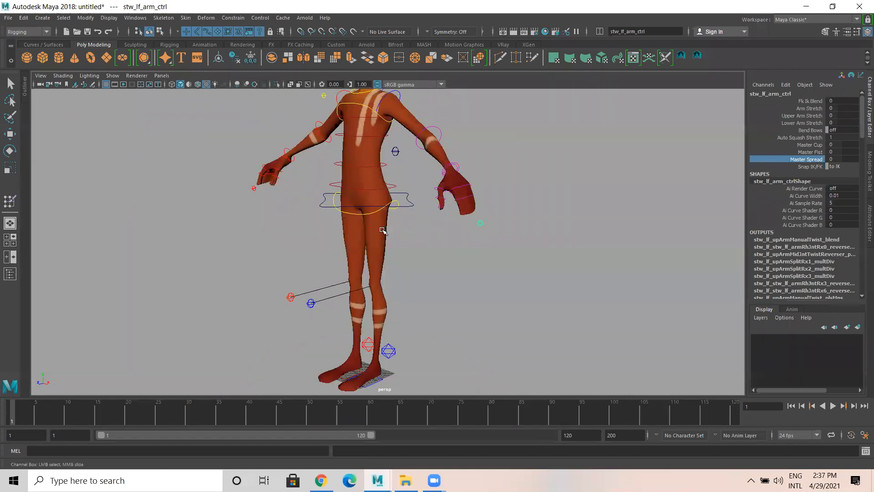
middle_click_drag(301, 263, 297, 220, "alt")
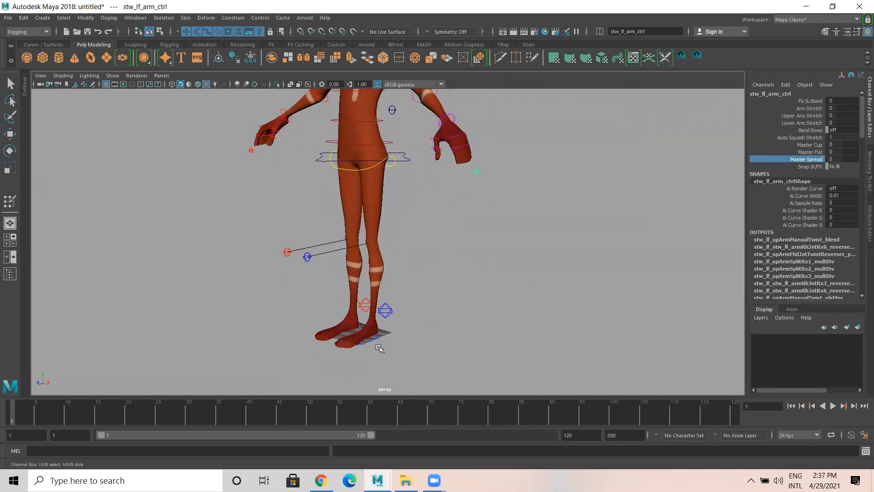
middle_click_drag(326, 358, 344, 246, "alt")
left_click_drag(344, 246, 363, 256, "alt")
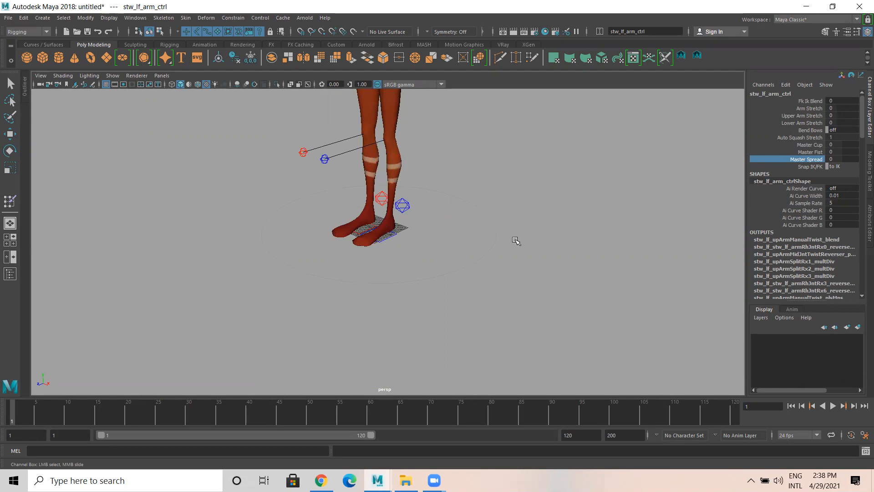
scroll(361, 263, "up", 5)
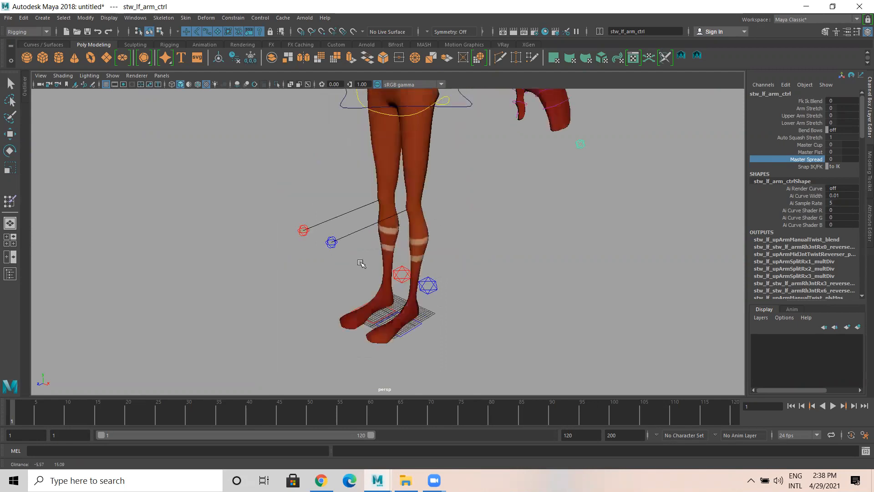
middle_click_drag(454, 185, 474, 332, "alt")
right_click_drag(542, 282, 402, 242, "alt")
left_click_drag(402, 242, 456, 244, "alt")
middle_click_drag(520, 316, 481, 238, "alt")
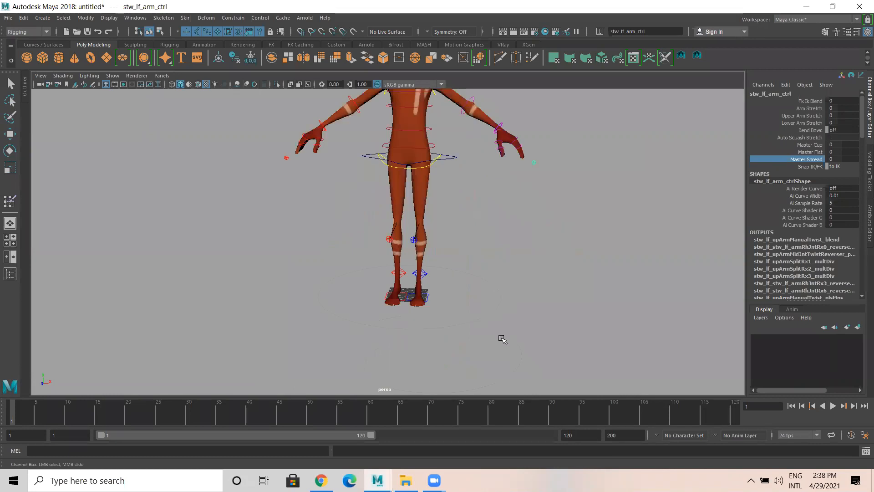
Select the control curve around the hips, test-rotate it, undo the rotation, and clear the selection
left_click(477, 310)
middle_click_drag(481, 198, 493, 267, "alt")
left_click(455, 242)
left_click(440, 223)
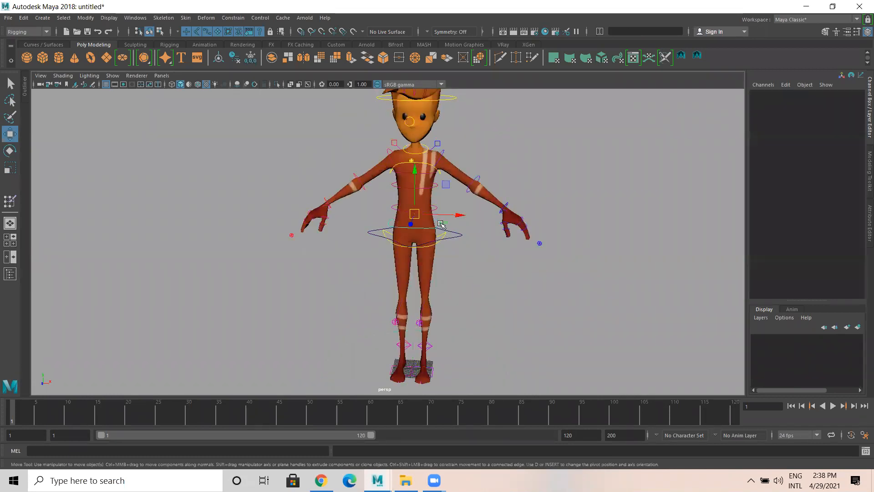
key("e")
left_click_drag(440, 185, 445, 199)
key("ctrl+z")
left_click(479, 244)
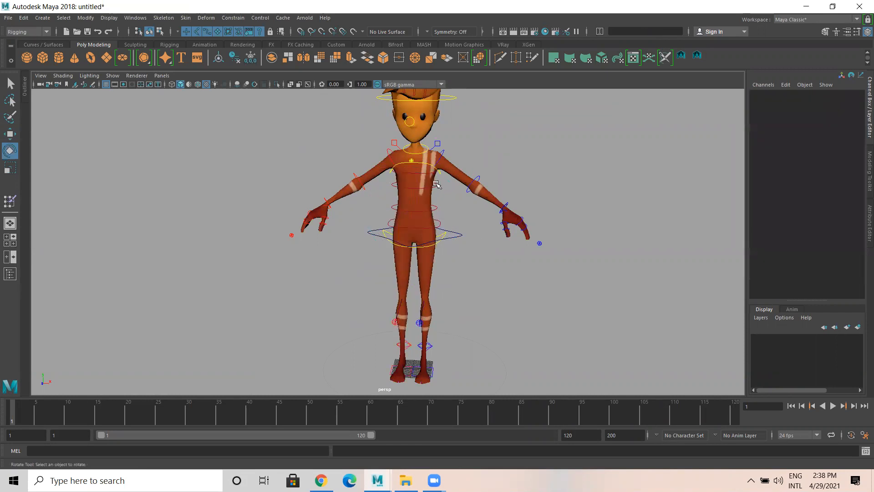
Test-rotate the spine control at chest height and undo the rotation
left_click(436, 184)
left_click_drag(440, 160, 427, 154)
key("ctrl+z")
key("ctrl+z")
Select stw_lf_clavicle_ctrl above the left shoulder, test-rotate it about Z, and restore the pose
left_click(438, 142)
left_click(438, 142)
left_click_drag(435, 122, 419, 107)
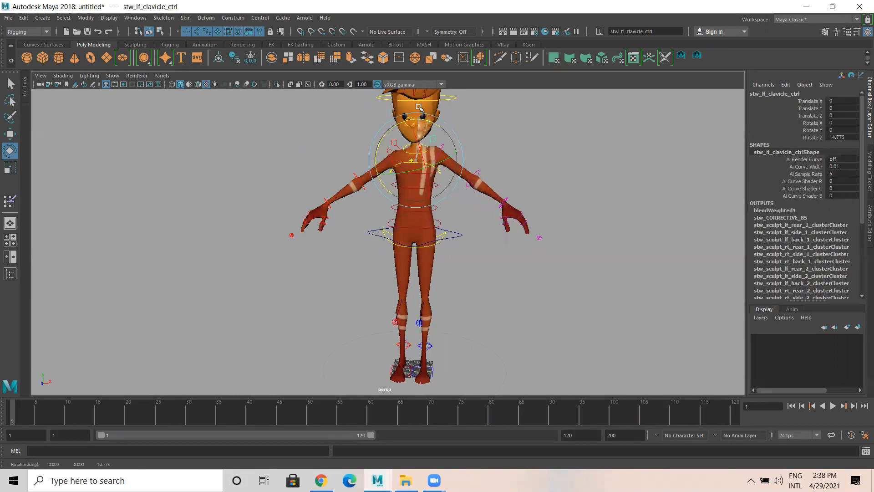
left_click(532, 162)
Start a new scene without saving the changes to the Stewart scene
key("ctrl+n")
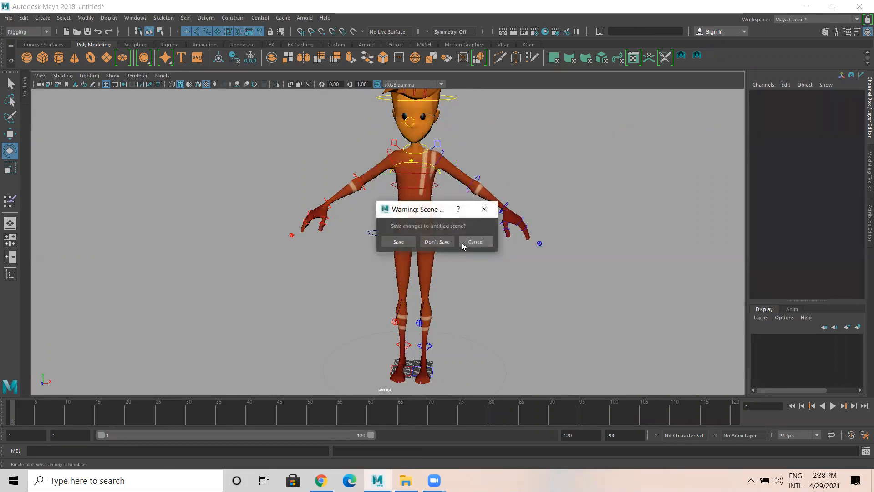
left_click(451, 244)
scroll(383, 276, "down", 3)
Switch to File Explorer and open the Rigging folder in New Volume (D:) > RSTP > Batch 02 > Maya
left_click(406, 480)
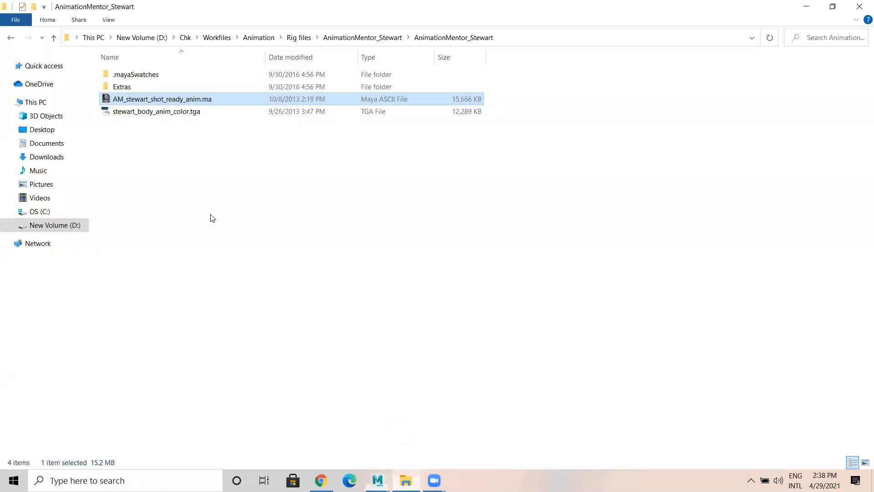
left_click(145, 37)
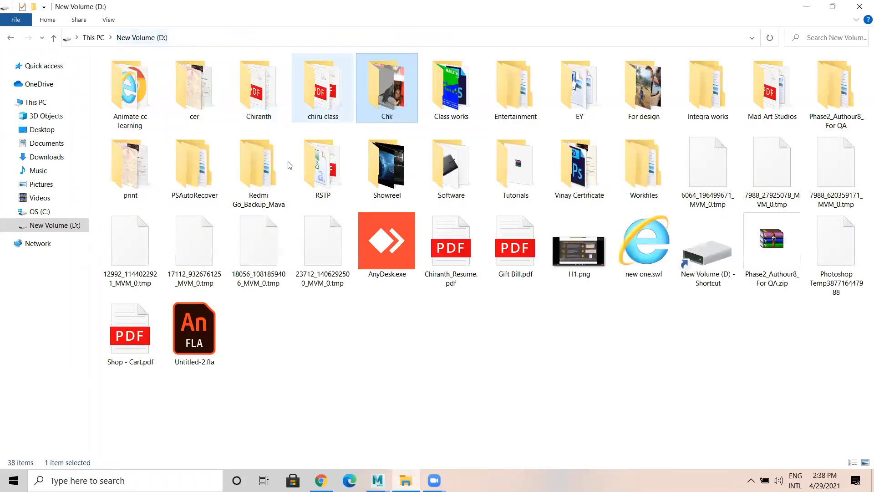
double_click(320, 182)
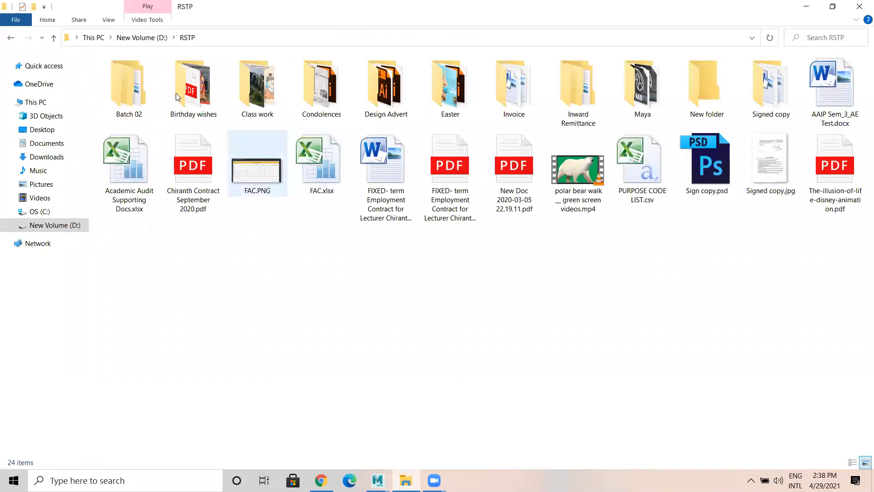
double_click(131, 85)
double_click(113, 77)
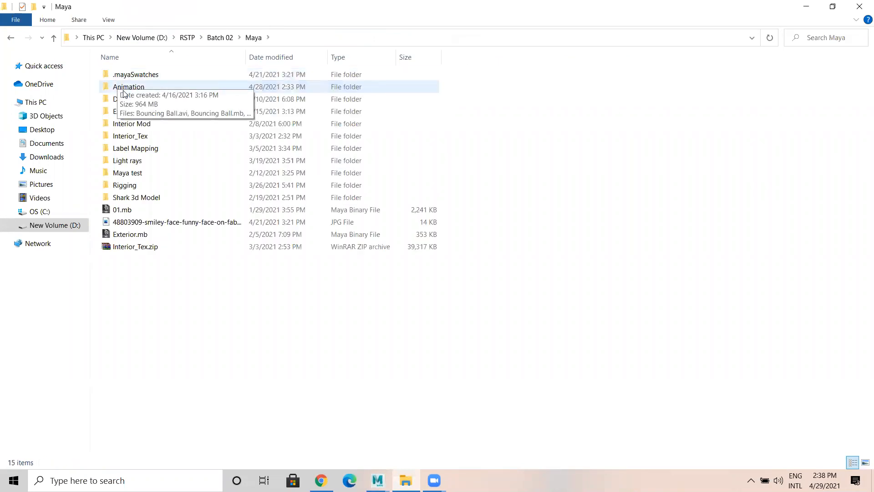
double_click(123, 92)
left_click(10, 39)
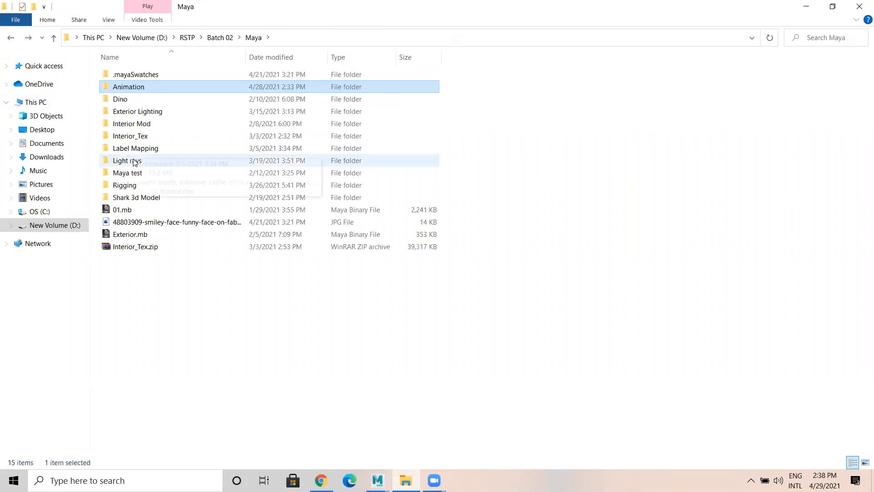
double_click(136, 187)
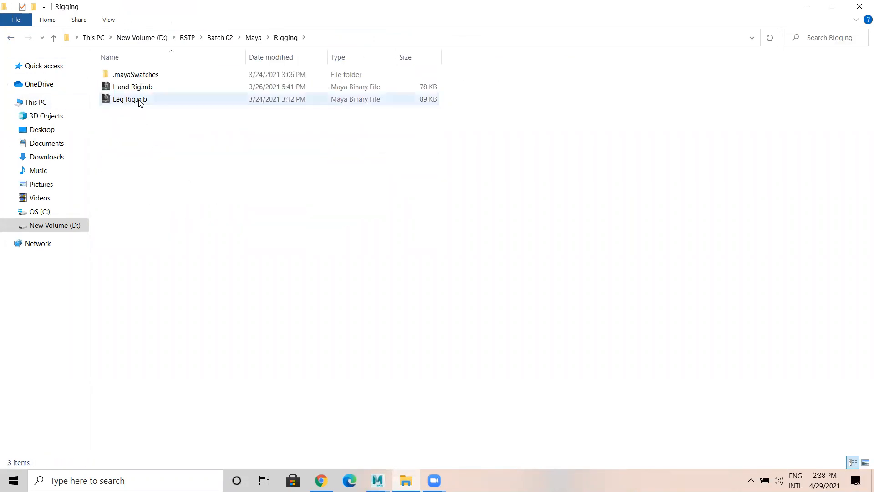
Load Leg Rig.mb from the Rigging folder into Maya and select Leg_Controller around the foot
left_click_drag(125, 99, 394, 261)
left_click(406, 255)
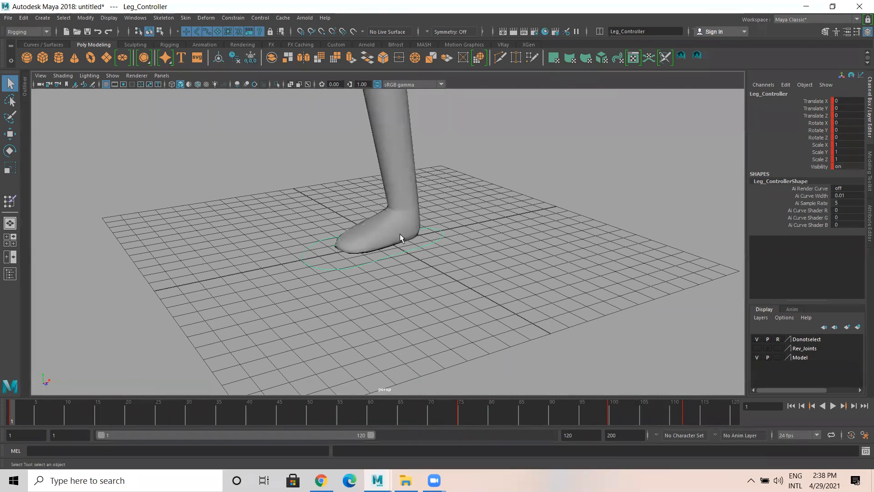
Switch the leg to wireframe display and frame the foot closely to show its joints
right_click_drag(400, 234, 455, 277, "alt")
right_click_drag(406, 244, 490, 250, "alt")
key("4")
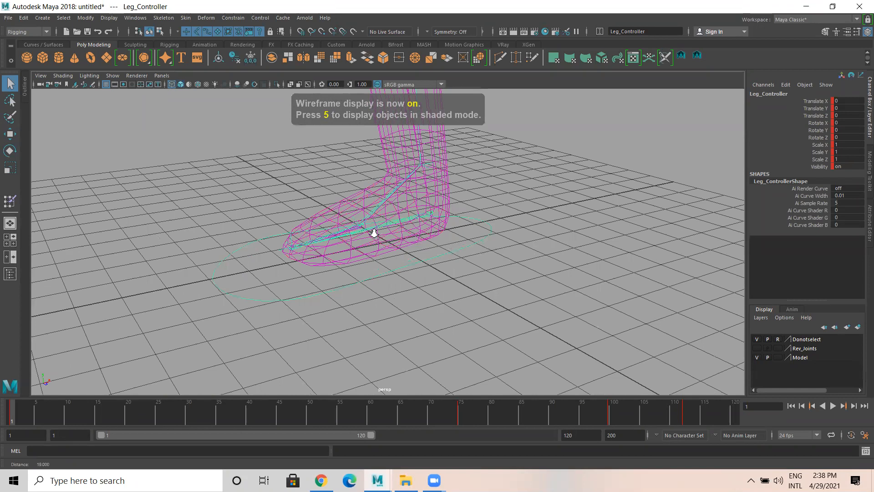
right_click_drag(426, 179, 432, 283, "alt")
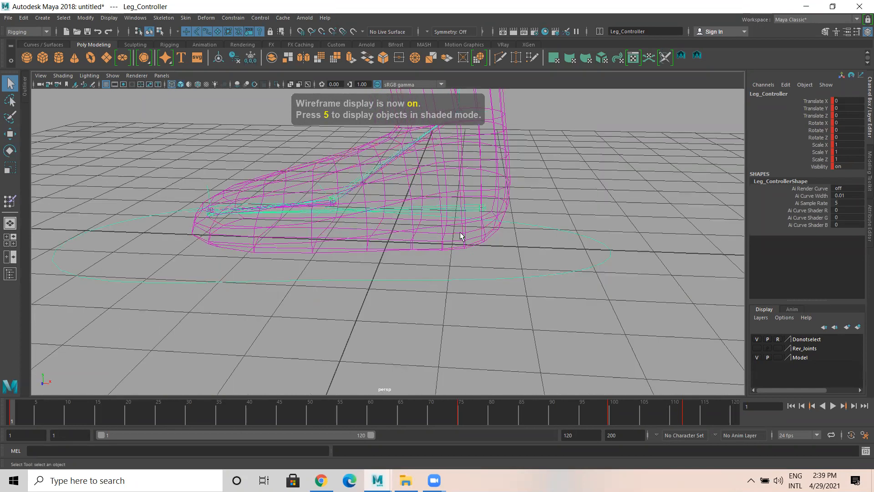
left_click_drag(460, 236, 469, 236, "alt")
middle_click_drag(469, 236, 492, 318, "alt")
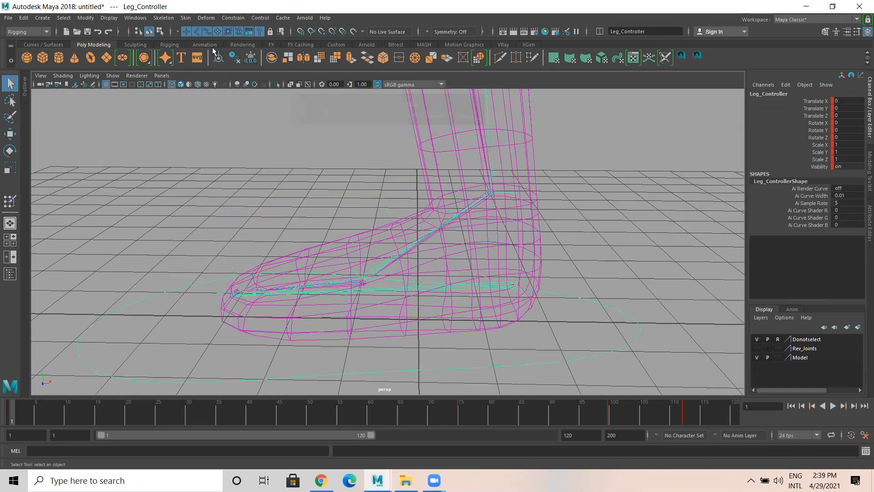
Examine the commands available for Leg_Controller's Scale Y and Scale Z channels, such as locking and hiding
left_click(789, 164)
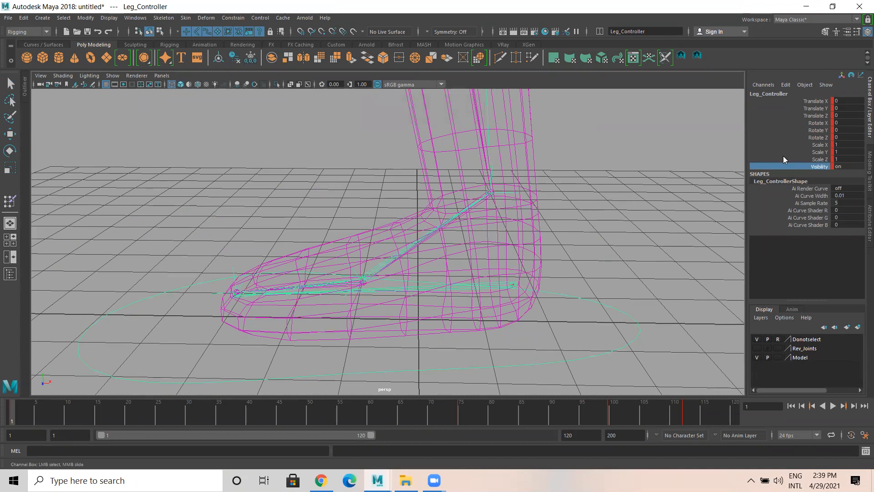
key("r")
right_click(784, 156)
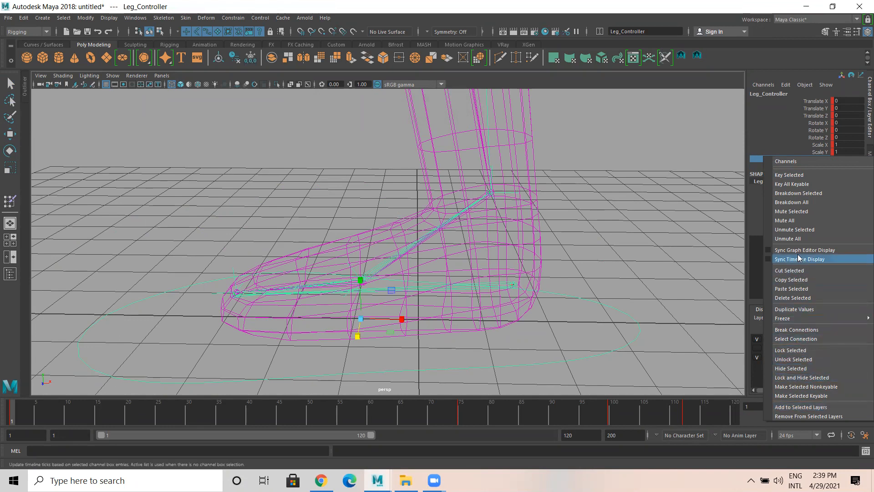
left_click(794, 163)
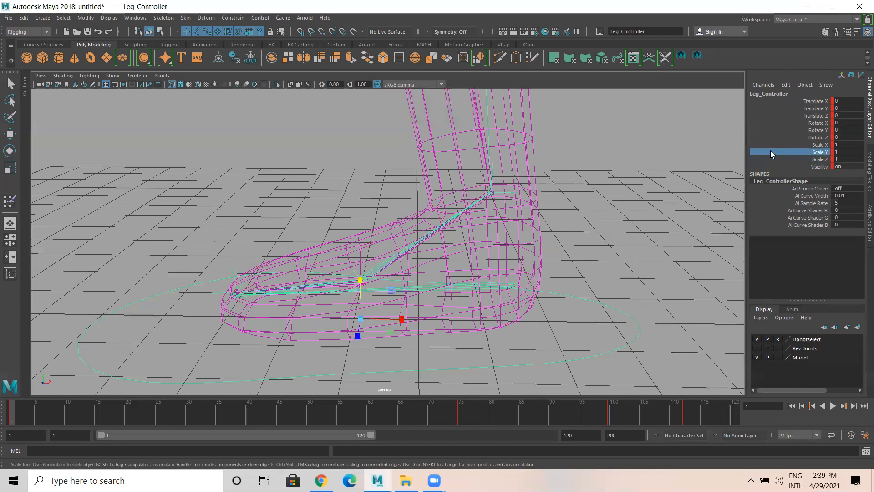
right_click(771, 162)
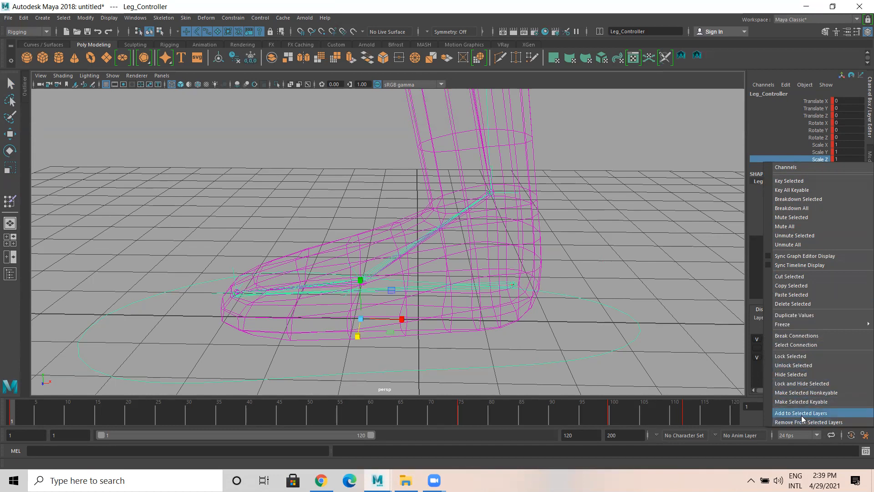
left_click(763, 152)
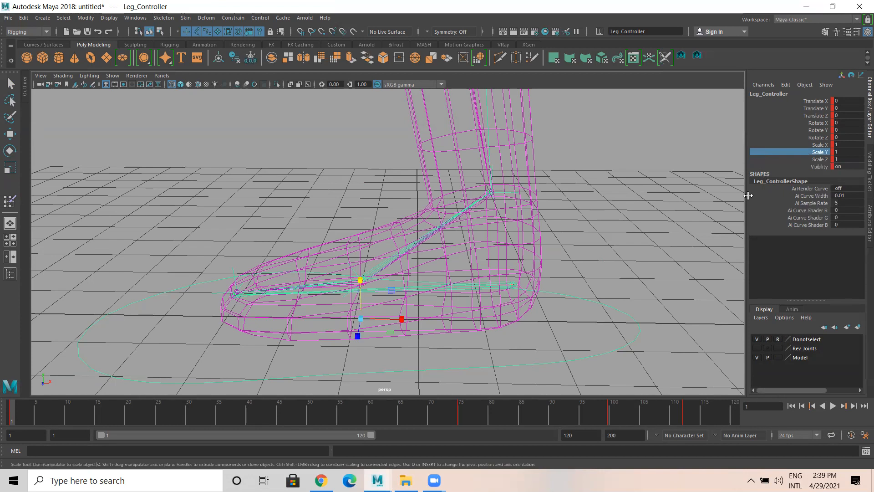
left_click(780, 160)
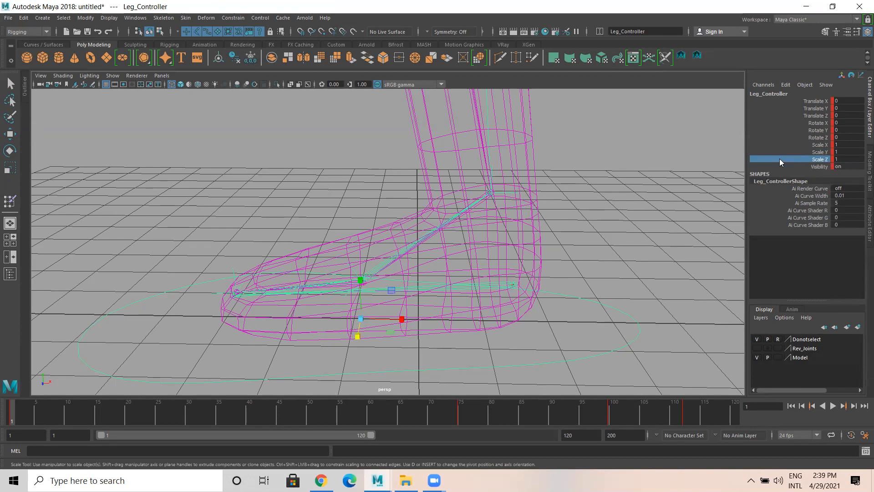
Look over the channel editing commands for Leg_Controller, including Add Attribute and Set Driven Key, without applying any
left_click(784, 85)
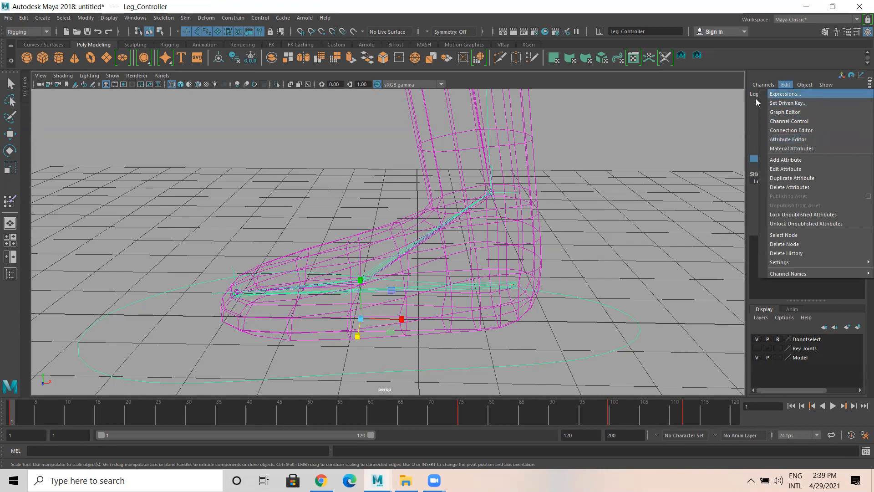
left_click(746, 122)
left_click_drag(604, 321, 628, 378)
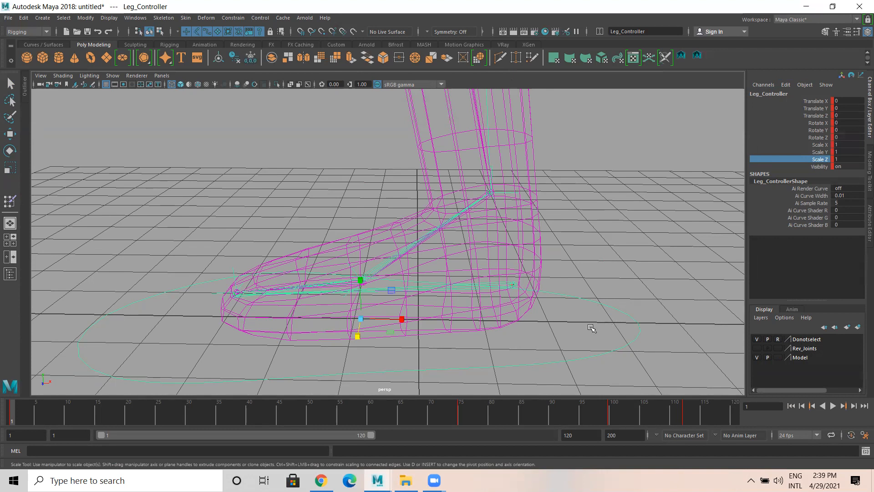
Add a keyable float attribute named Roll_Heel to Leg_Controller with minimum 0, maximum 10 and default 0
left_click(787, 85)
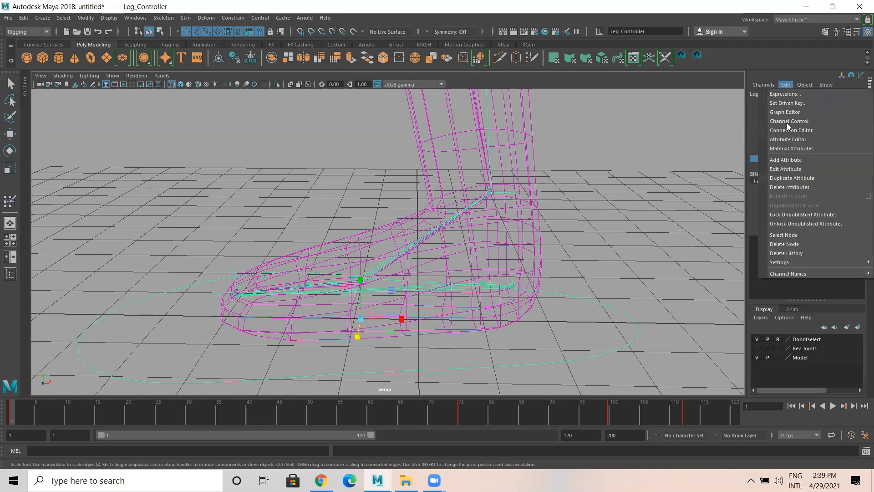
left_click(789, 161)
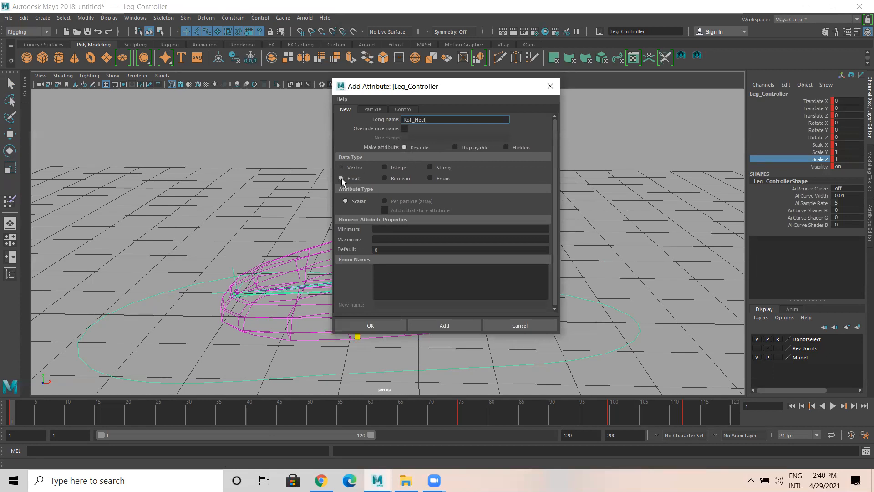
left_click(389, 228)
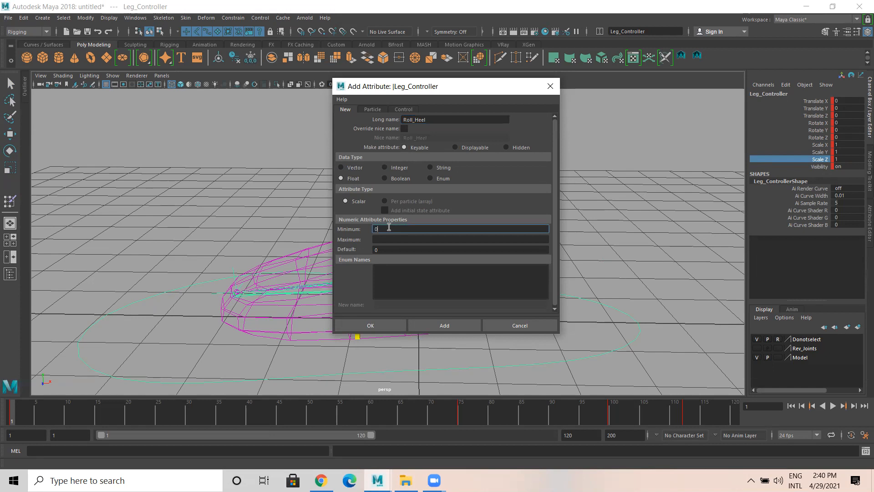
left_click(387, 239)
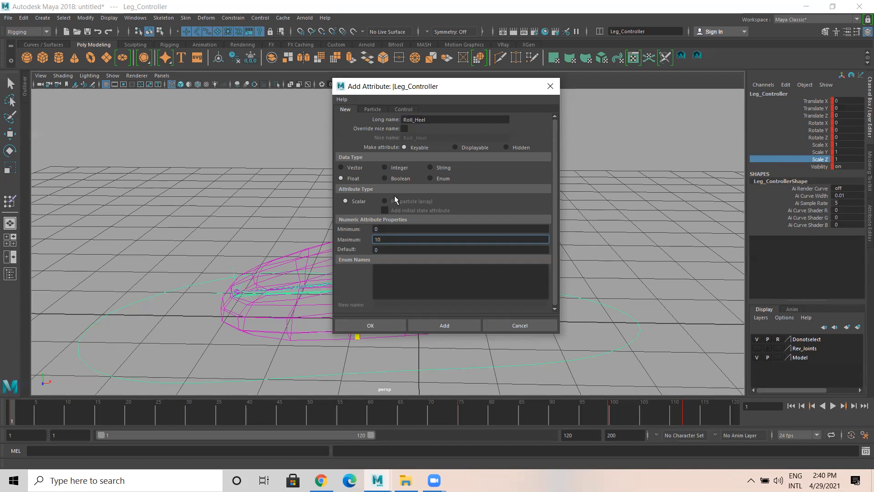
left_click(371, 325)
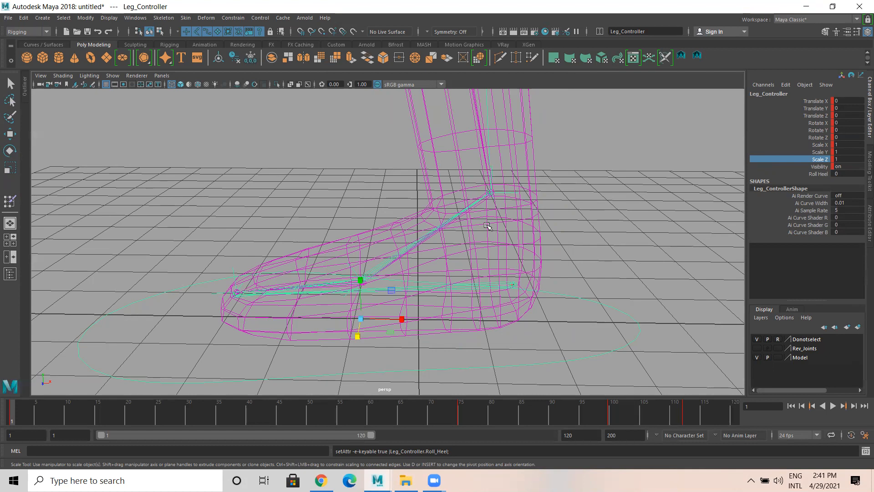
scroll(539, 299, "down", 1)
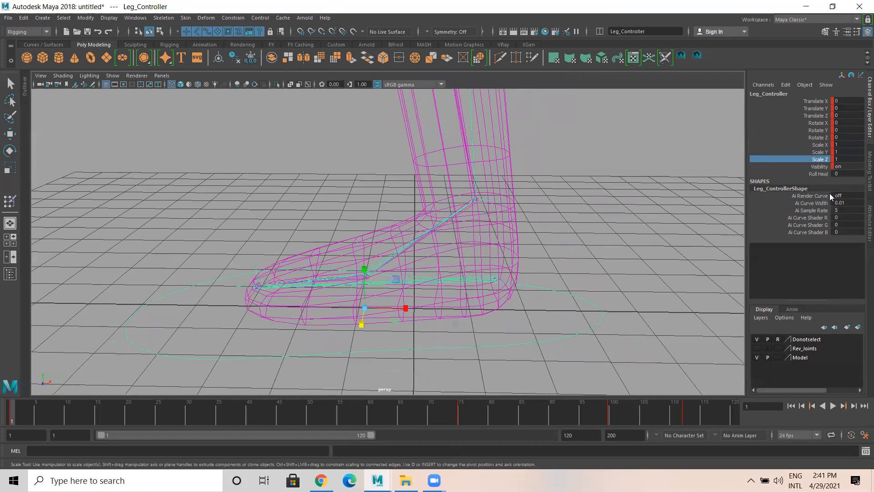
left_click(786, 84)
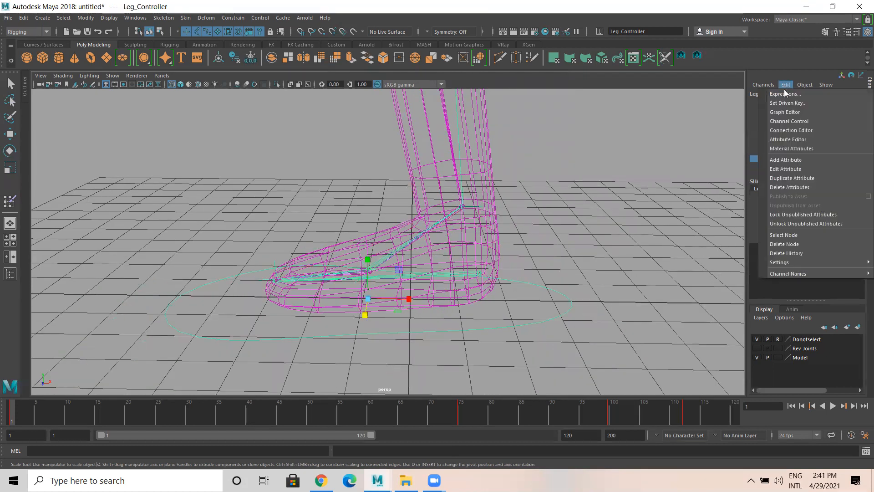
left_click(790, 161)
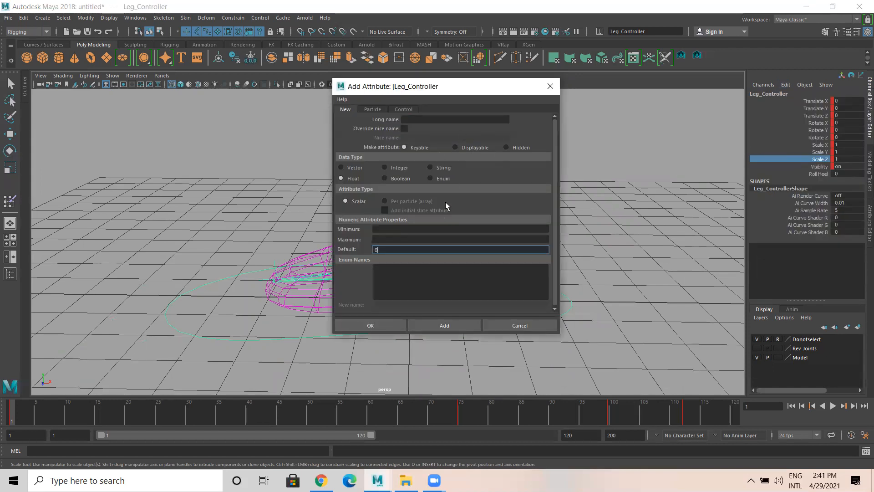
left_click(520, 325)
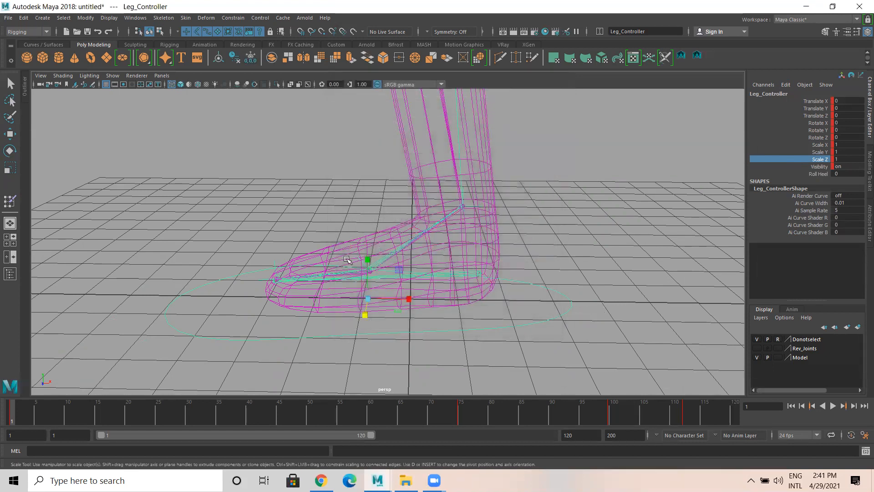
Hide the Model layer and turn off reference display on the Donotselect layer so its joints become selectable
scroll(504, 273, "up", 3)
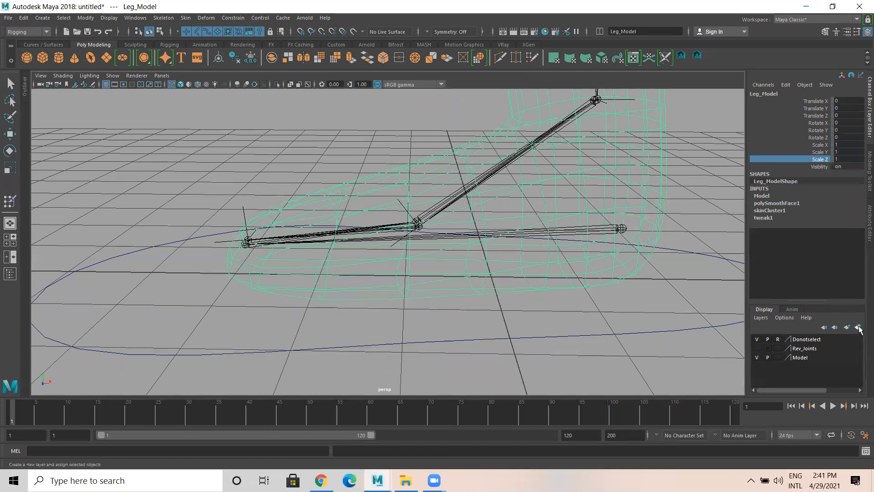
left_click(757, 357)
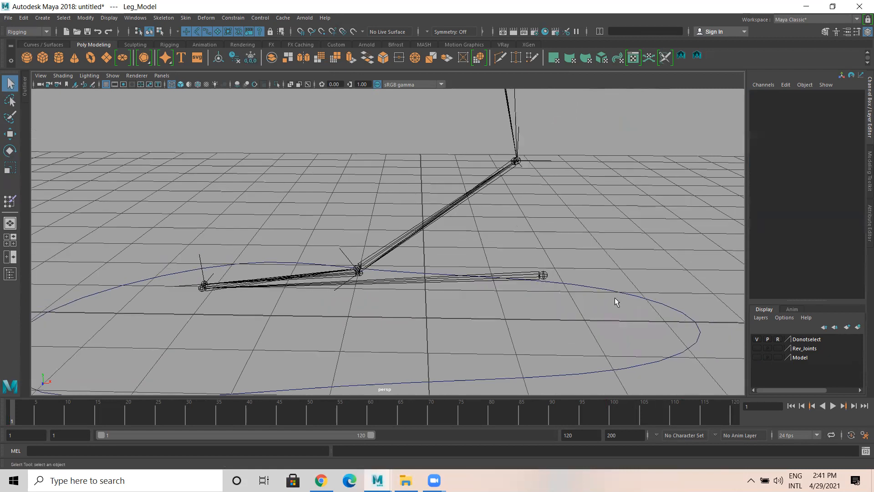
left_click(778, 339)
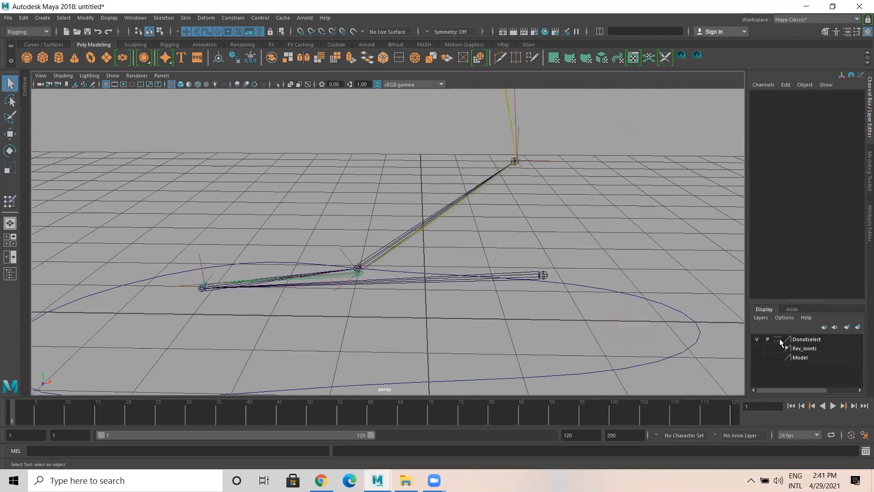
Try rotating the Rev_Heel joint by about -31 degrees around Z, and undo the rotation
left_click(544, 276)
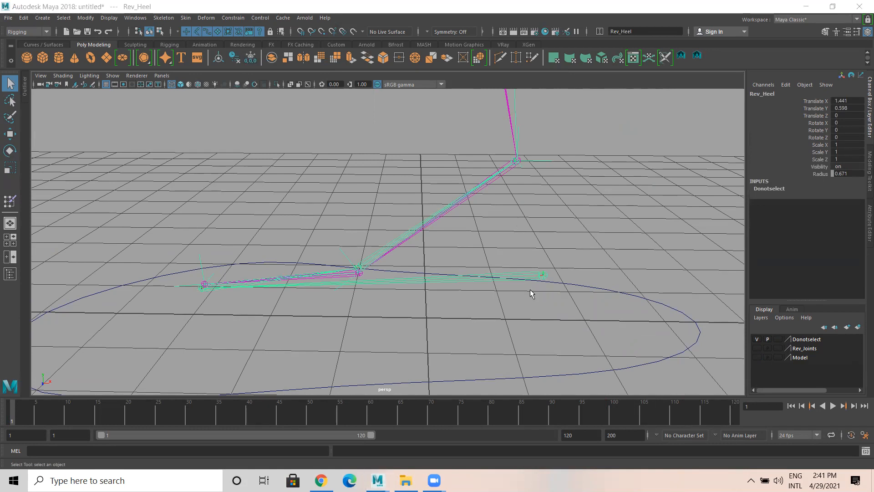
right_click_drag(602, 226, 510, 226, "alt")
middle_click_drag(510, 226, 551, 213, "alt")
key("e")
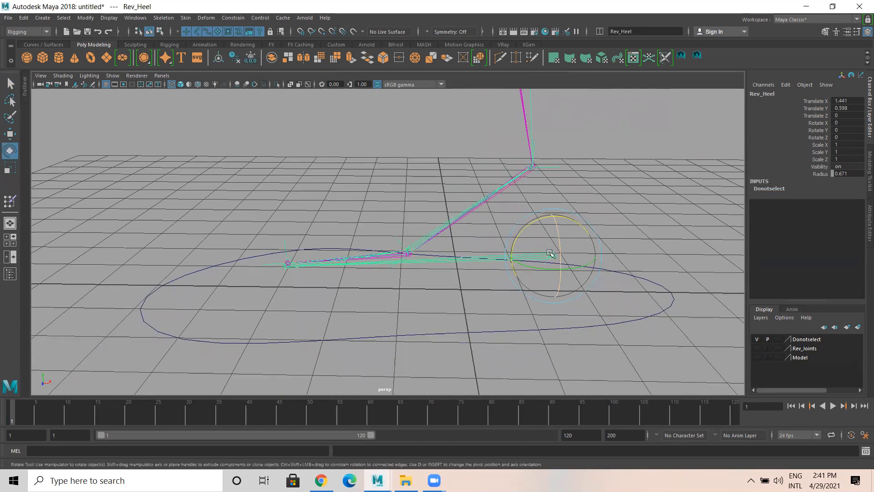
left_click_drag(537, 224, 522, 245)
key("ctrl+z")
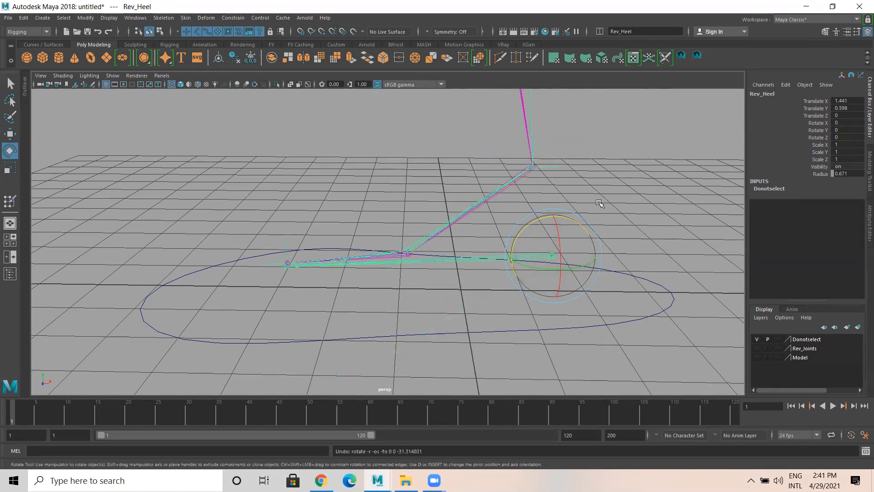
Select Leg_Controller and its Roll Heel channel, and bring up the channel editing commands
left_click(437, 210)
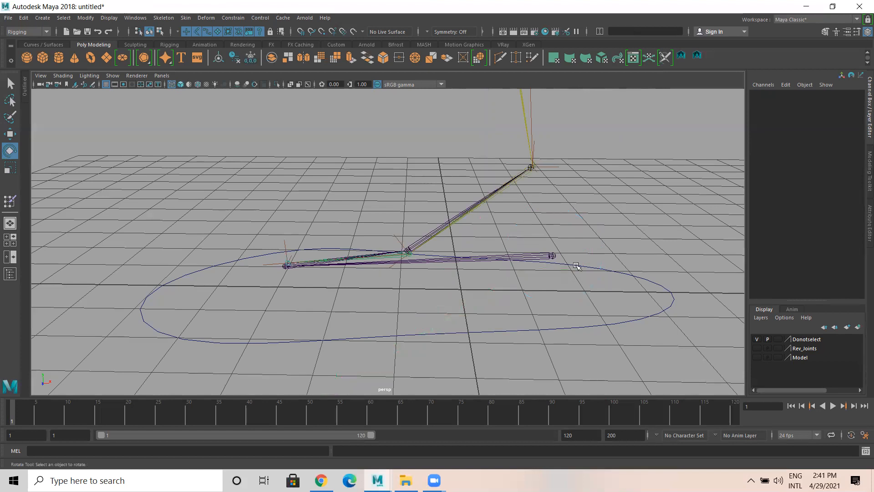
left_click_drag(596, 258, 603, 288)
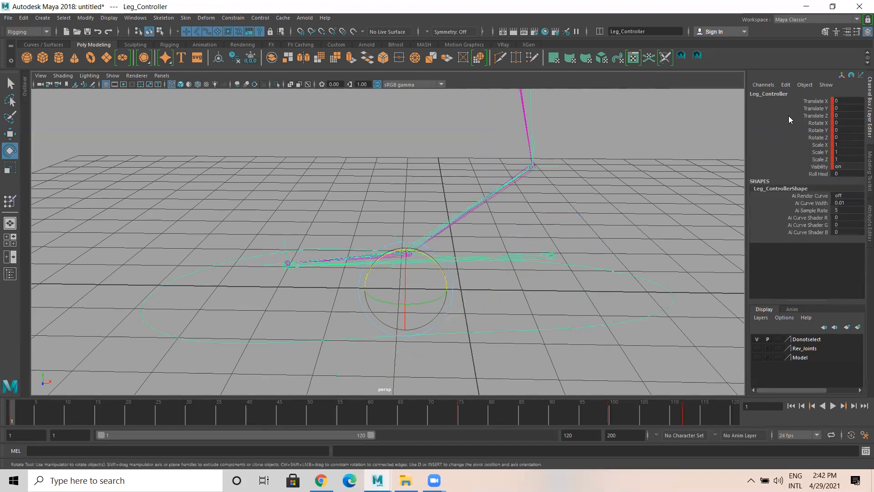
left_click(786, 85)
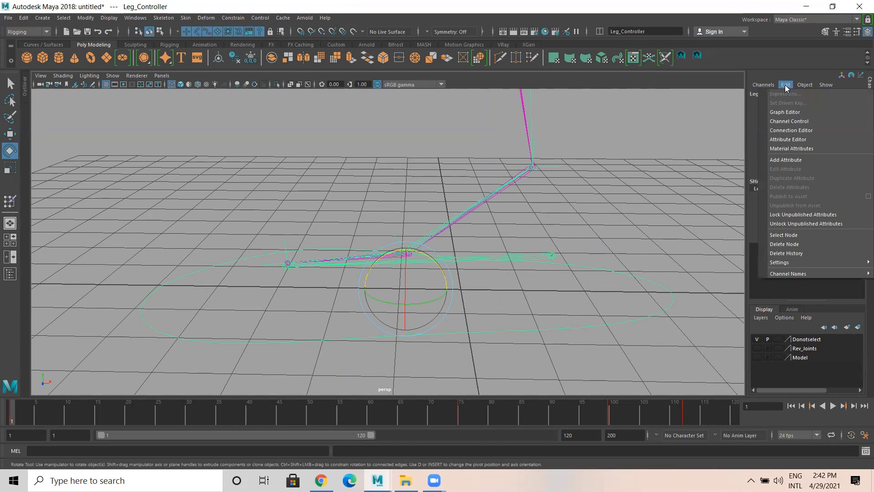
left_click(749, 149)
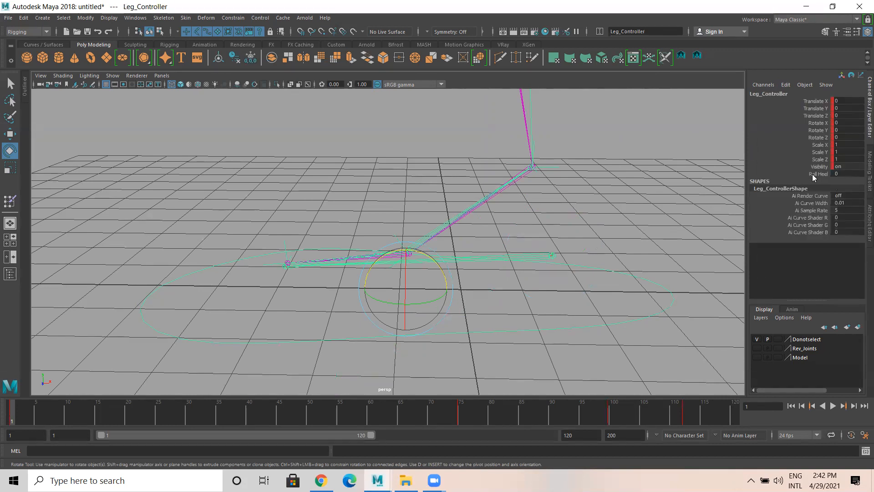
left_click(813, 175)
right_click(813, 175)
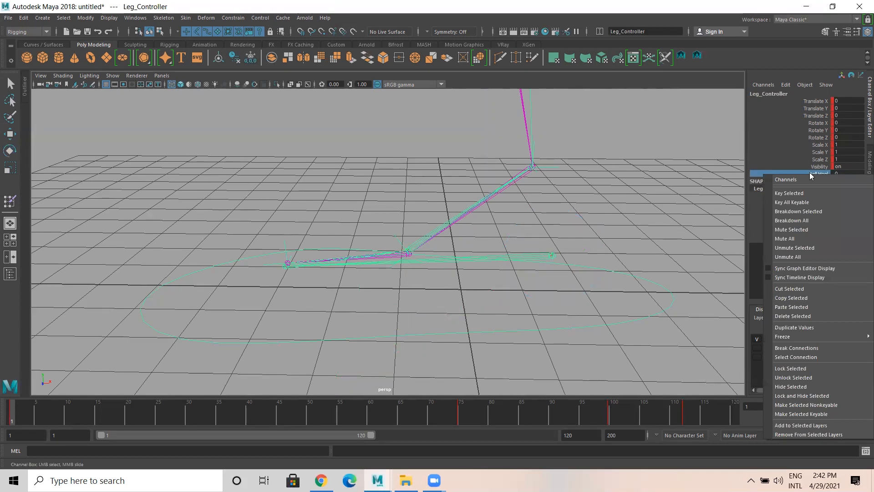
left_click(786, 85)
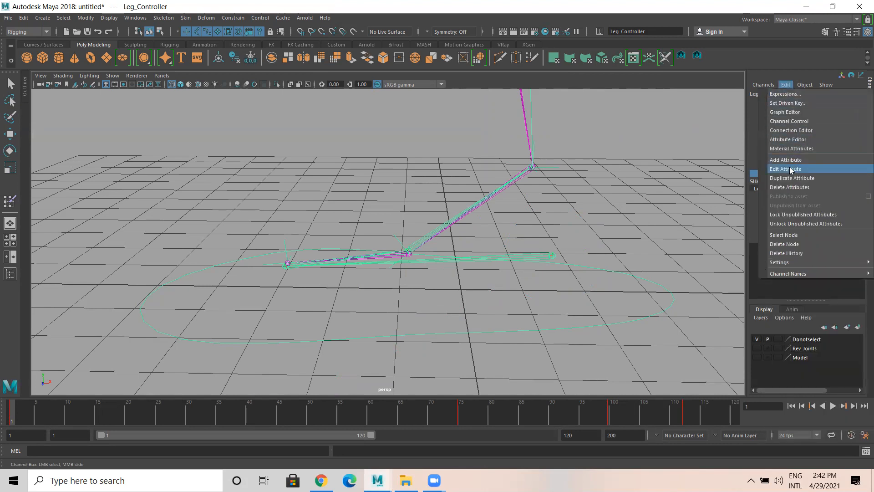